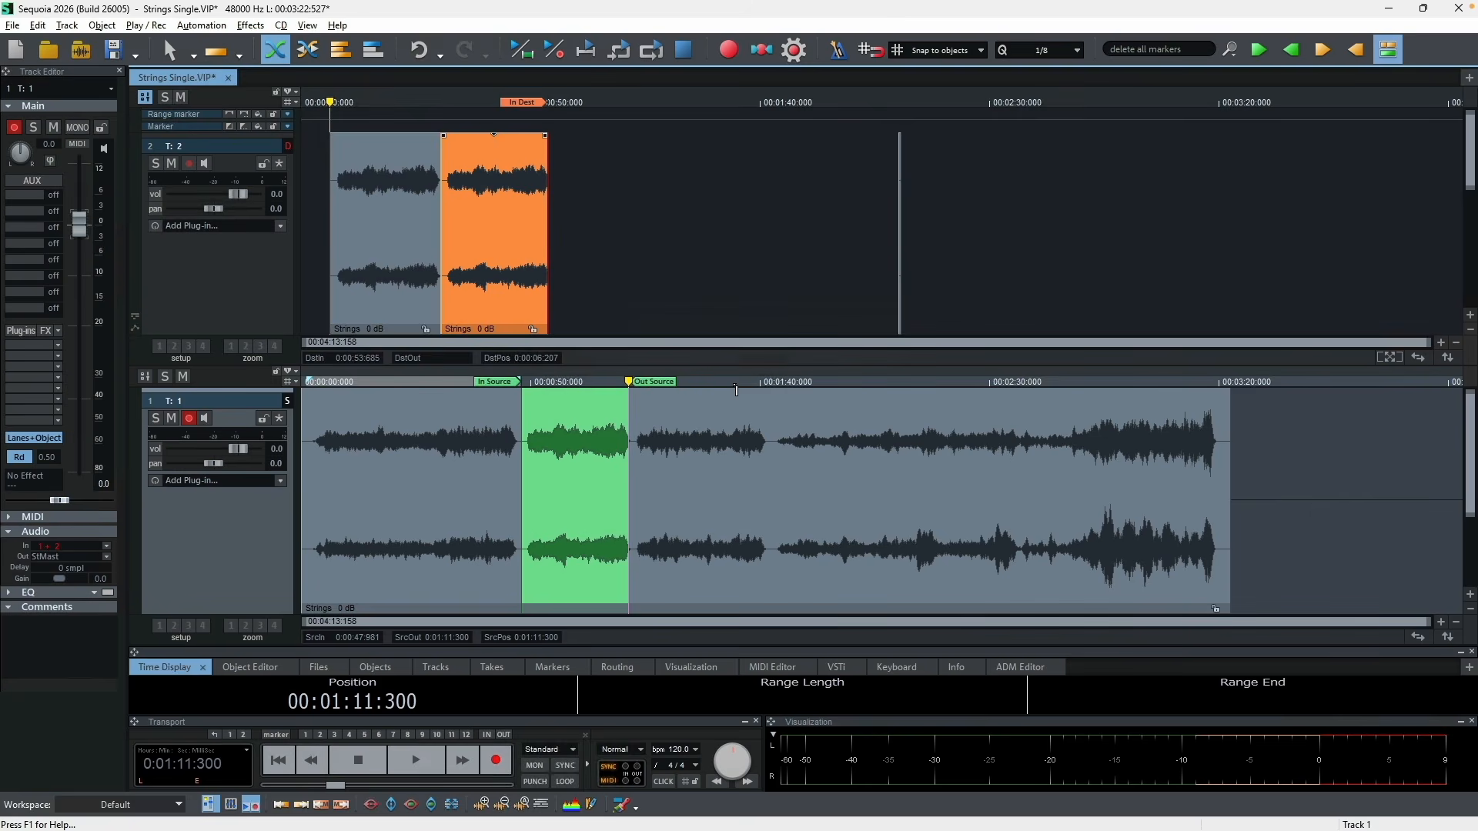
# - Mark the last section of the source recording with an in point at about 0:01:42 and an out point at about 0:03:19
pyautogui.click(773, 383)
pyautogui.press('i')
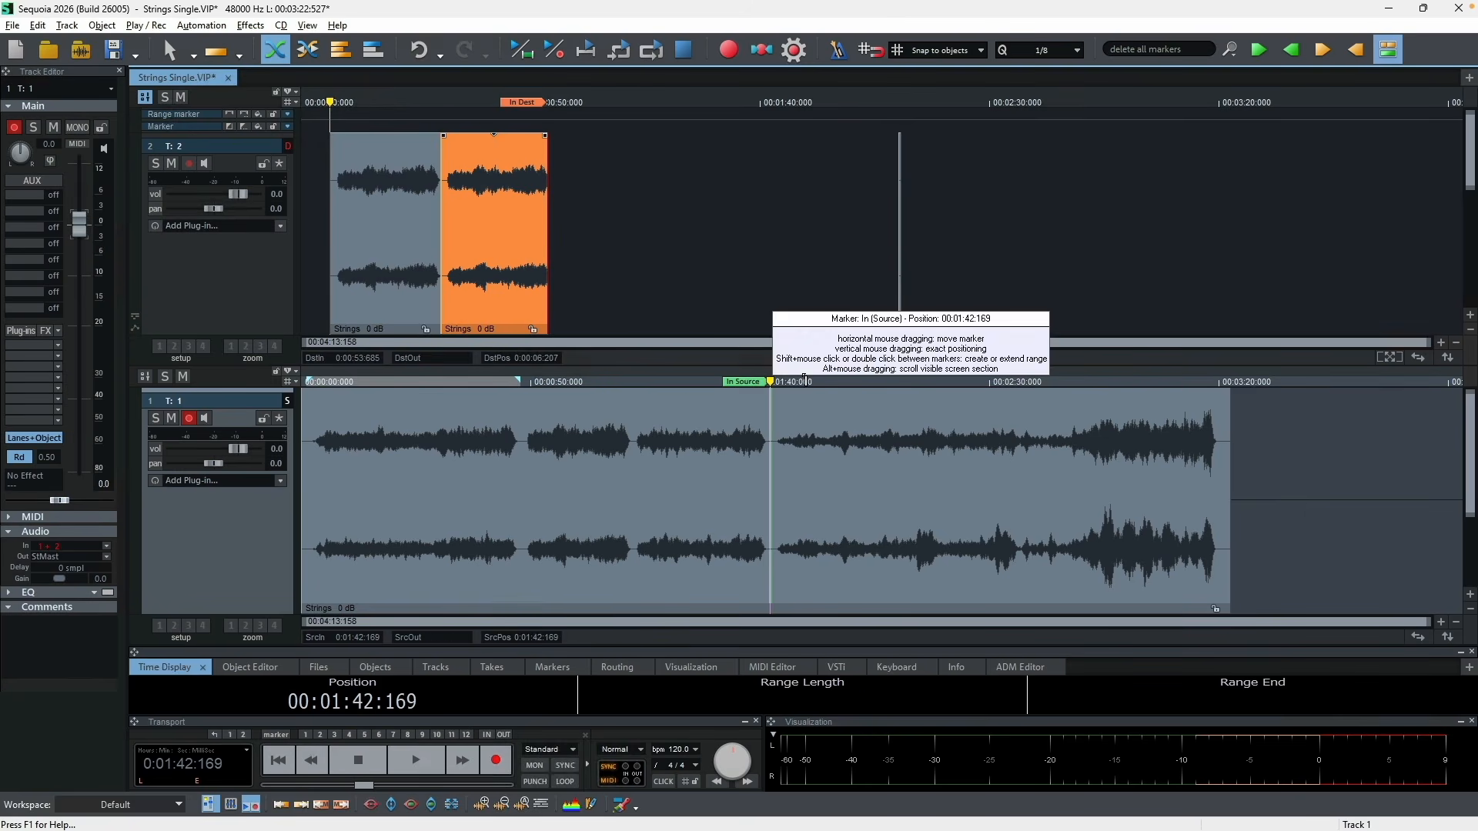
pyautogui.click(1220, 383)
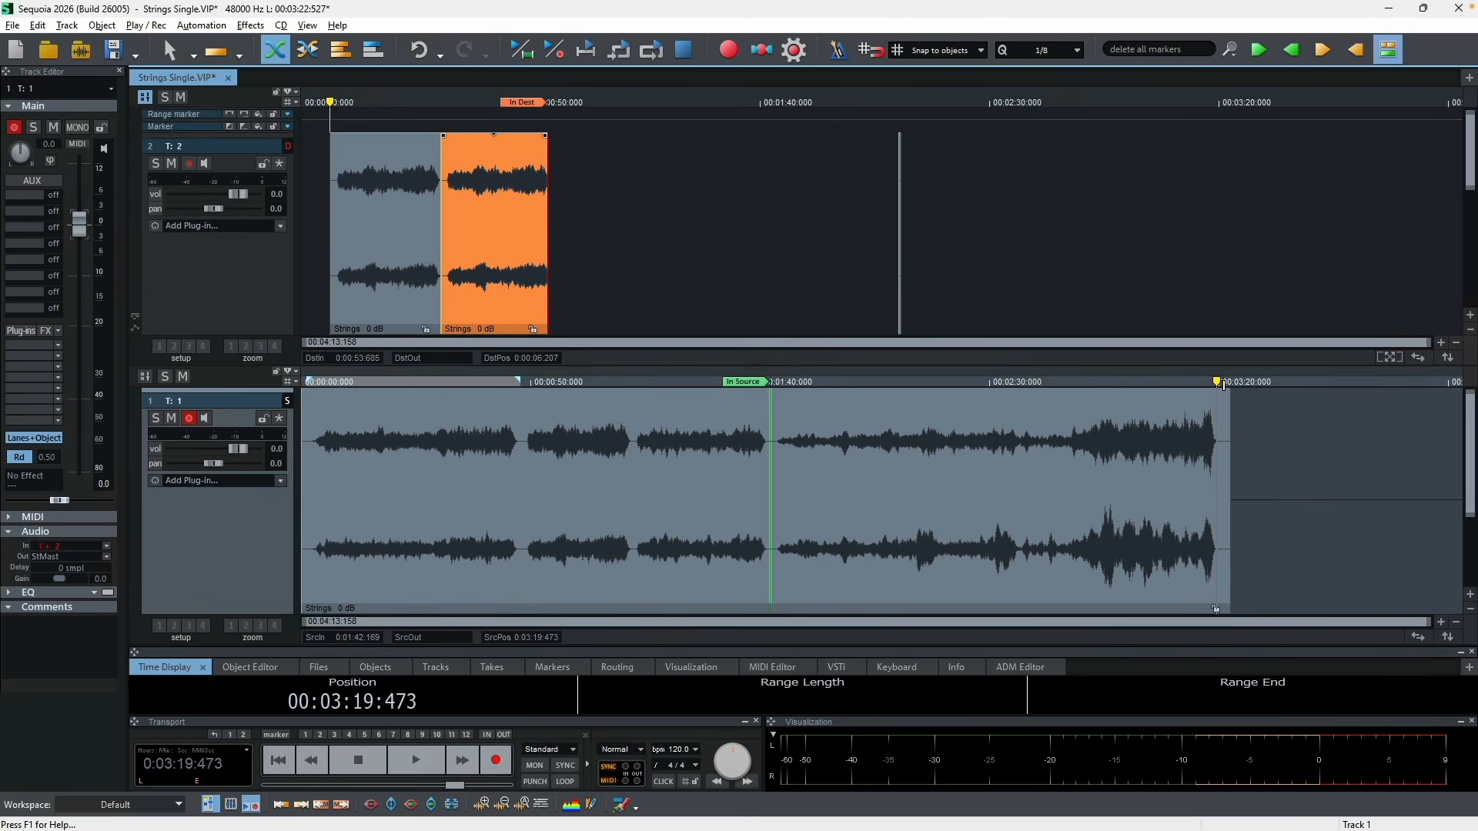
pyautogui.press('o')
pyautogui.press('p')
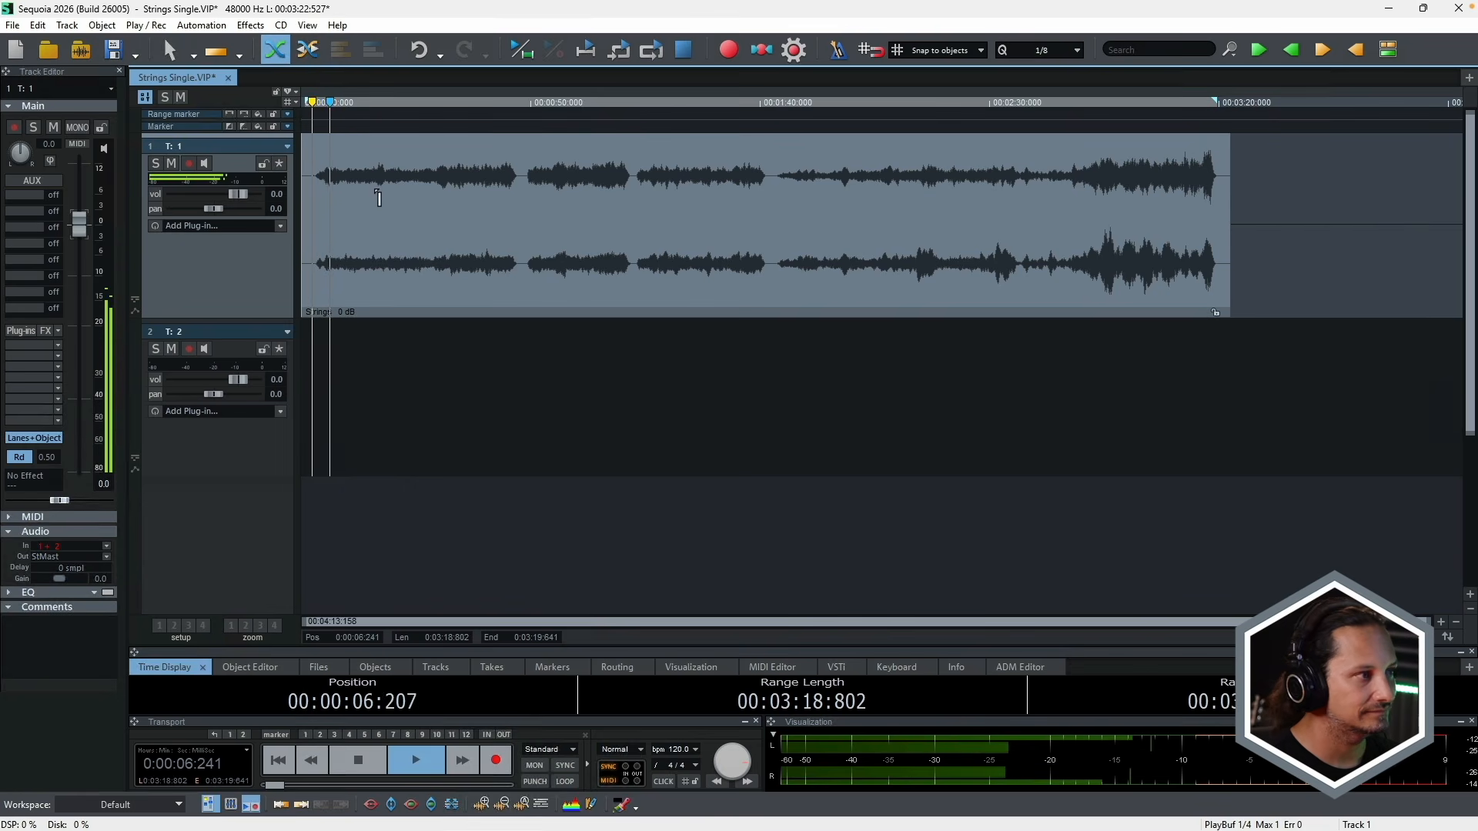
# - Audition the starts of the second, third and fourth sections of the strings recording on track 1
pyautogui.press('space')
pyautogui.click(530, 175)
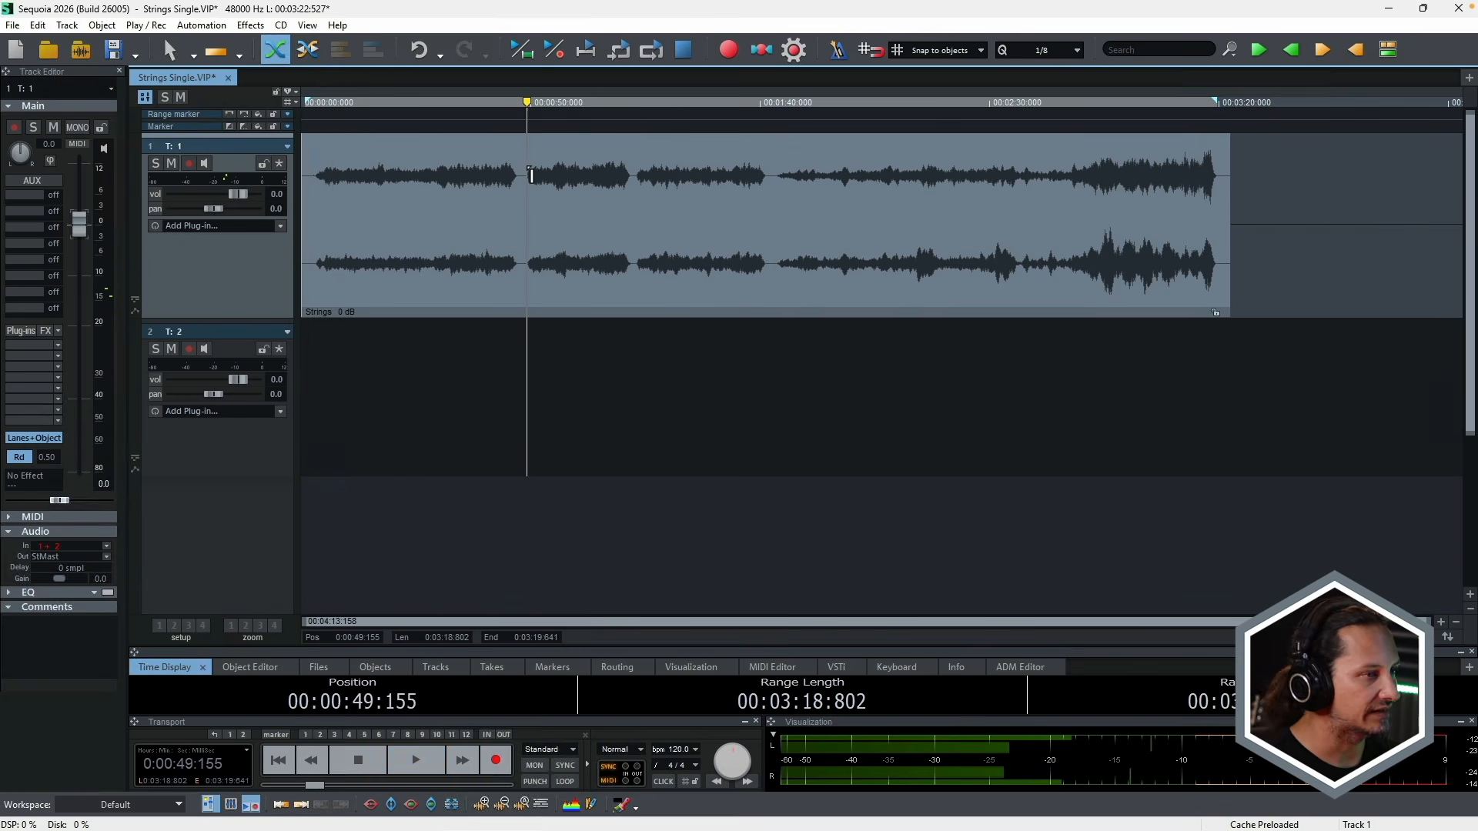
pyautogui.press('space')
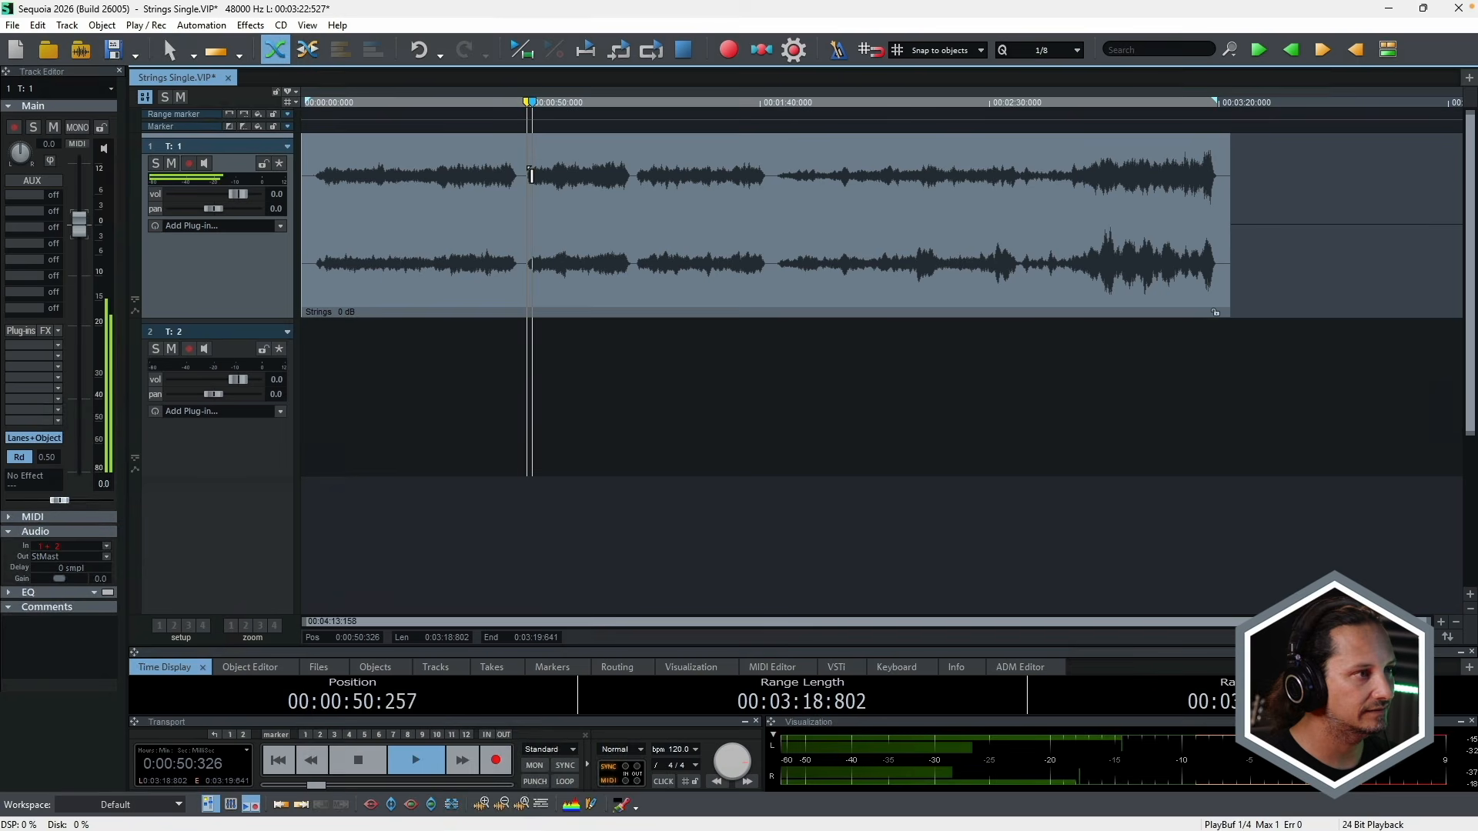
pyautogui.press('space')
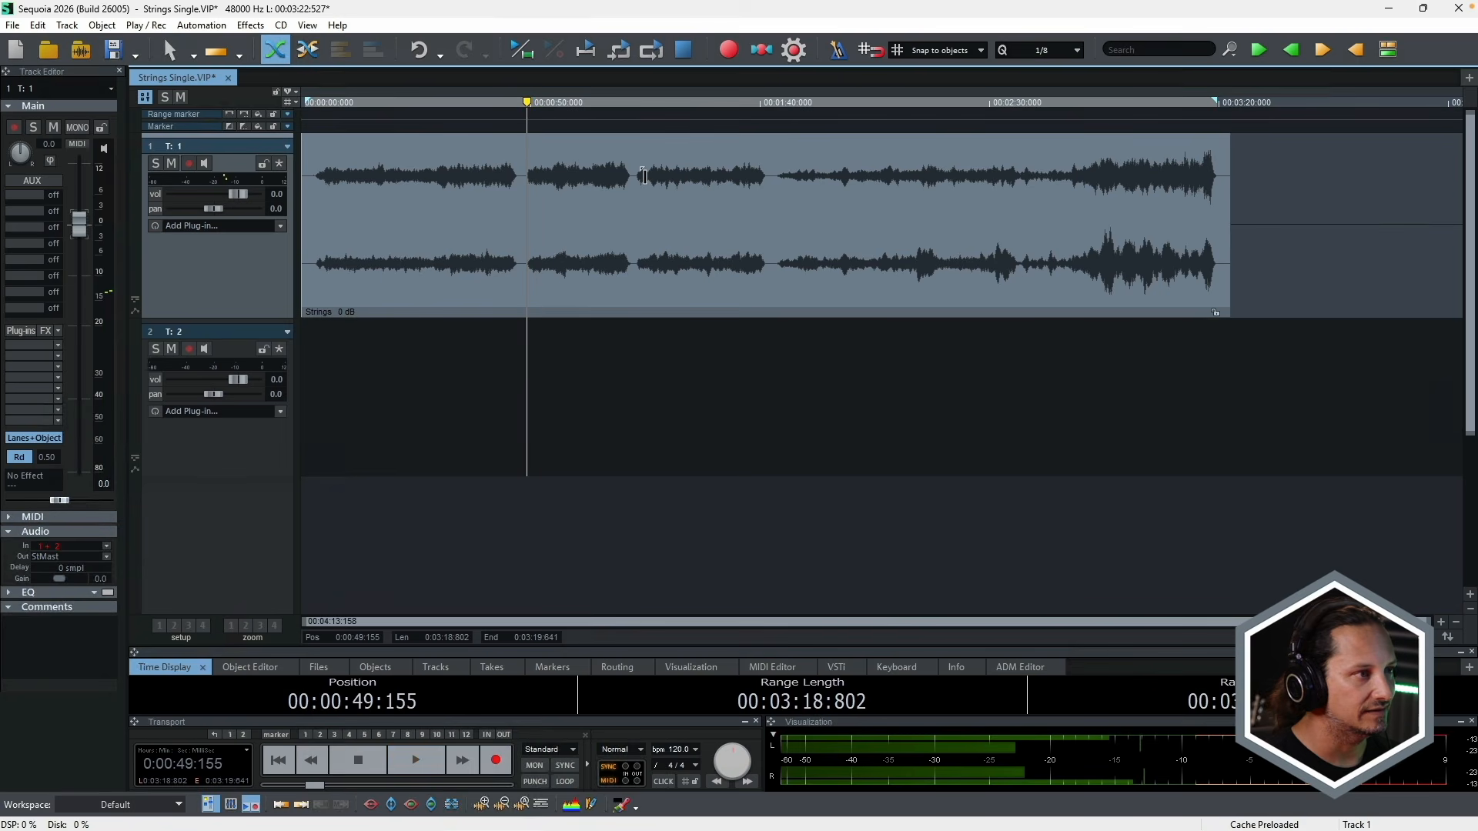
pyautogui.click(644, 175)
pyautogui.press('space')
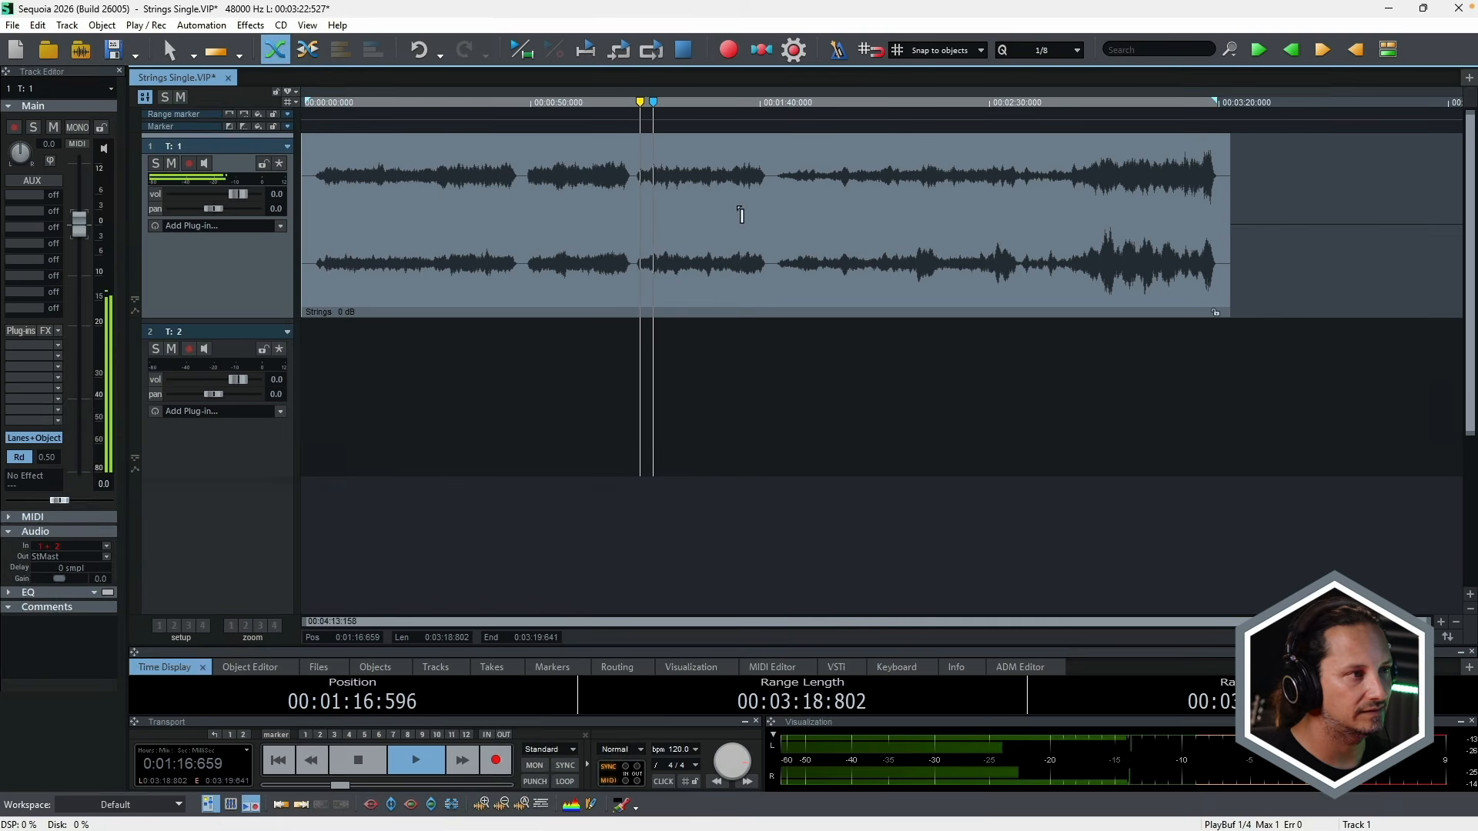
pyautogui.press('space')
pyautogui.click(788, 176)
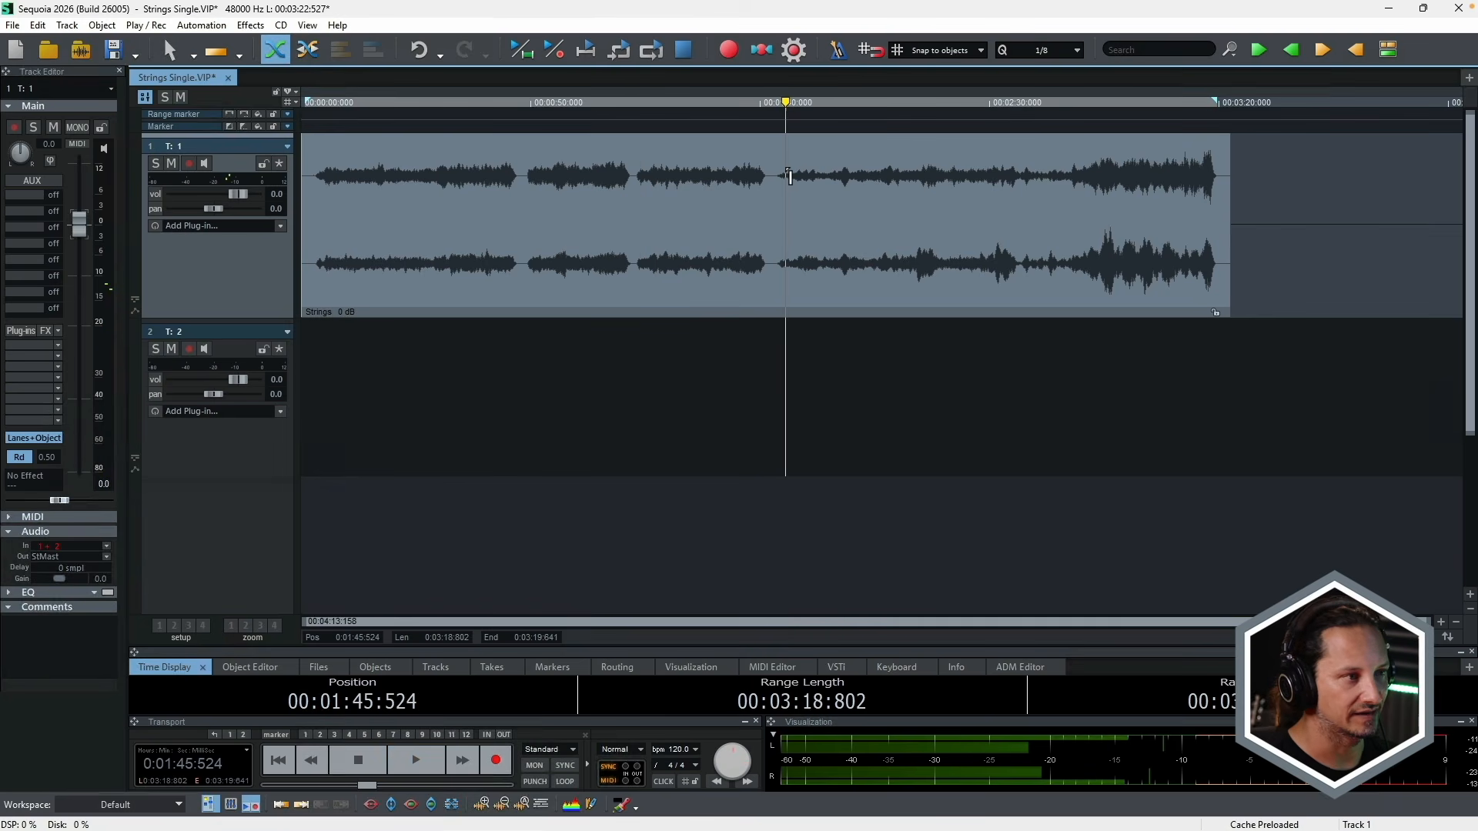
pyautogui.press('space')
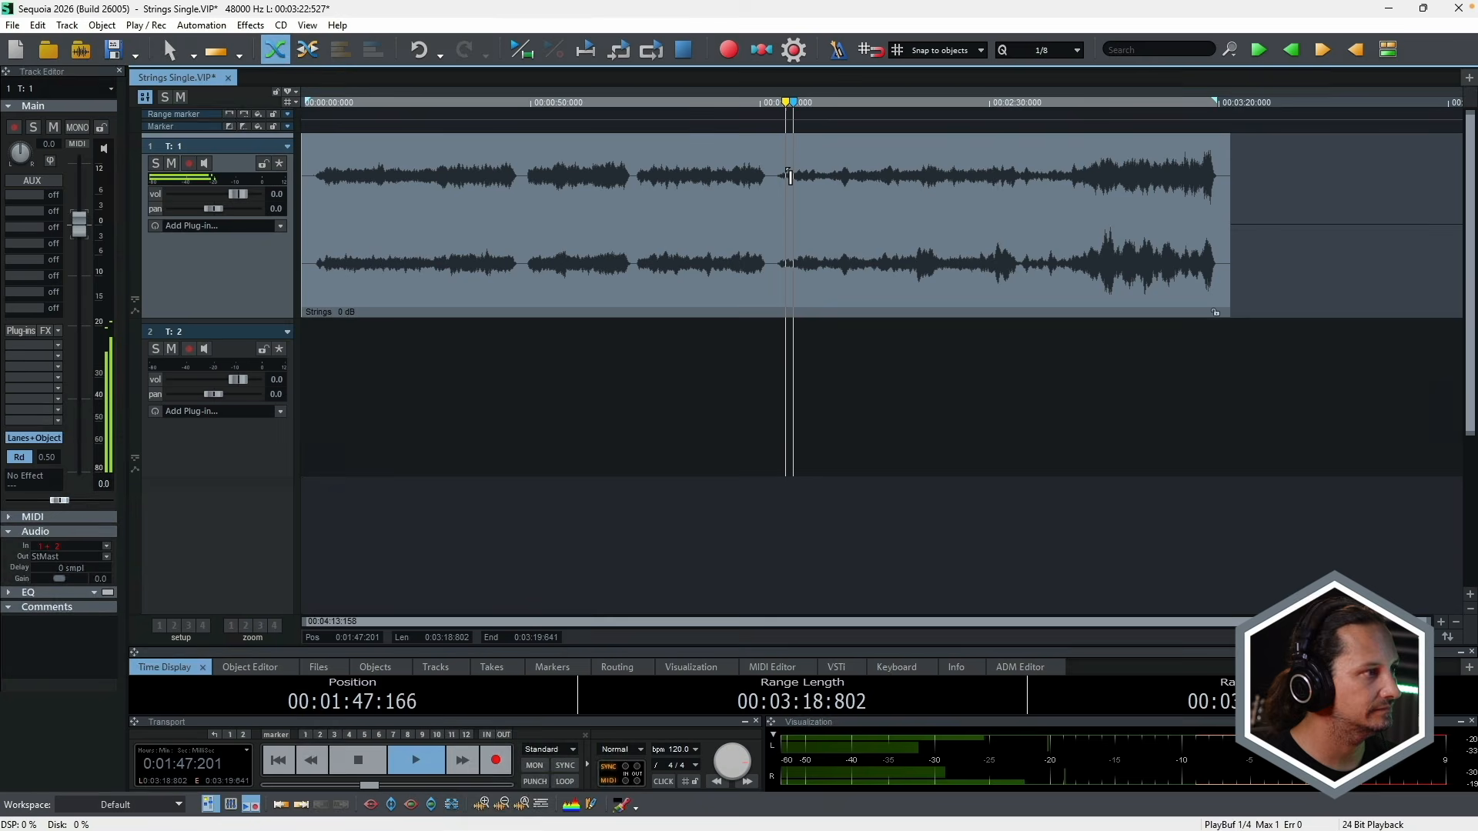
pyautogui.press('space')
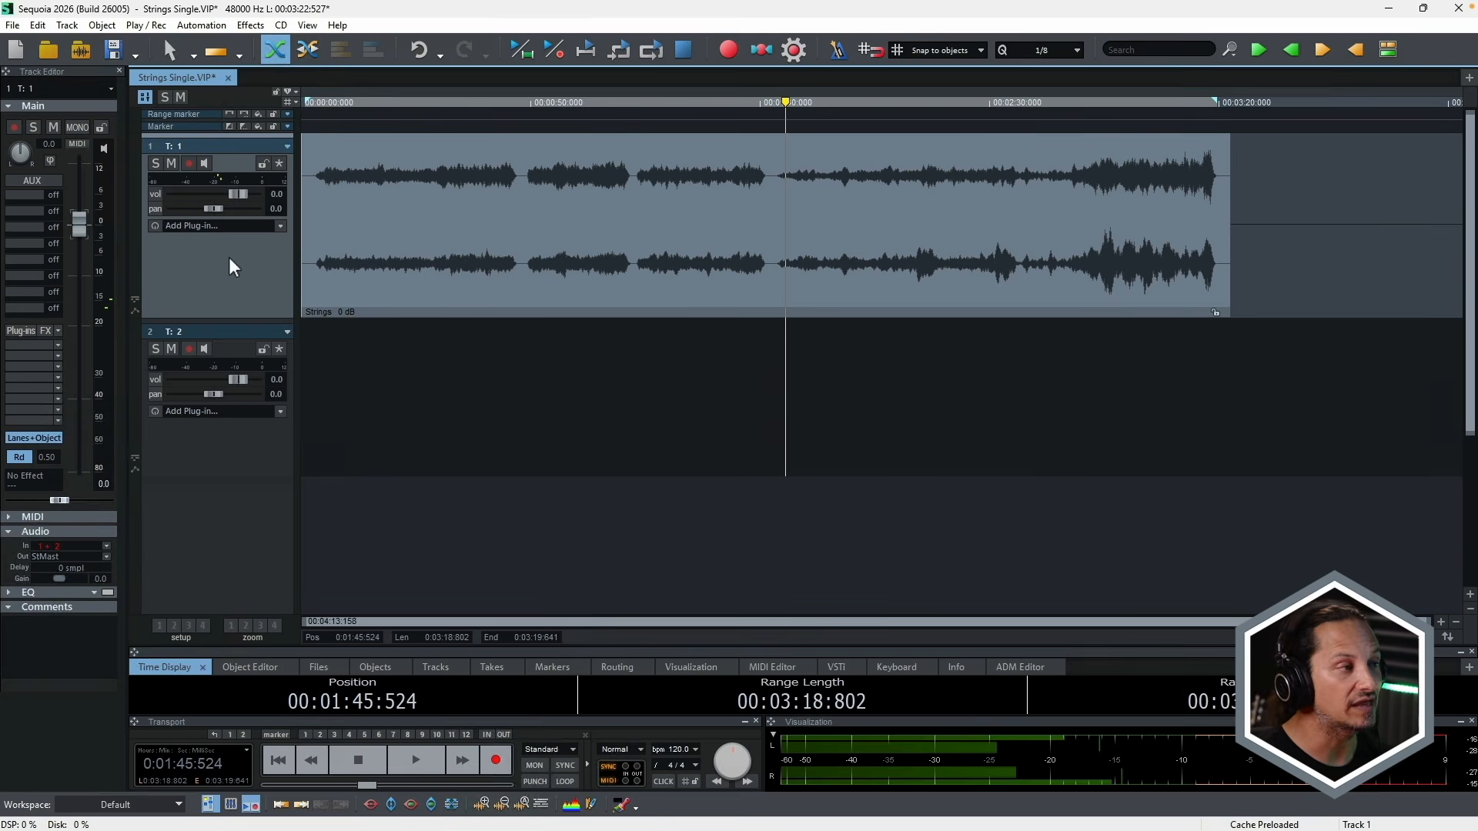
# - Define track 1 as the source track and track 2 as the destination track
pyautogui.click(287, 146)
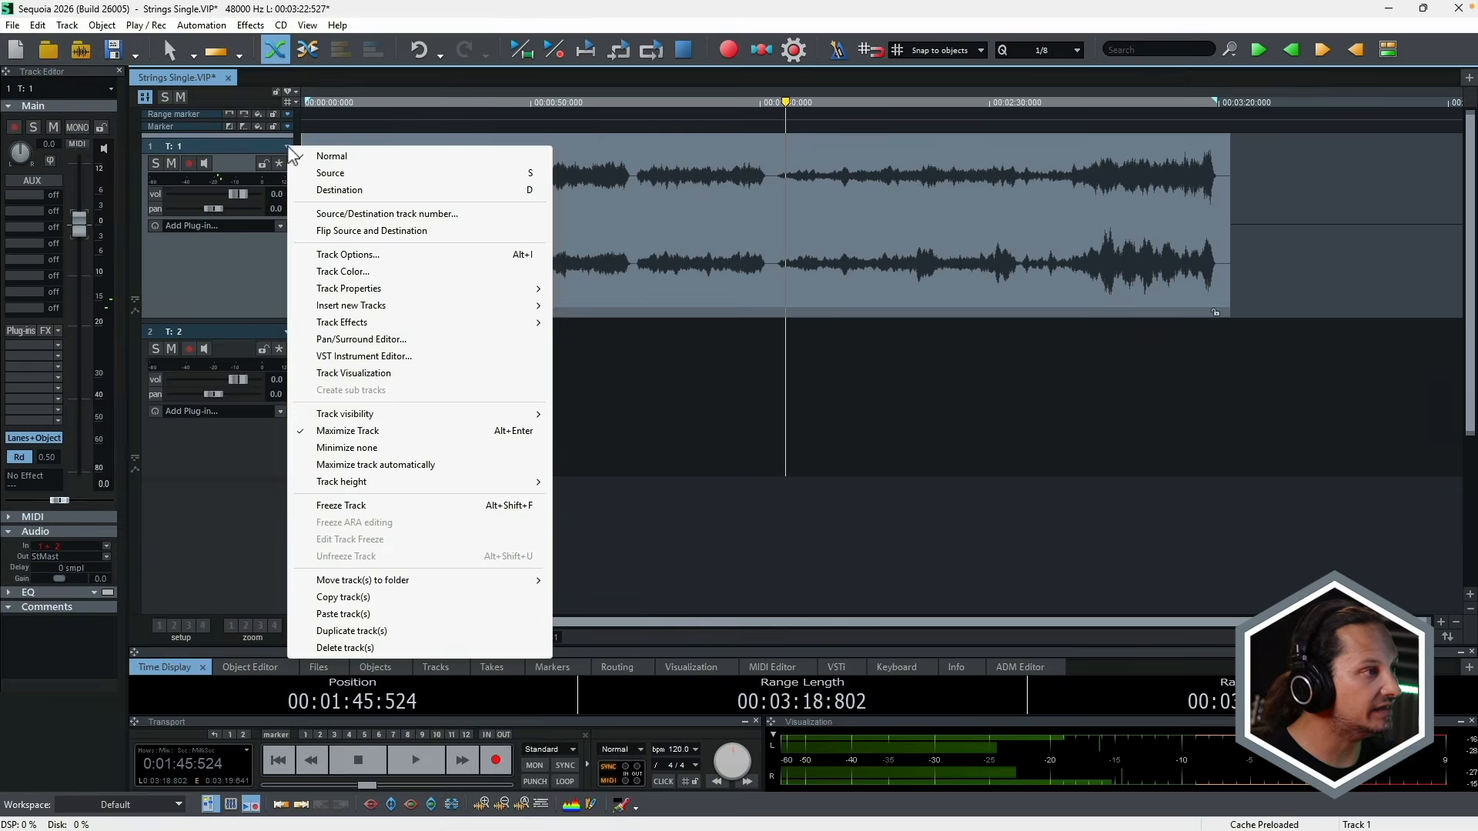
pyautogui.click(336, 181)
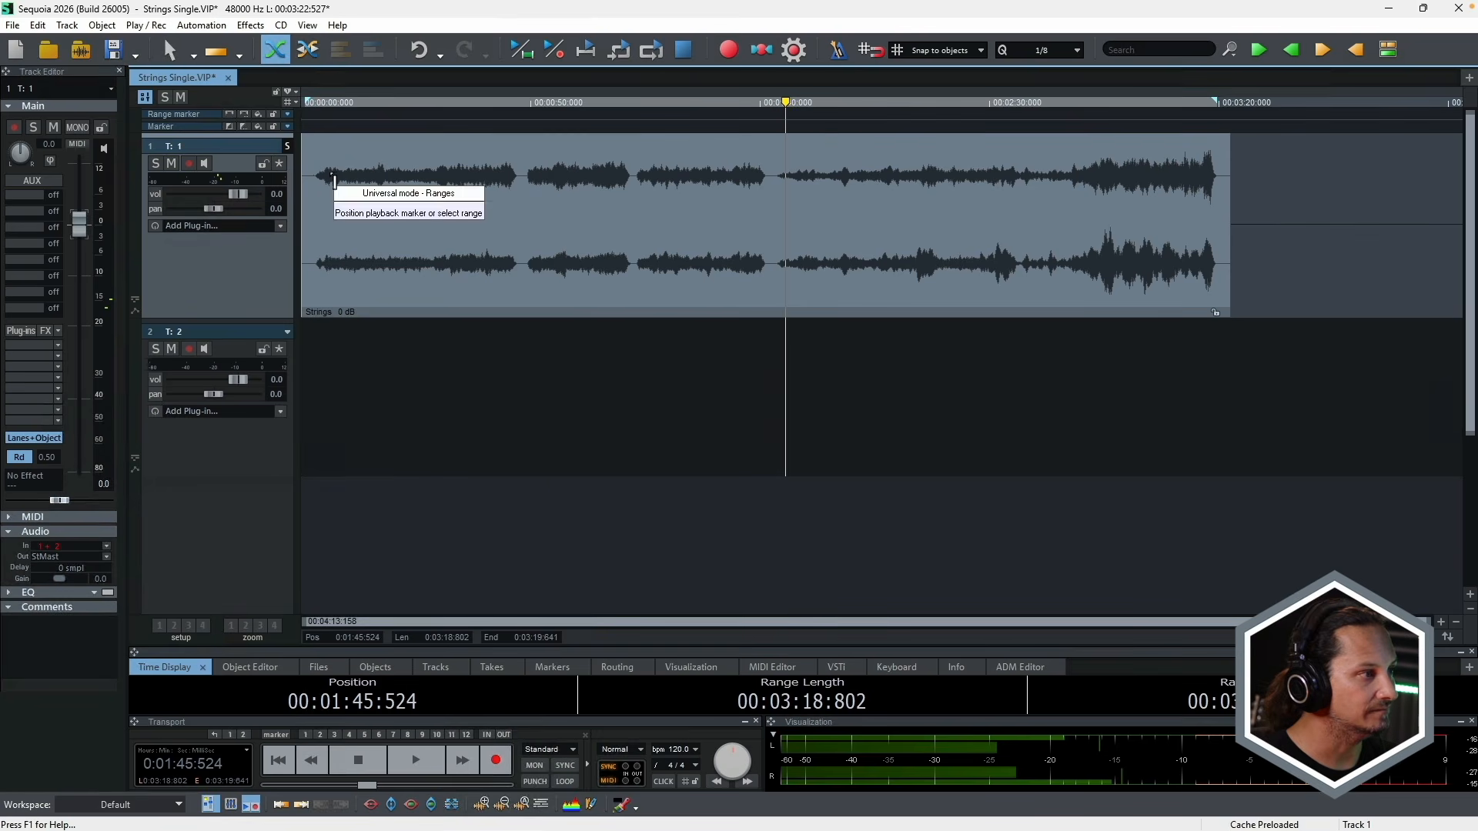
pyautogui.click(252, 444)
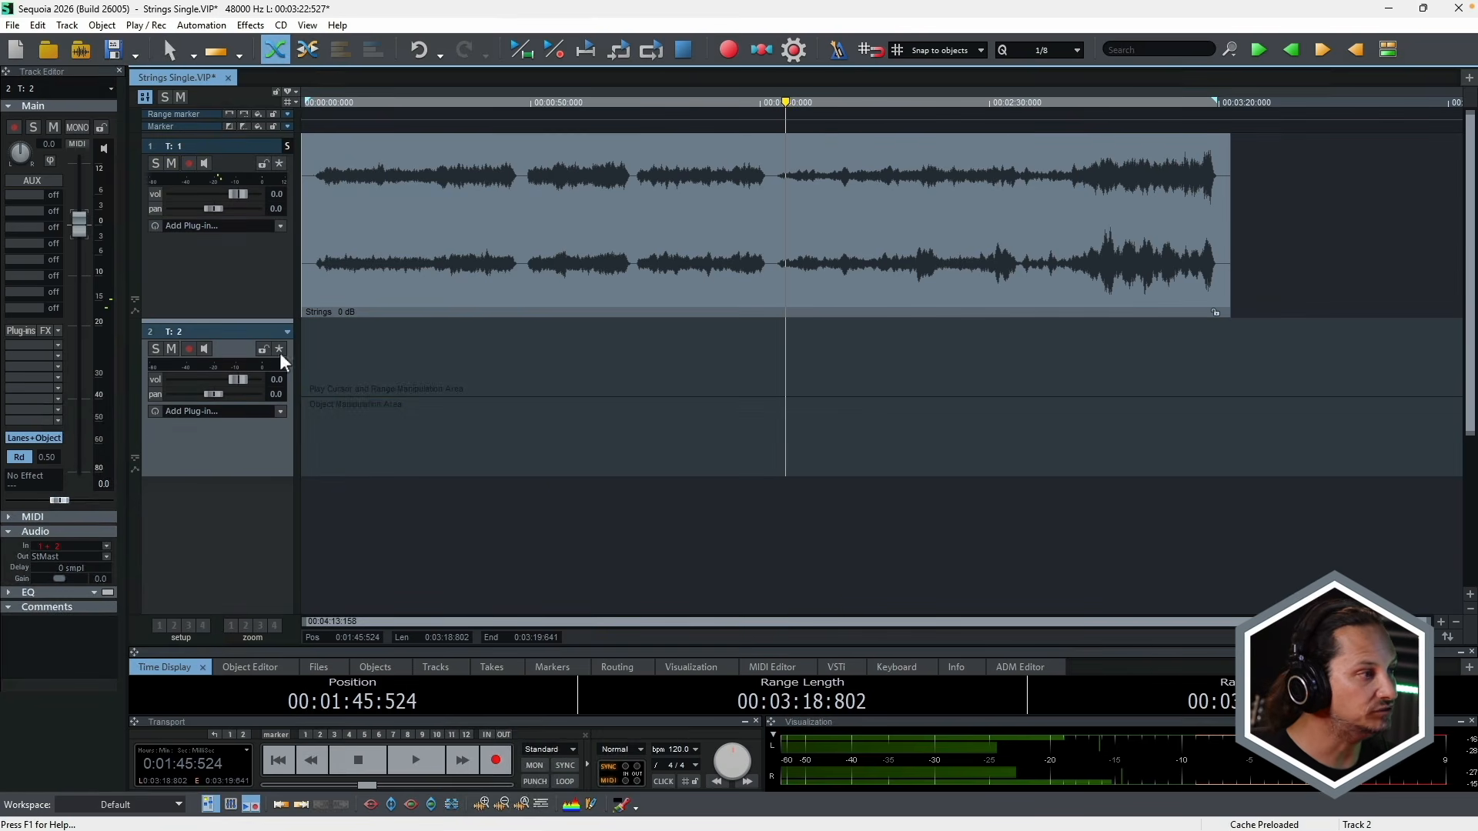
pyautogui.click(287, 332)
pyautogui.click(337, 360)
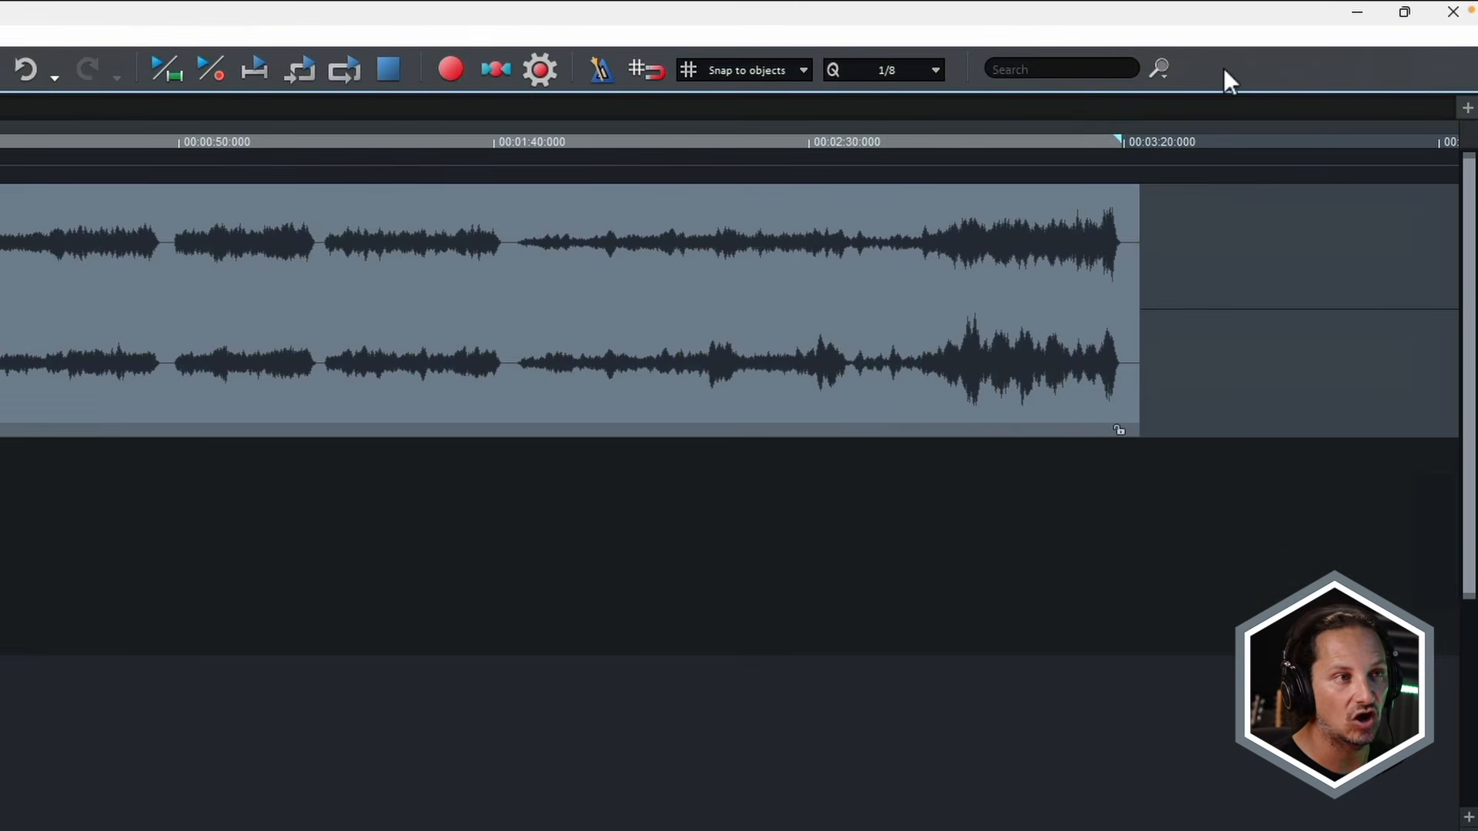
# - Add the source and destination in/out point commands and the source/destination view switch to the main toolbar
pyautogui.rightClick(1223, 66)
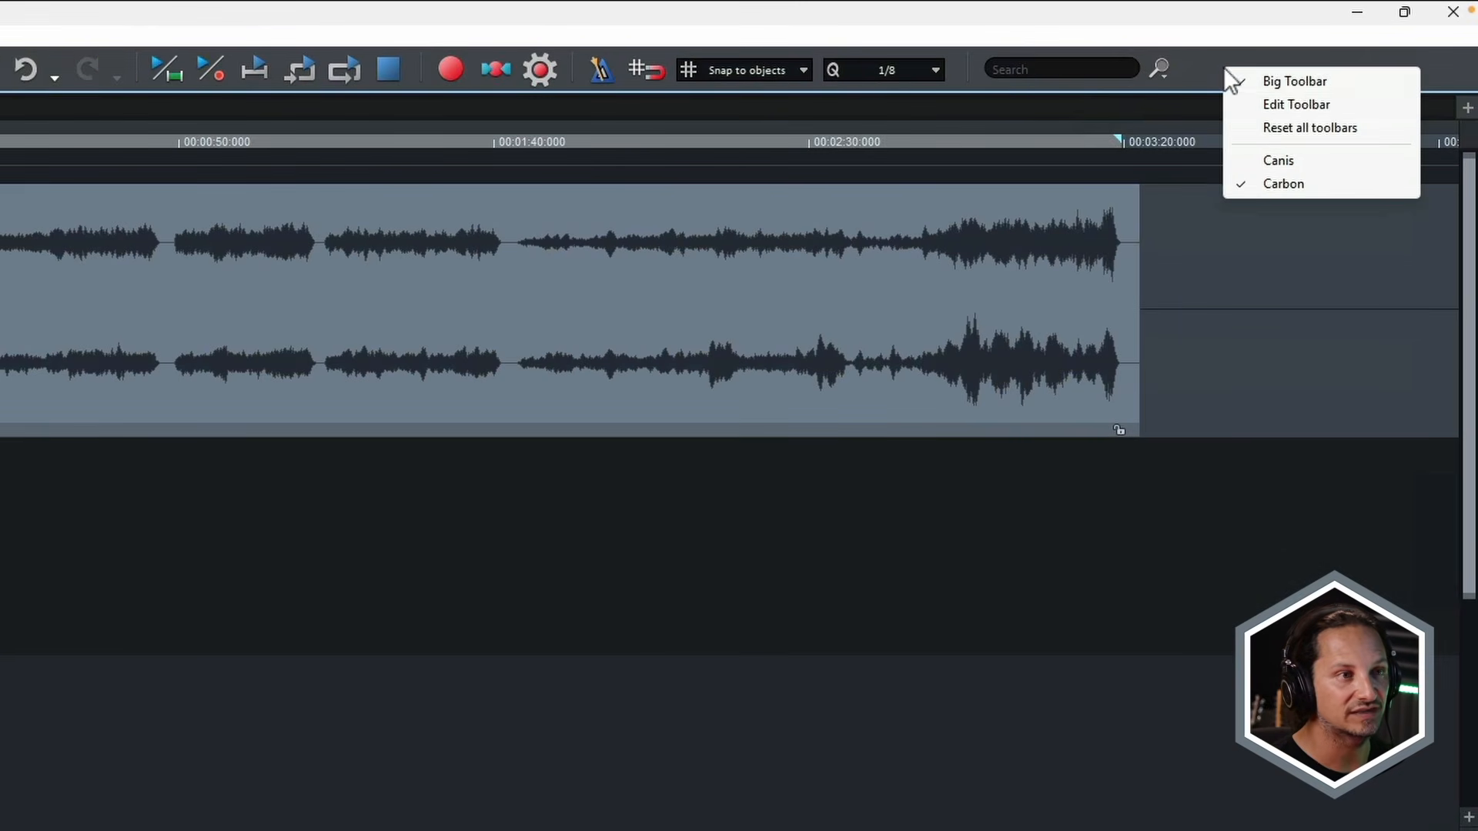
pyautogui.click(1297, 102)
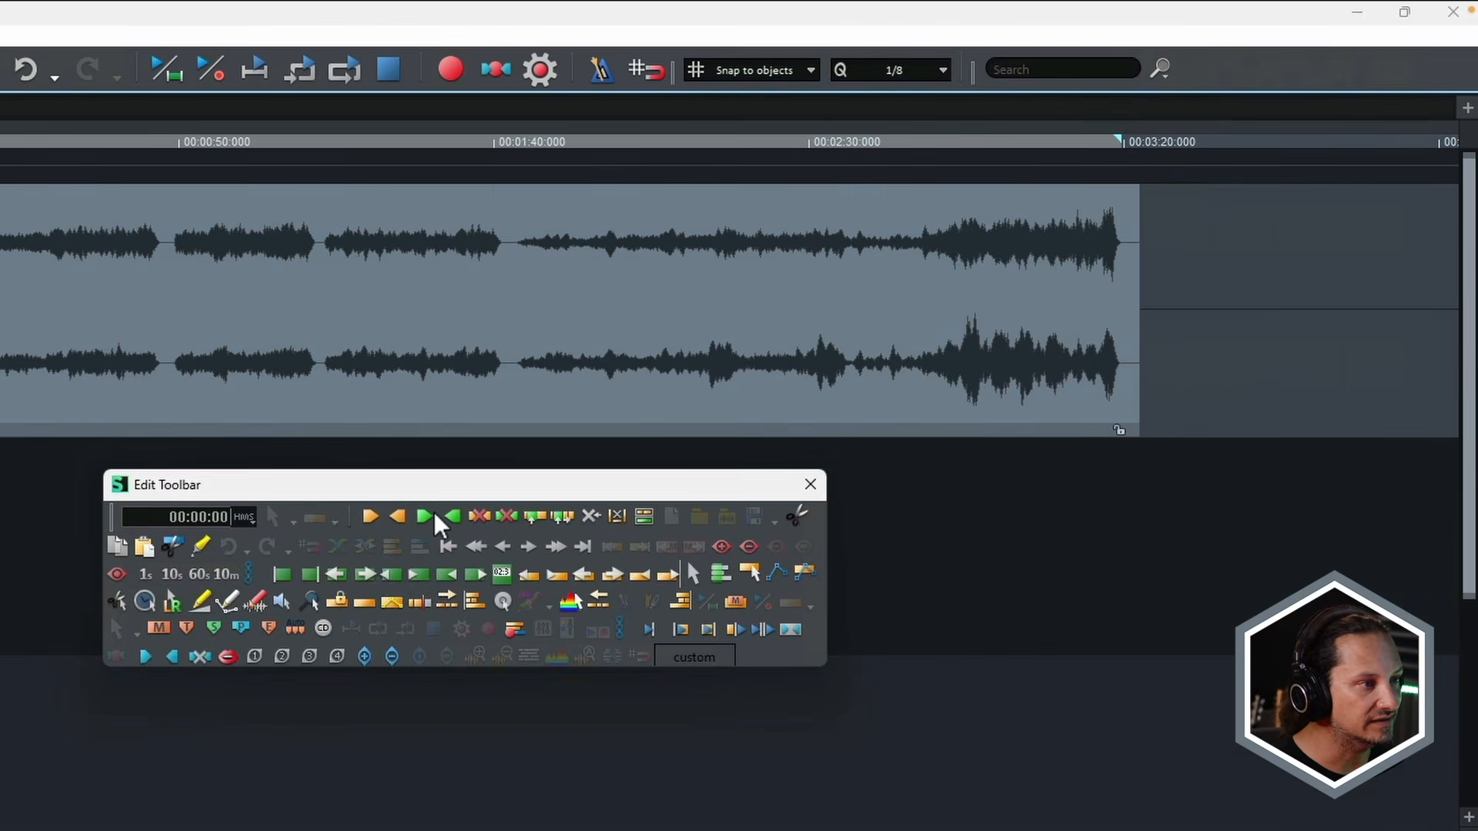
pyautogui.moveTo(426, 518); pyautogui.dragTo(1212, 89)
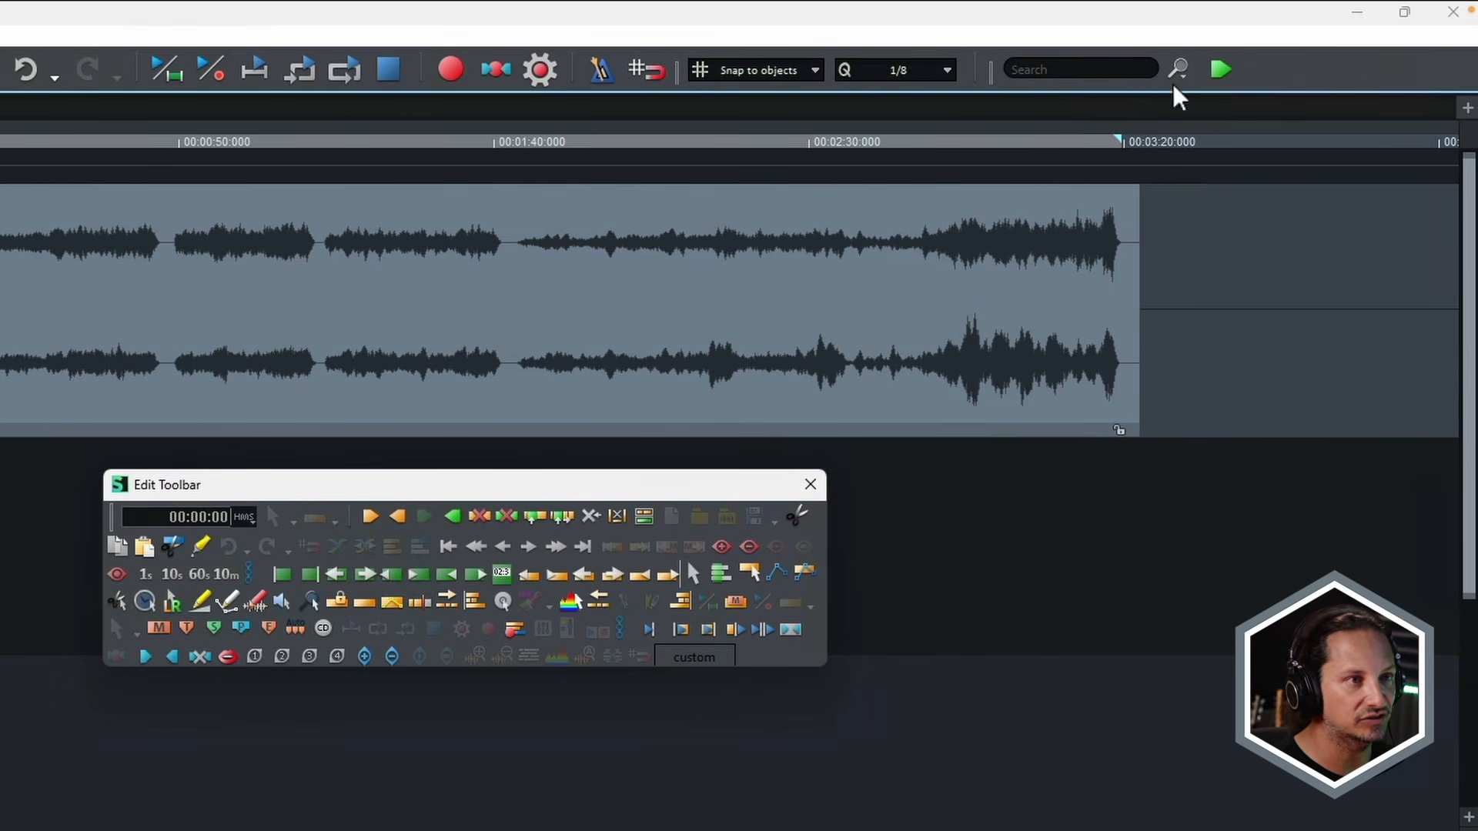
pyautogui.moveTo(478, 517); pyautogui.dragTo(1260, 71)
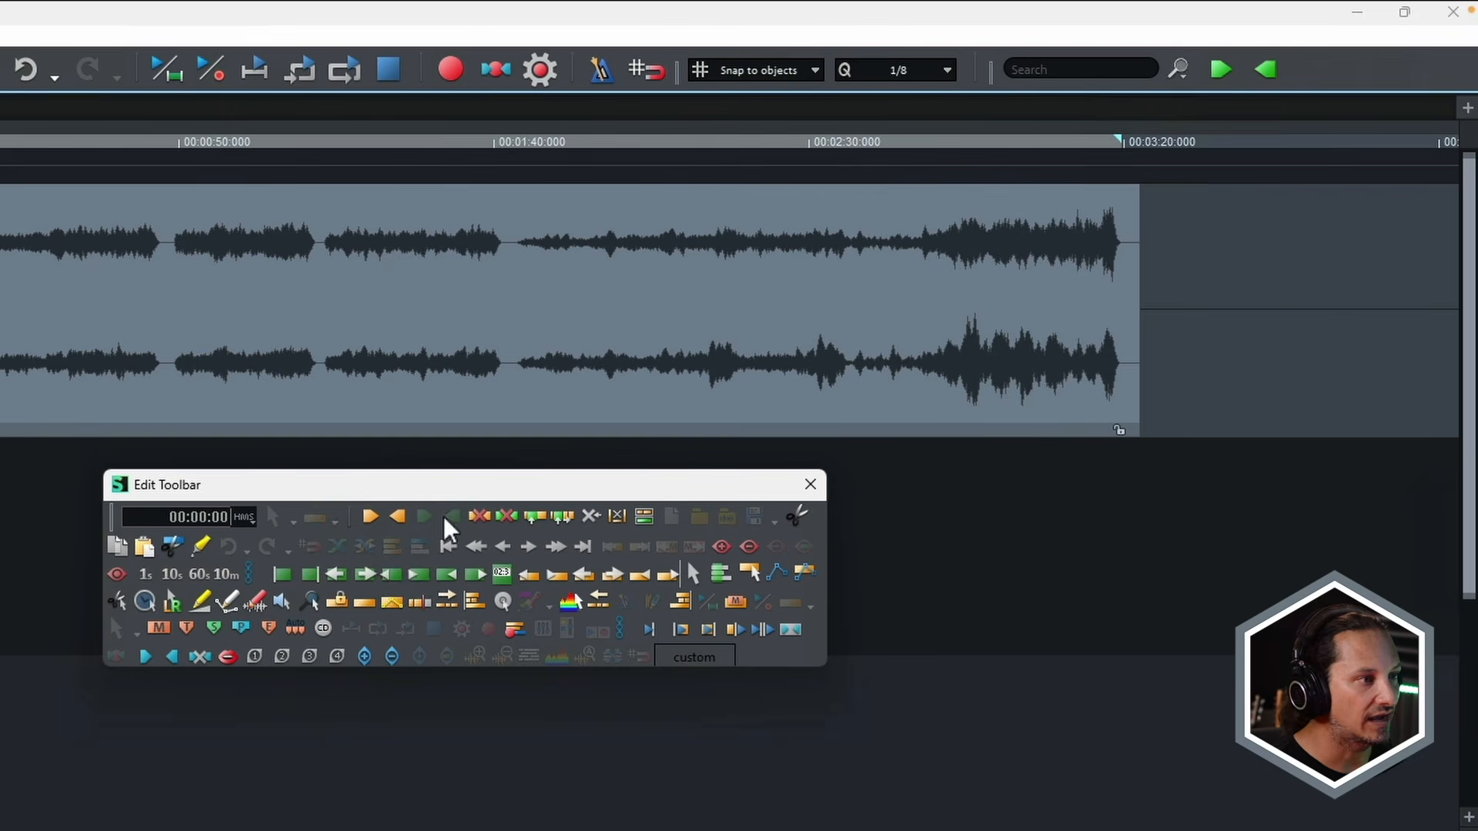
pyautogui.moveTo(372, 520); pyautogui.dragTo(1299, 74)
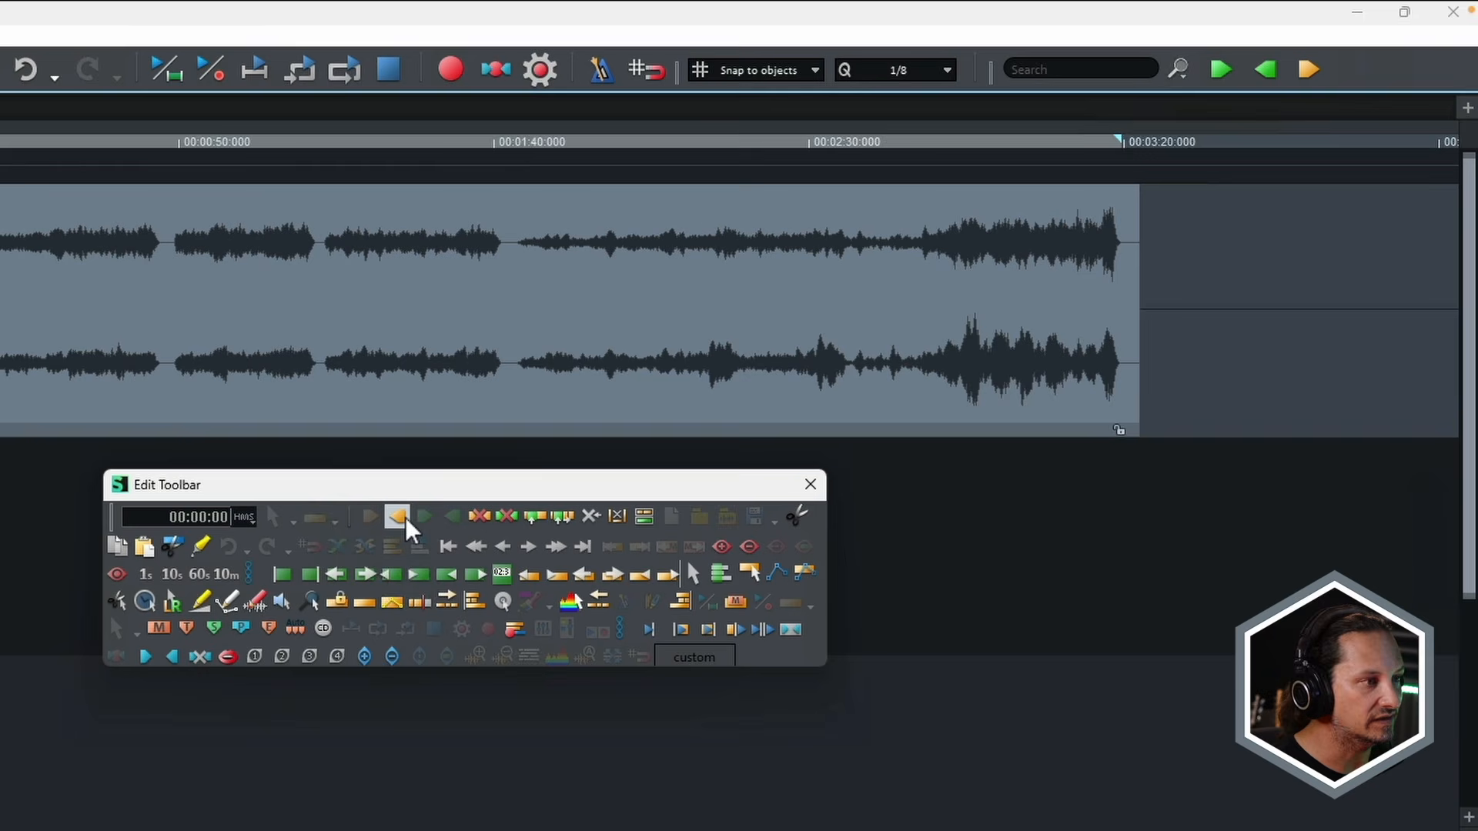
pyautogui.moveTo(398, 516); pyautogui.dragTo(1353, 77)
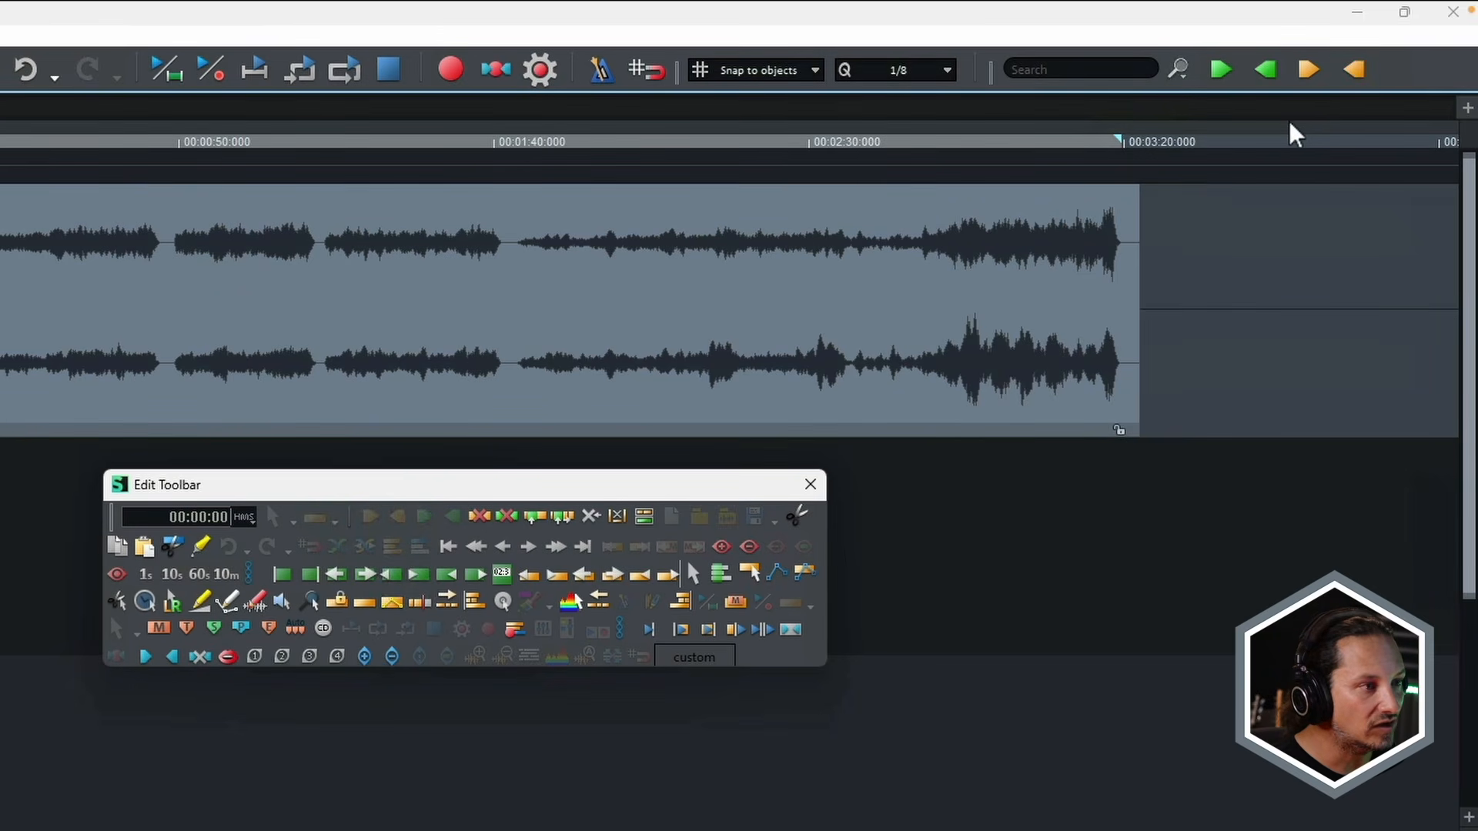
pyautogui.moveTo(639, 519); pyautogui.dragTo(1398, 63)
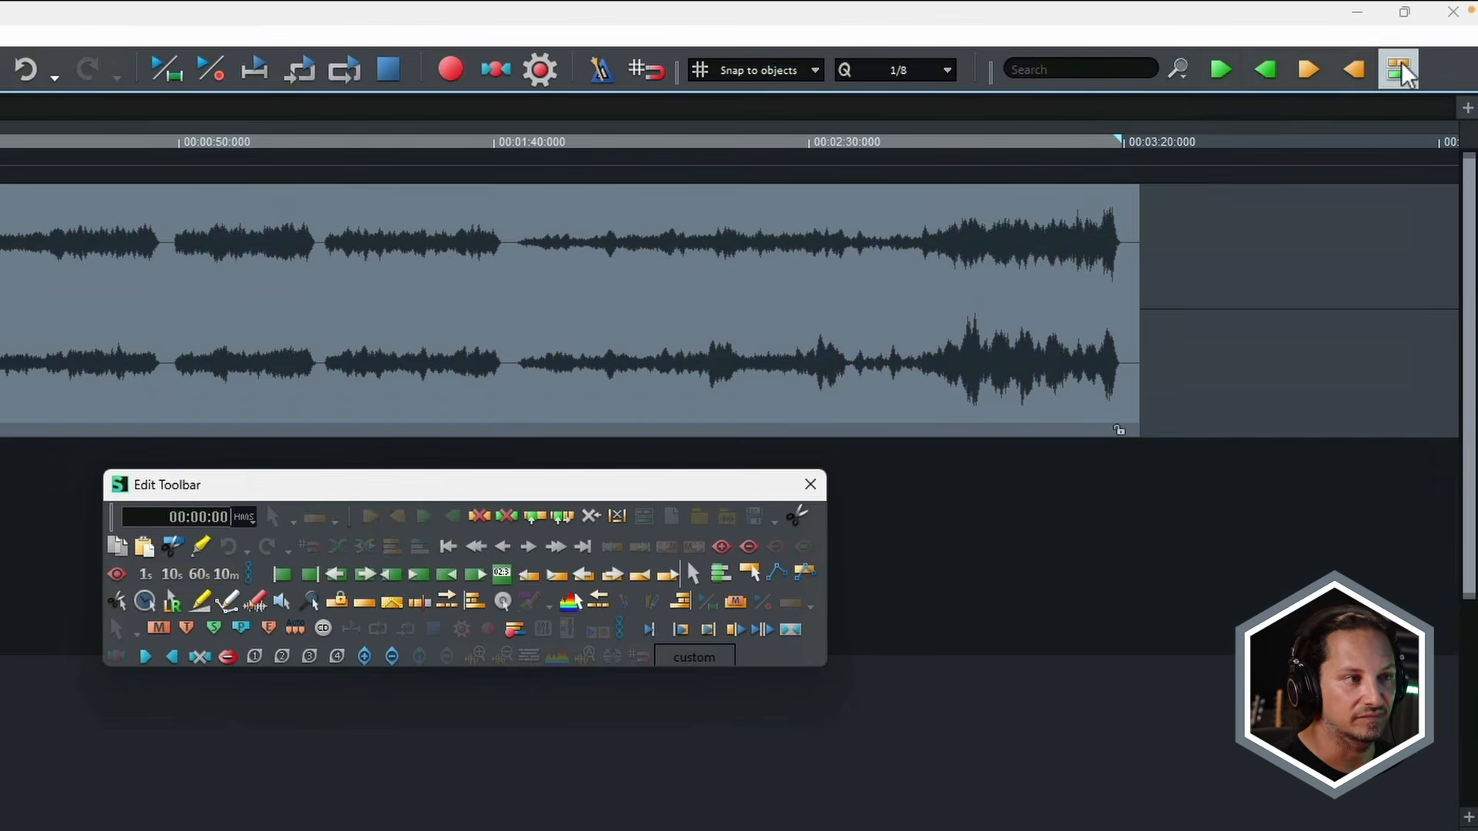
pyautogui.click(809, 496)
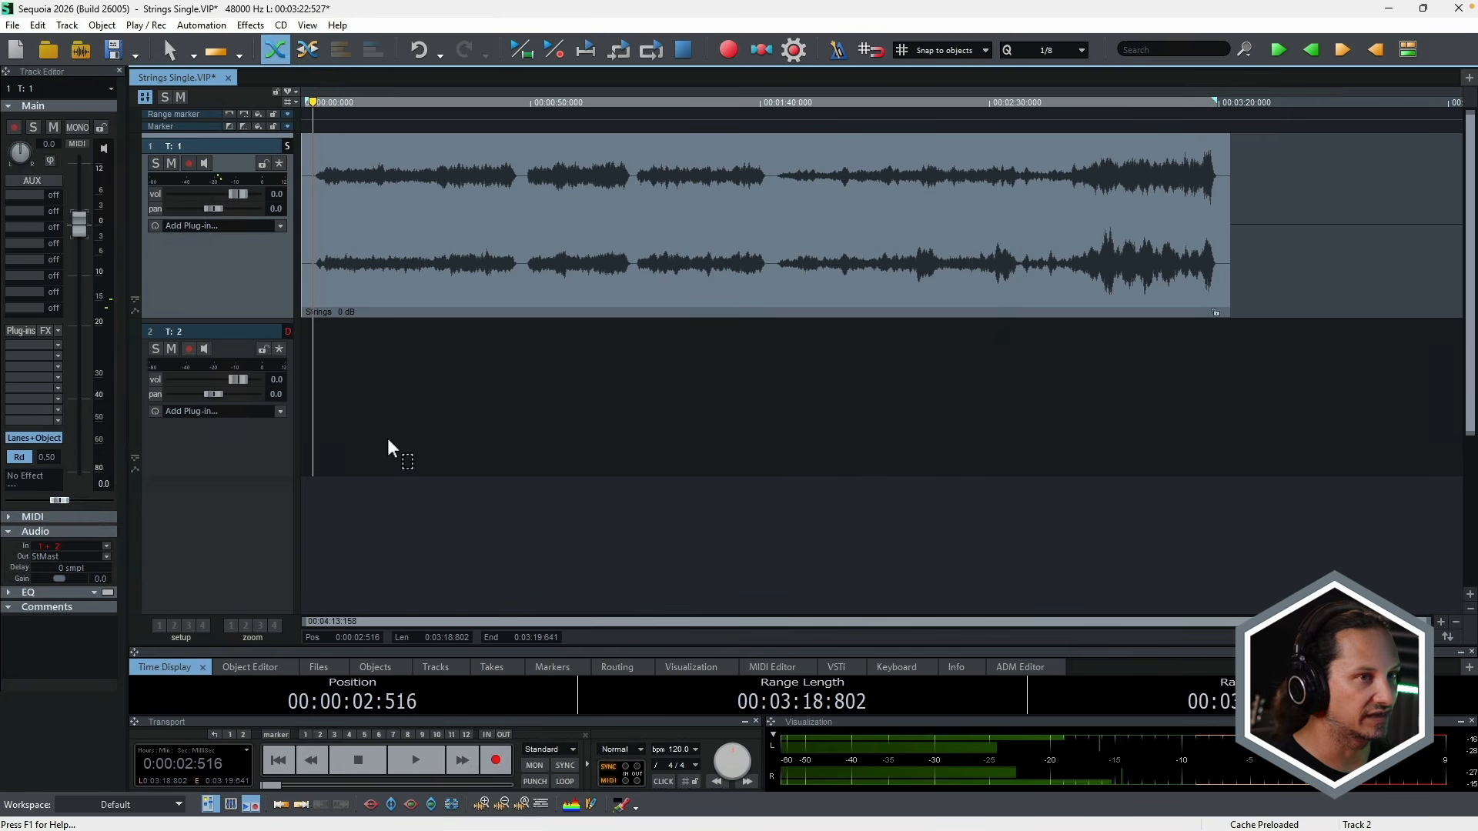
# - Show the source/destination split view and set the source in point at about 0:01:42.5, just before the last section
pyautogui.click(1409, 50)
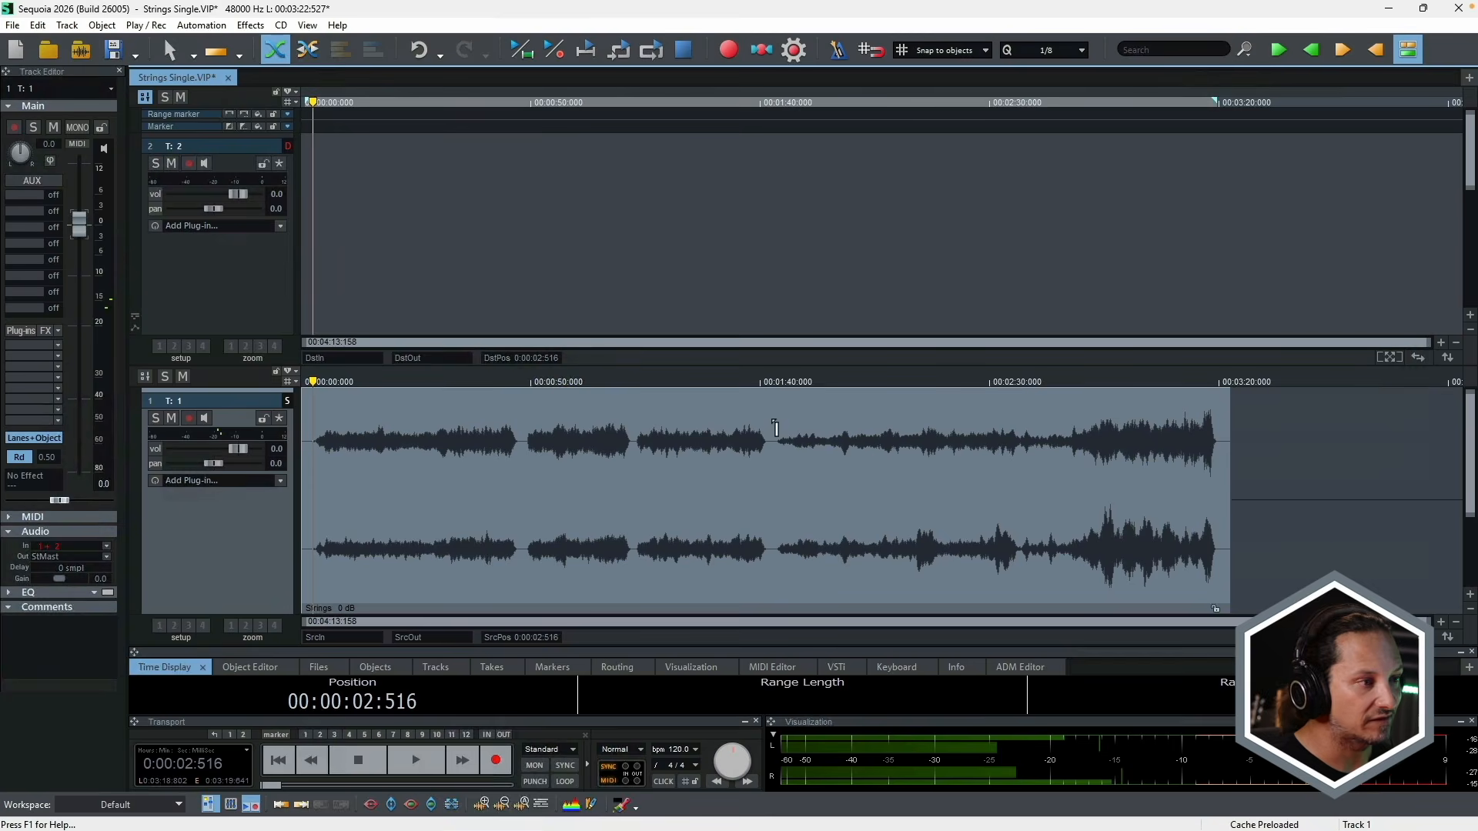
pyautogui.click(774, 426)
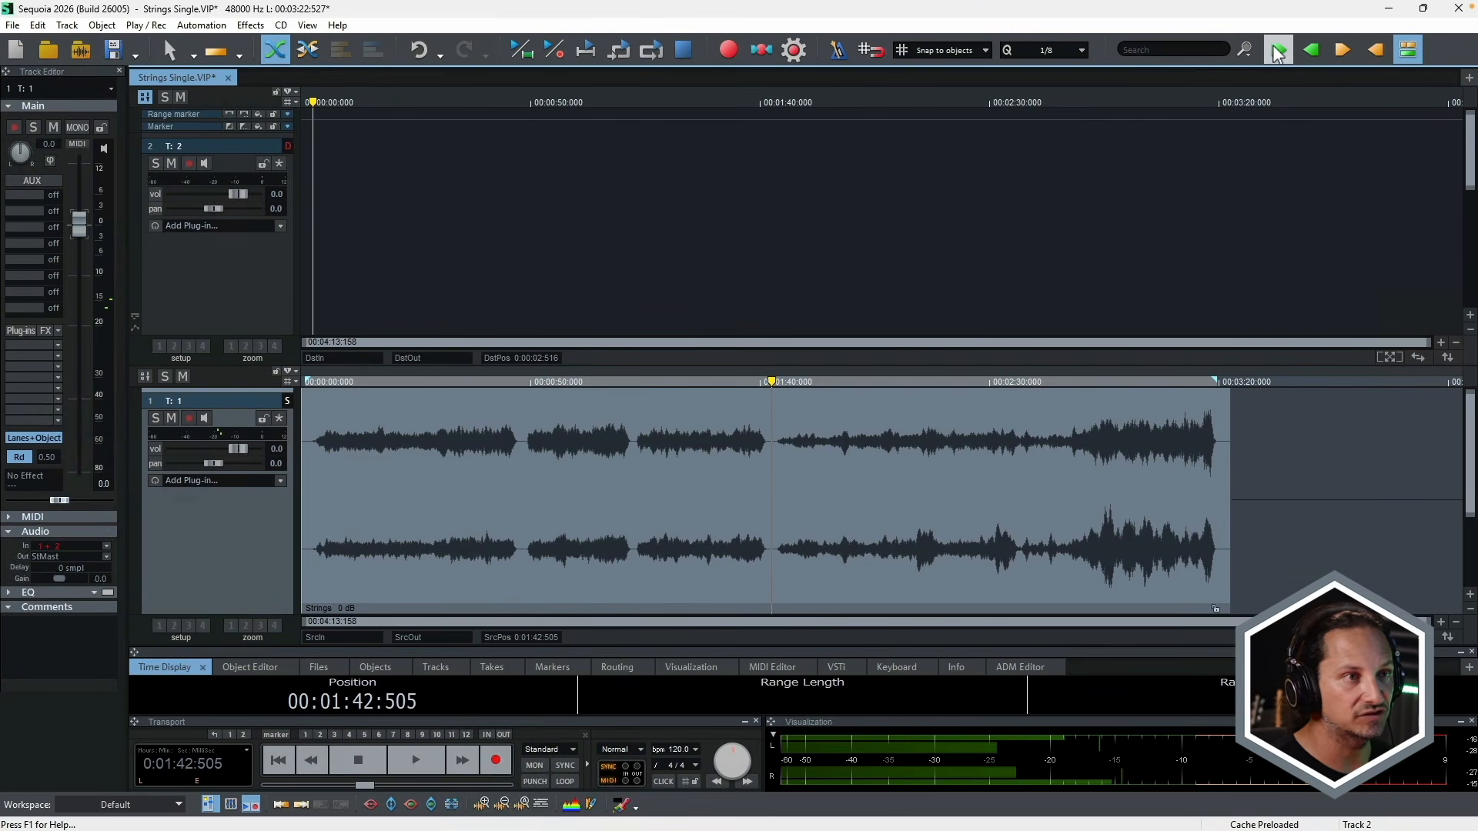
pyautogui.click(1278, 53)
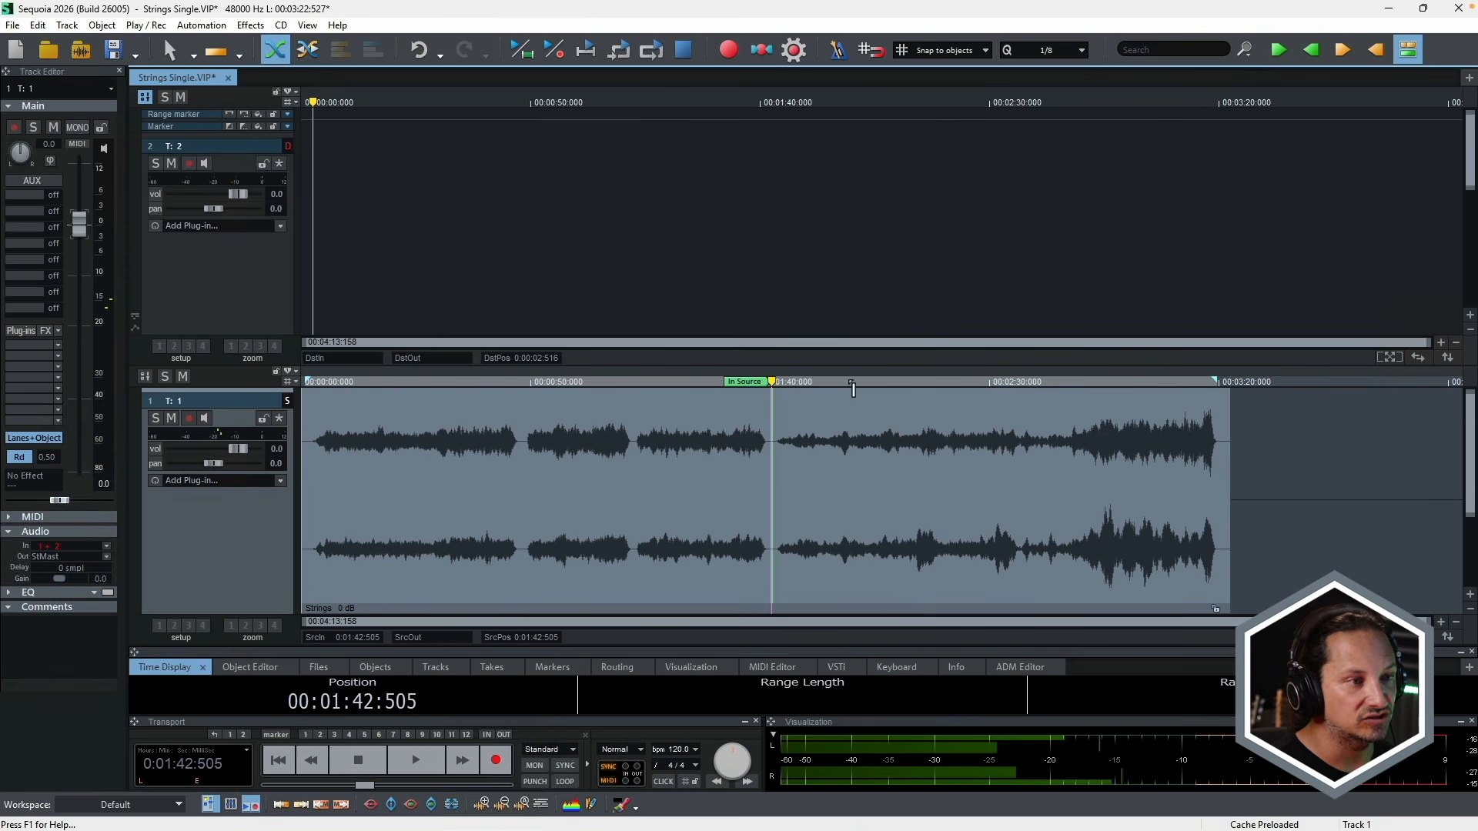
# - Set the source out point at about 0:03:20.6, just after the end of the last section
pyautogui.click(1212, 382)
pyautogui.click(1216, 381)
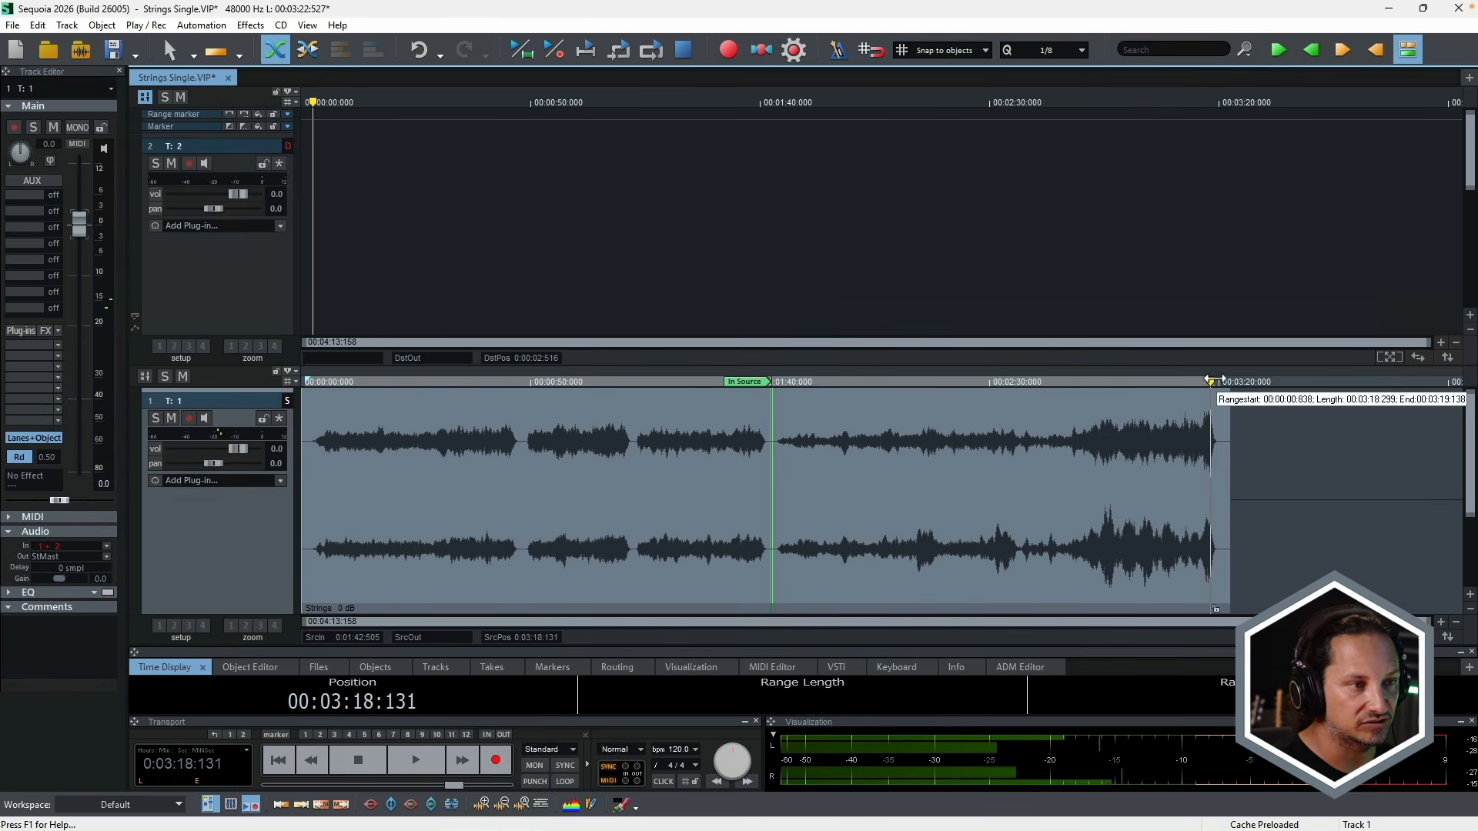
pyautogui.moveTo(1219, 379); pyautogui.dragTo(1223, 379)
pyautogui.click(1223, 381)
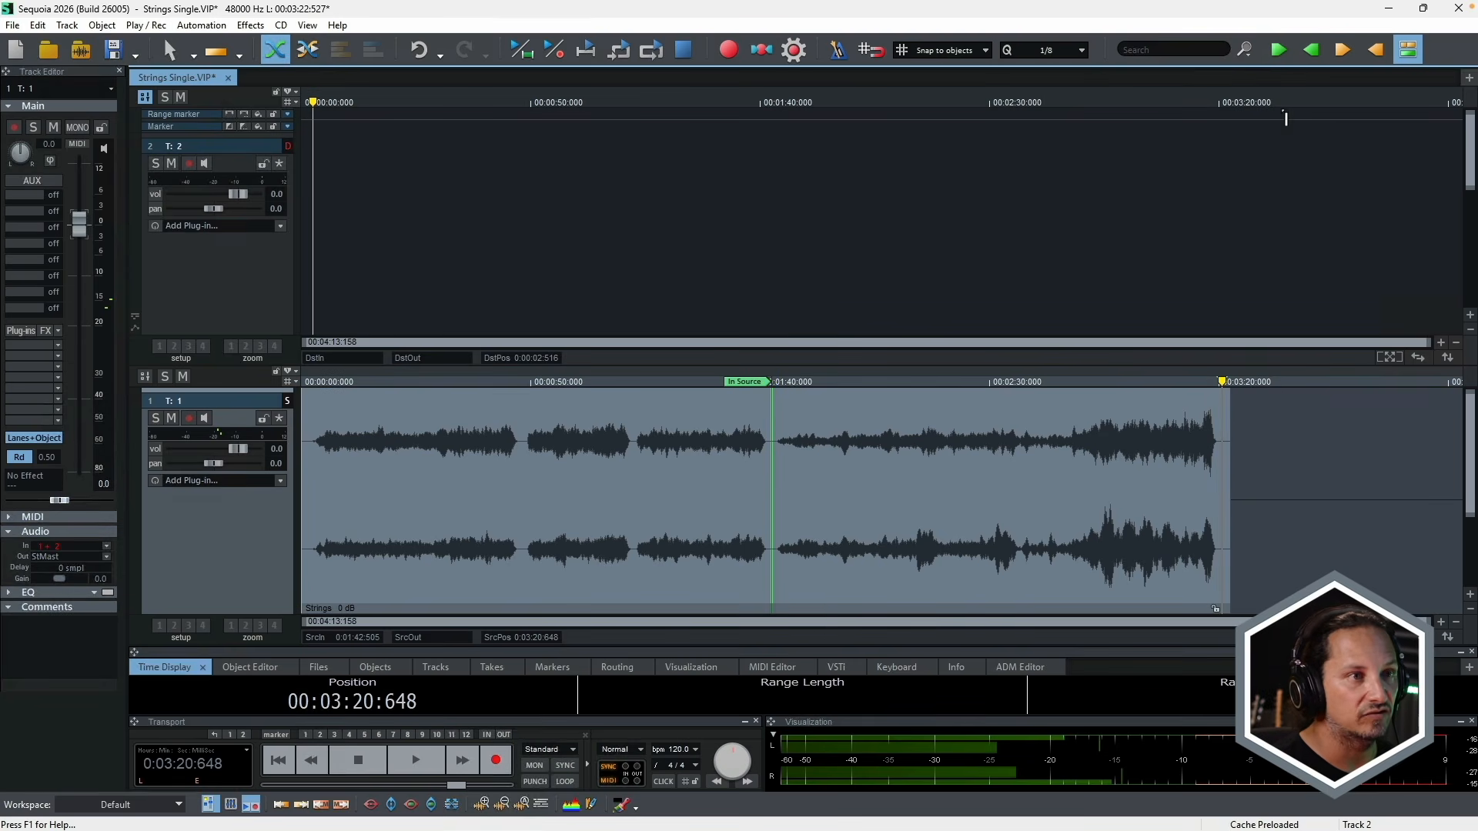
pyautogui.click(1311, 51)
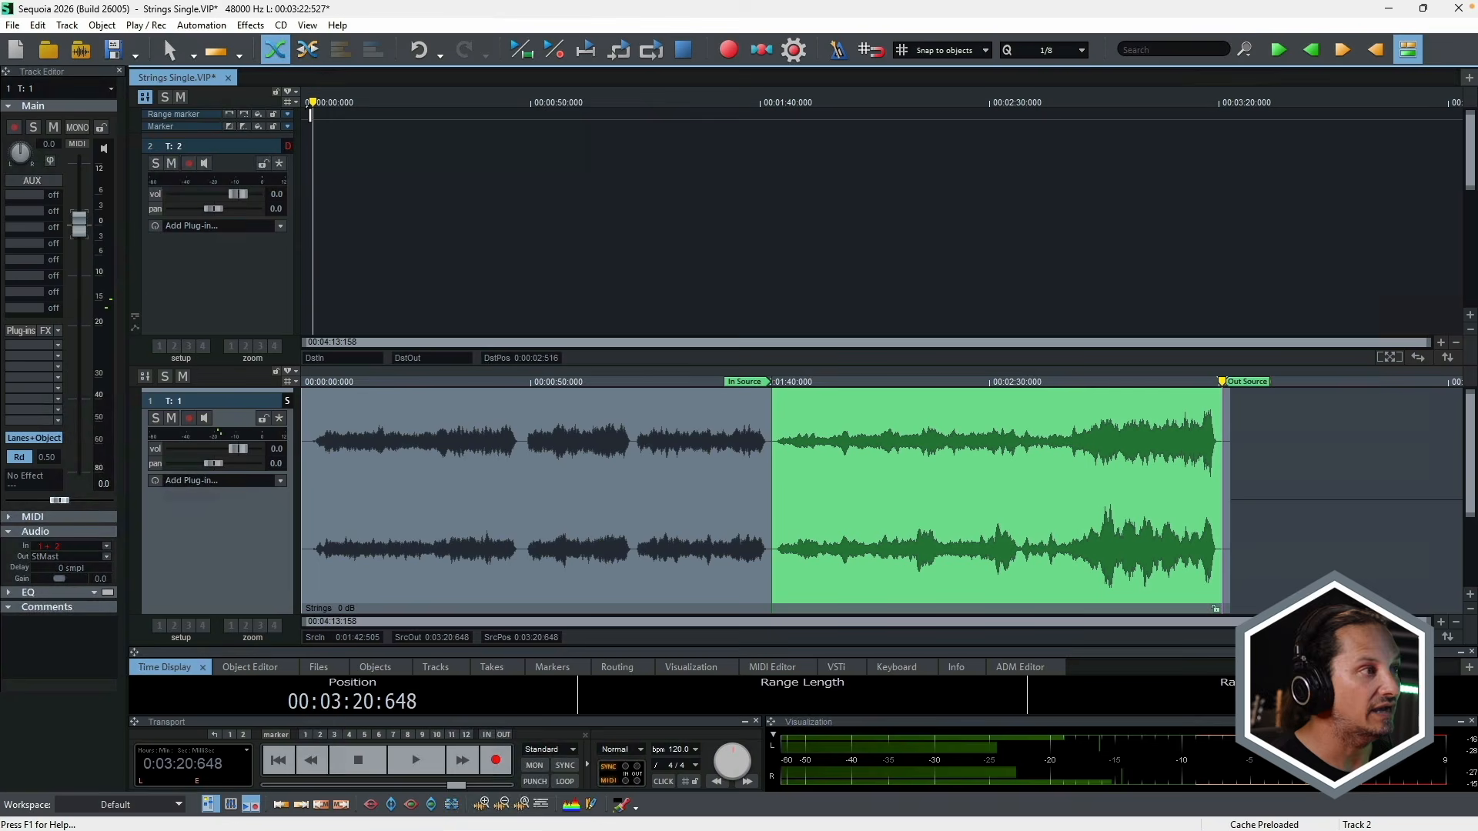
# - Set the destination in point at about 0:00:02.5 on track 2 and insert the marked source range there
pyautogui.click(1343, 56)
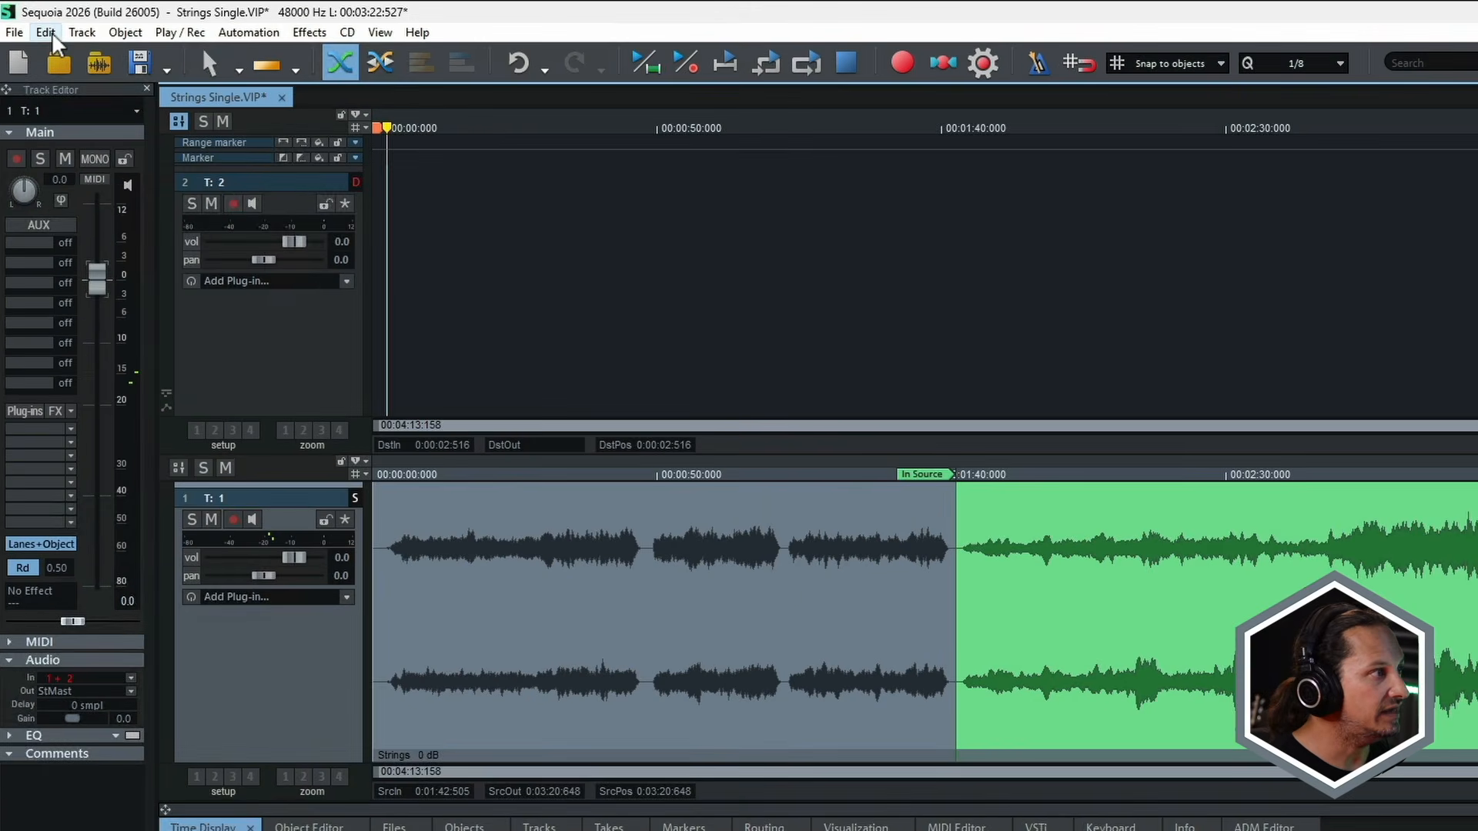
pyautogui.click(41, 26)
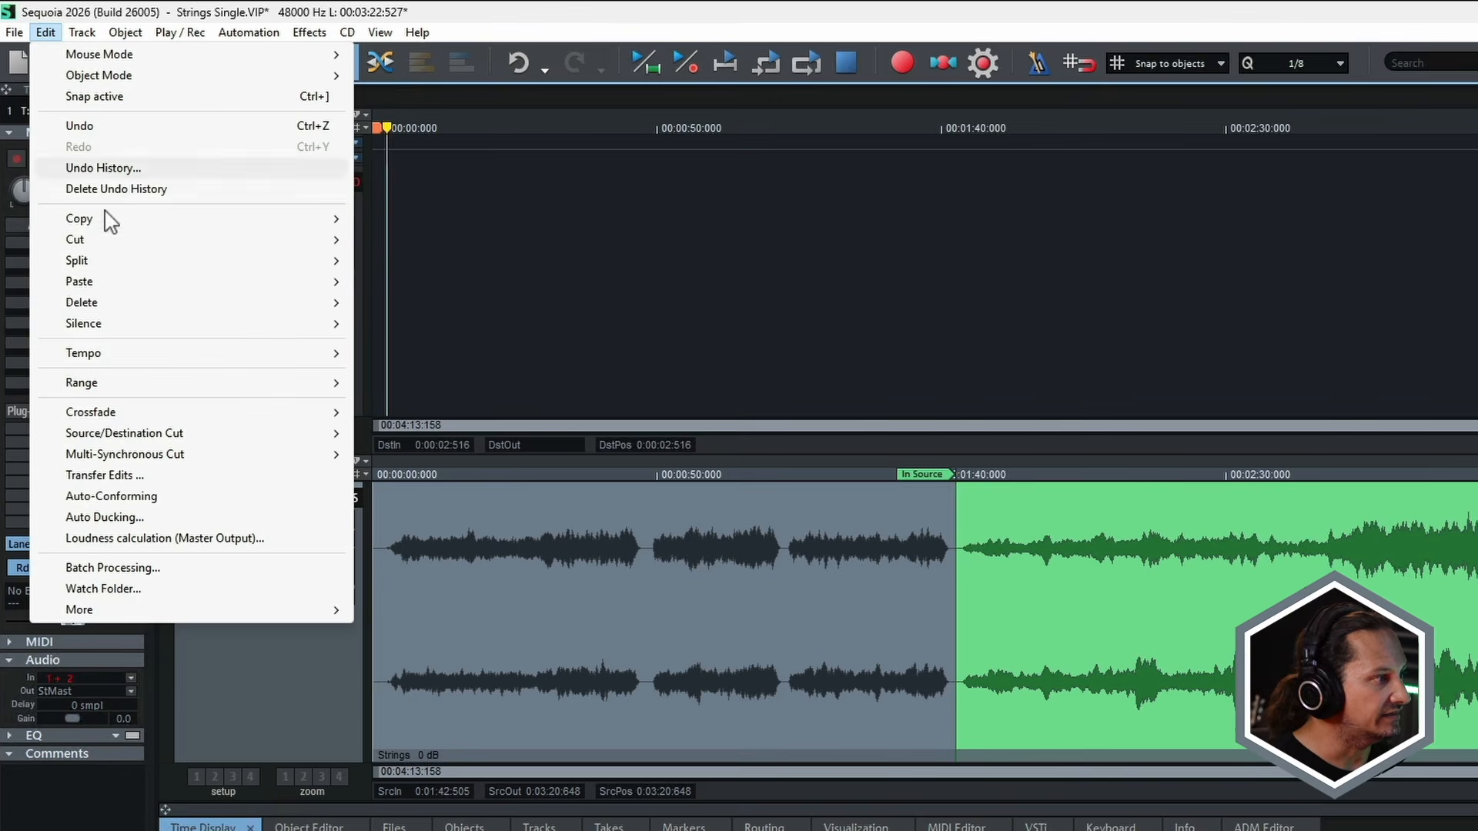
pyautogui.moveTo(148, 436)
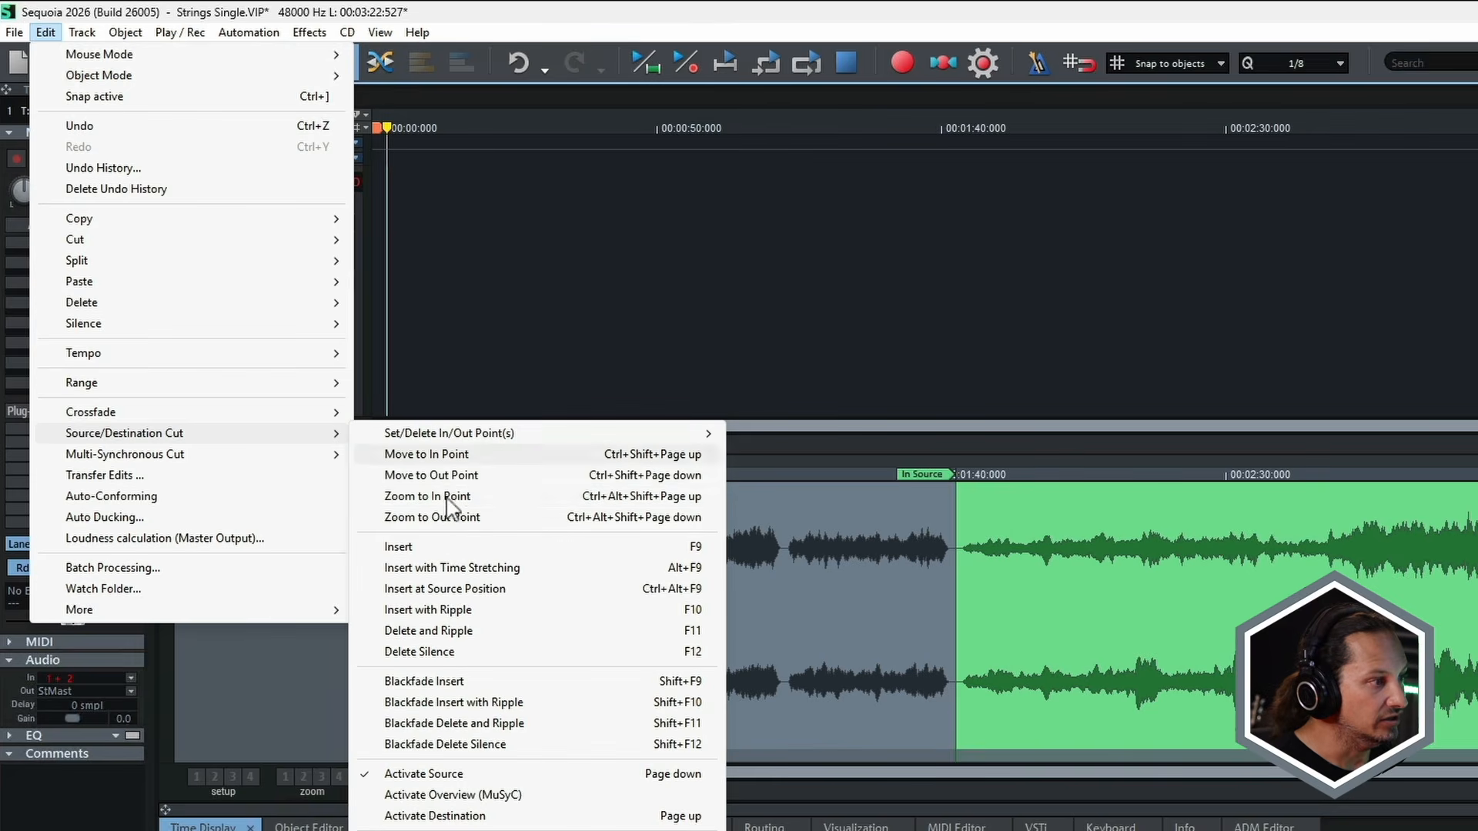
pyautogui.click(569, 548)
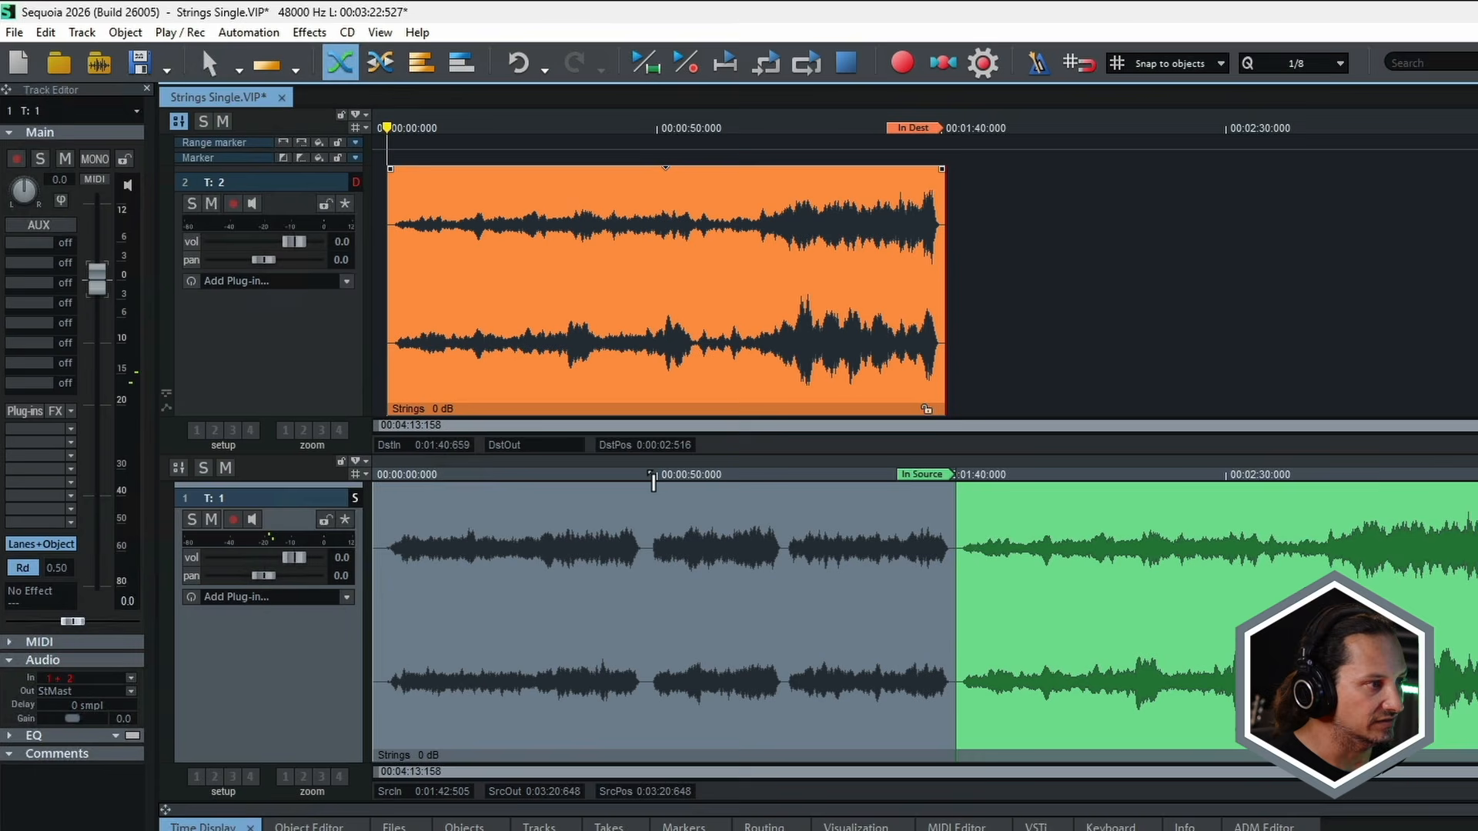
# - Mark the source range of the second section from about 0:00:47.8 to 0:01:12.0 and insert it at the current destination in point
pyautogui.click(649, 476)
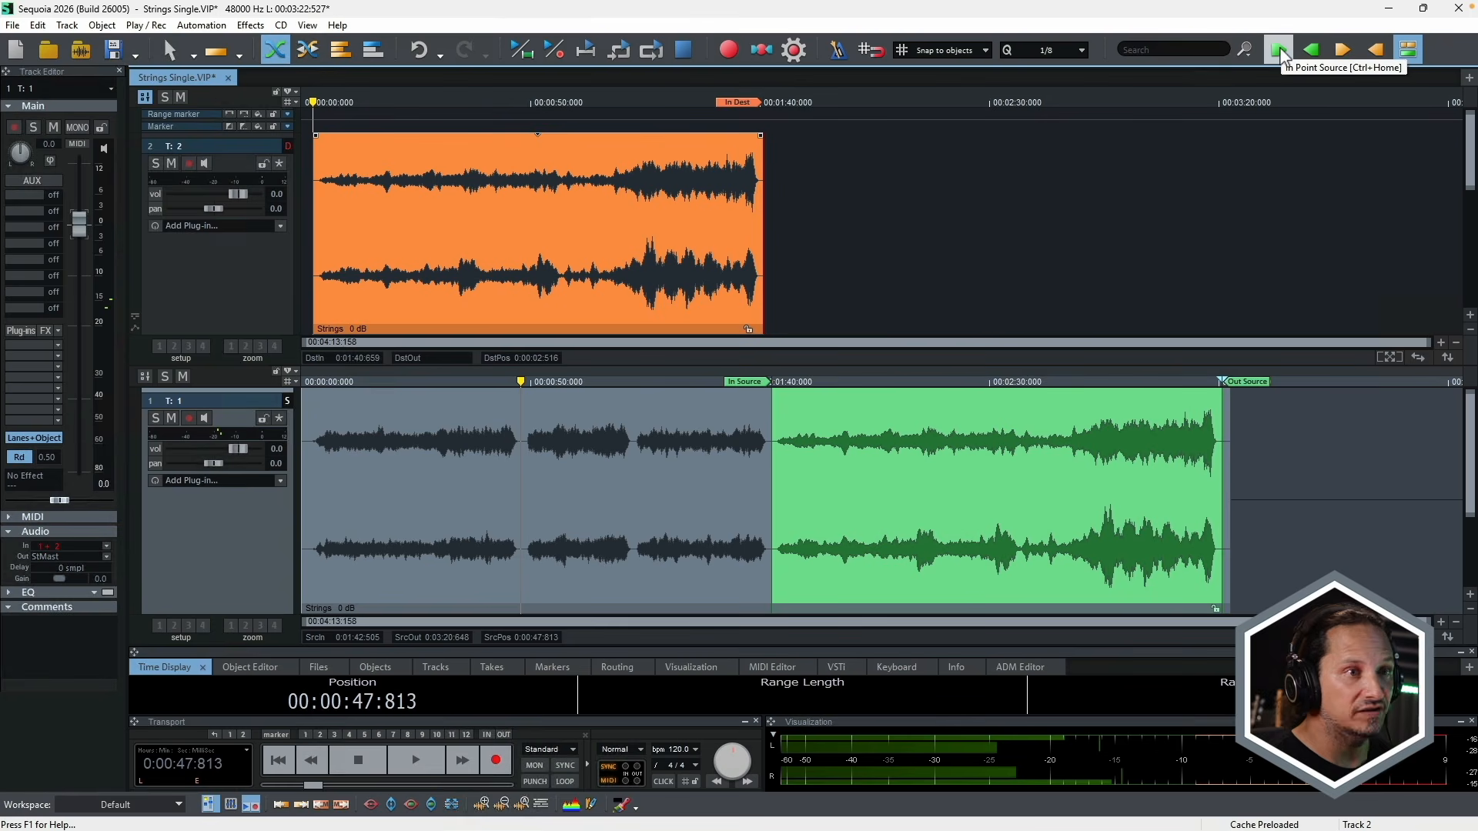
pyautogui.click(1280, 51)
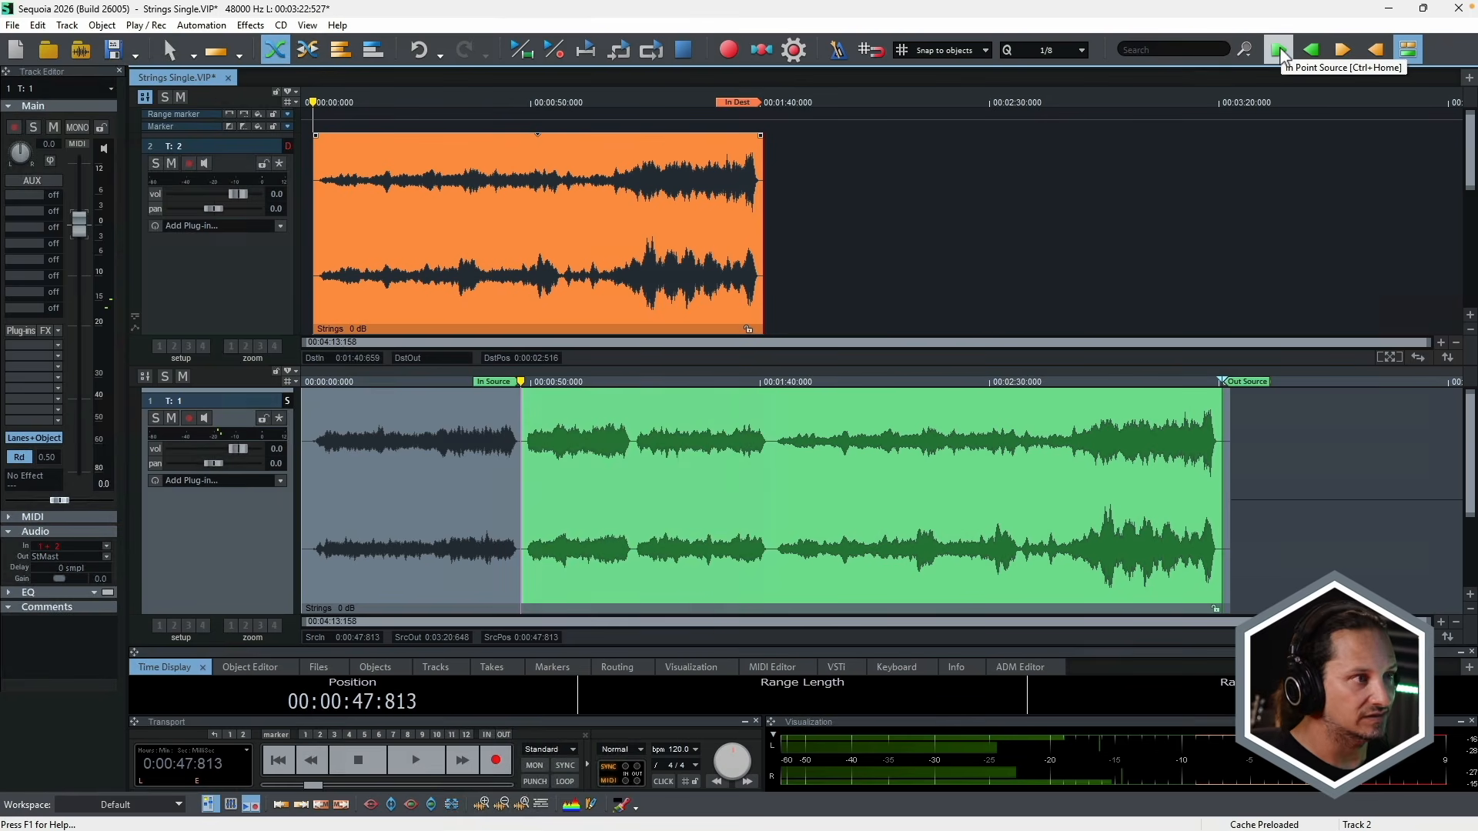
pyautogui.click(636, 389)
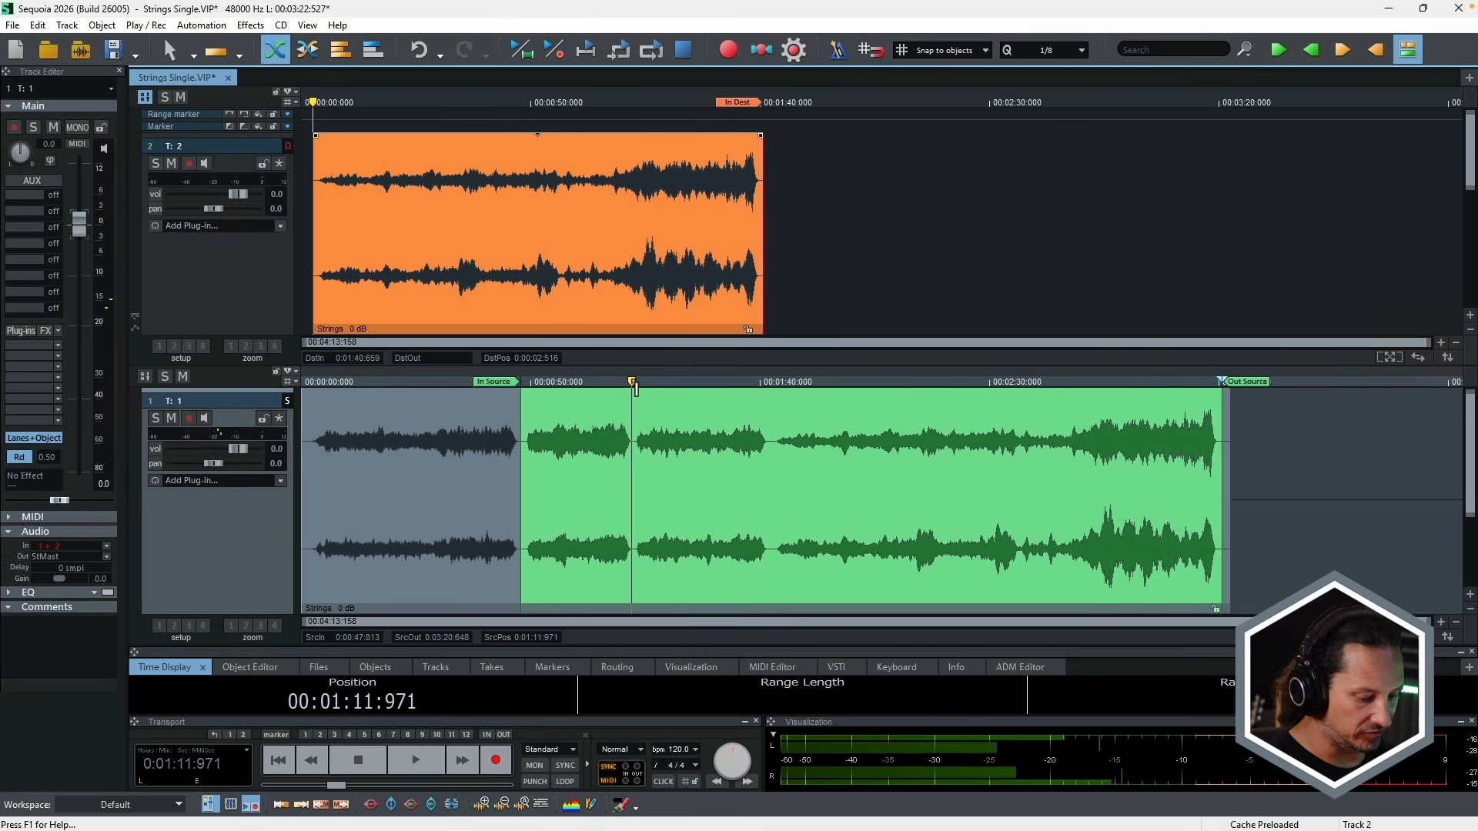
pyautogui.hotkey('ctrl', 'End')
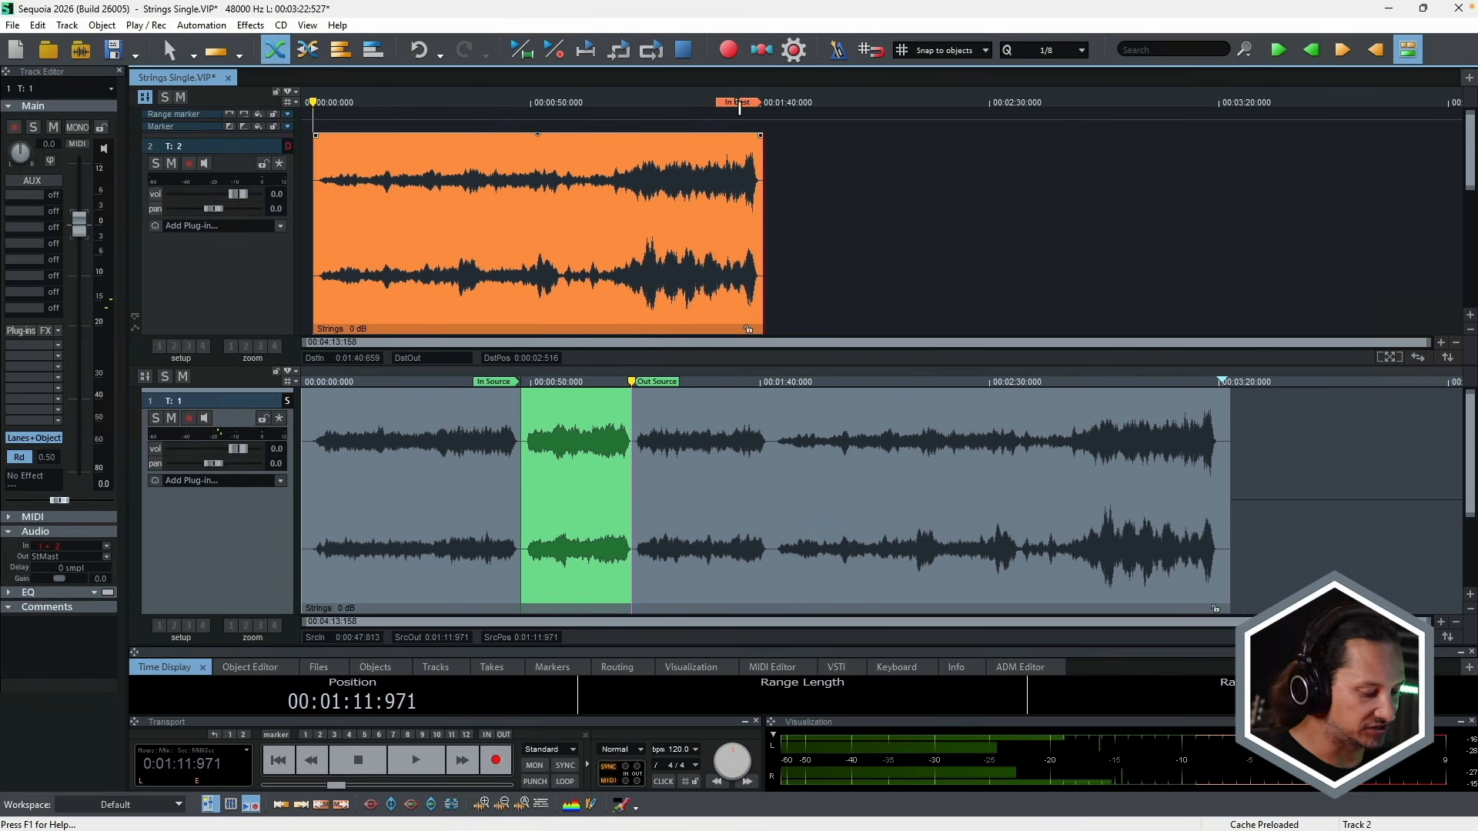
pyautogui.press('ctrl+Insert')
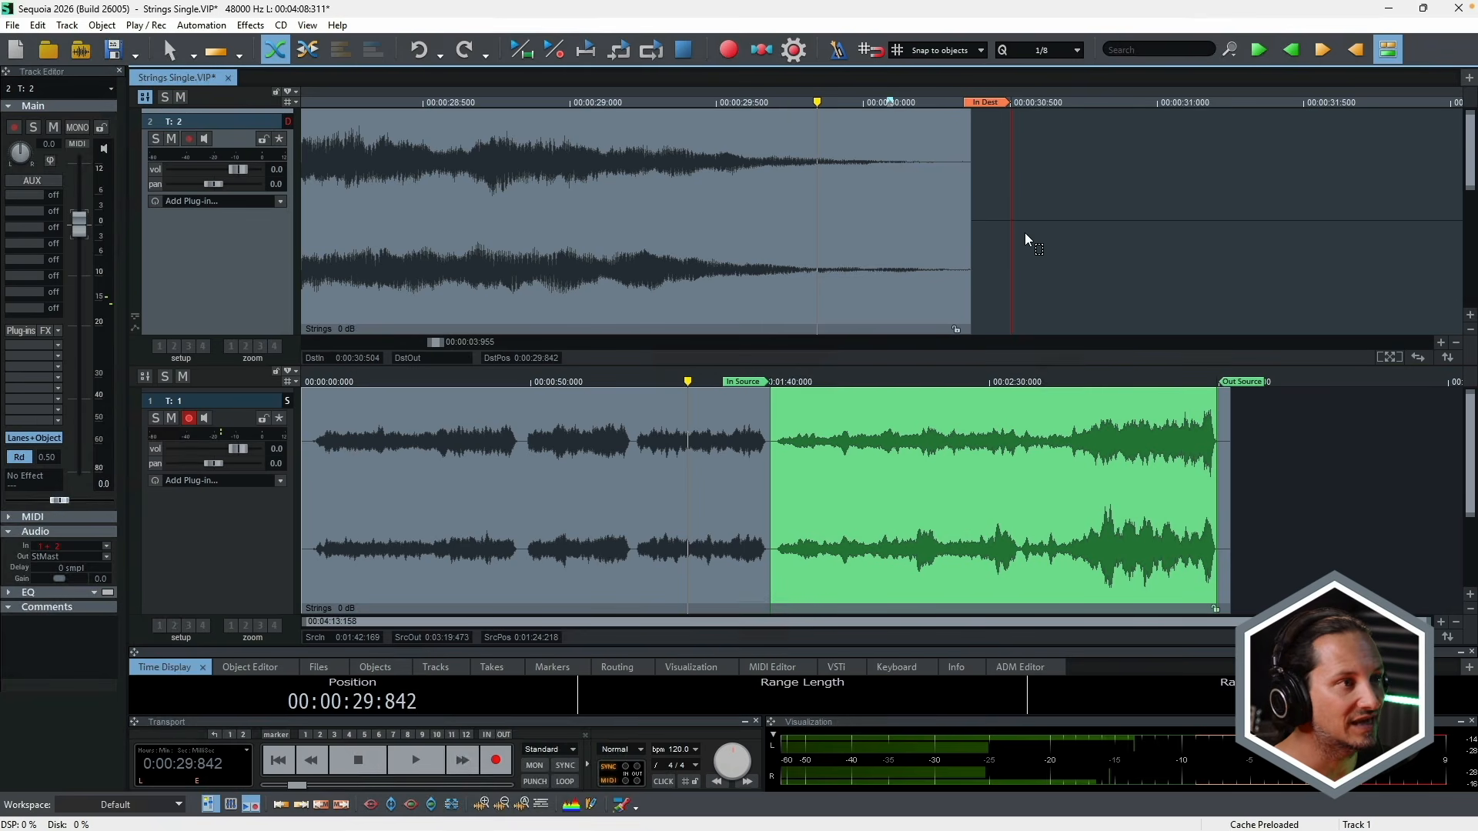
# - Set the destination in point at about 0:00:29.8, inside the fading tail of the track 2 clip, and insert the marked source range there
pyautogui.click(799, 102)
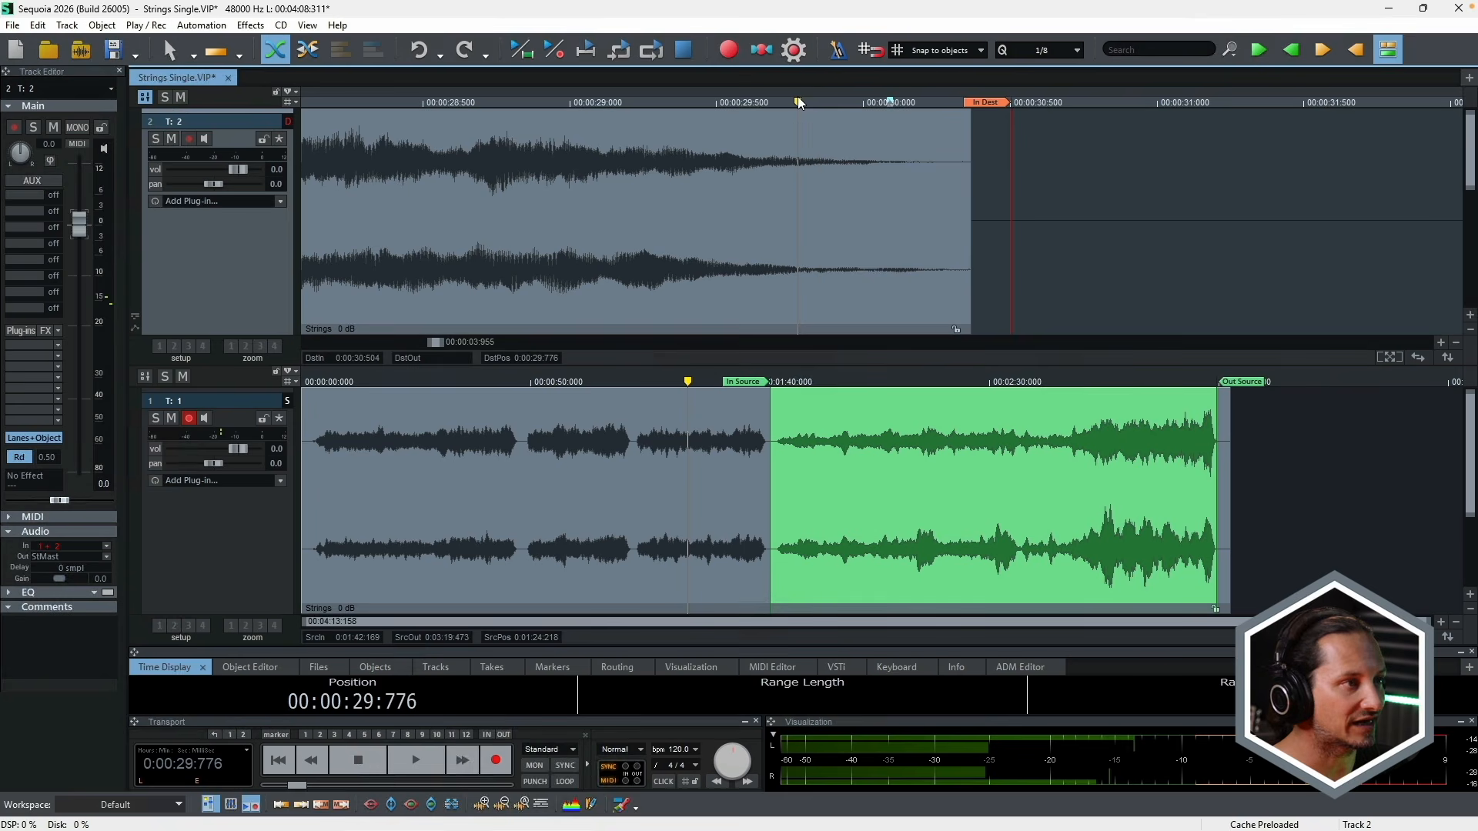
pyautogui.click(1331, 50)
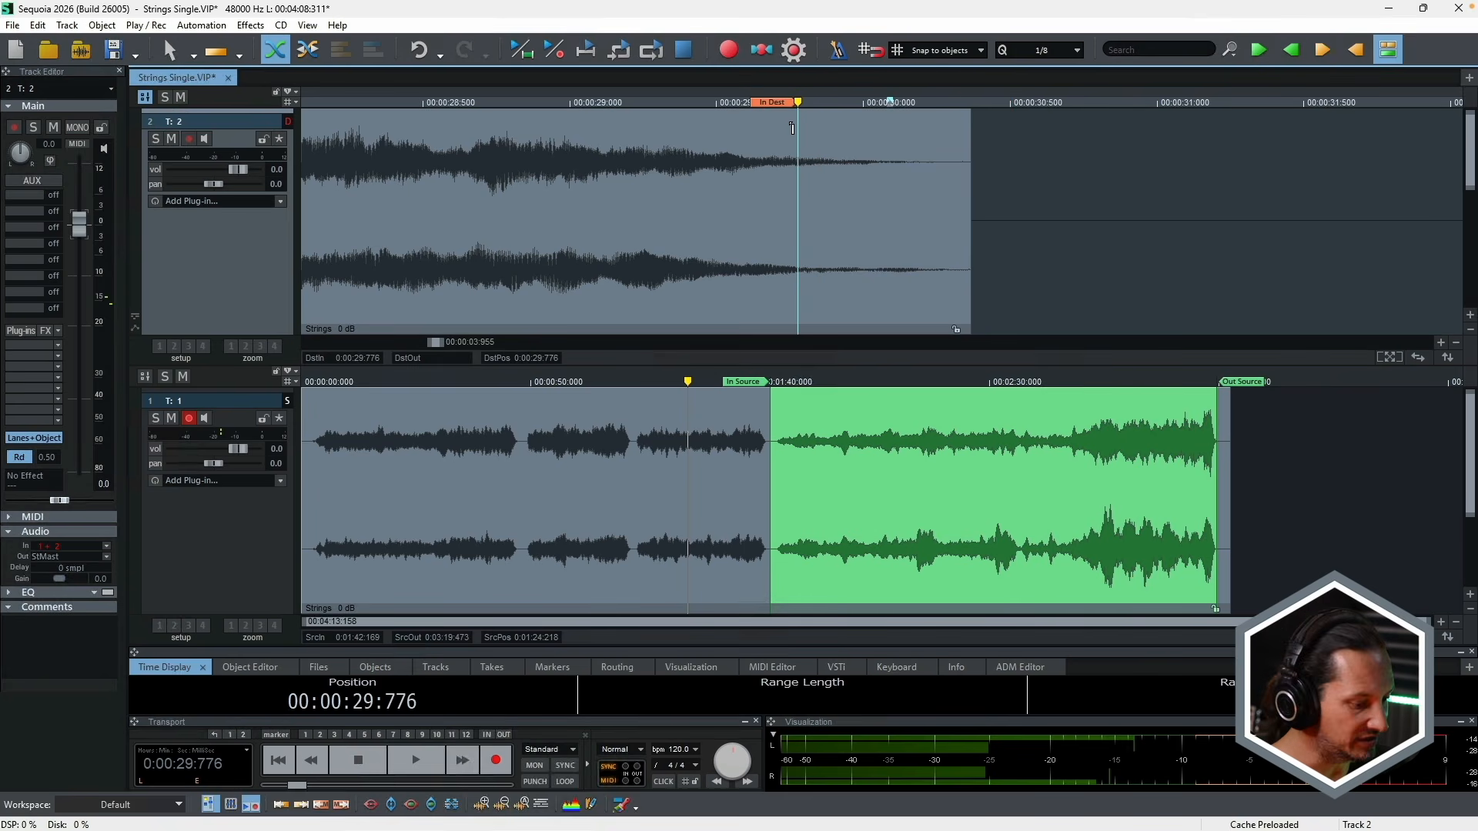
pyautogui.hotkey('ctrl', 'shift', '3')
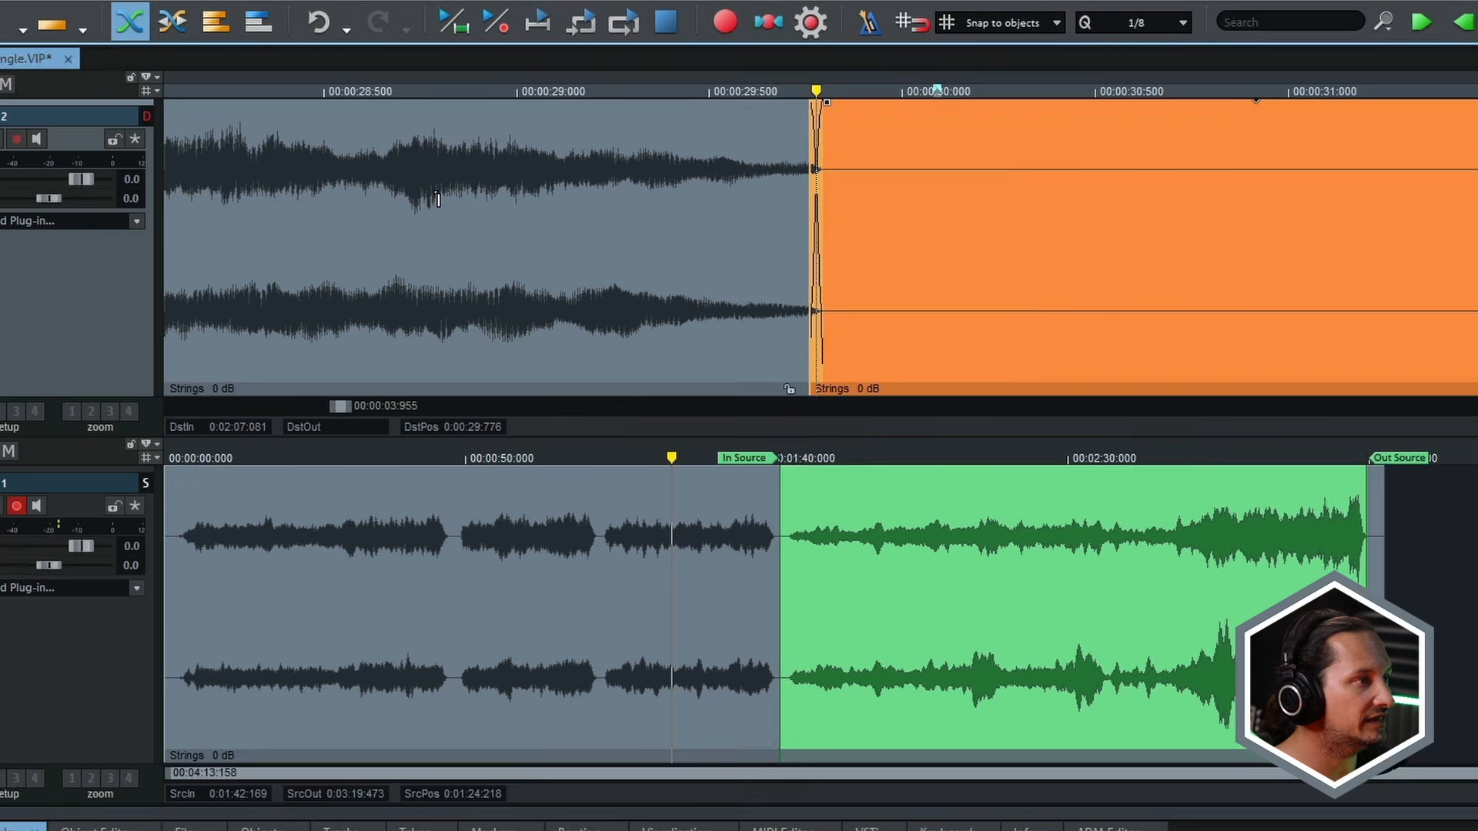
# - Split the track 2 material at about 0:00:28.8 and again at about 0:00:31.0
pyautogui.click(435, 200)
pyautogui.press('t')
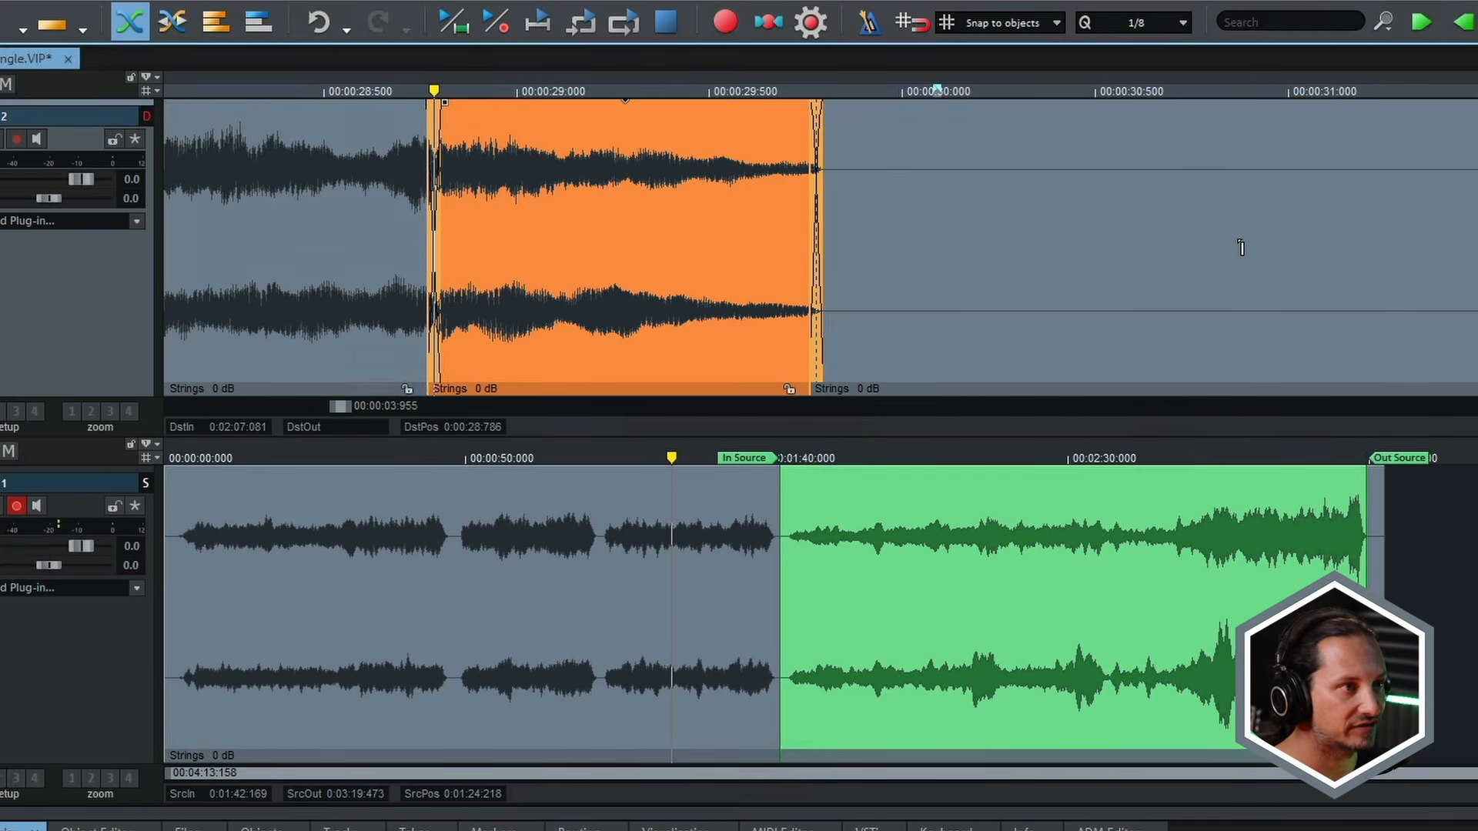
pyautogui.click(1273, 245)
pyautogui.press('t')
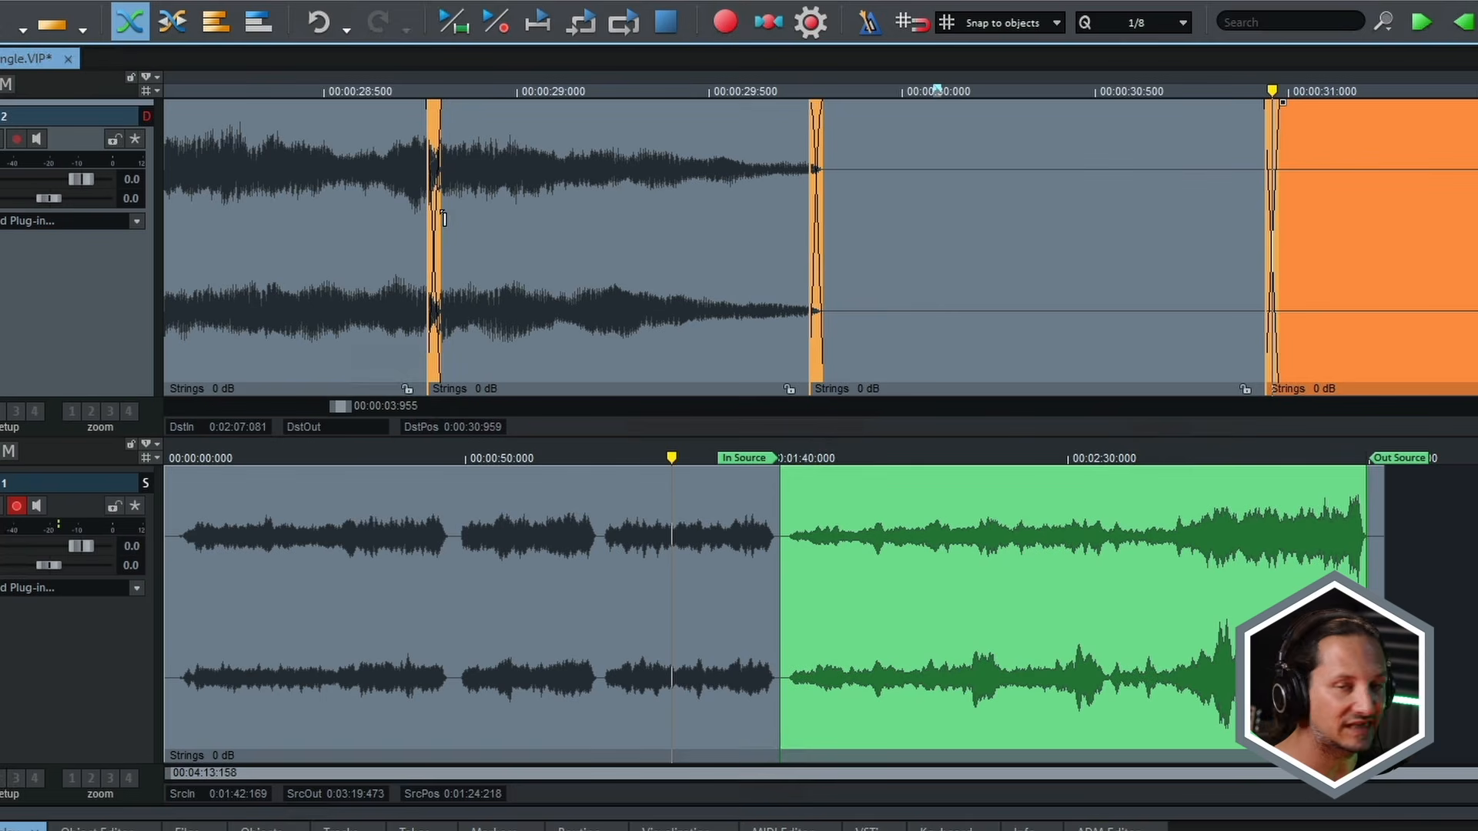
# - Move the track 2 crossfade near 0:00:29.776 about 9 ms earlier and lengthen its fade-in slightly
pyautogui.click(811, 87)
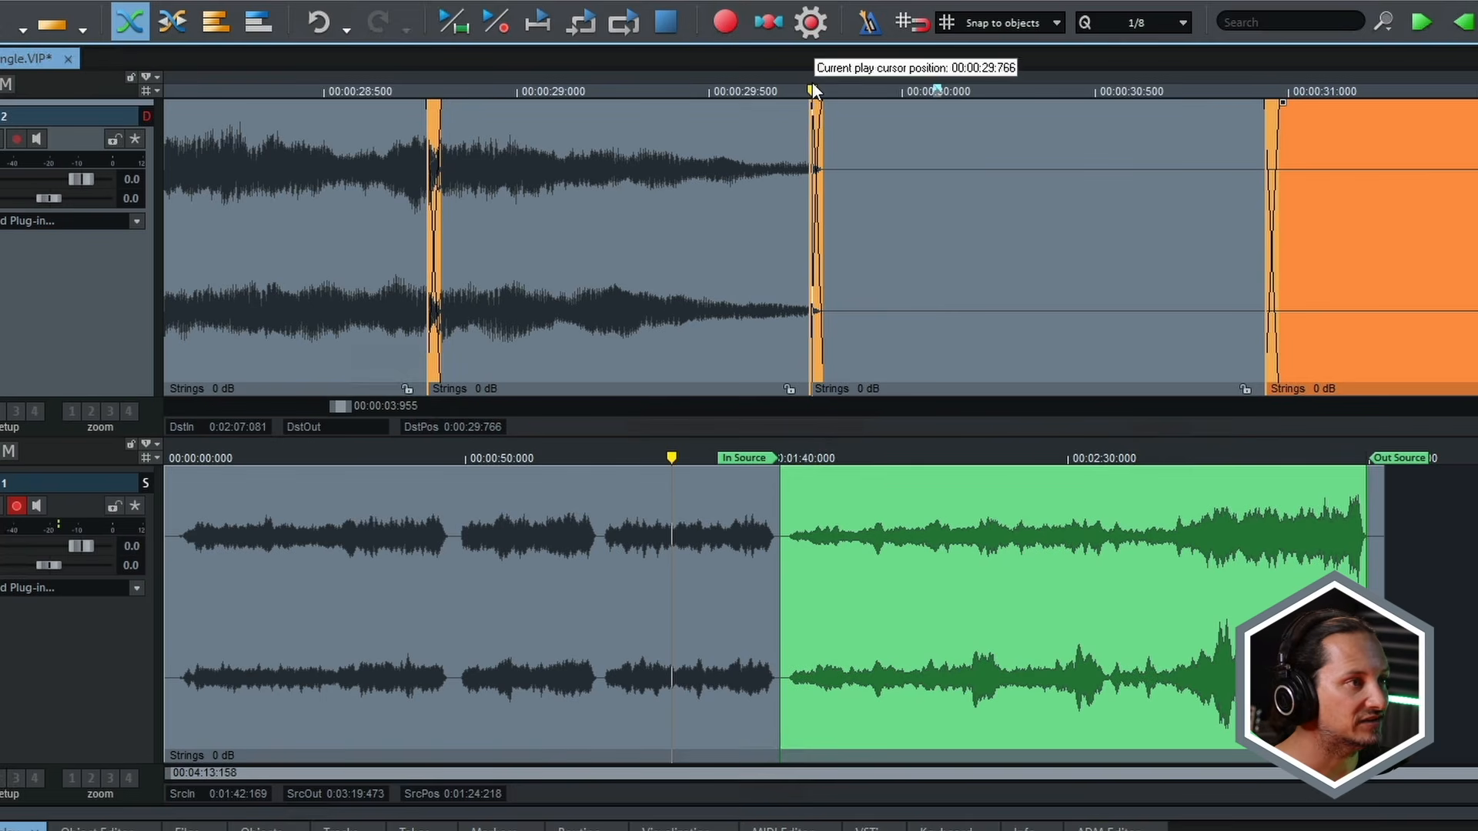
pyautogui.scroll(2, 811, 86)
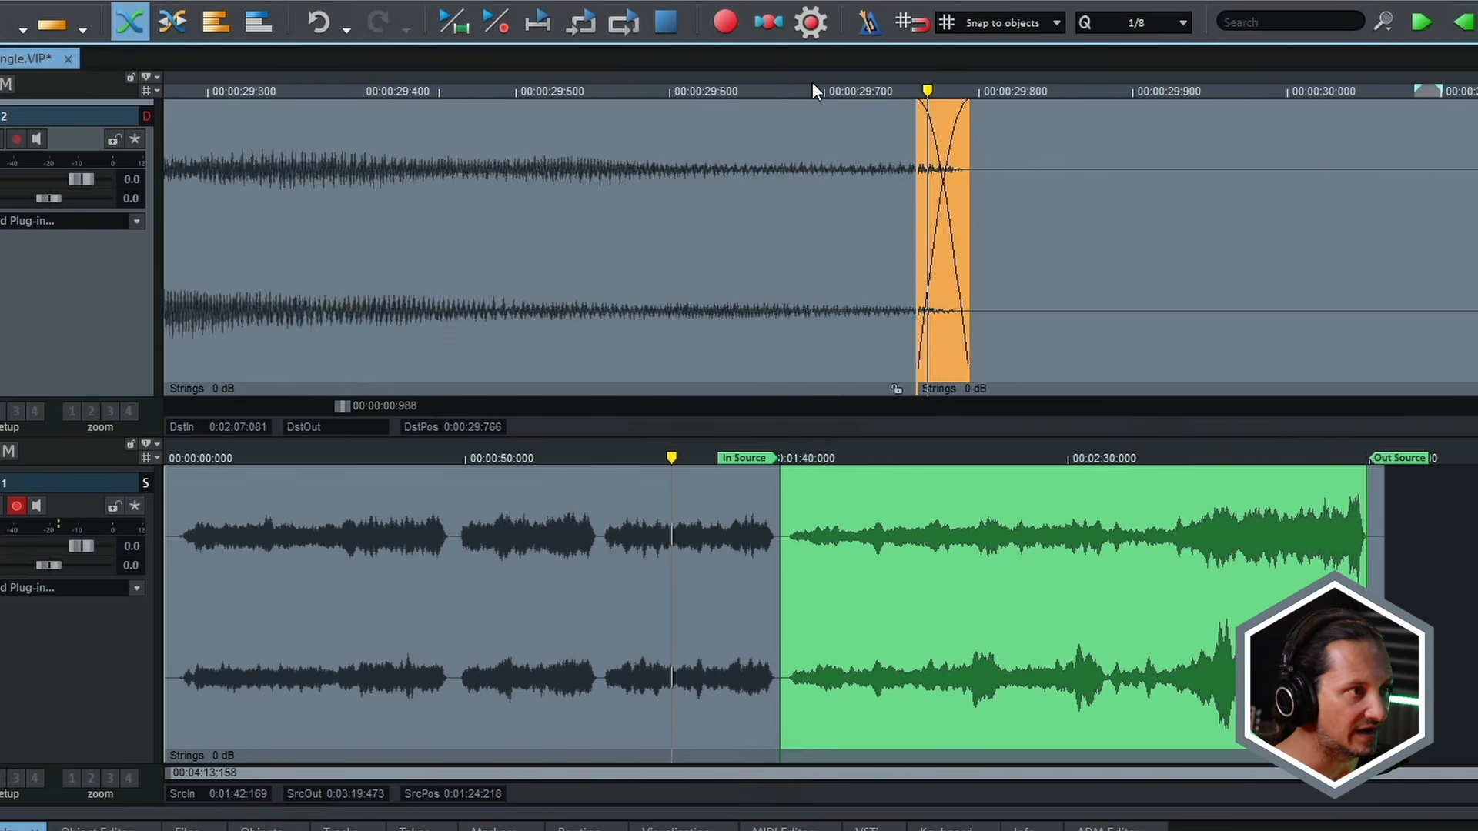
pyautogui.scroll(2, 811, 82)
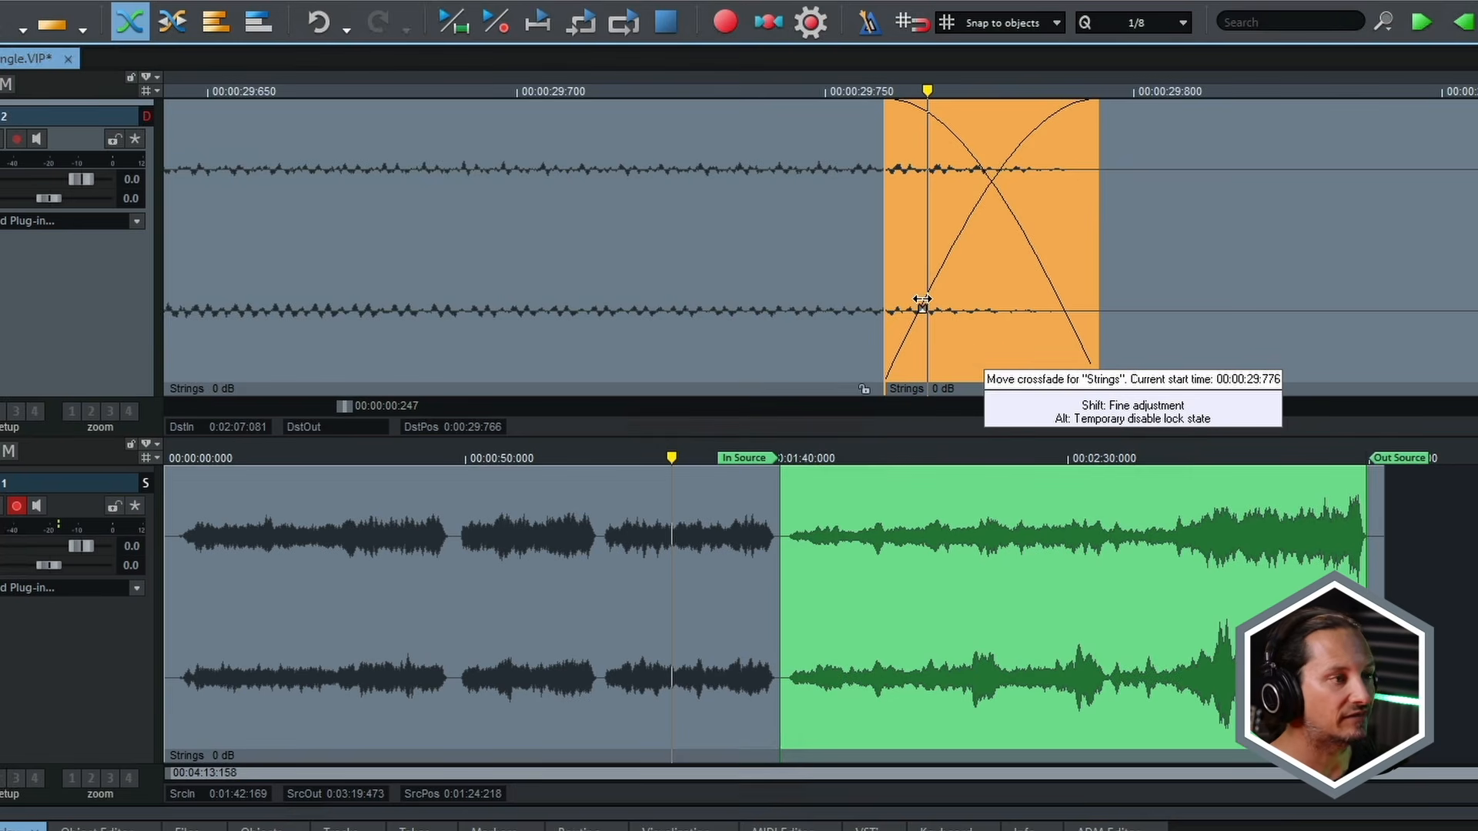
pyautogui.click(998, 340)
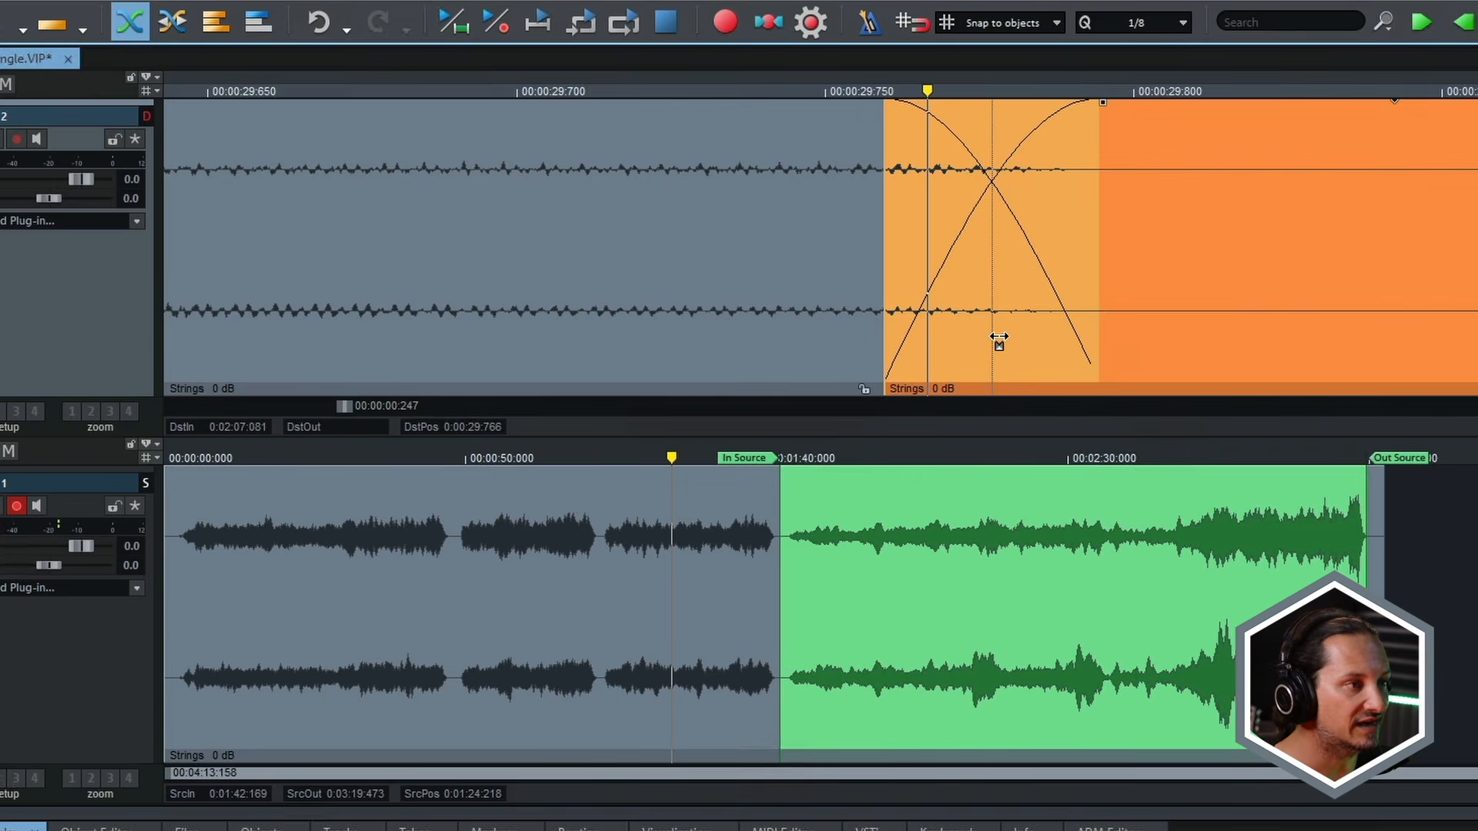
pyautogui.moveTo(999, 340); pyautogui.dragTo(944, 338)
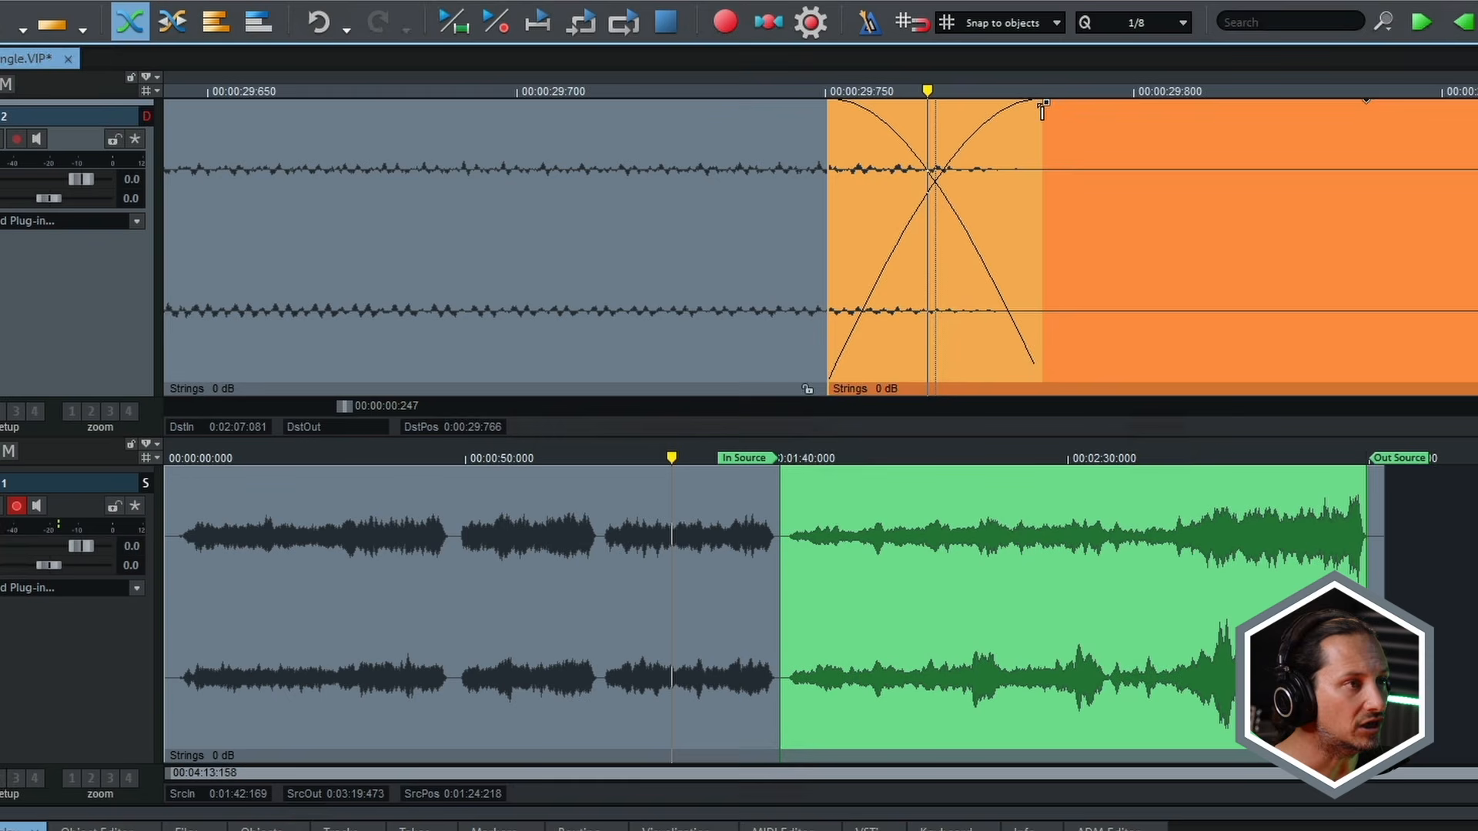
pyautogui.moveTo(1042, 100)
pyautogui.mouseDown()
pyautogui.moveTo(1223, 105)
pyautogui.moveTo(1010, 97)
pyautogui.moveTo(1070, 99)
pyautogui.mouseUp()
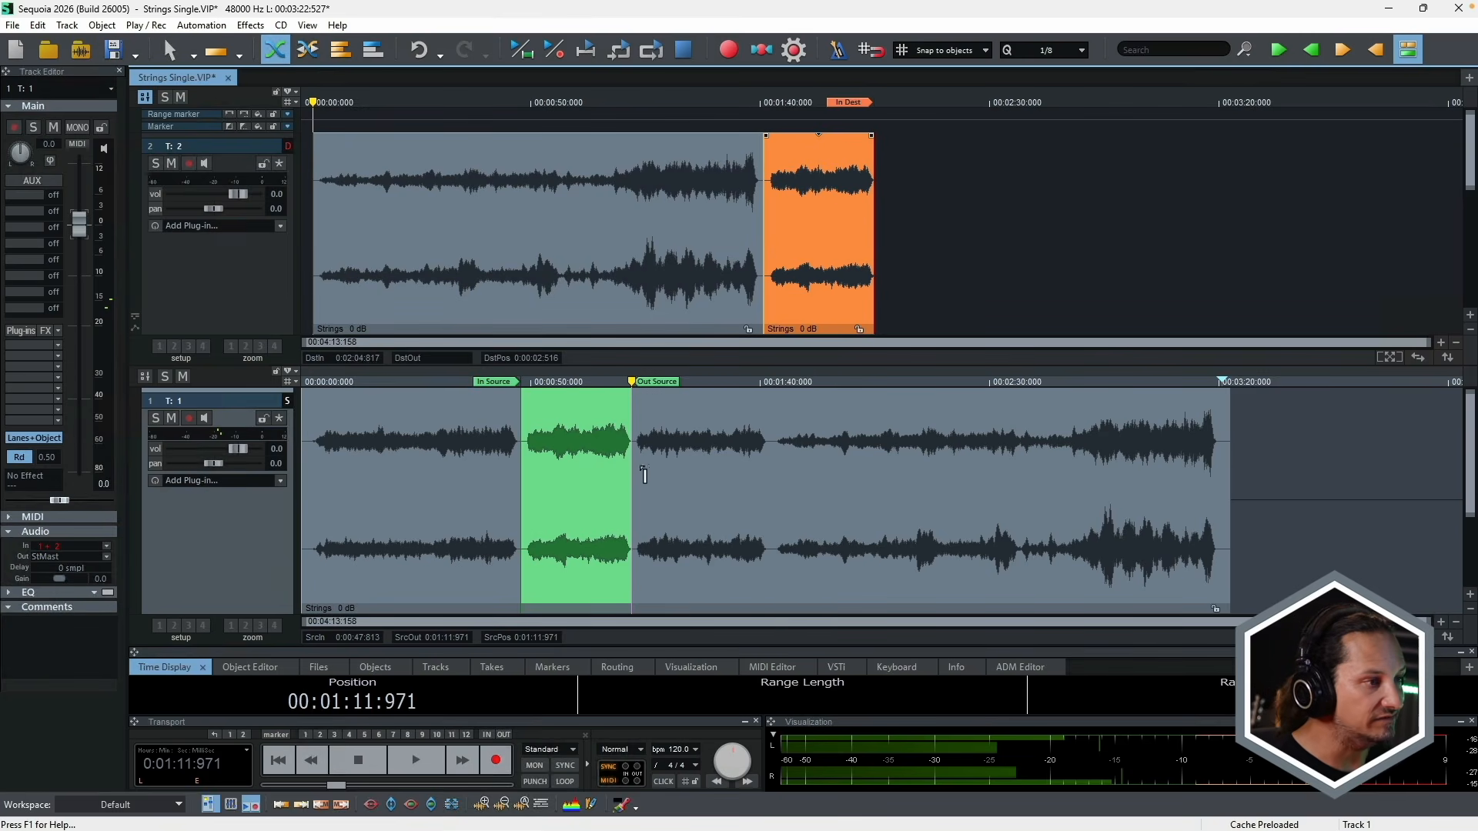
# - Mark the third section on track 1 as the source range, from about 0:01:12.0 to 0:01:42.0
pyautogui.click(641, 385)
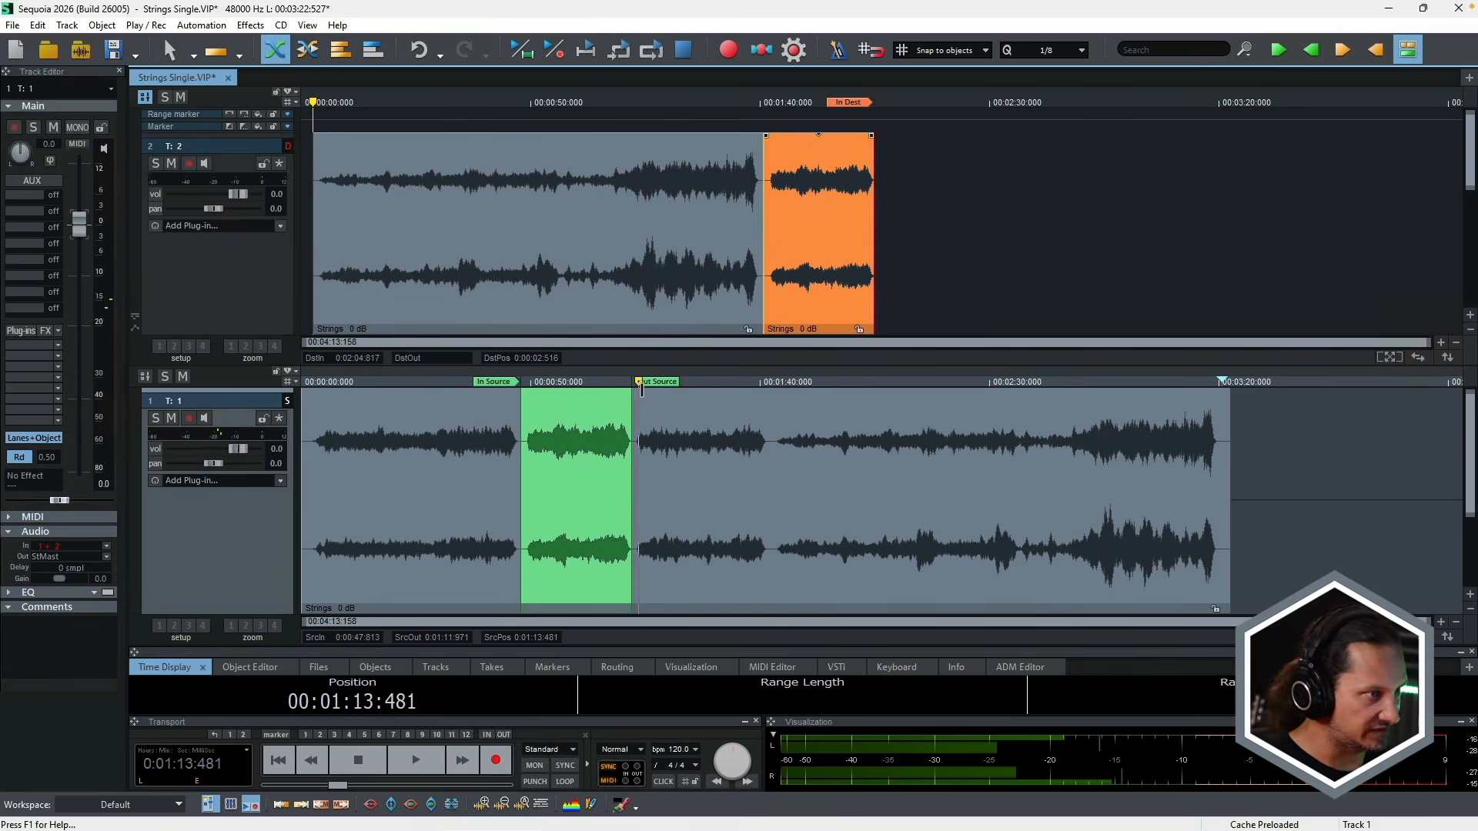
pyautogui.click(633, 382)
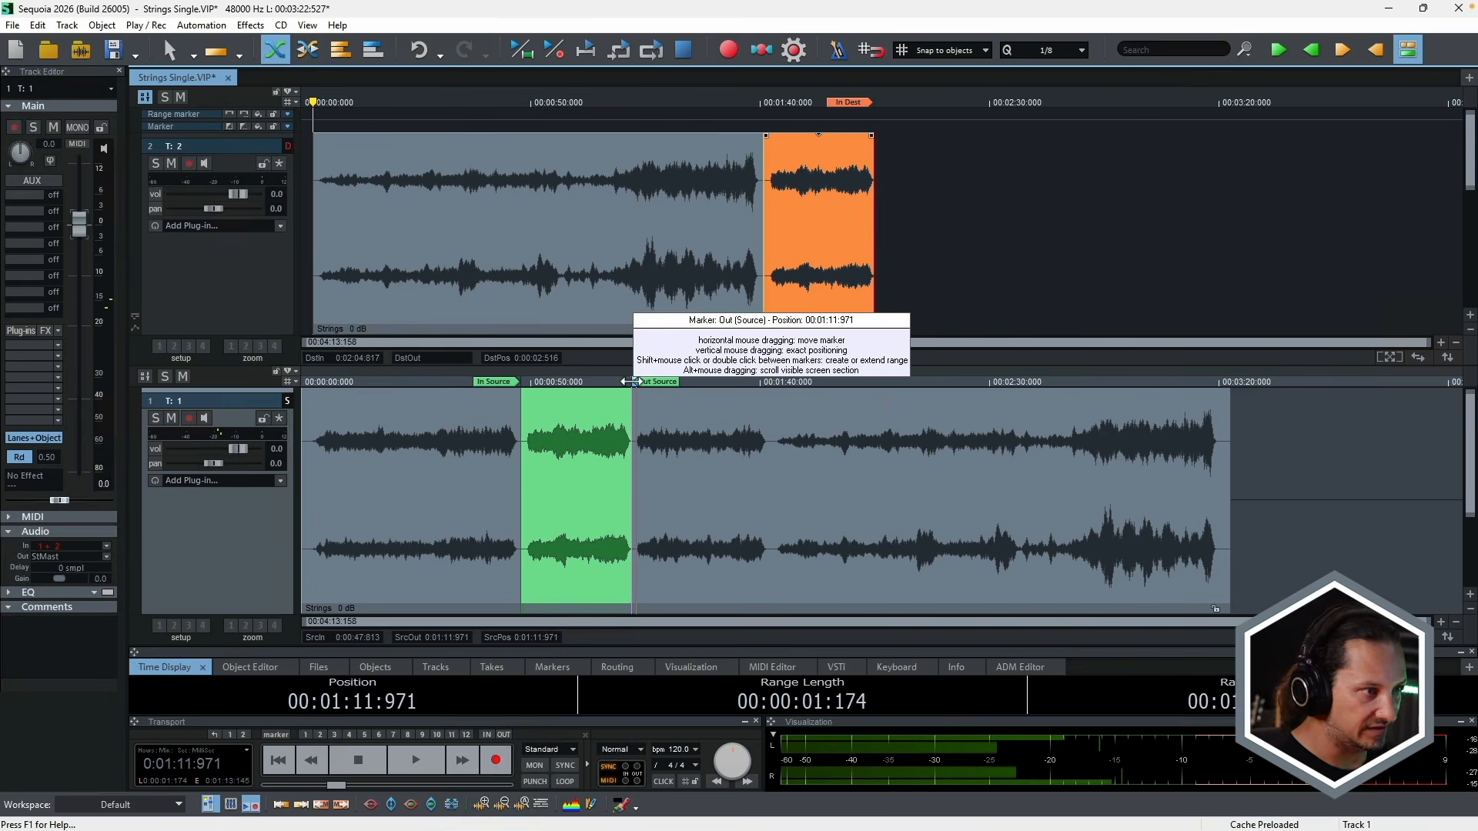
pyautogui.press('i')
pyautogui.click(774, 385)
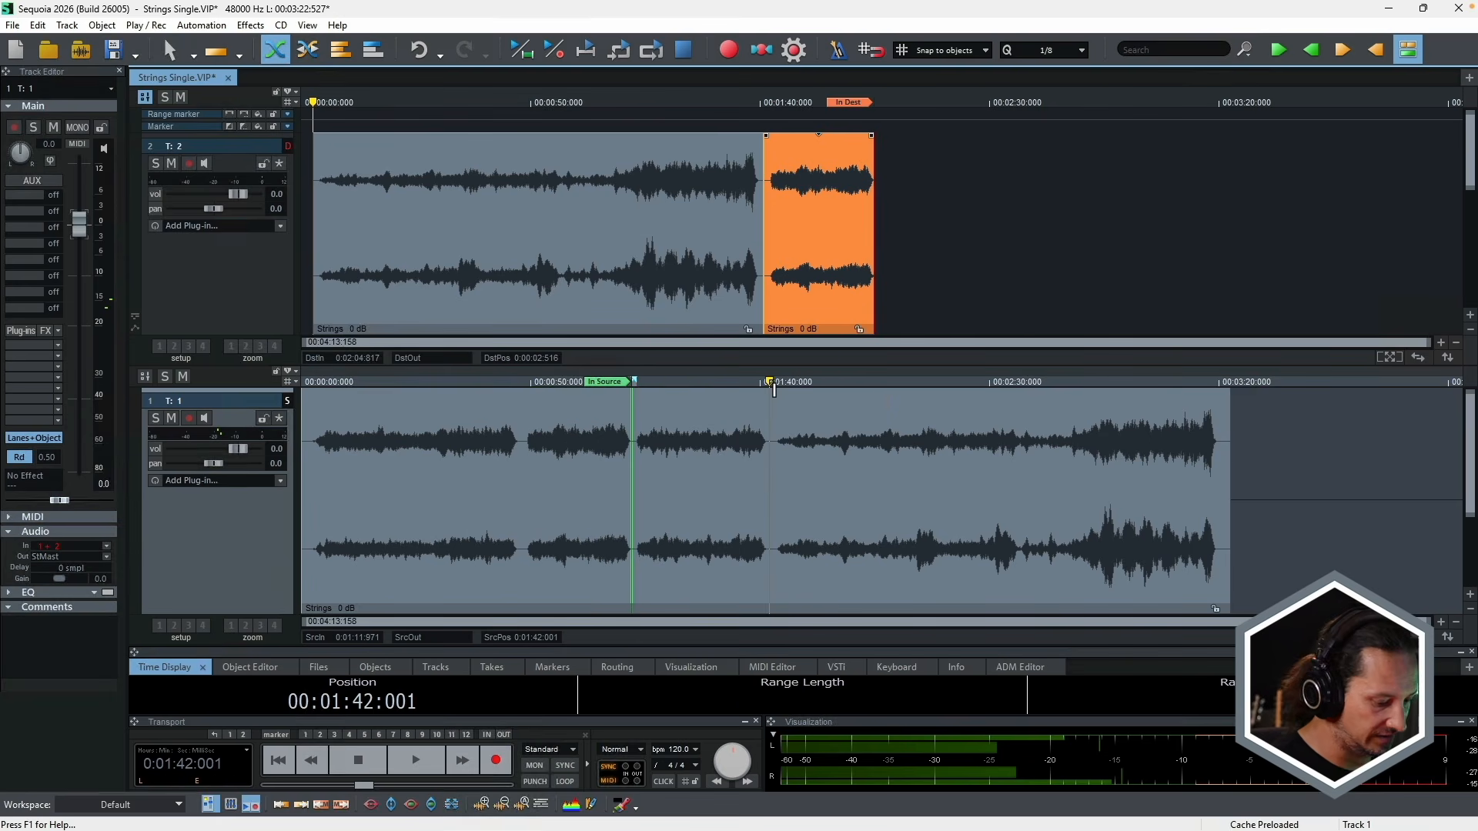
pyautogui.press('o')
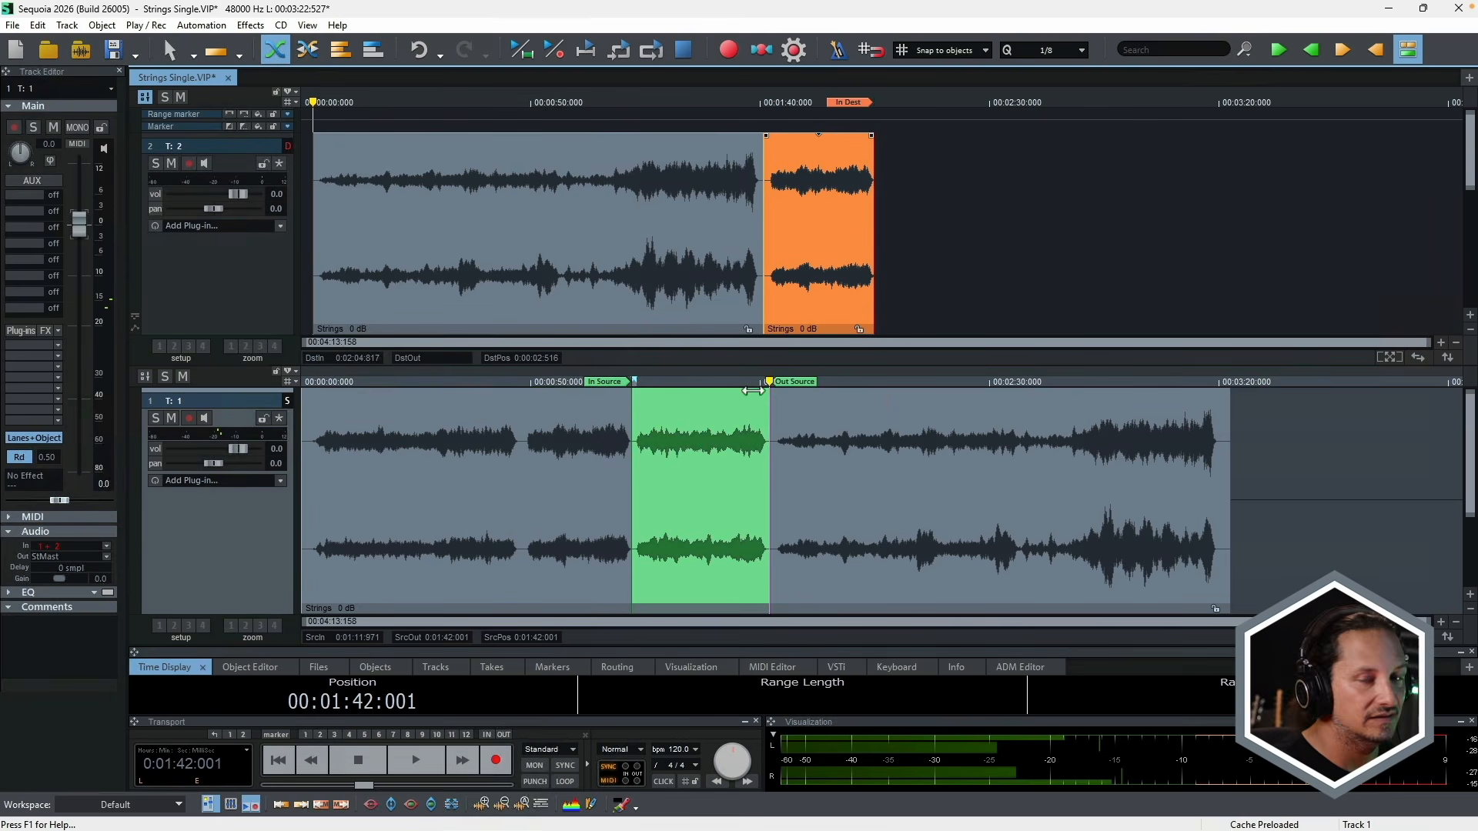
# - Set the destination in point at about 0:01:40.2, at the join of the two track 2 clips, and insert the source range with ripple
pyautogui.click(761, 110)
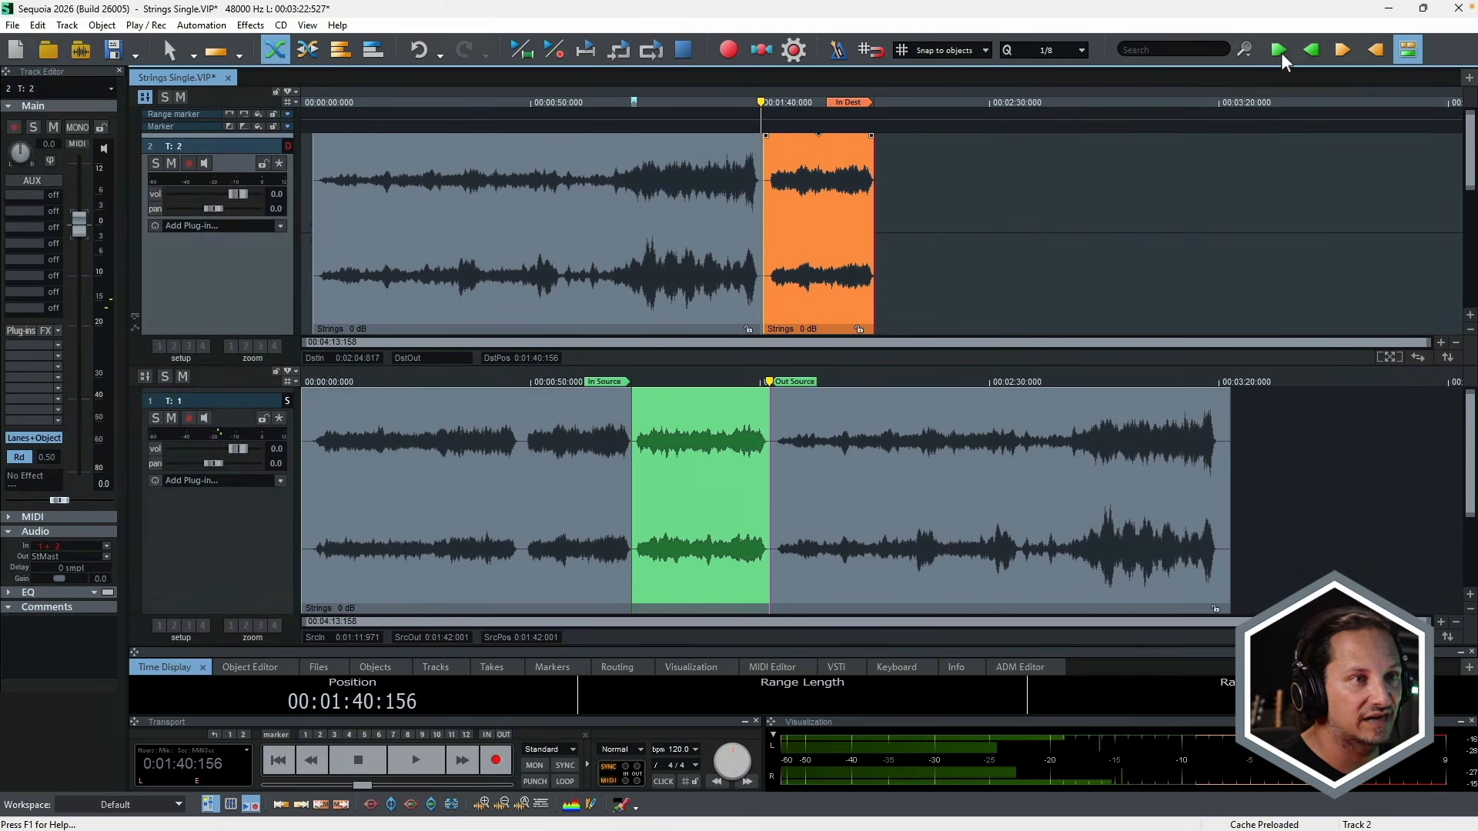
pyautogui.click(1344, 52)
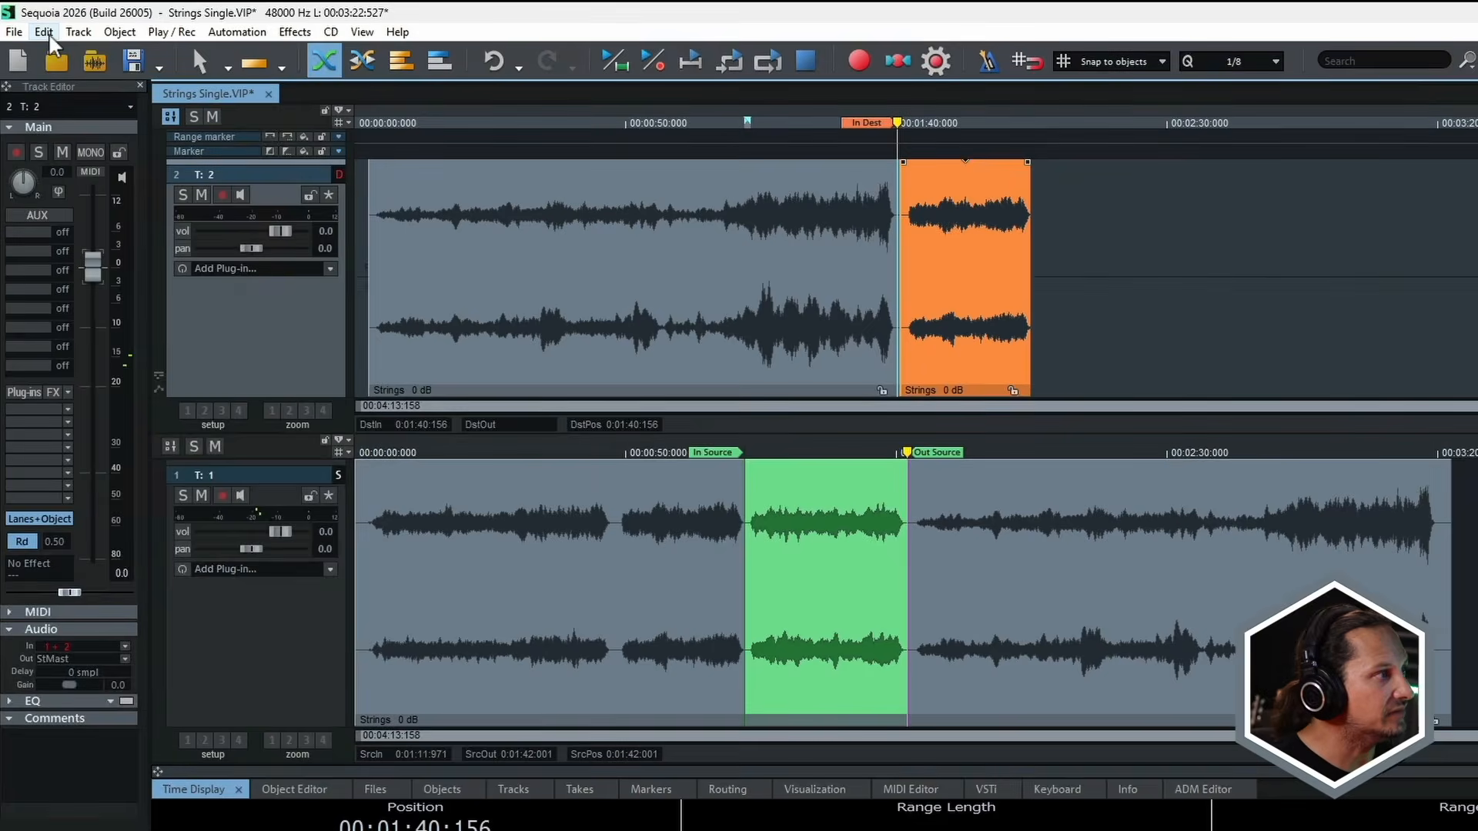
pyautogui.click(44, 32)
pyautogui.moveTo(120, 419)
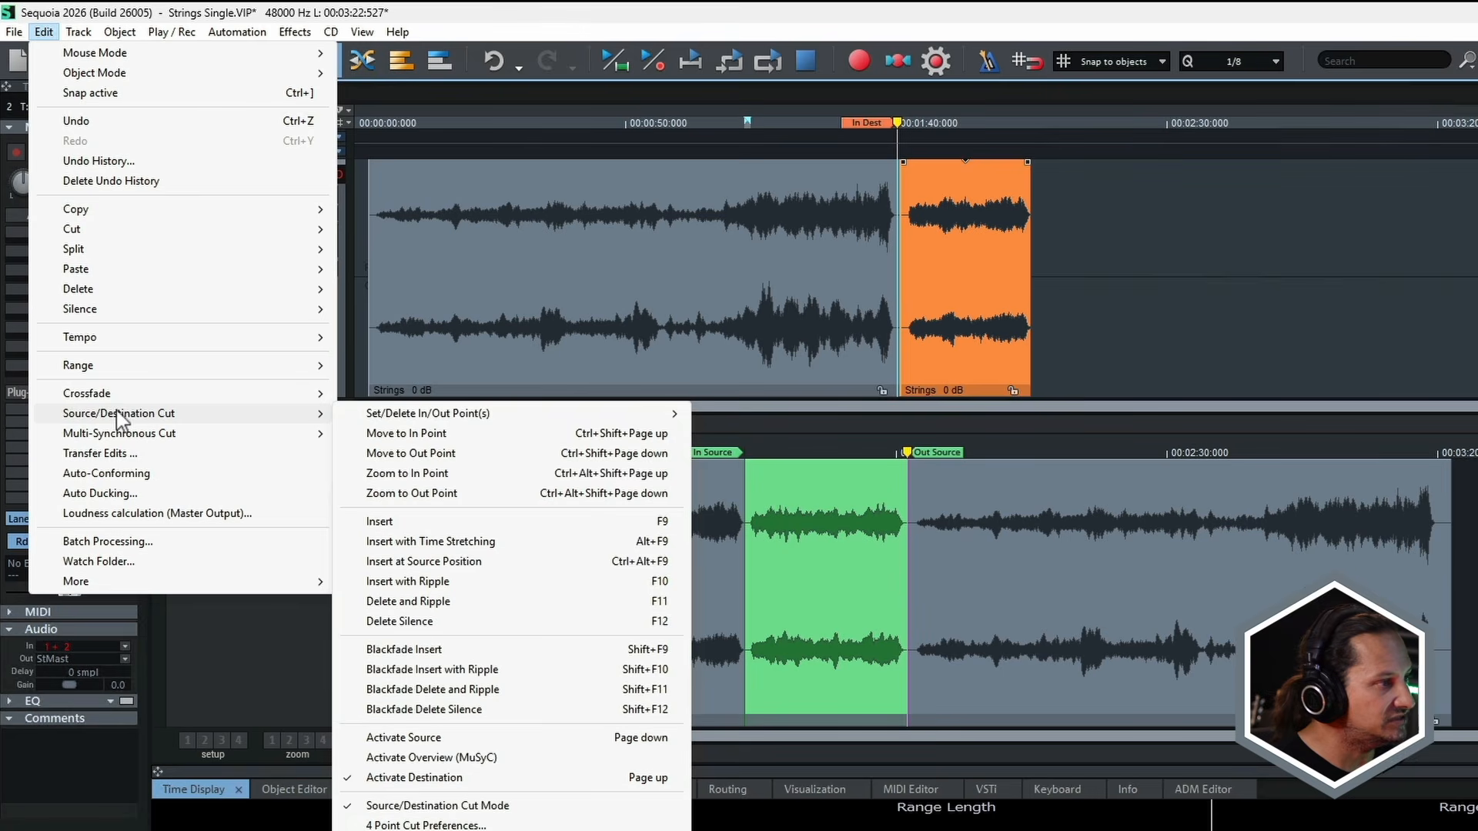
pyautogui.click(445, 584)
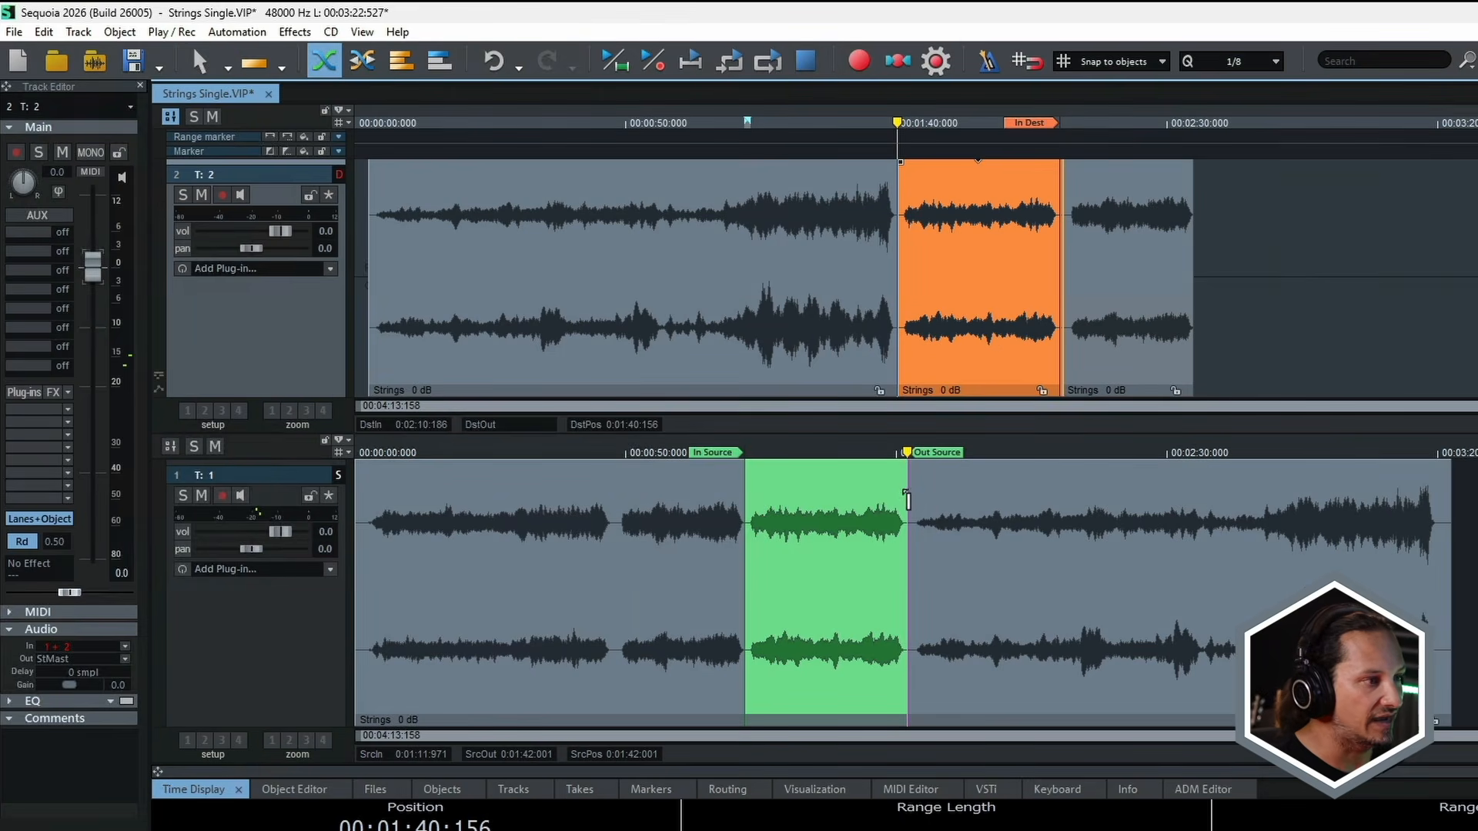
# - Set the destination in point at about 0:02:34.5, after the last clip, and insert the source range from about 0:00:01.2 to 0:00:47.0 there
pyautogui.click(1192, 136)
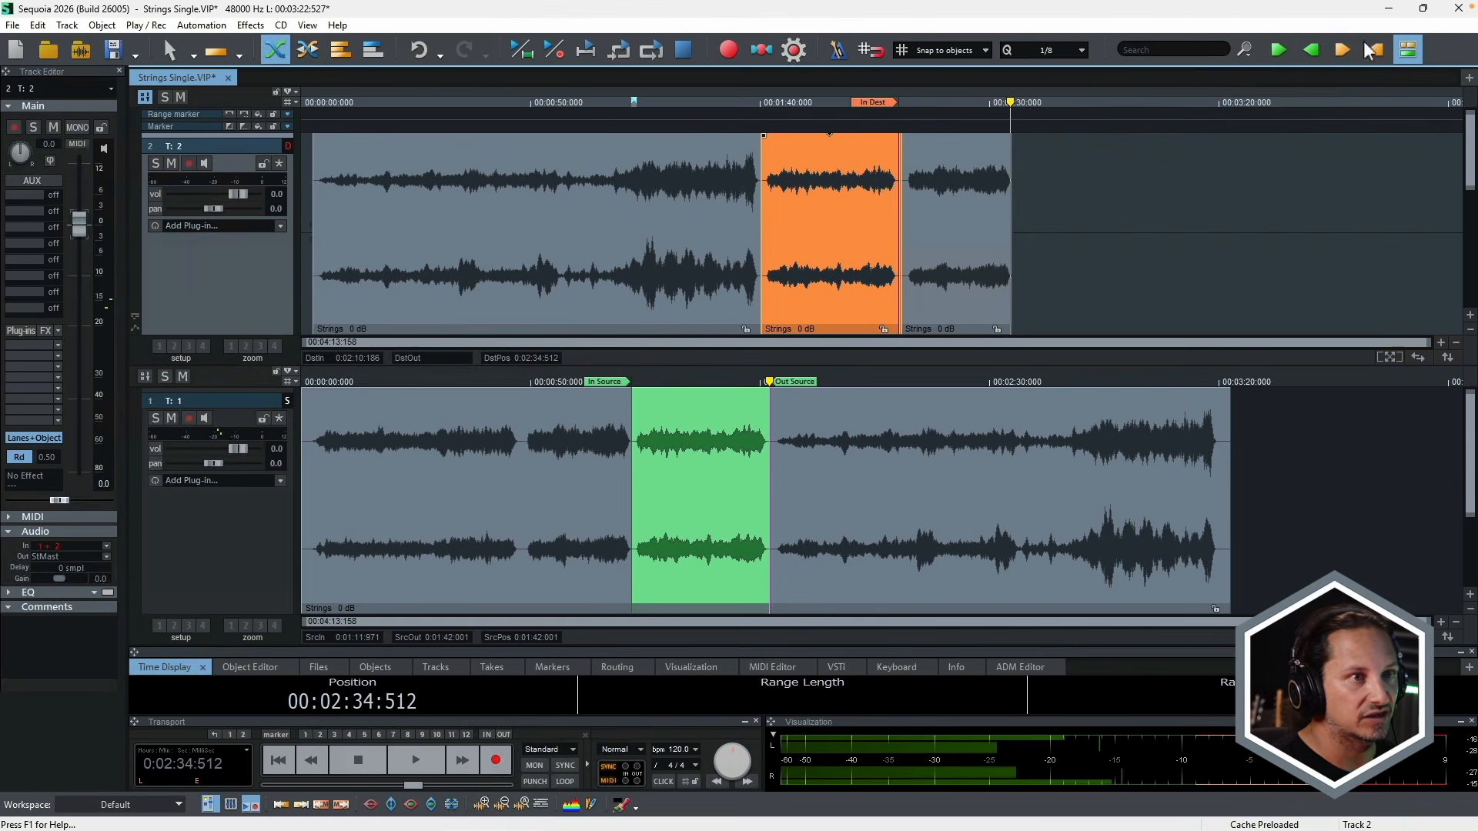
pyautogui.click(1344, 50)
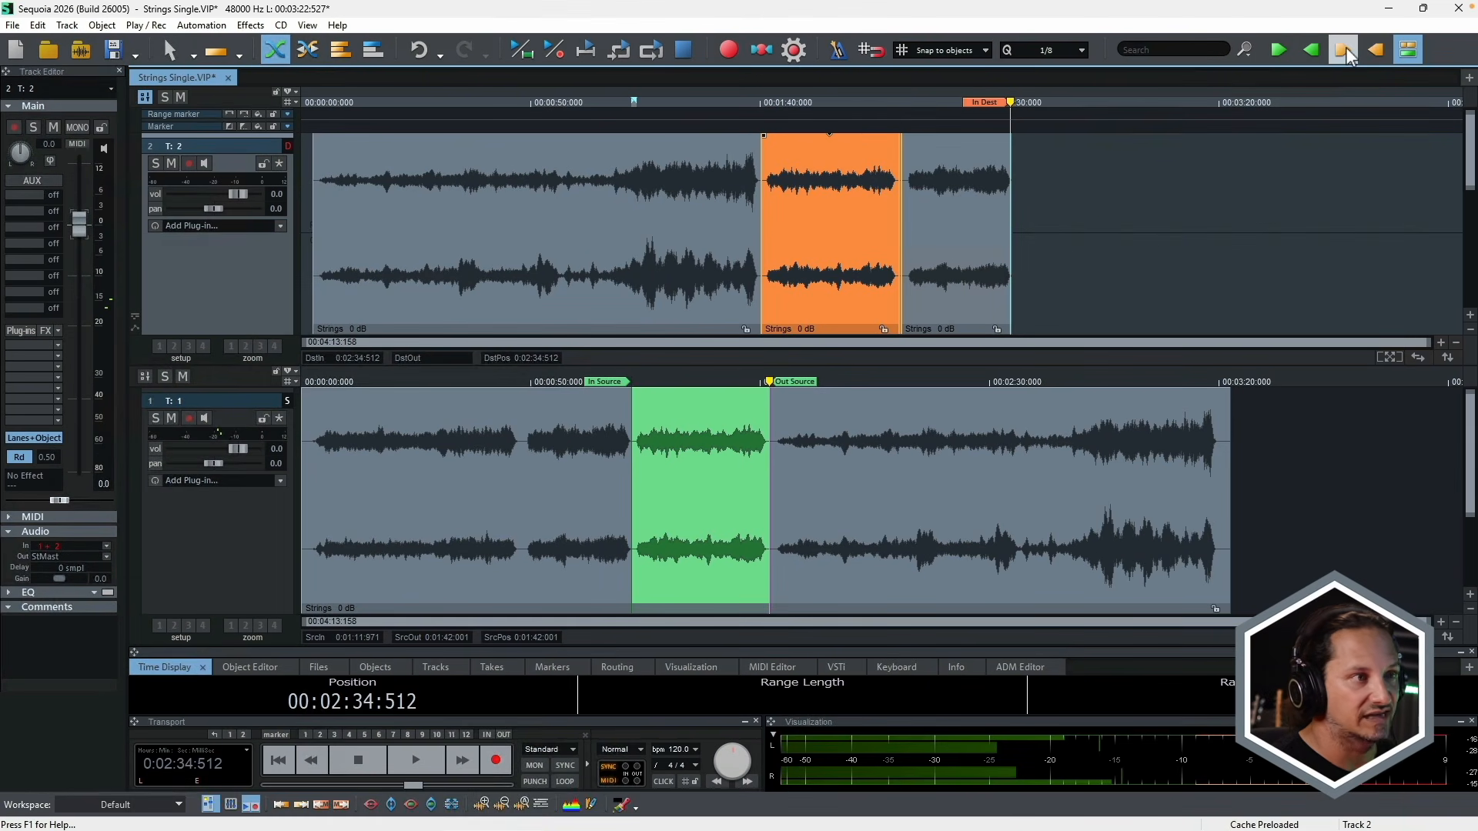
pyautogui.click(307, 377)
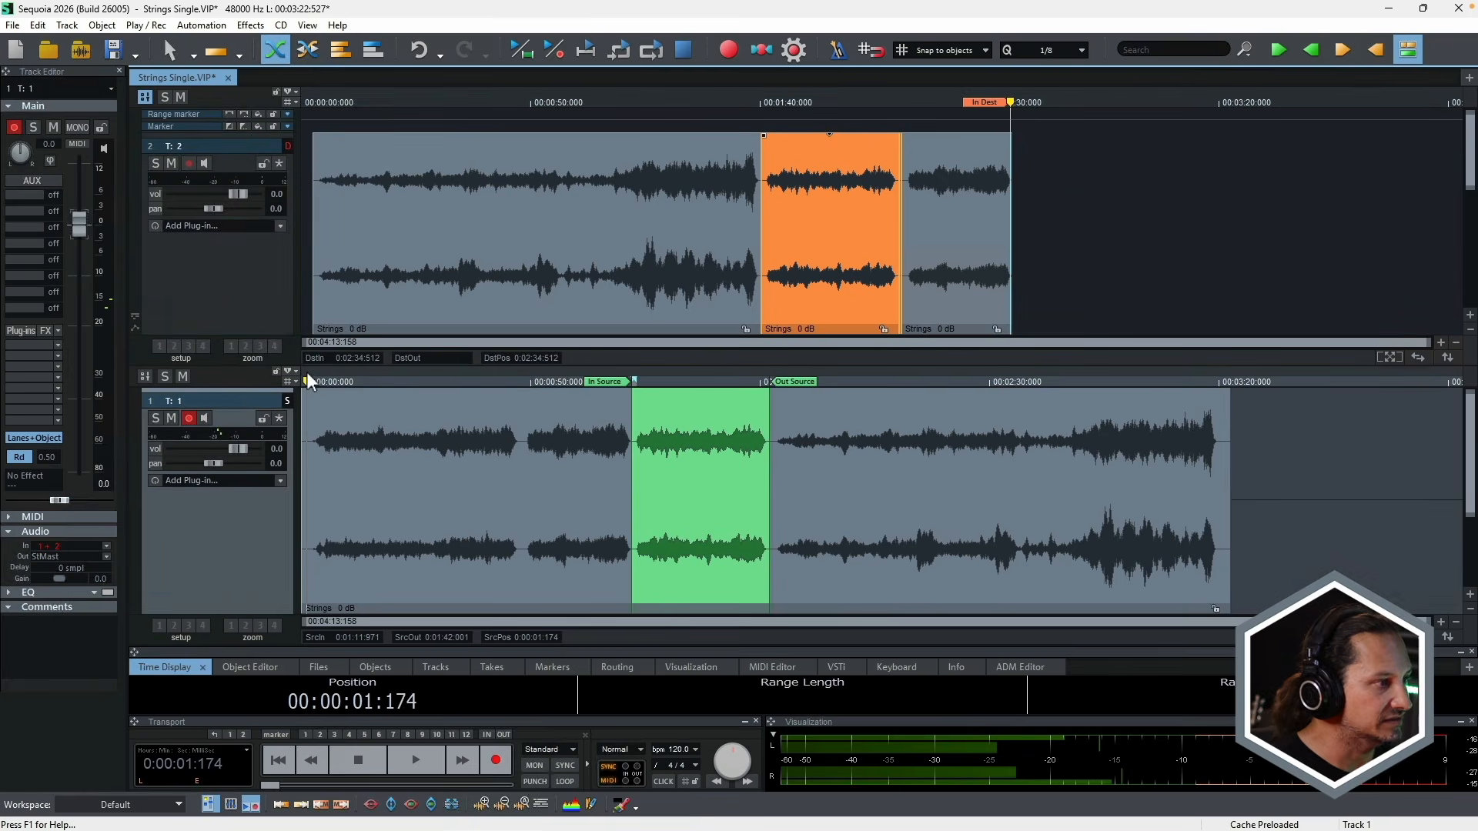
pyautogui.click(1275, 53)
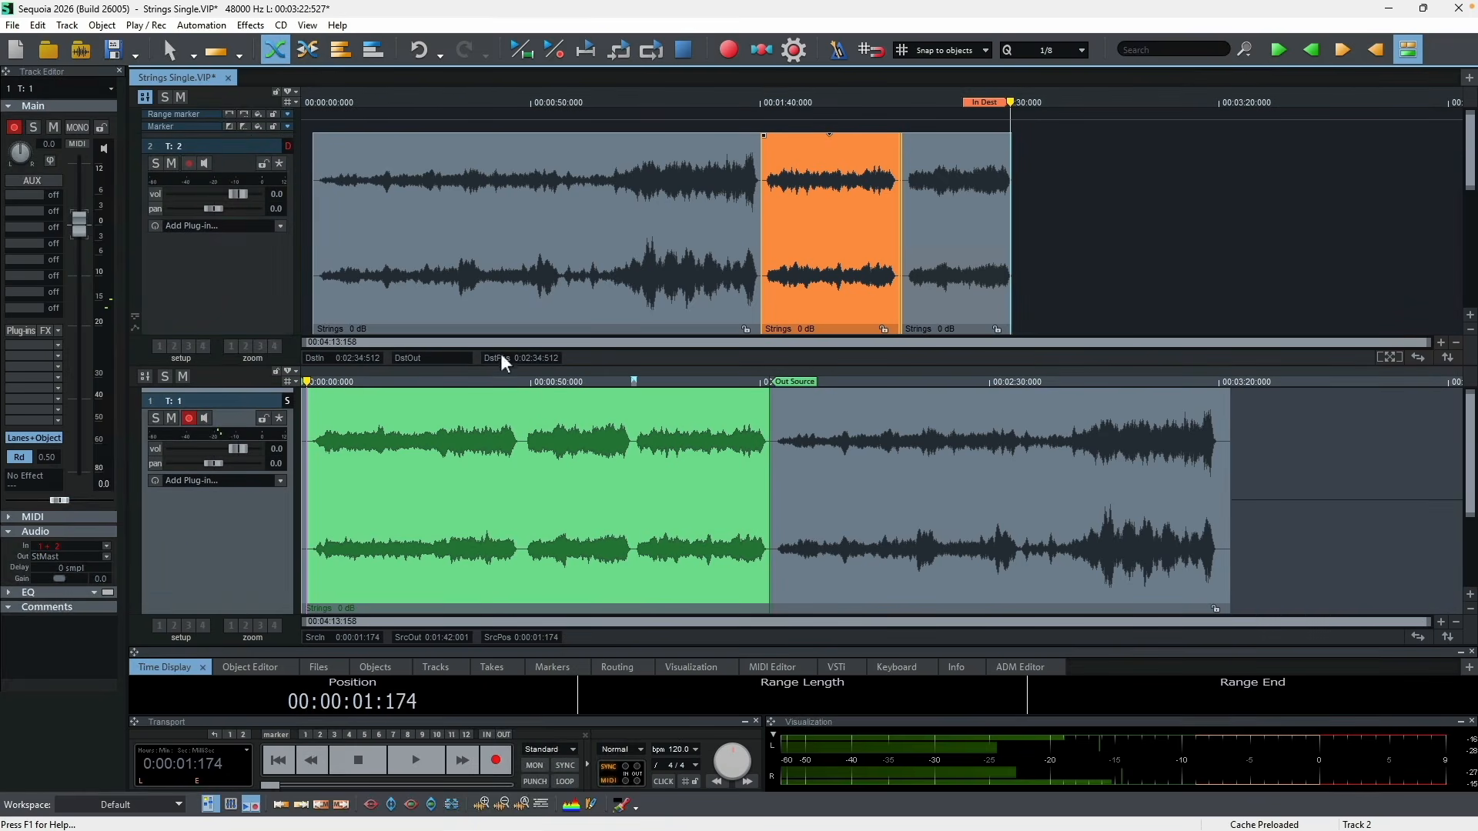
pyautogui.click(522, 385)
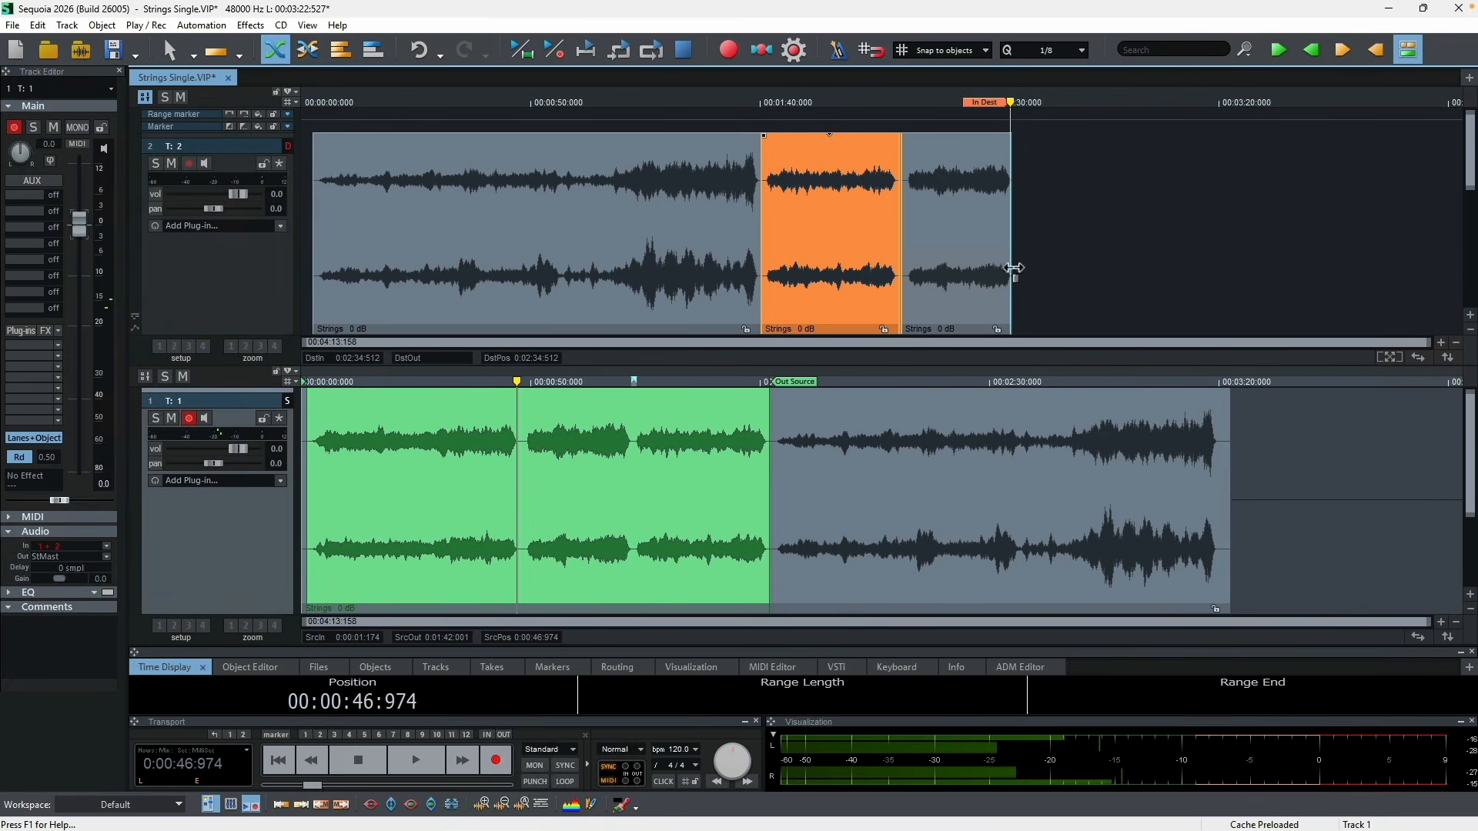
pyautogui.click(1312, 50)
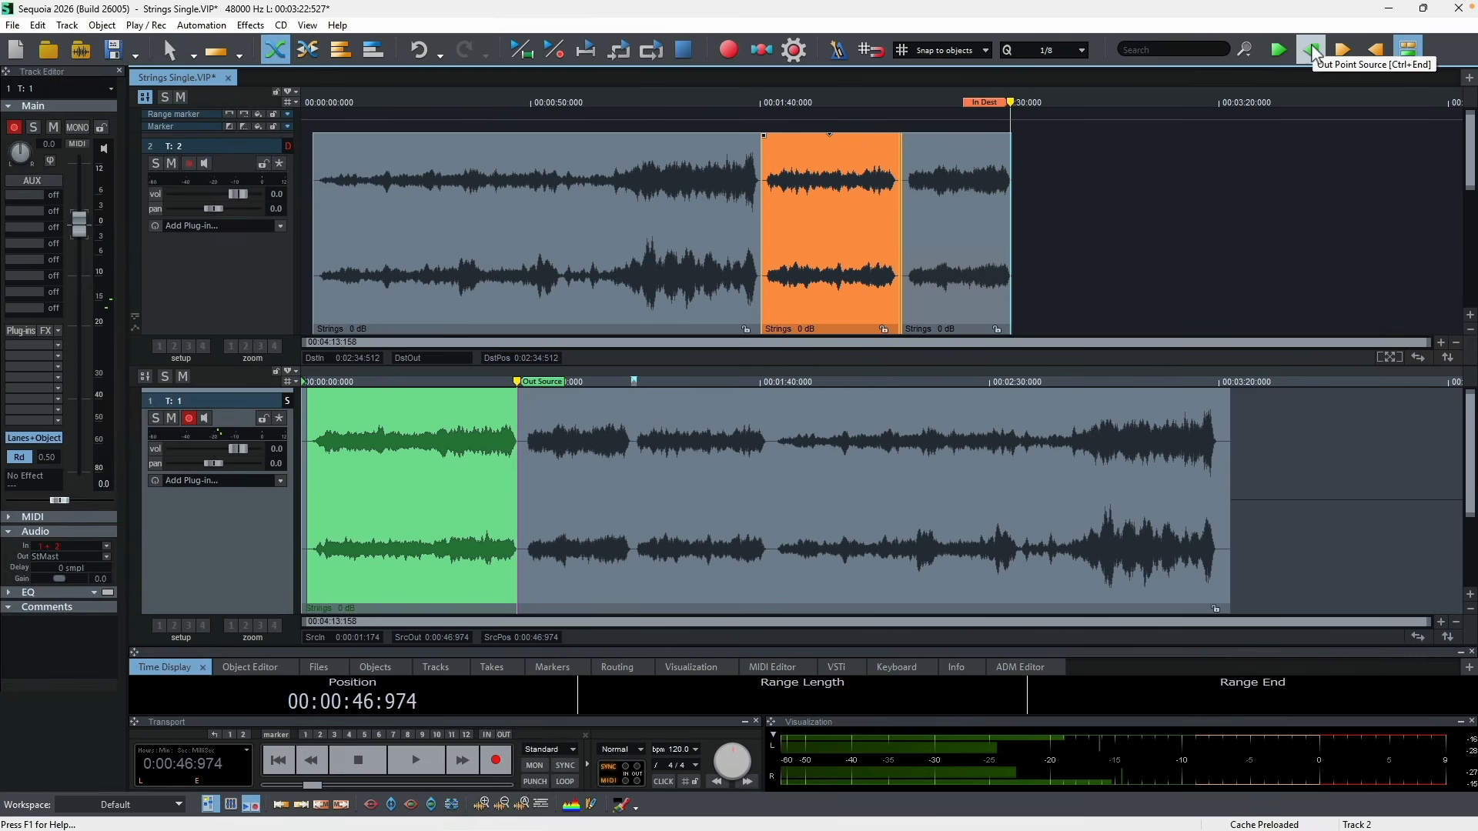
pyautogui.press('ctrl+Insert')
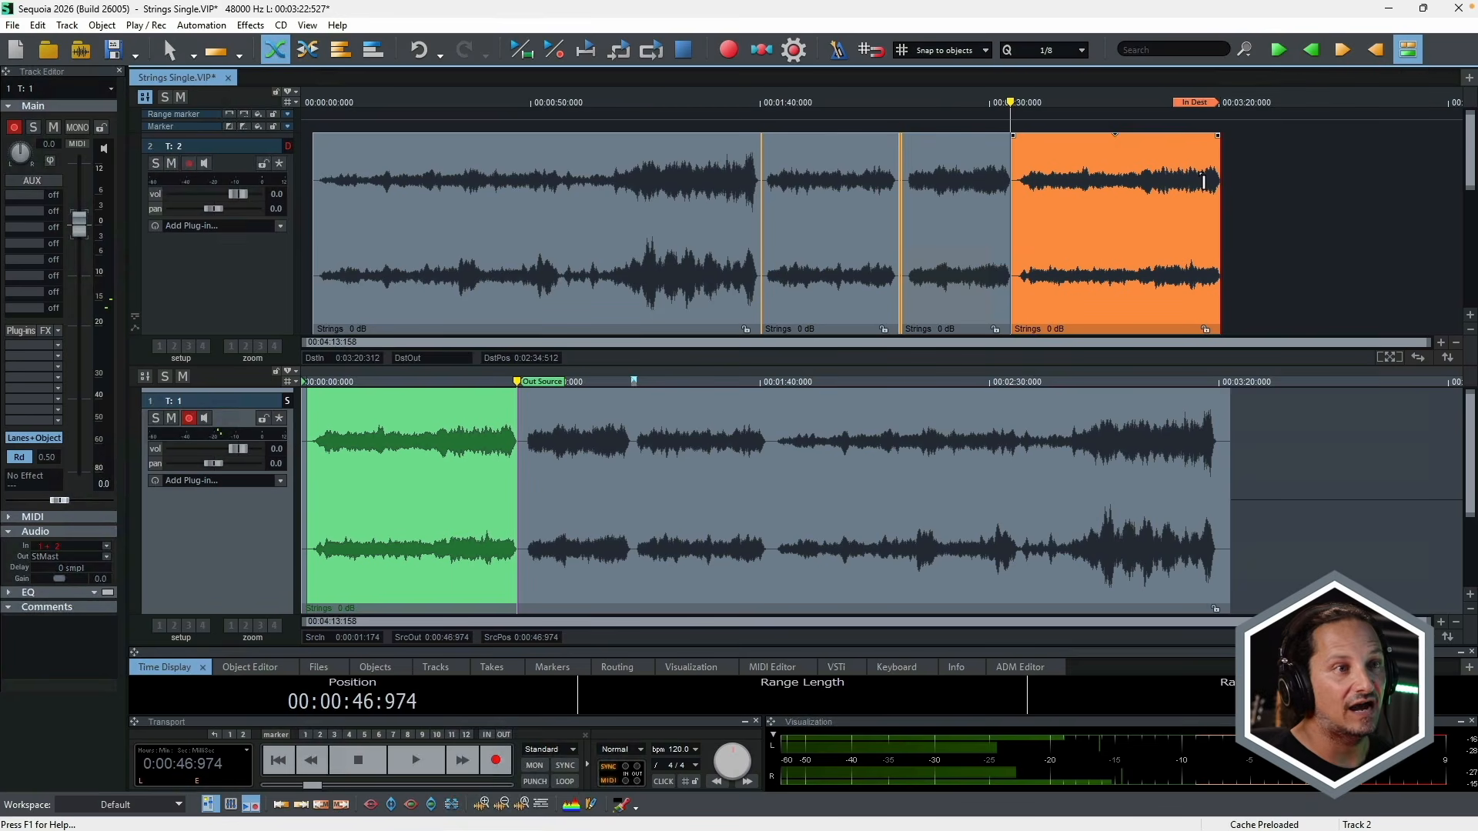
# - Turn off the source/destination split view and play the assembled track 2 from about 0:00:04.5 and from just after its first join
pyautogui.click(1410, 51)
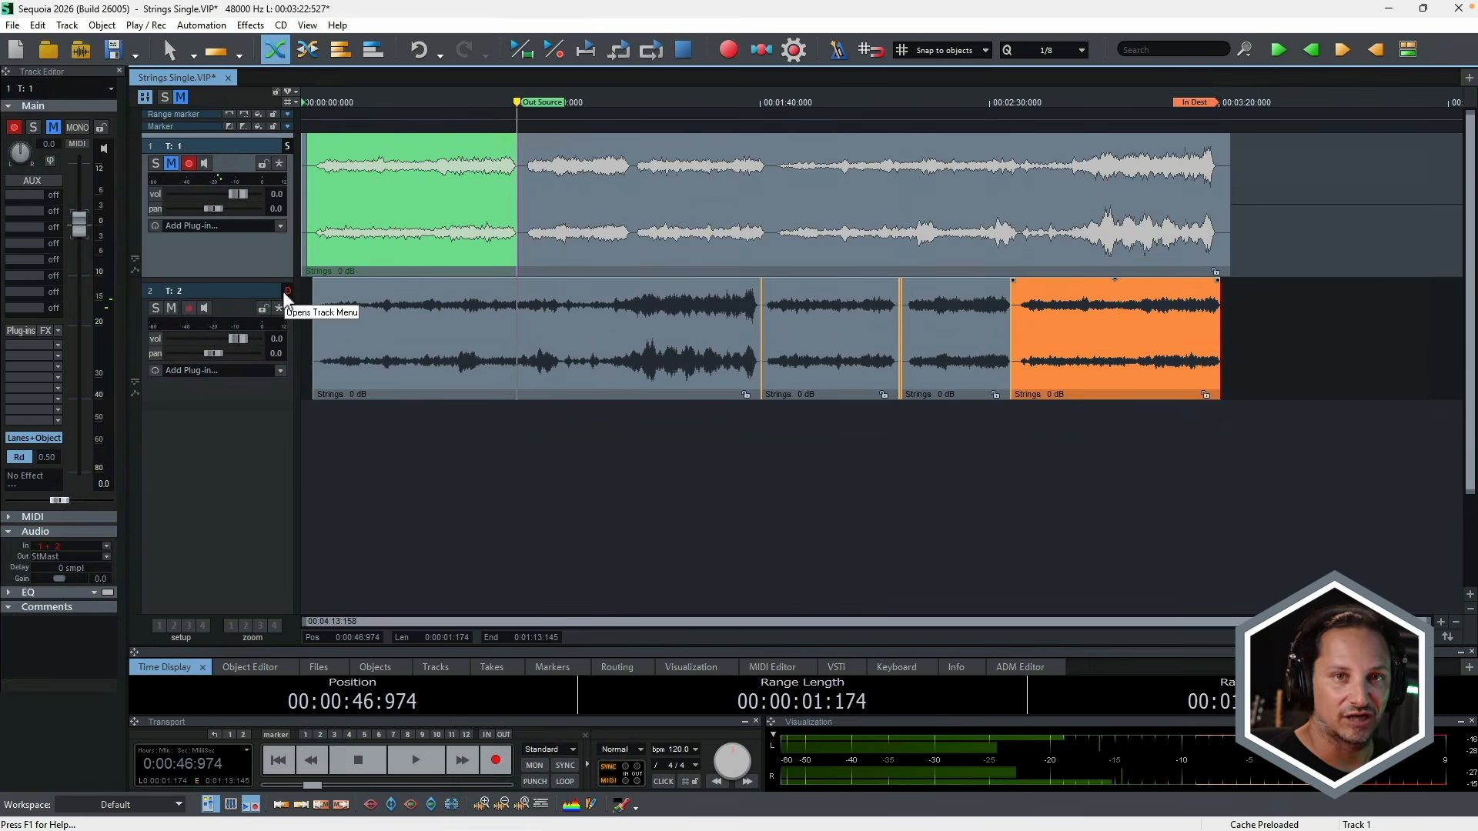
pyautogui.click(322, 105)
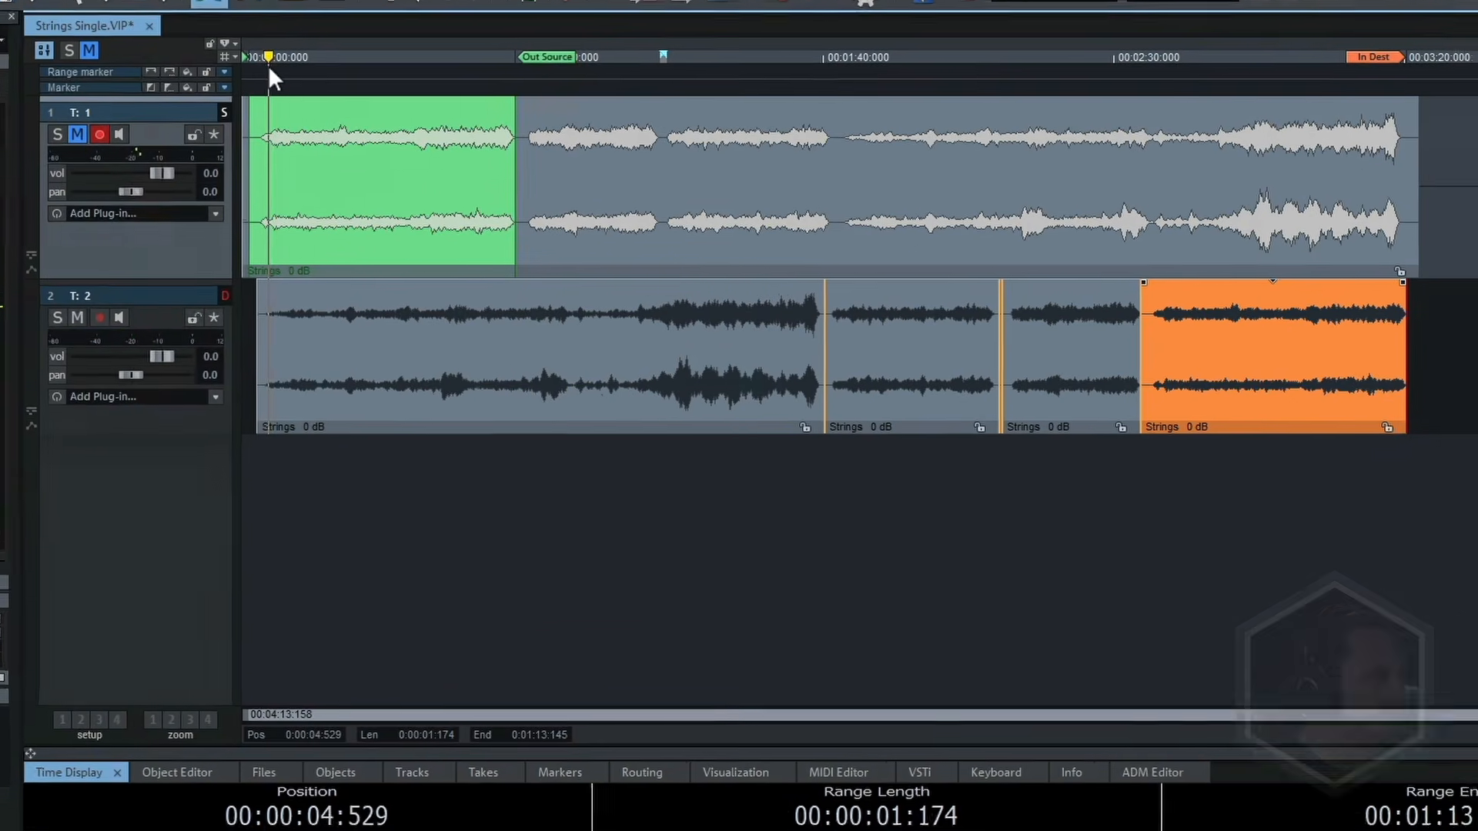
pyautogui.press('space')
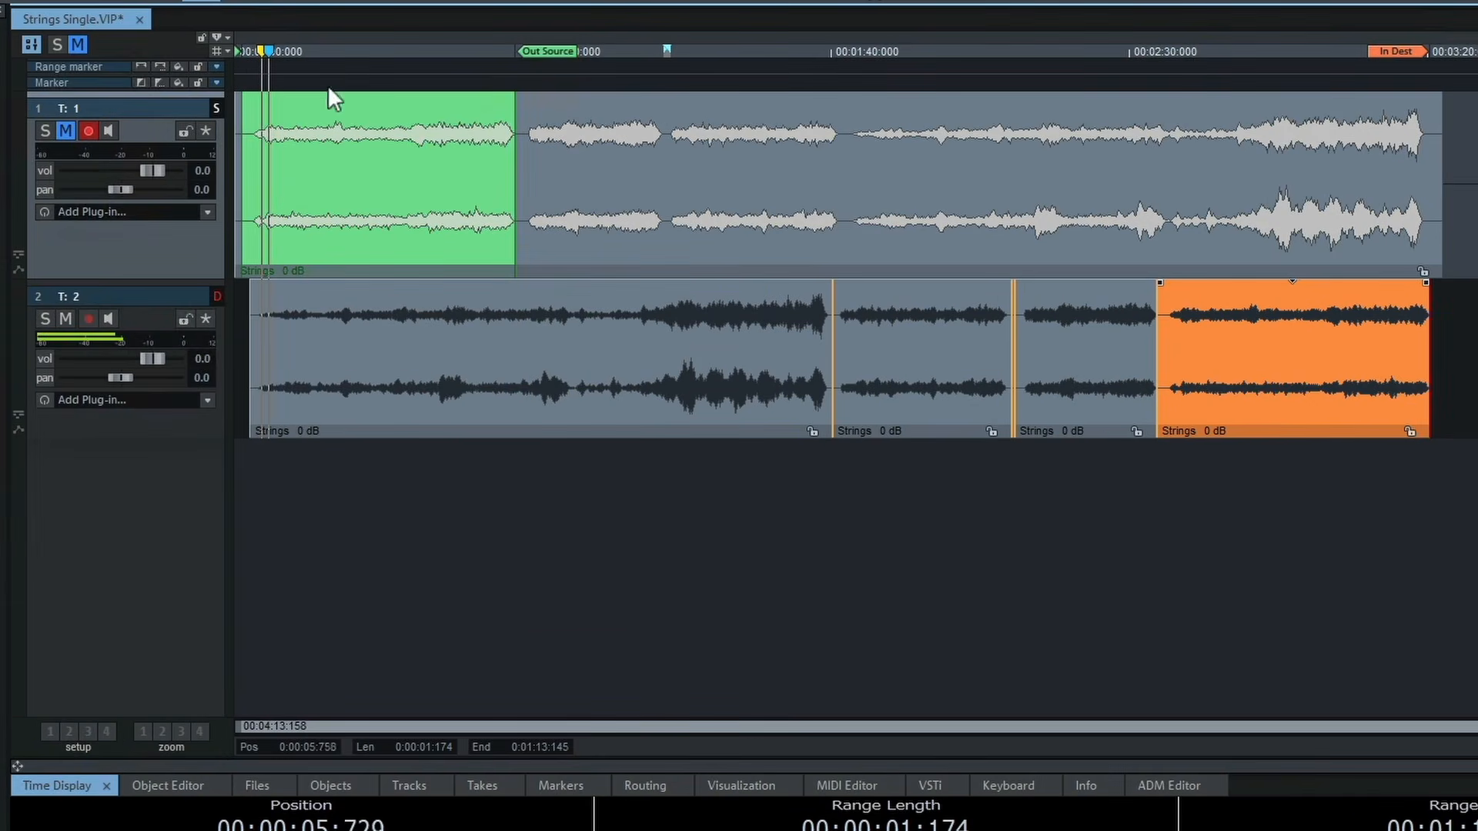
pyautogui.click(843, 58)
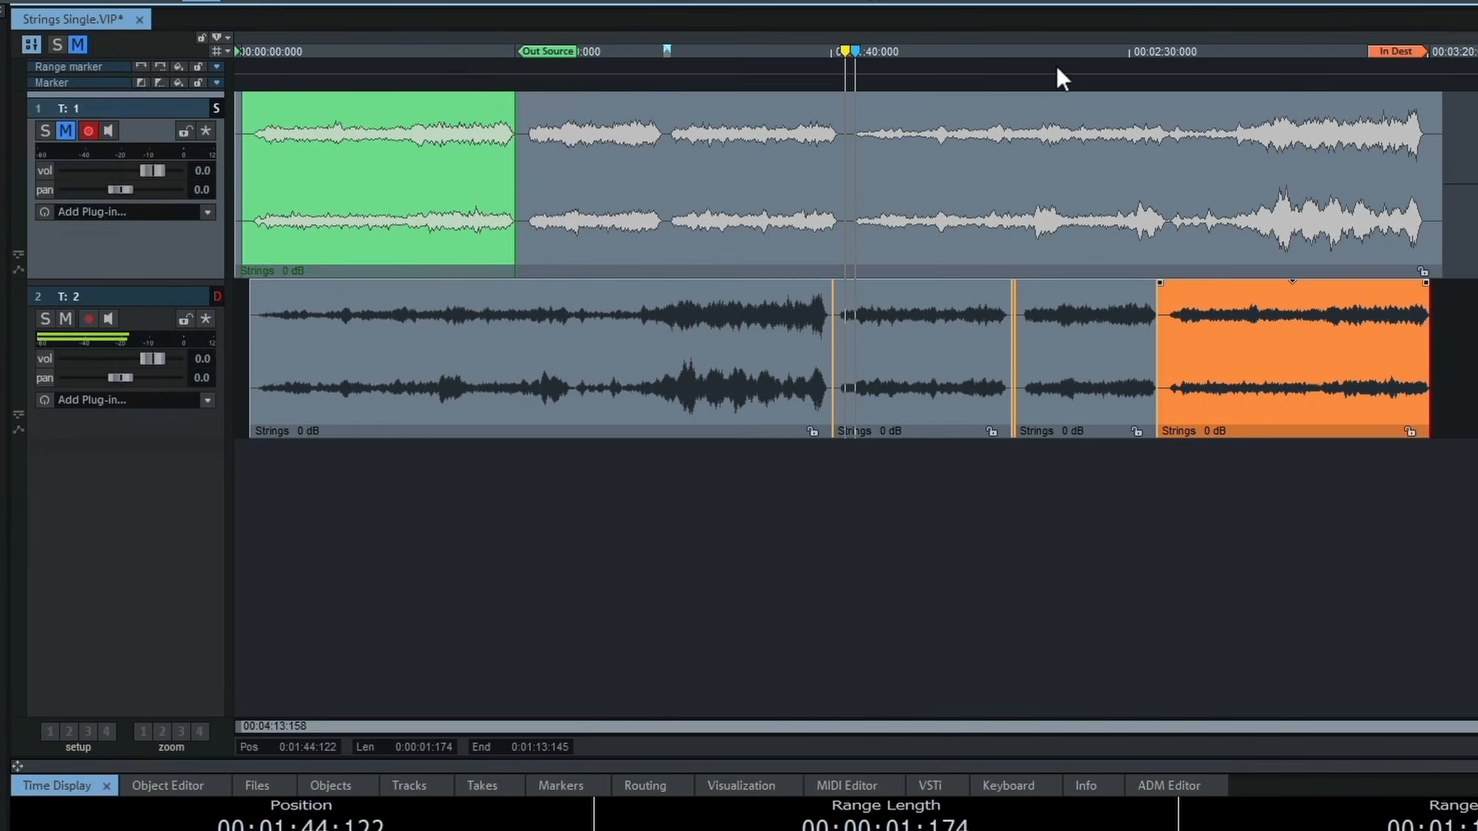
# - Play the assembled track 2 from the start of its third clip and from just inside its last clip, then stop playback
pyautogui.click(1032, 58)
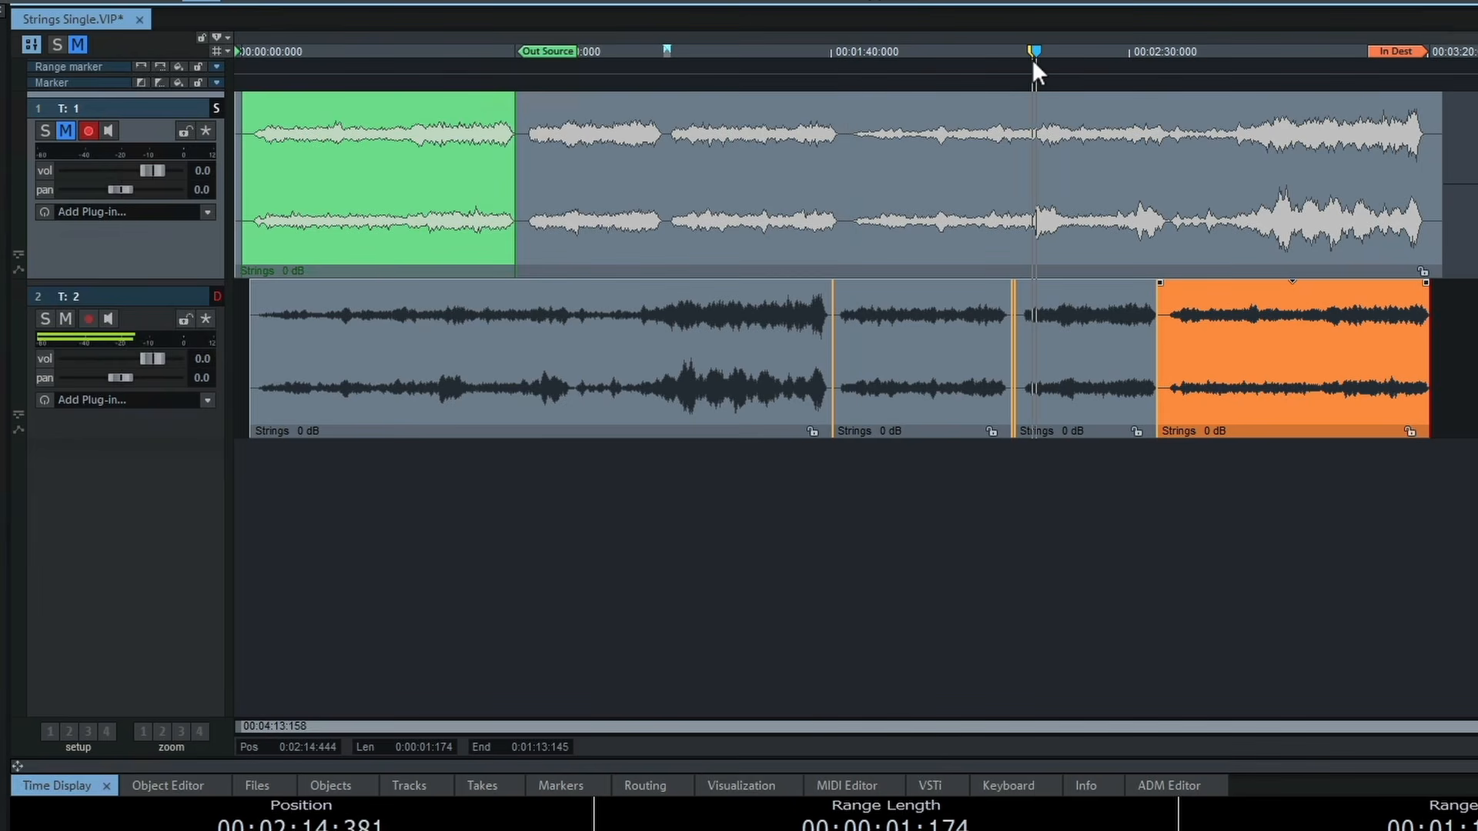
pyautogui.click(1176, 58)
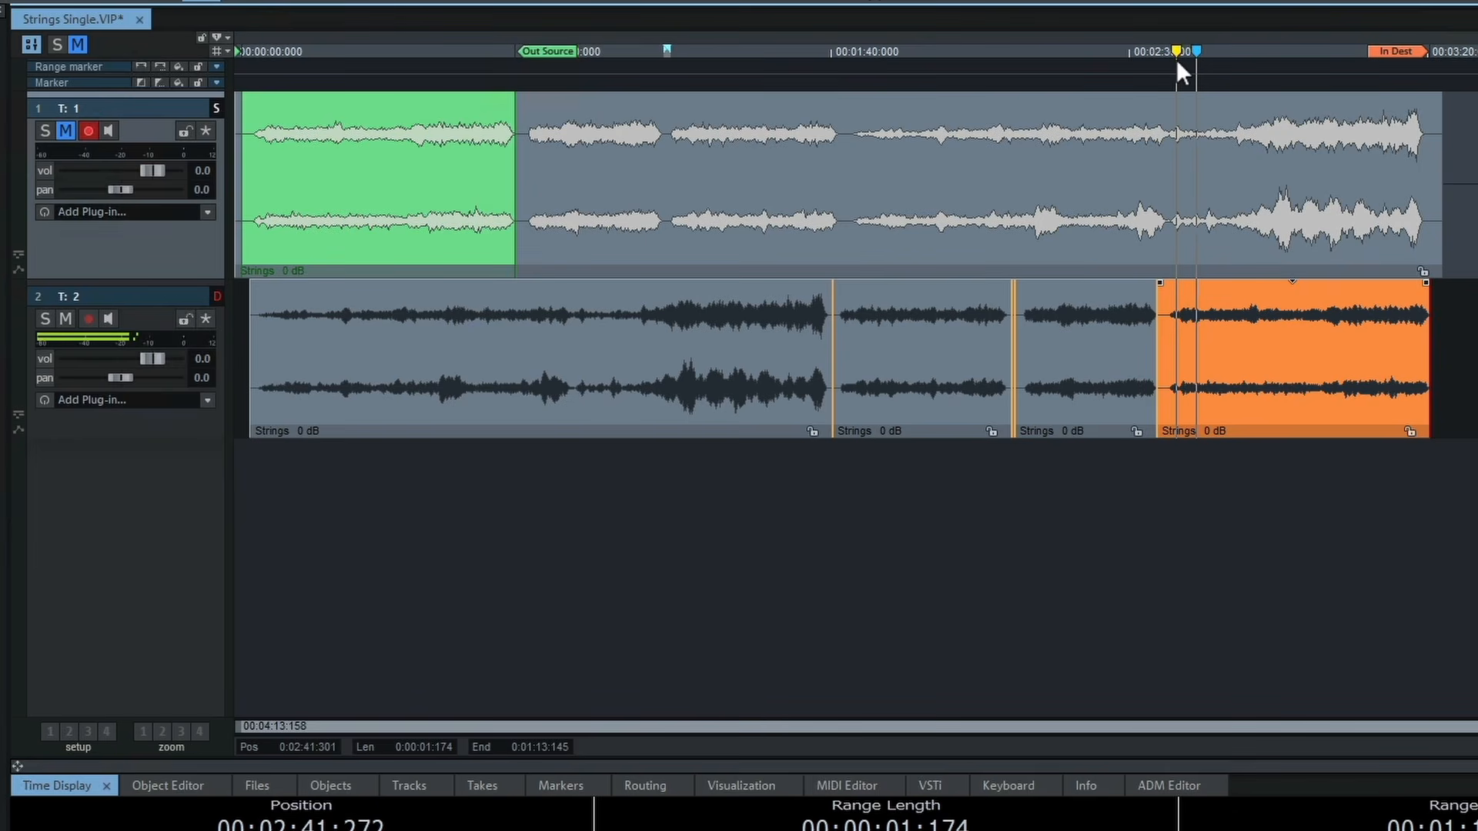
pyautogui.press('space')
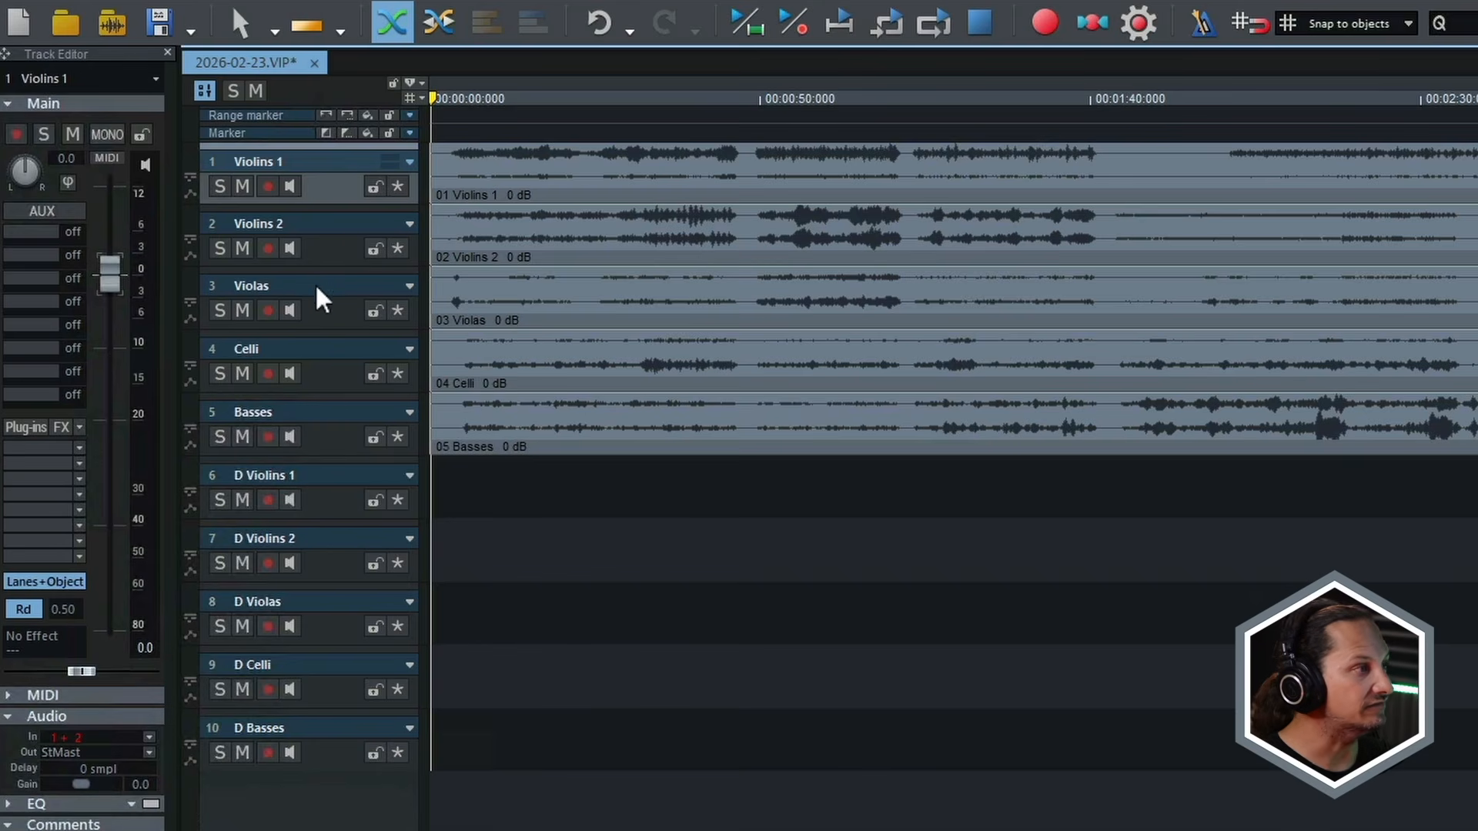
# - Select the tracks from Violins 1 to Basses and set the source/destination track number to 5
pyautogui.click(331, 439)
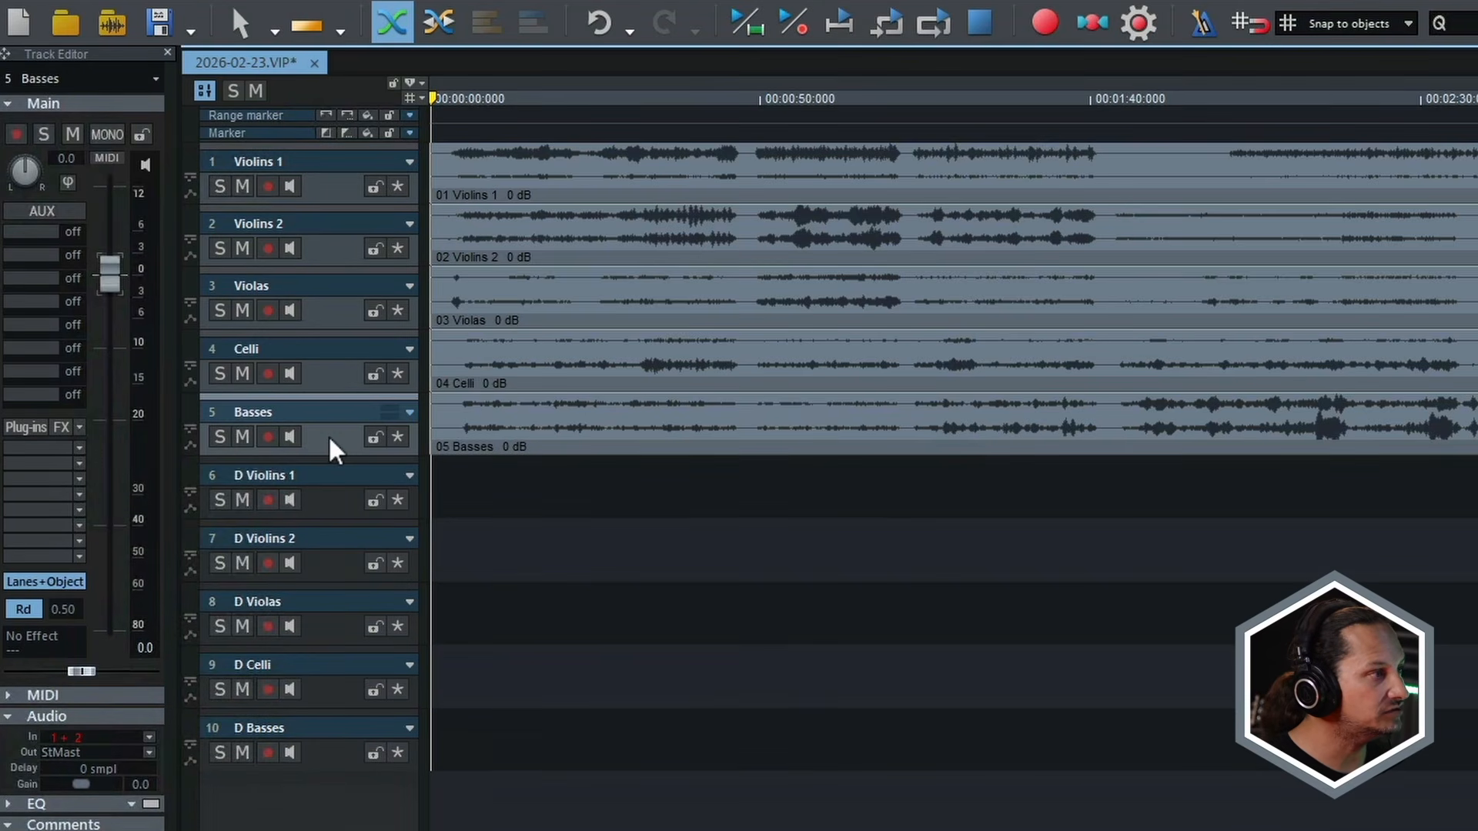
pyautogui.click(412, 164)
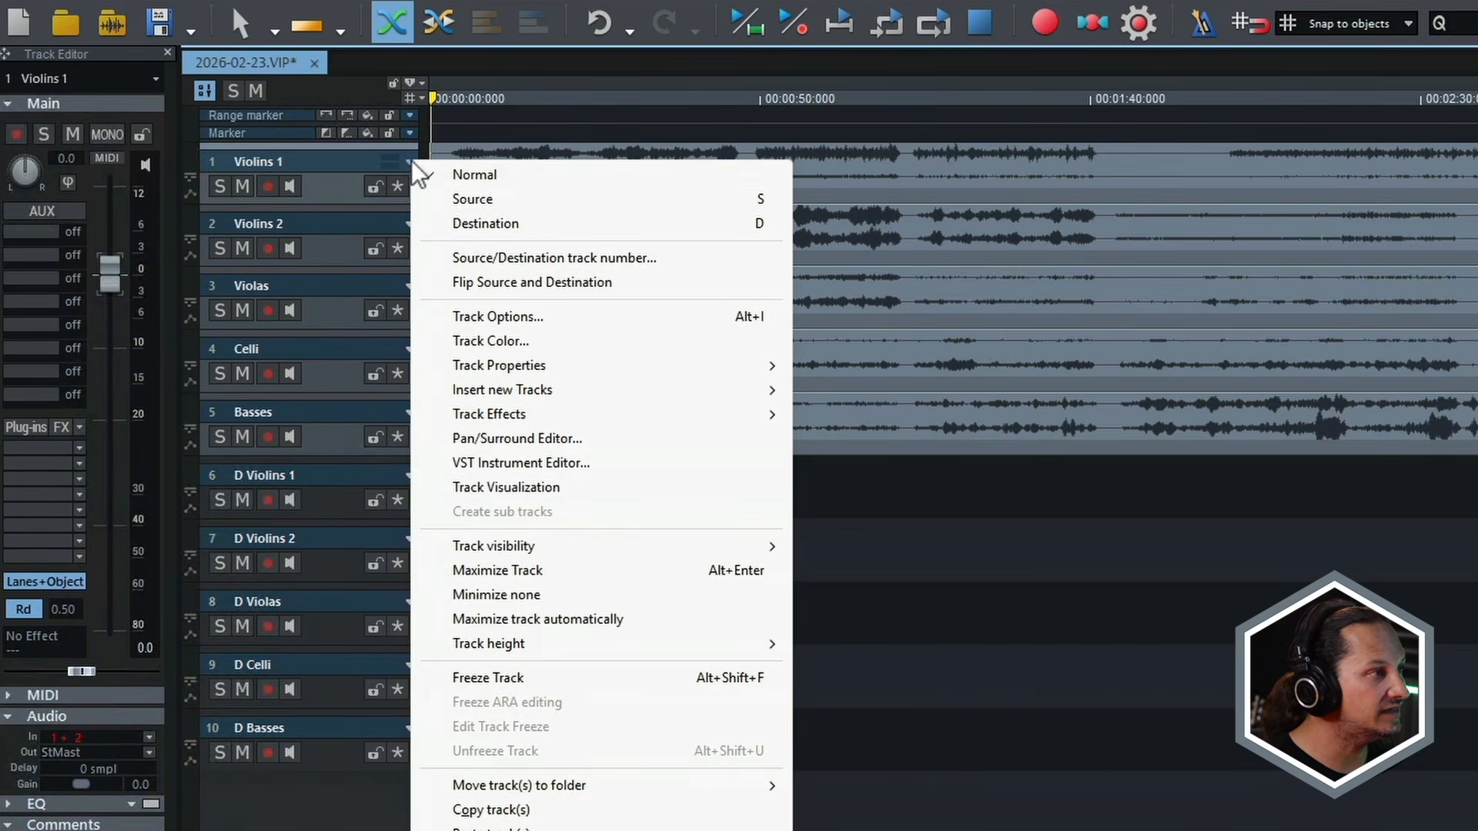
pyautogui.click(476, 261)
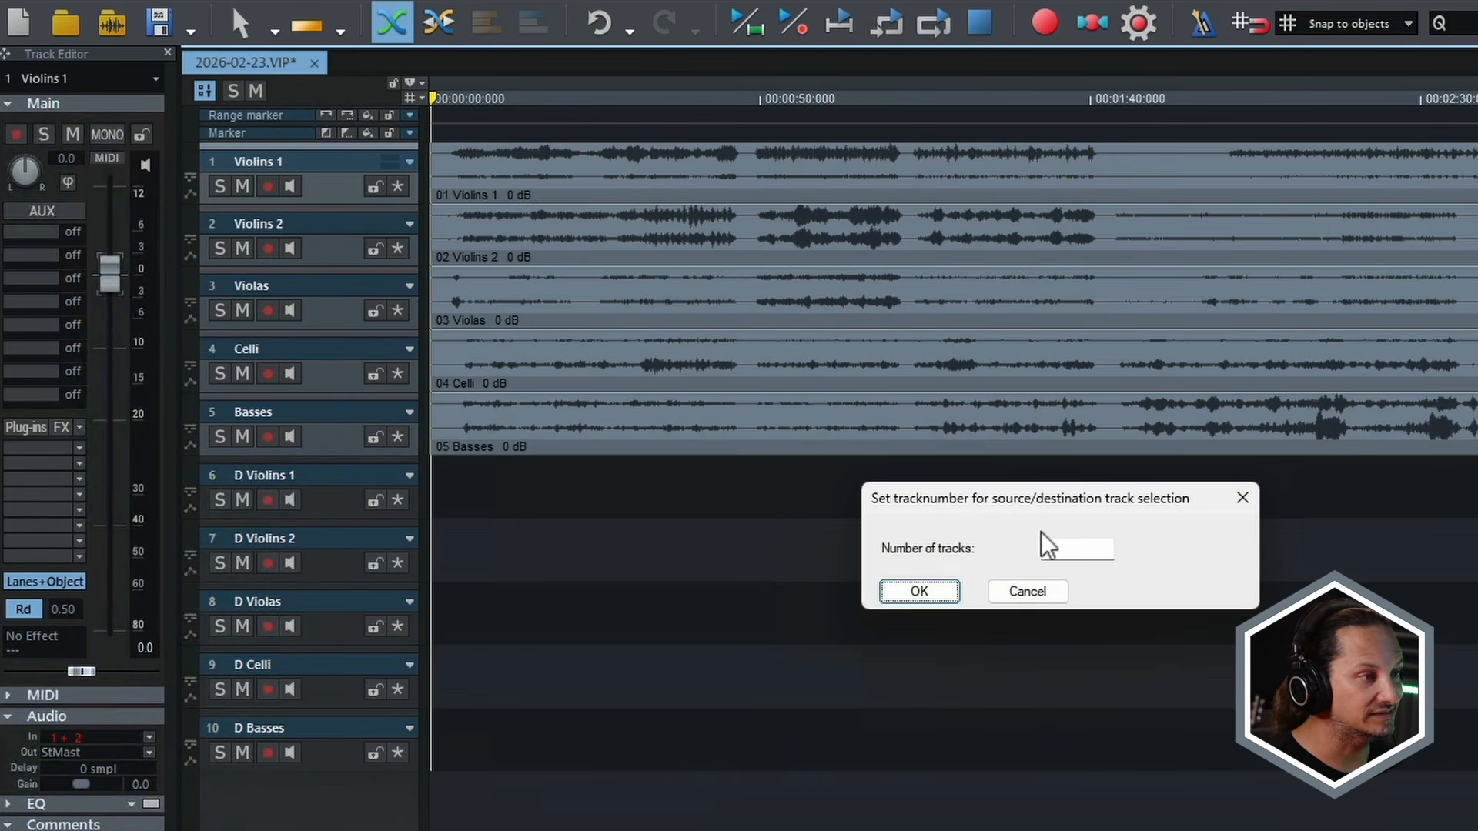
pyautogui.doubleClick(1055, 551)
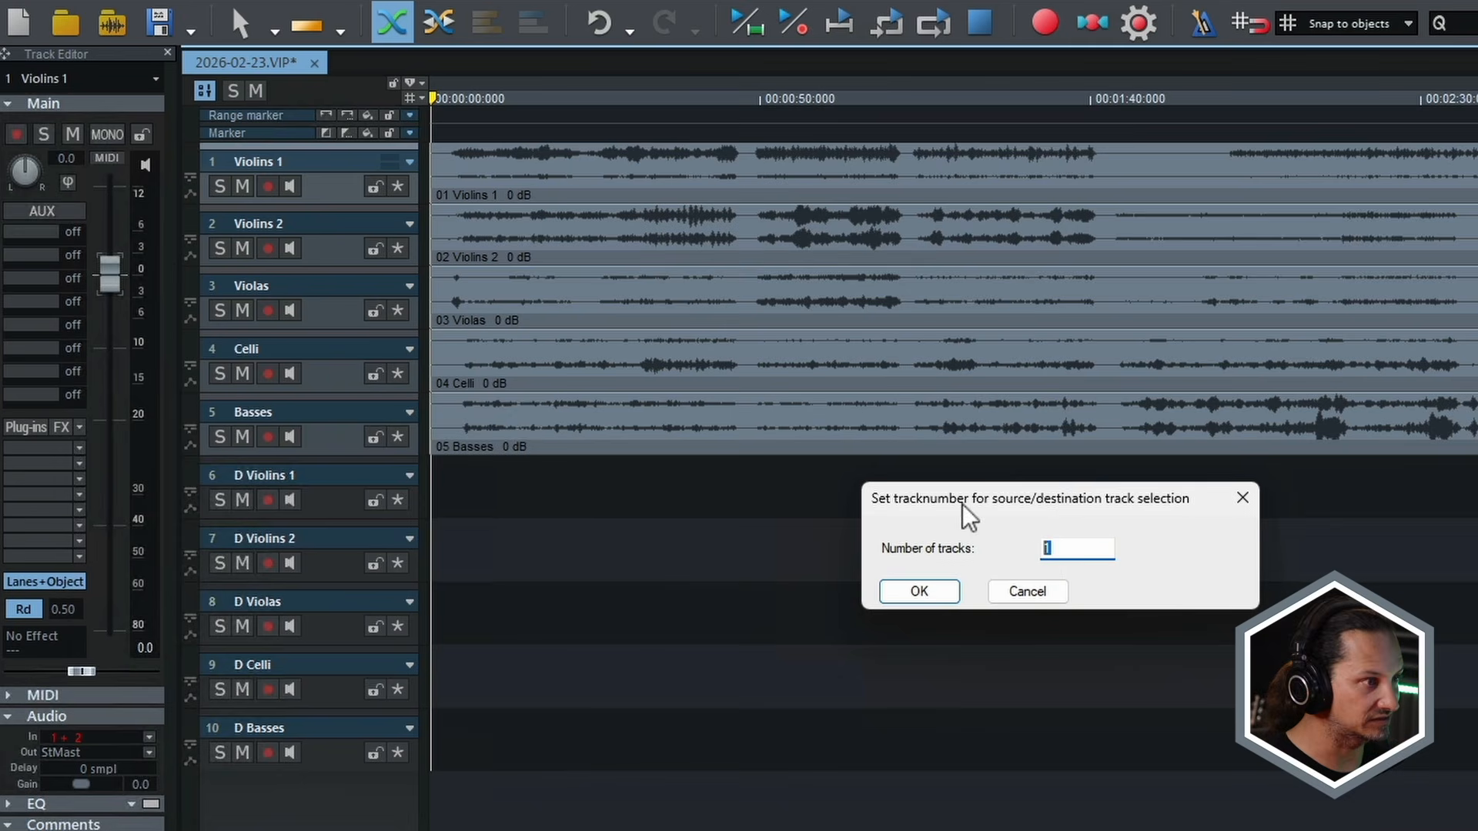
pyautogui.write('5')
pyautogui.click(949, 591)
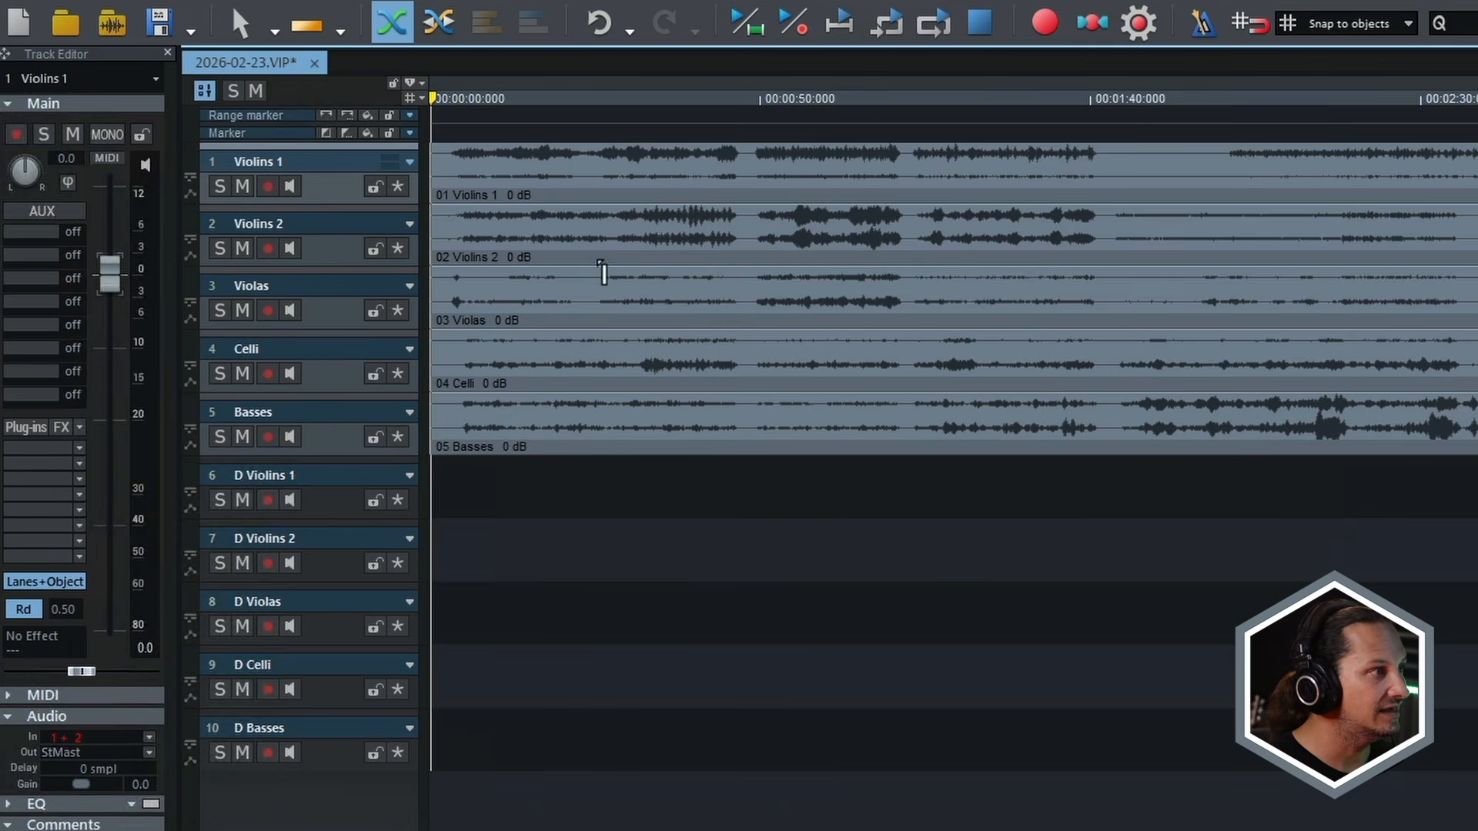
# - Assign tracks Violins 1 to Basses as source and tracks D Violins 1 to D Basses as destination
pyautogui.click(409, 161)
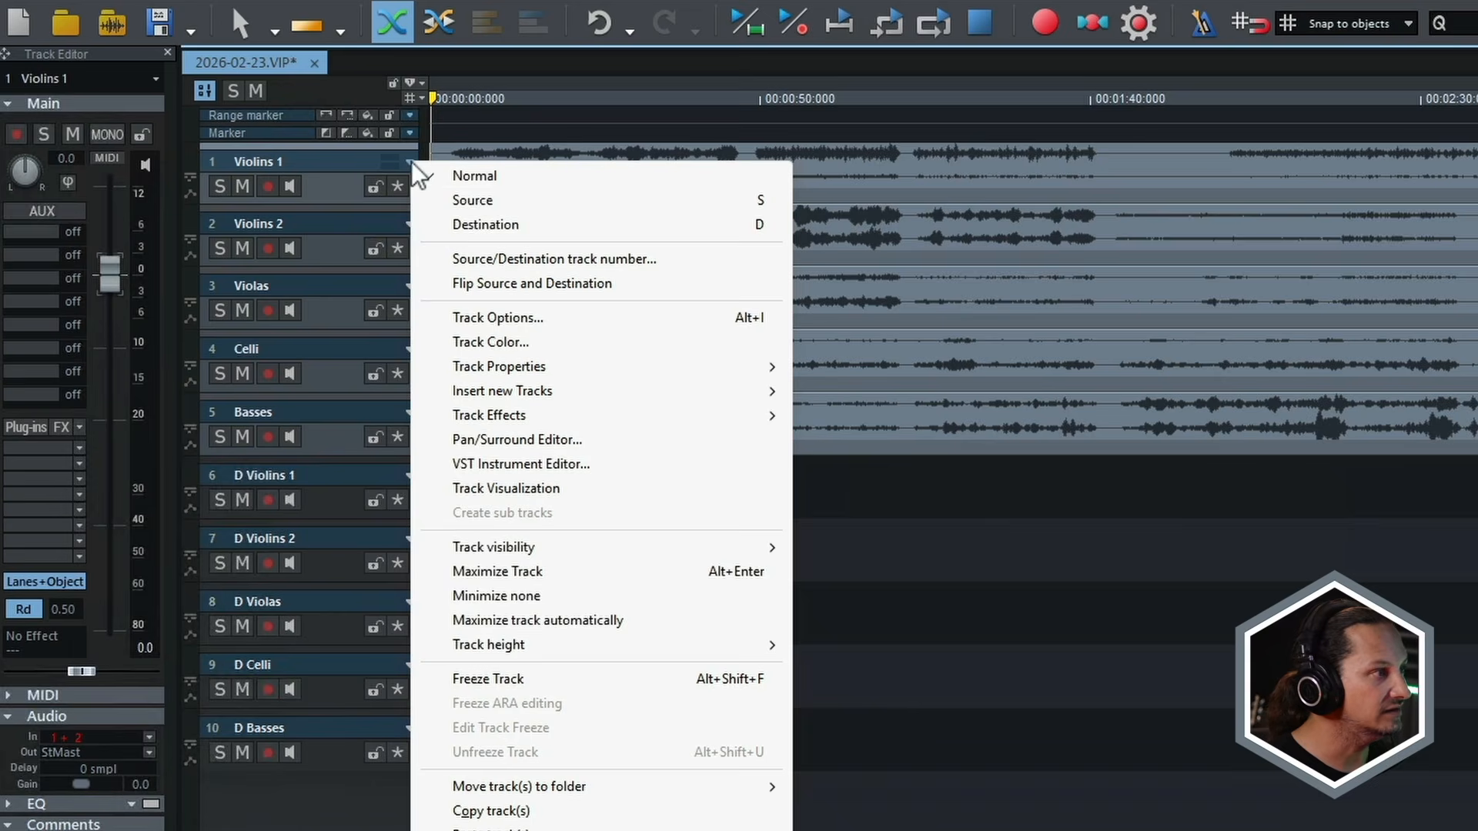
pyautogui.click(471, 202)
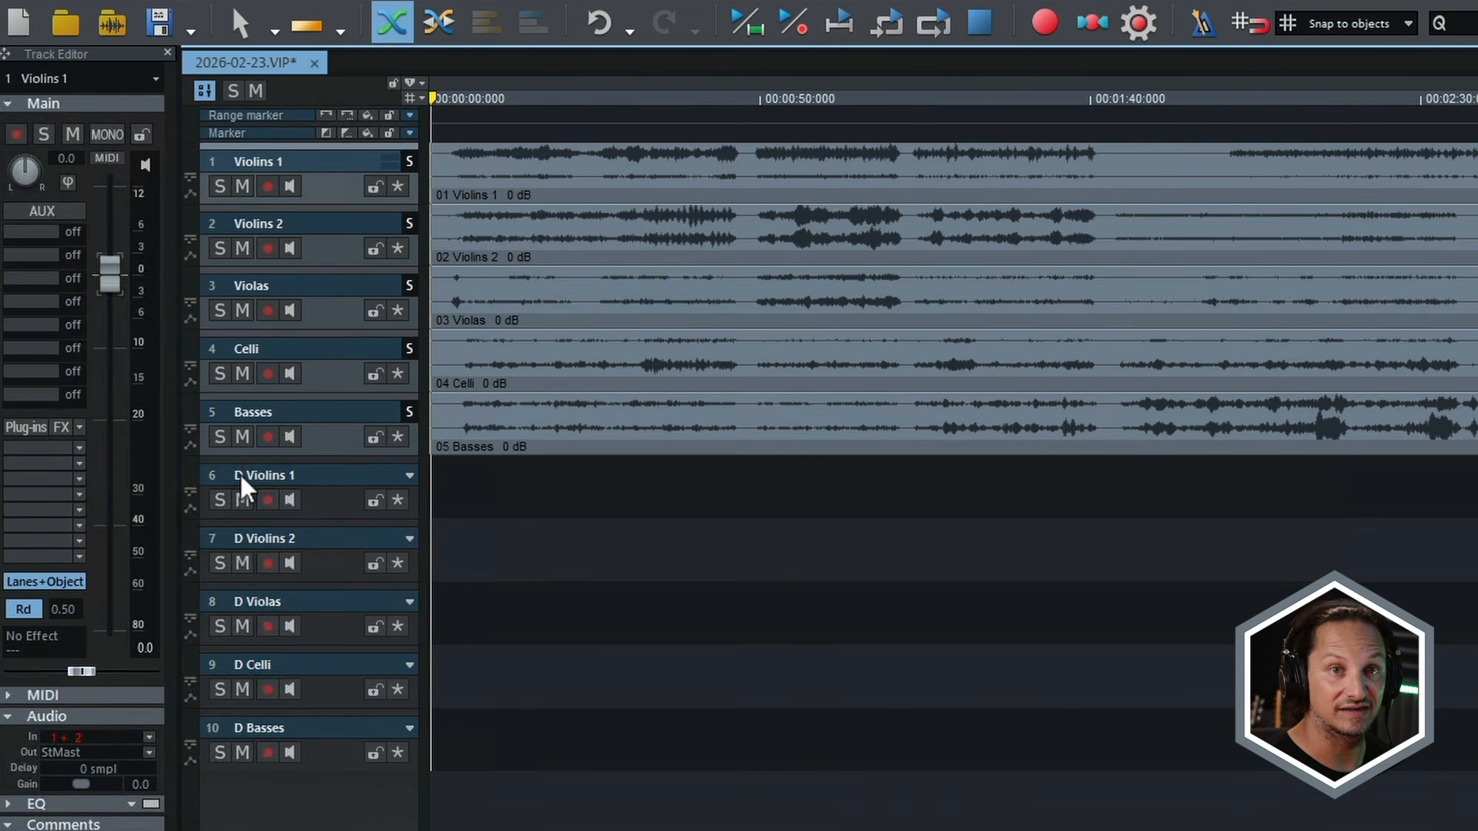
pyautogui.click(331, 506)
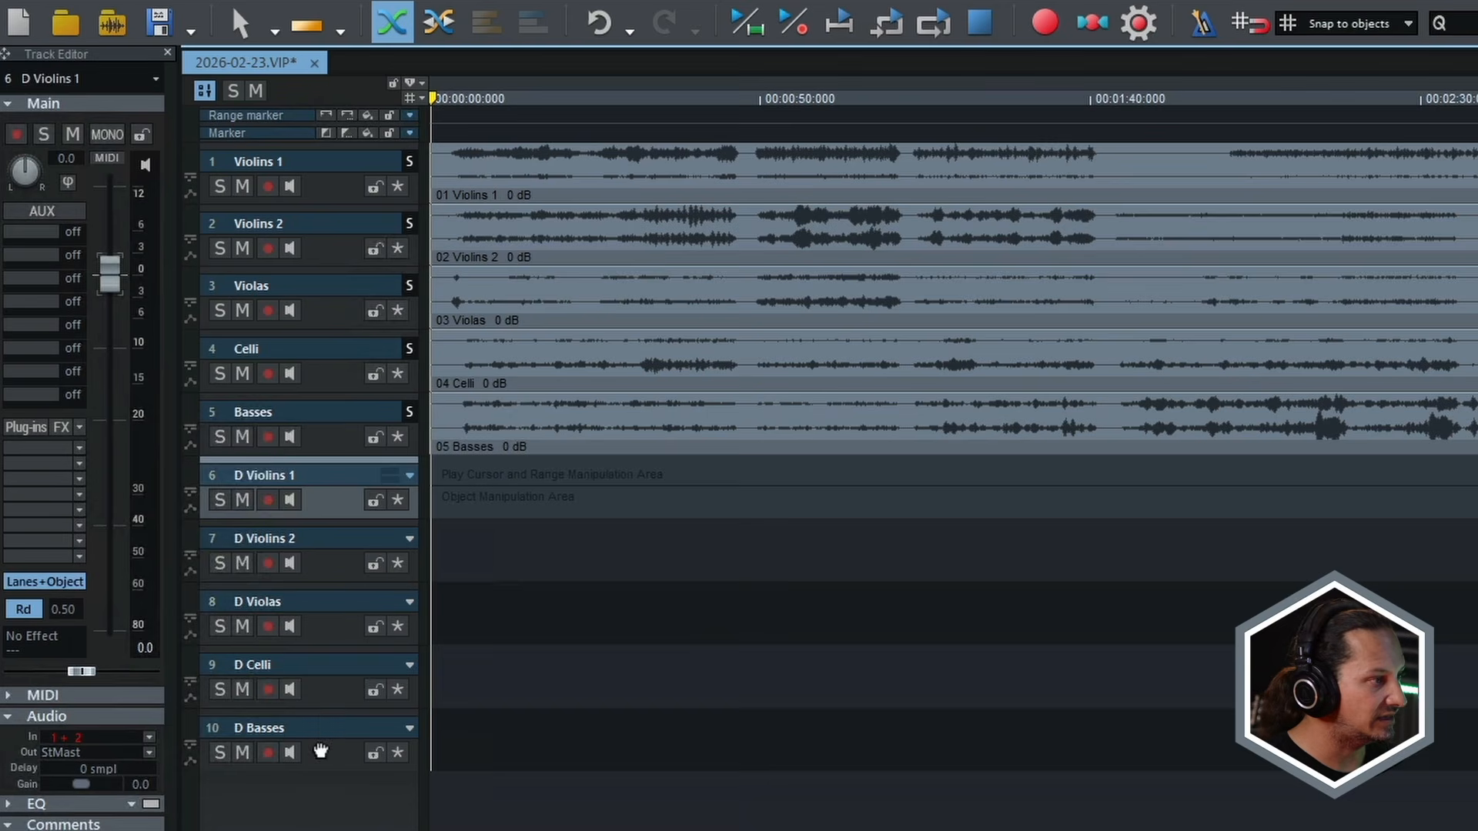
pyautogui.click(411, 476)
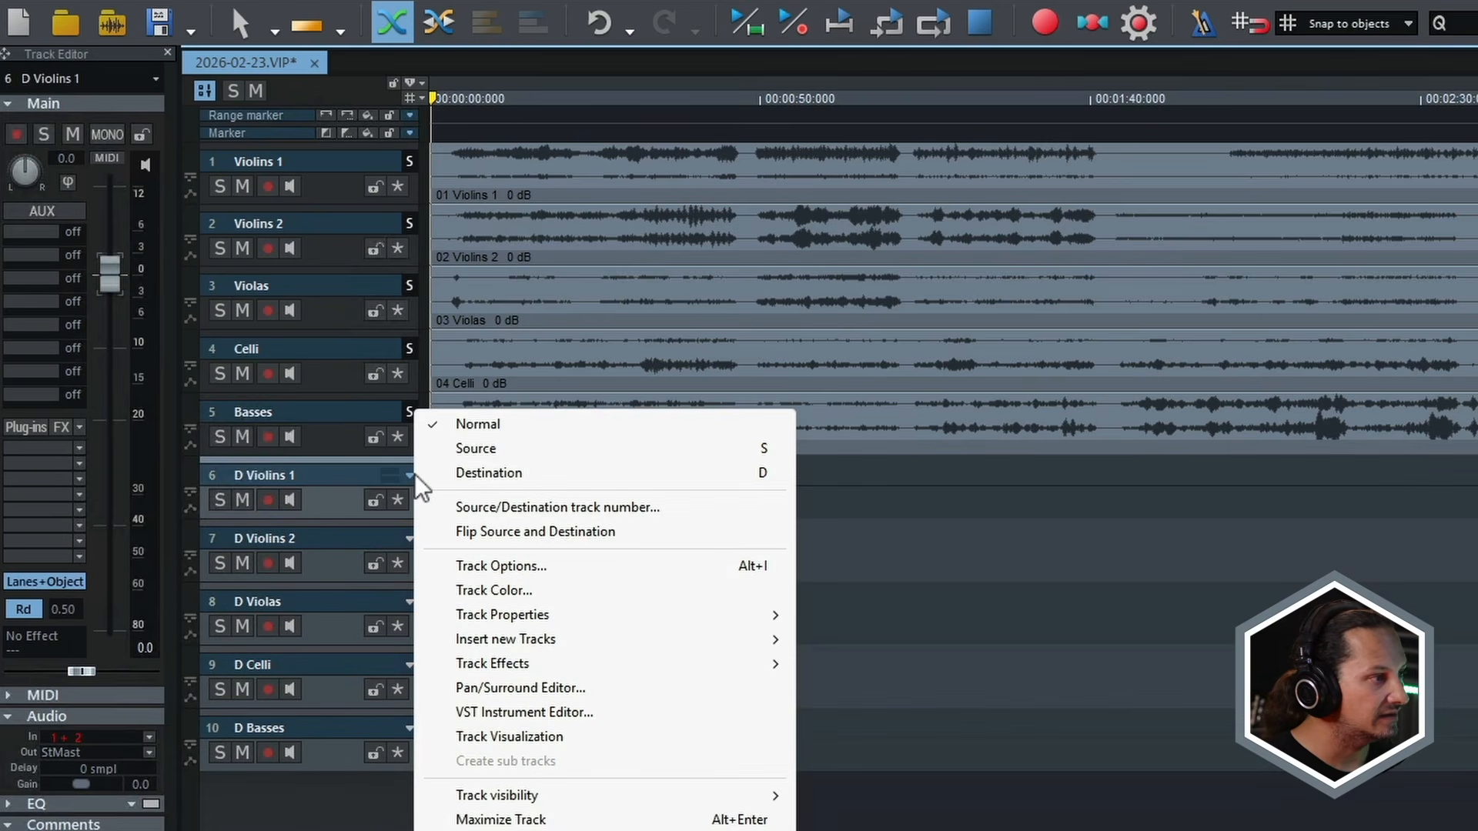
pyautogui.click(456, 473)
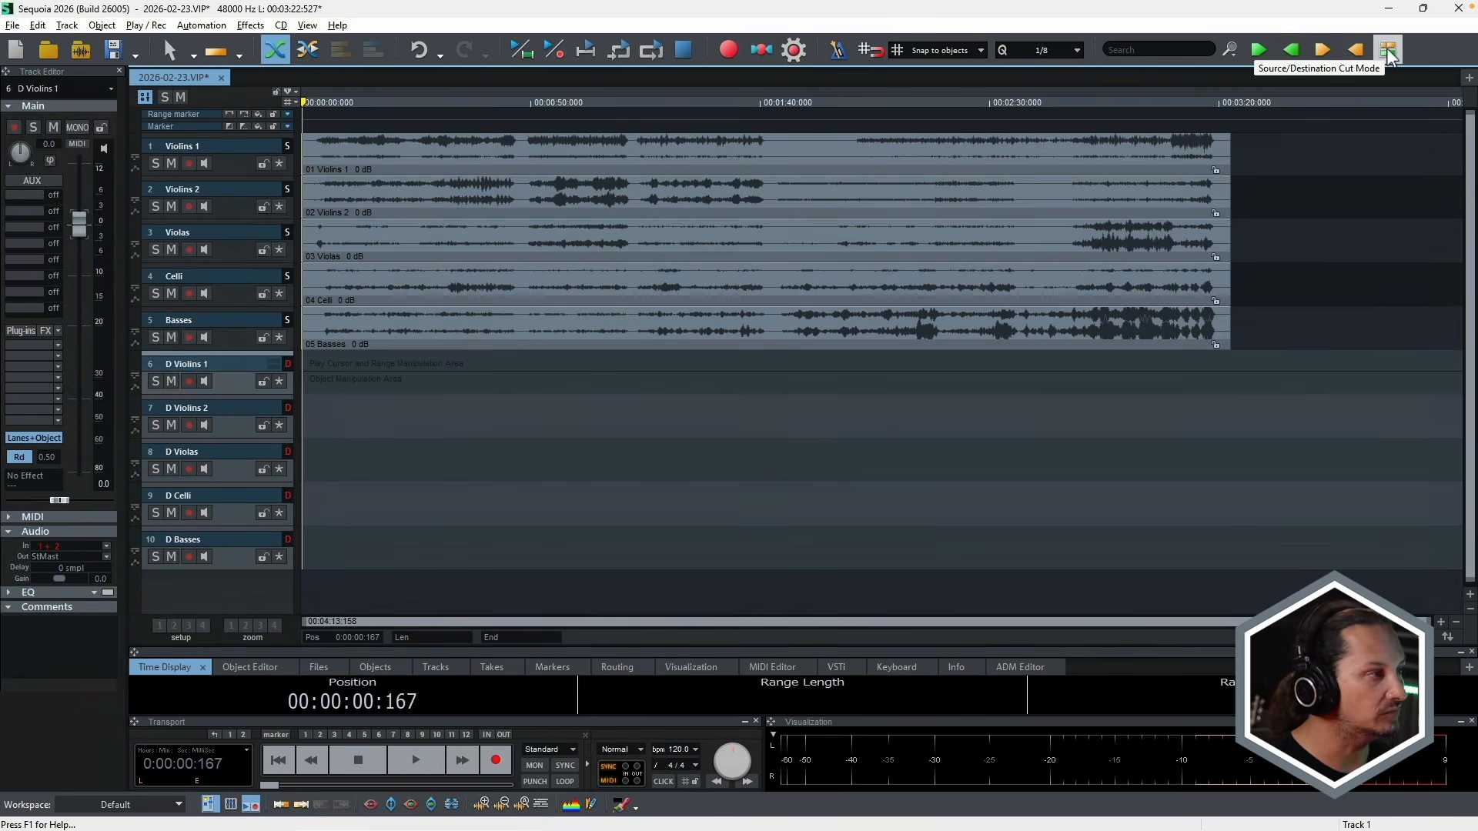
# - Enable Source/Destination Cut Mode and mark the last section of the five source tracks as the source range, about 0:01:44.0 to 0:03:20.6
pyautogui.click(1388, 51)
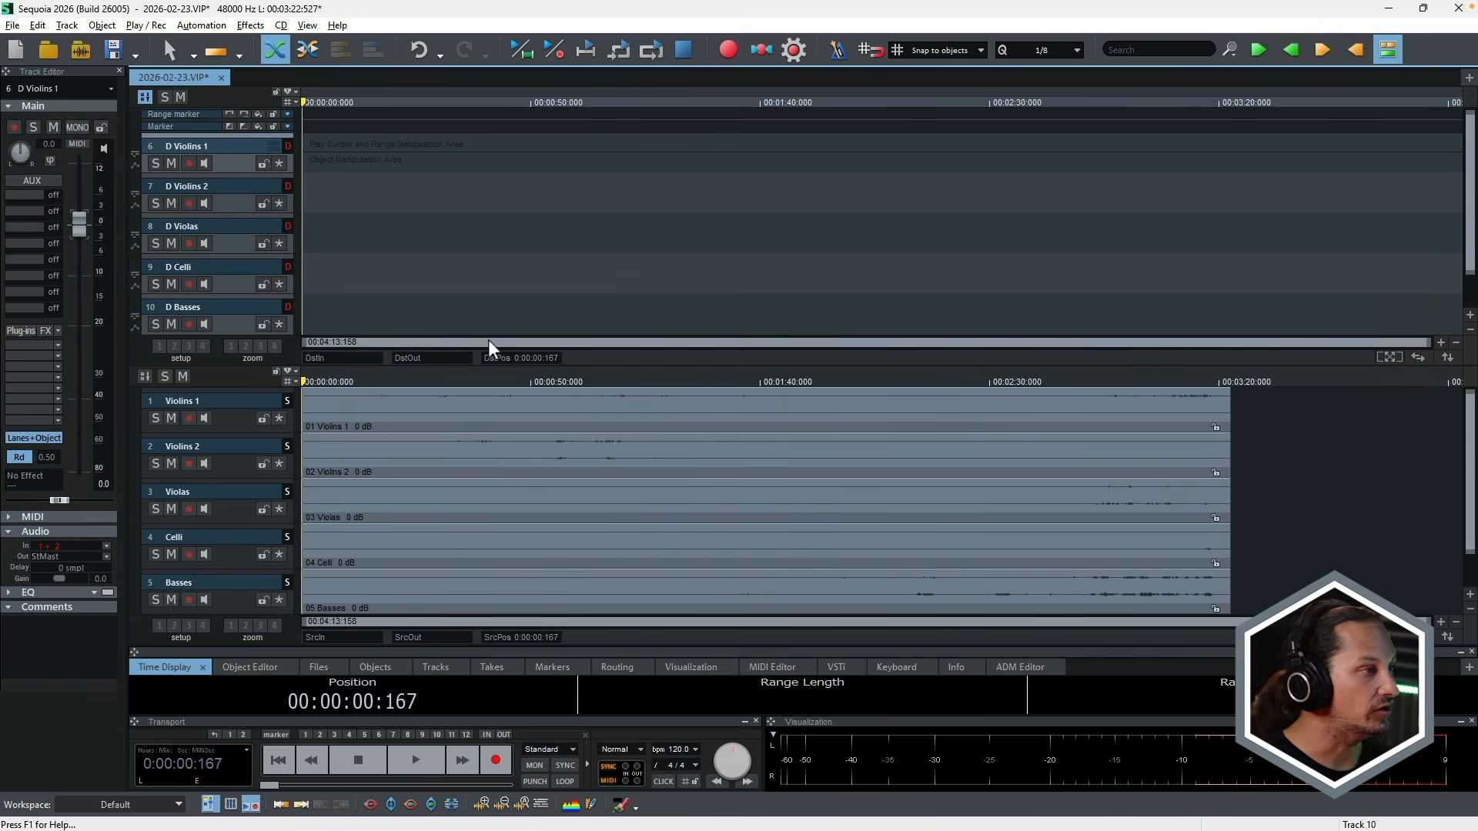
pyautogui.click(1377, 553)
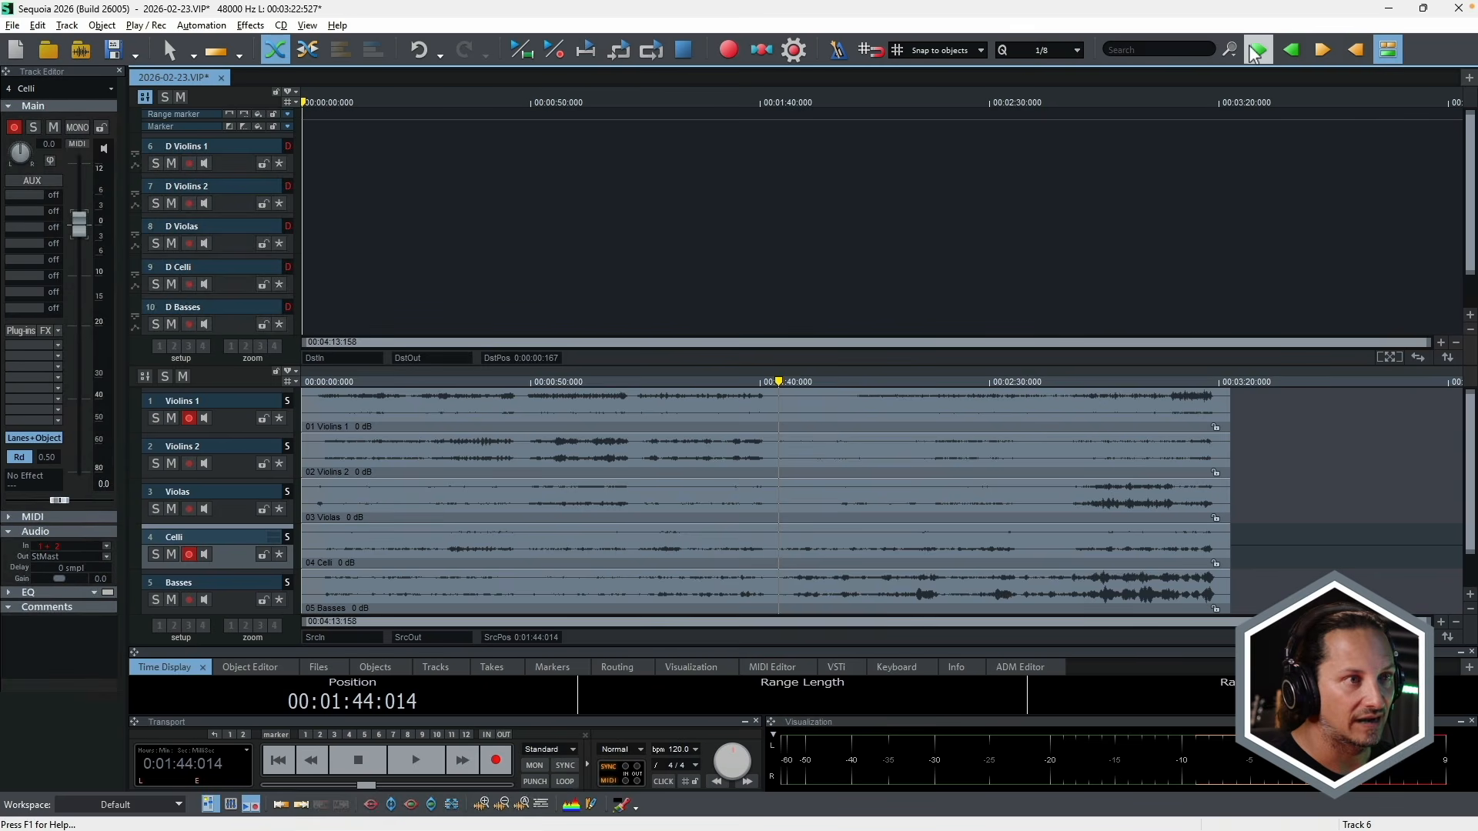
pyautogui.click(1258, 51)
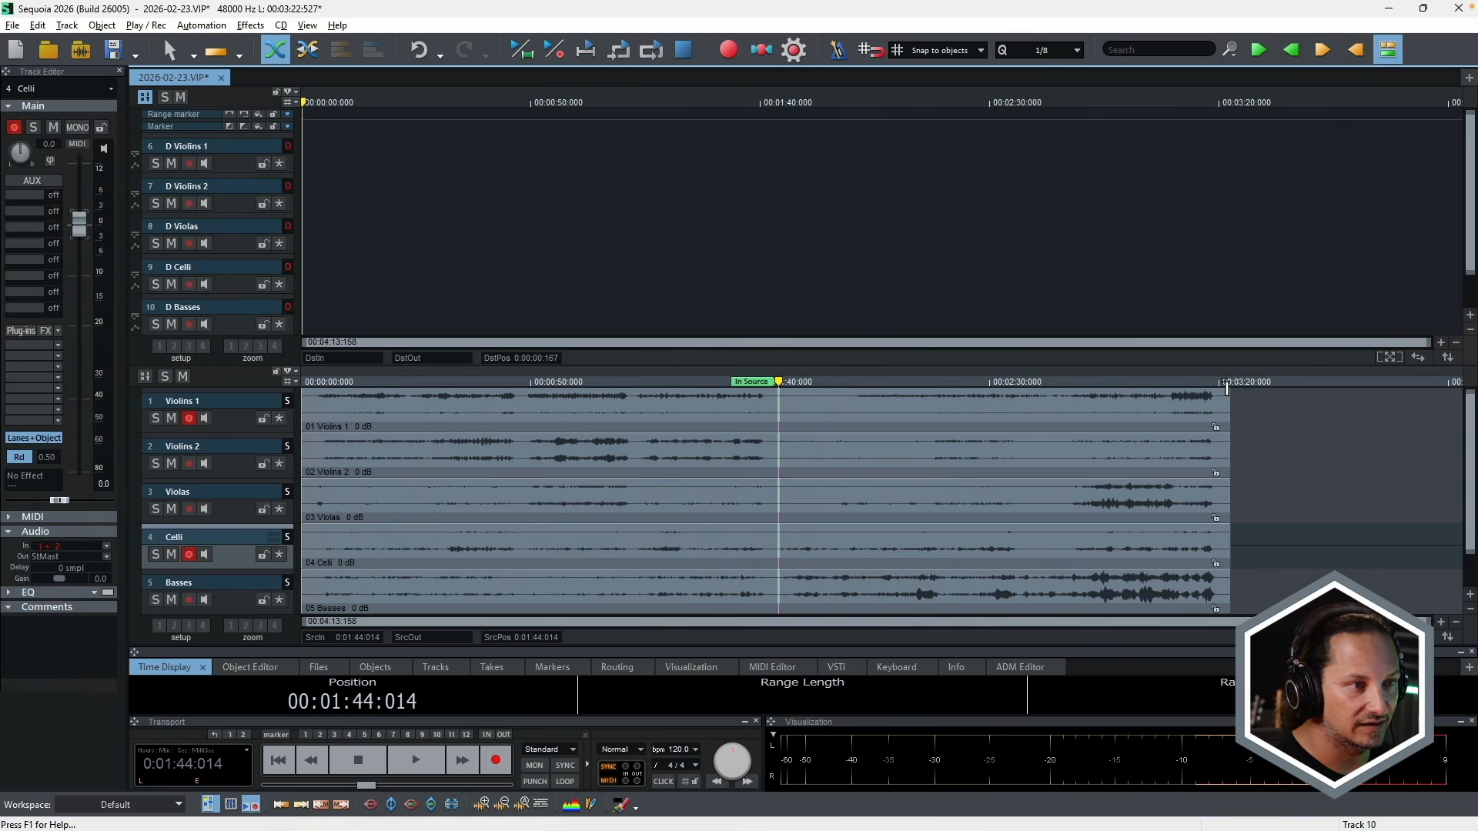
pyautogui.click(1226, 387)
pyautogui.click(1290, 50)
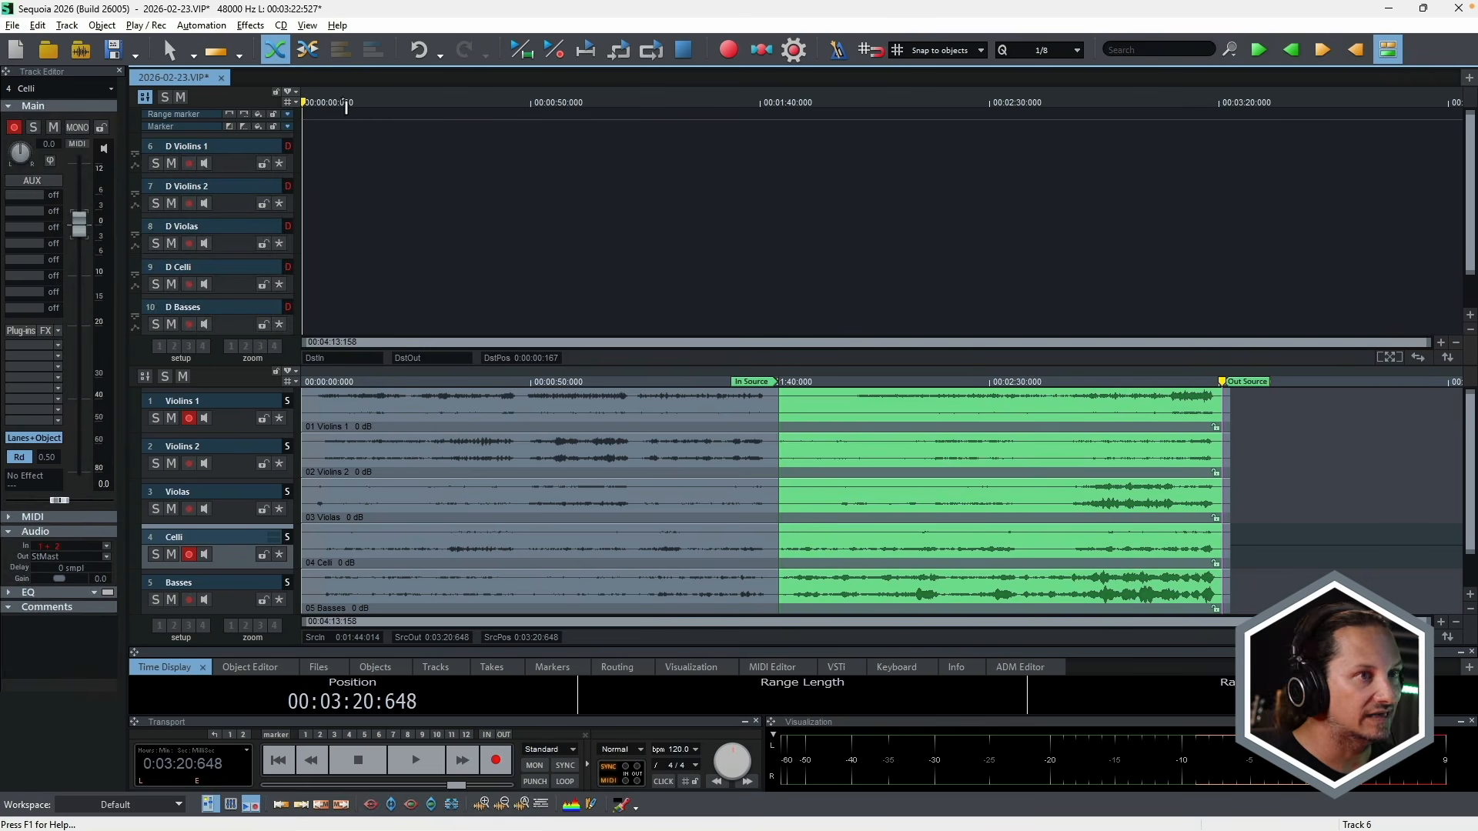
# - Set the destination in point at 0:00:00.000, insert the source range onto the five destination tracks, and deselect the inserted objects
pyautogui.click(305, 107)
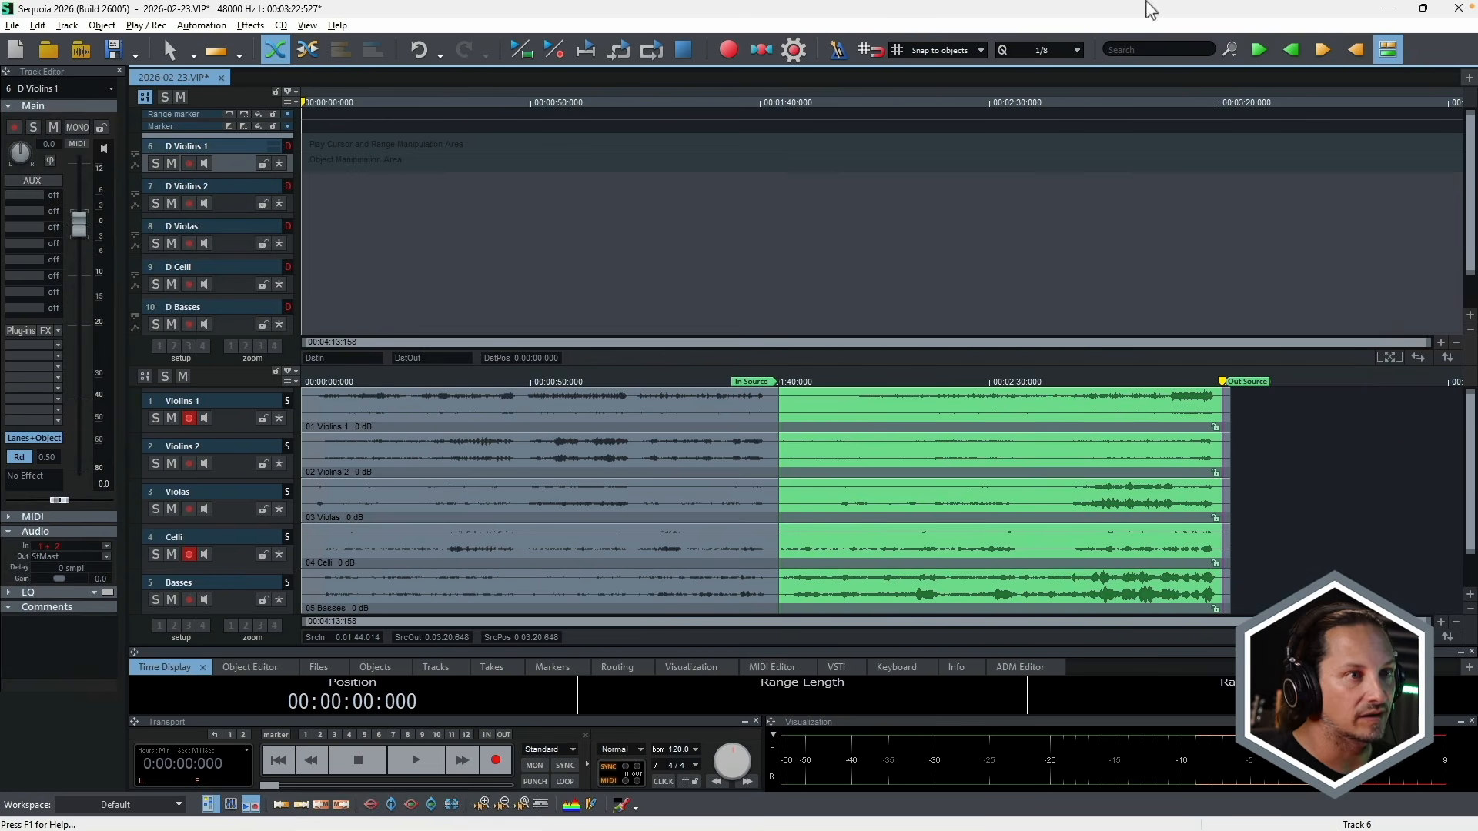
pyautogui.click(1324, 51)
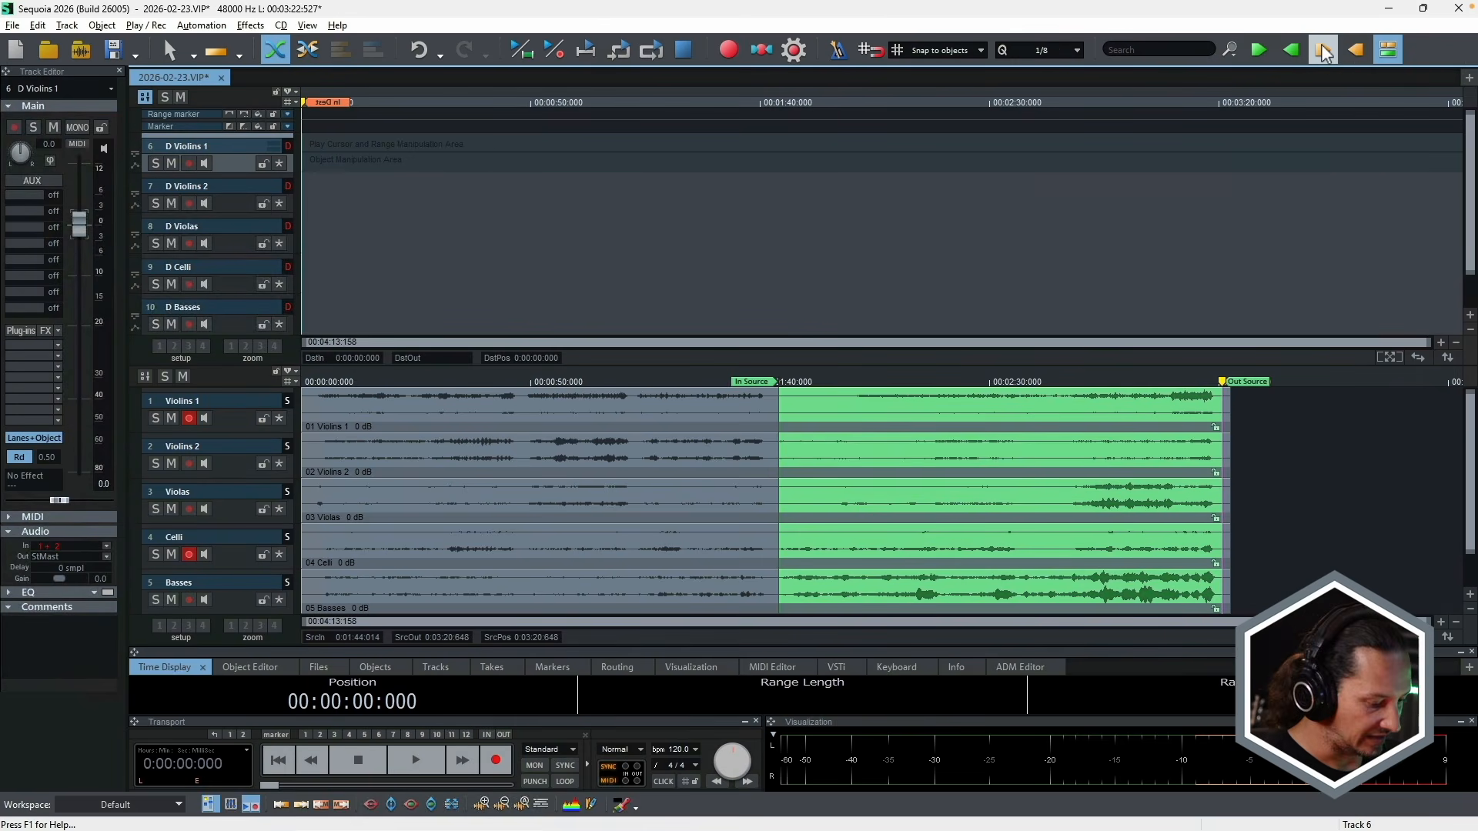
pyautogui.press('Insert')
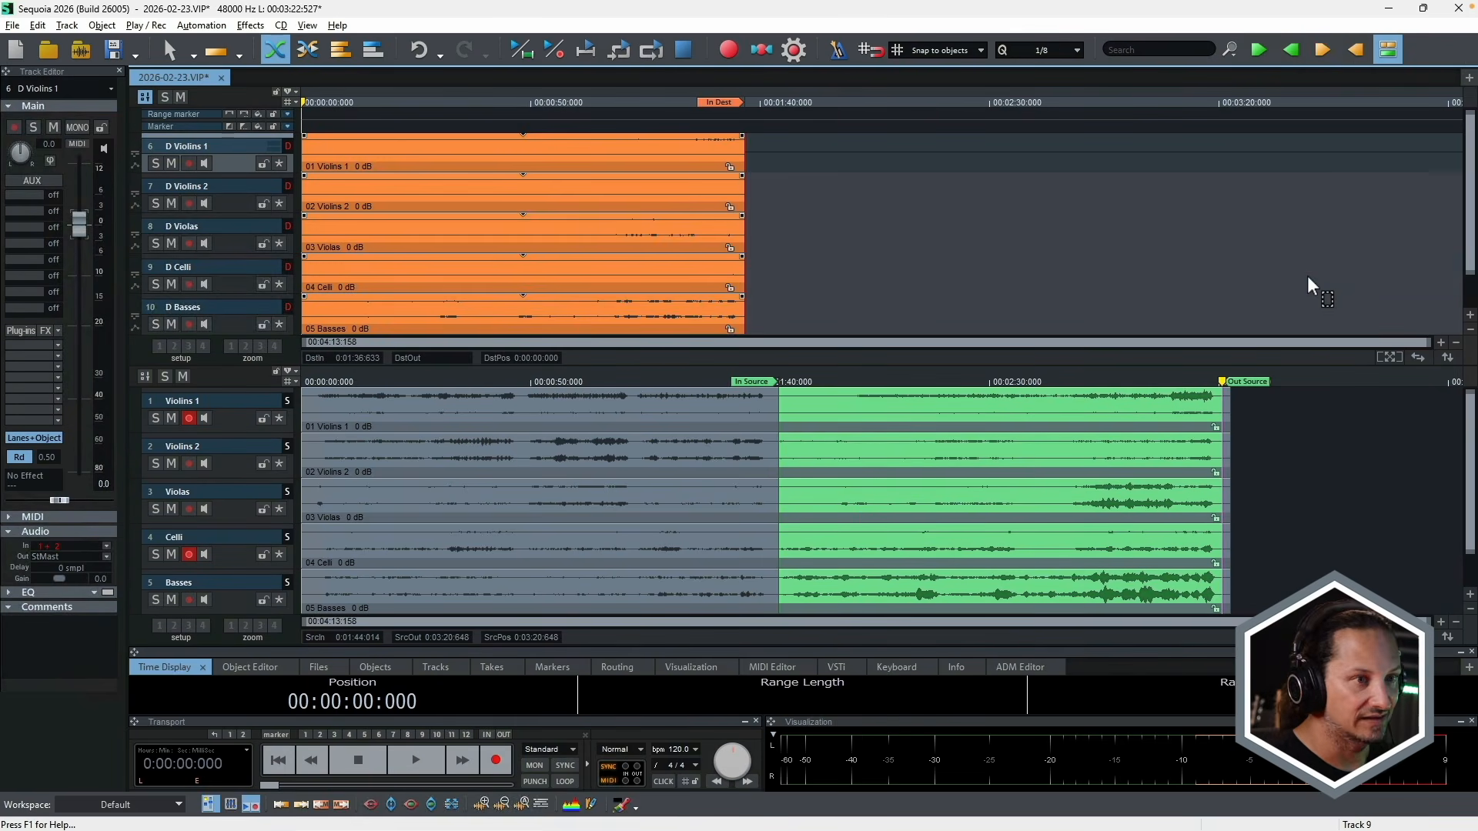
pyautogui.click(1308, 279)
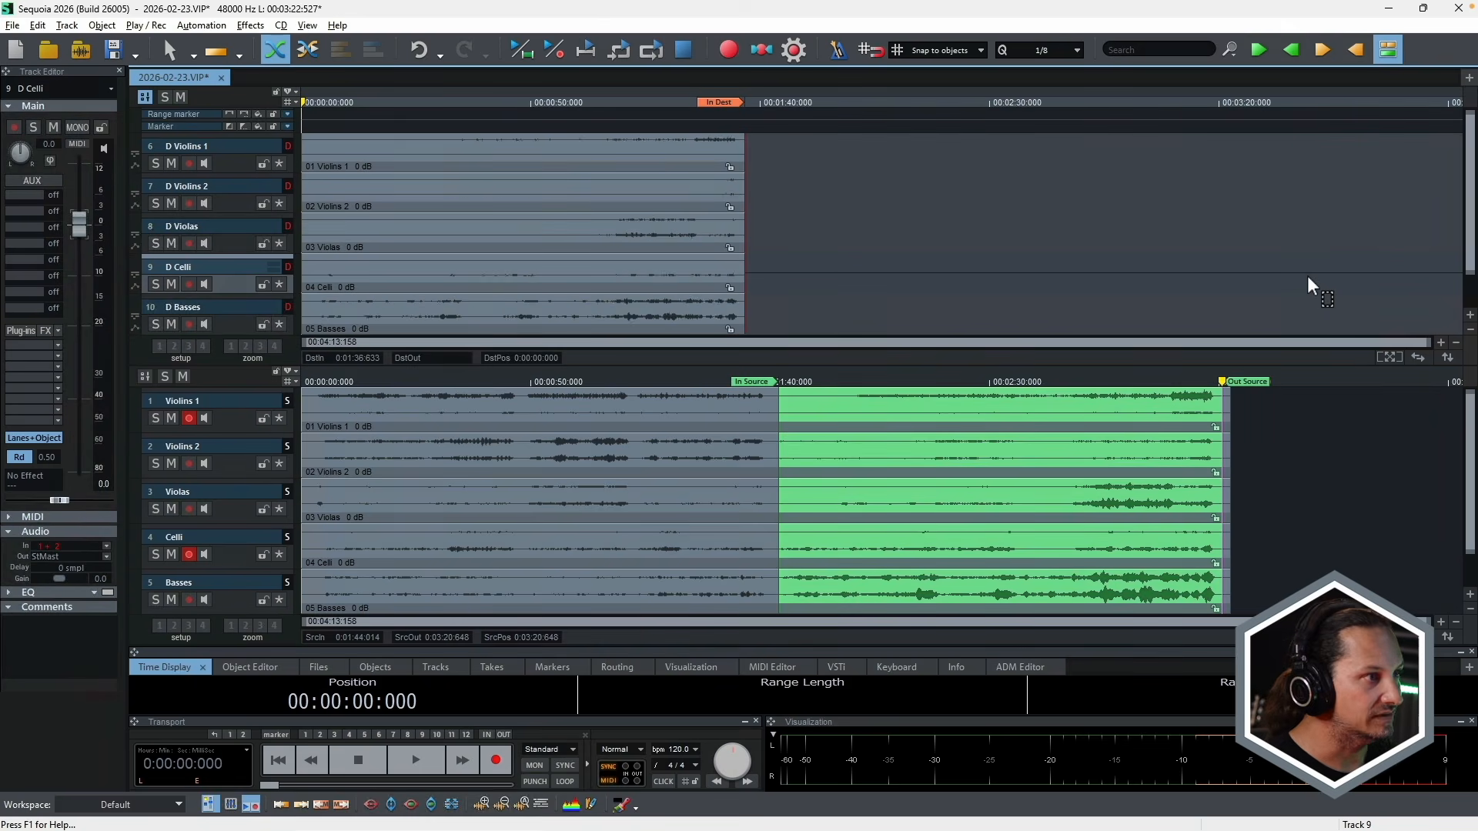
# - Mark the second section of the five source tracks as the source range, from about 0:00:48.1 to 0:01:12.3
pyautogui.click(526, 385)
pyautogui.click(1259, 50)
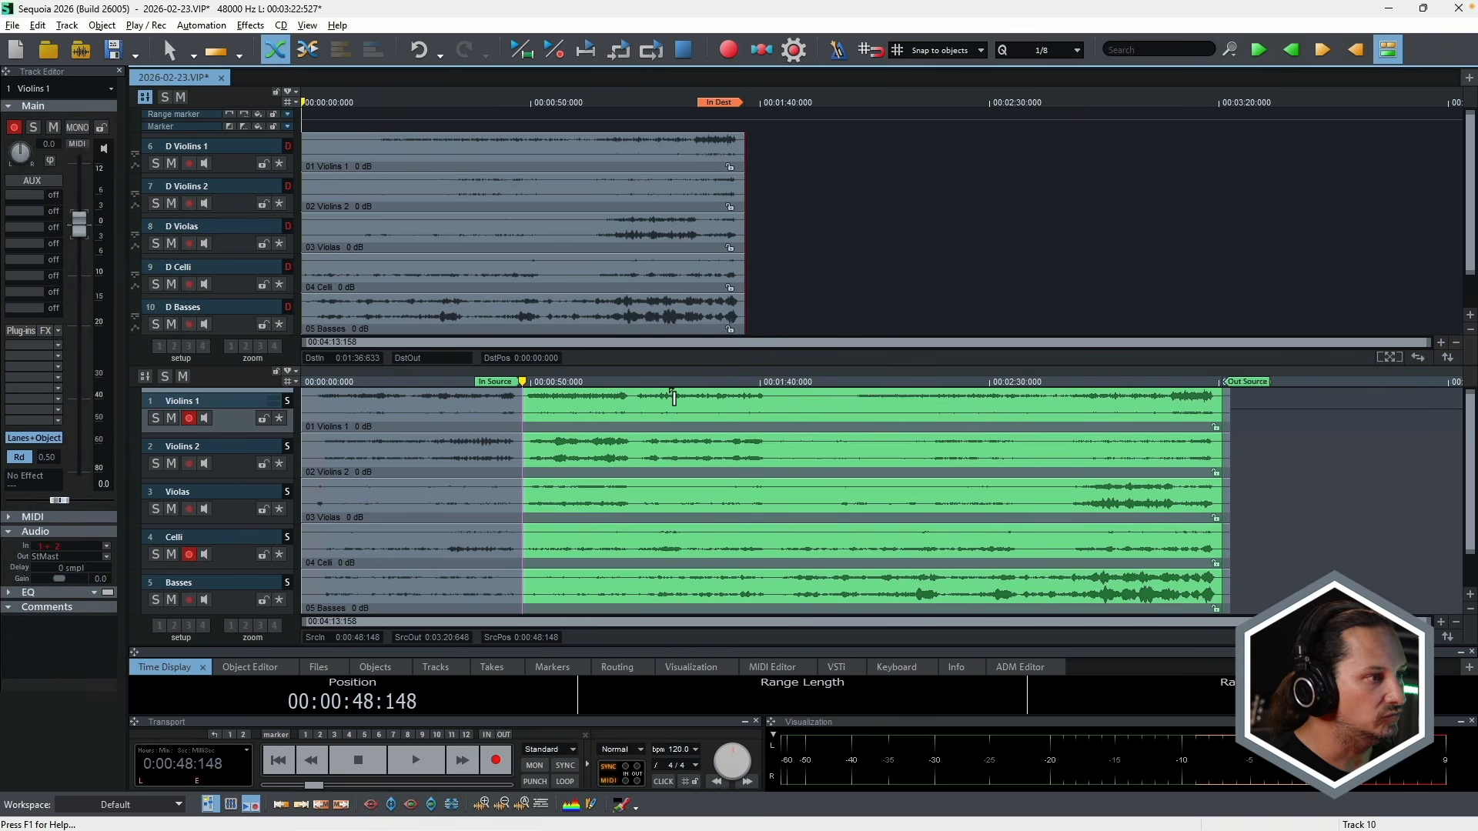
pyautogui.click(635, 382)
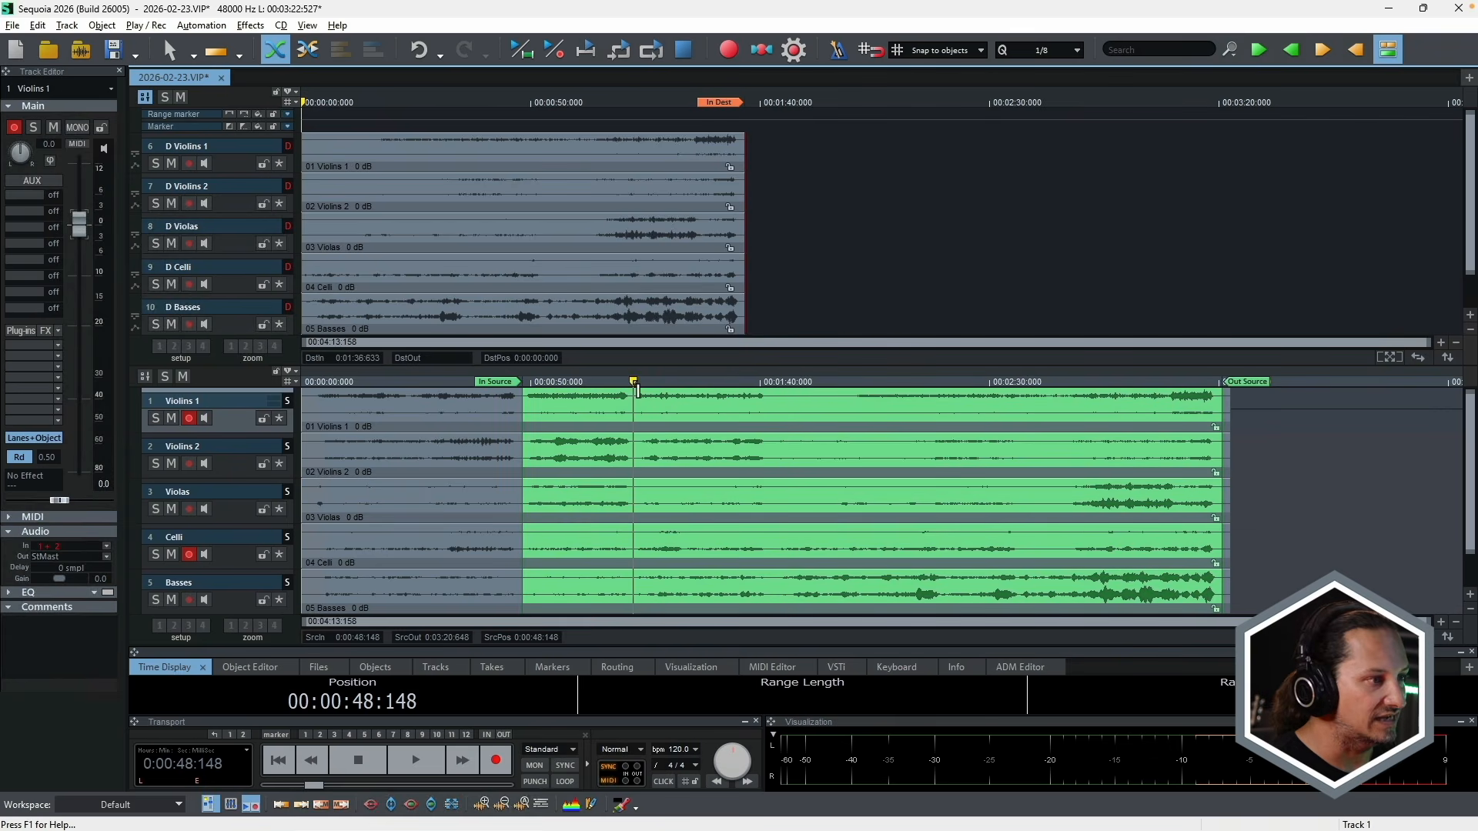
pyautogui.click(1291, 50)
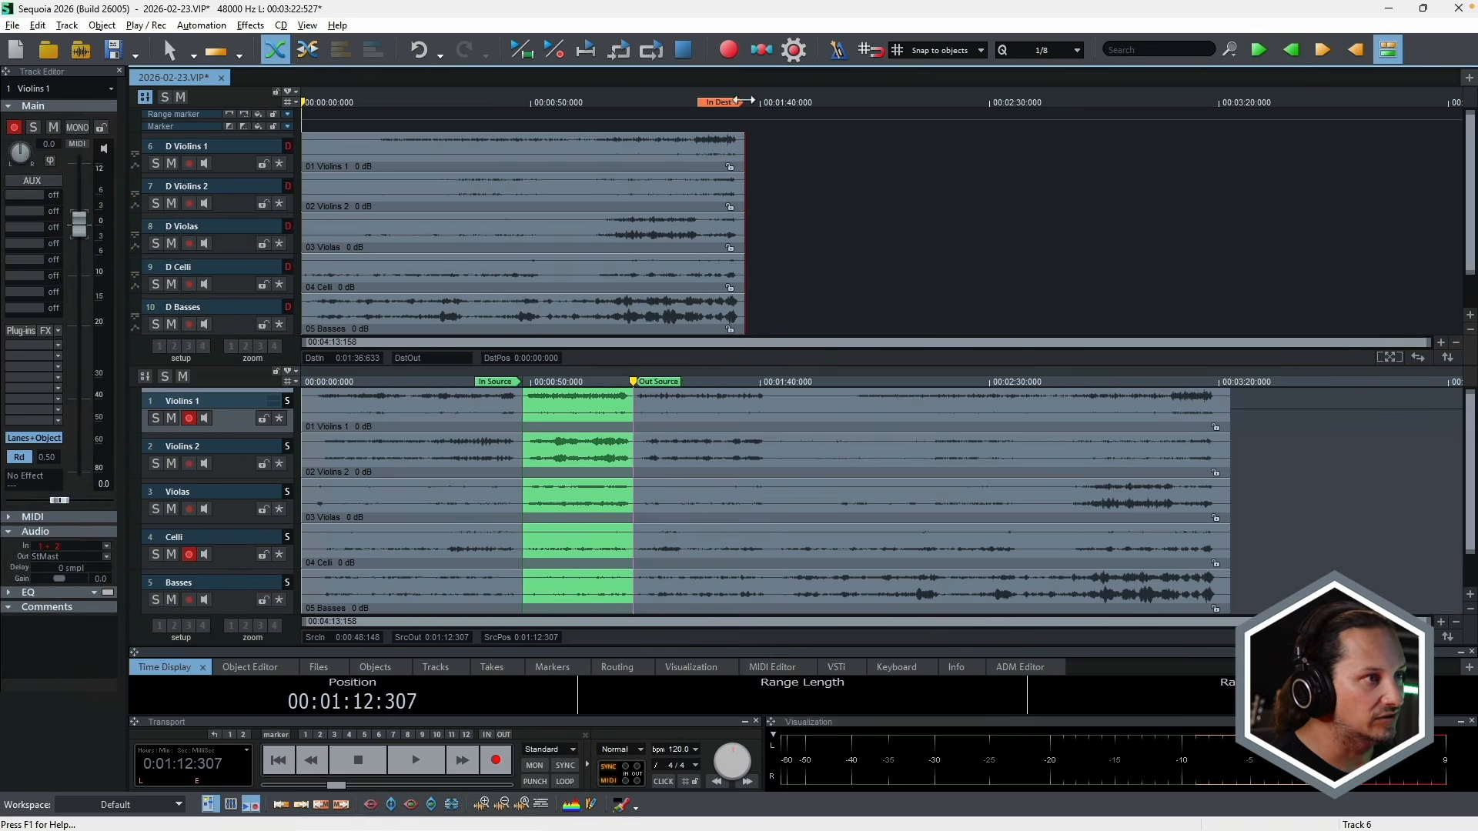
pyautogui.press('F10')
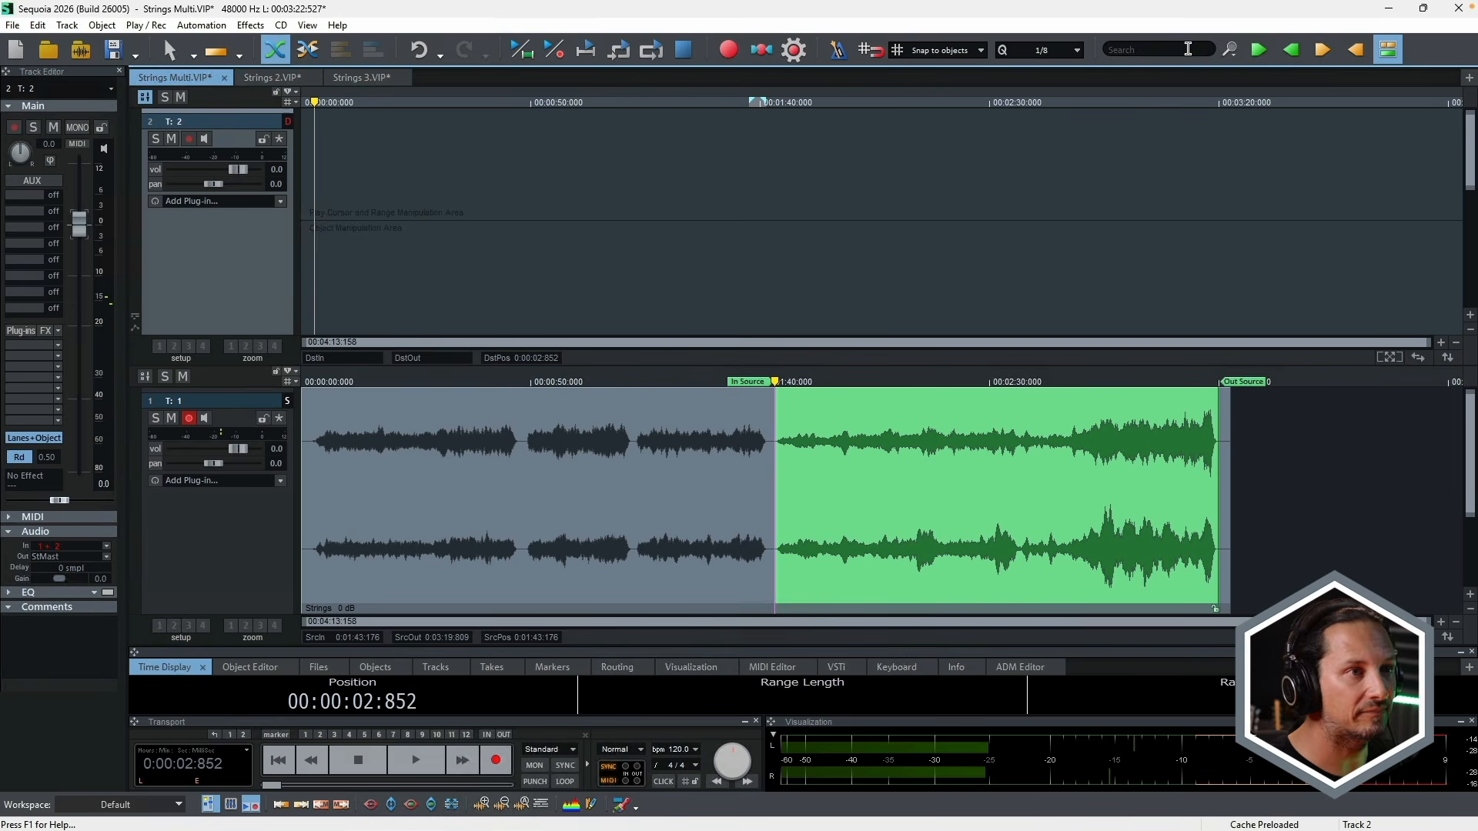
# - In Strings Multi, insert the marked source range onto track 2 at about 0:00:02.9, then briefly view the empty Strings 2 project
pyautogui.click(1320, 51)
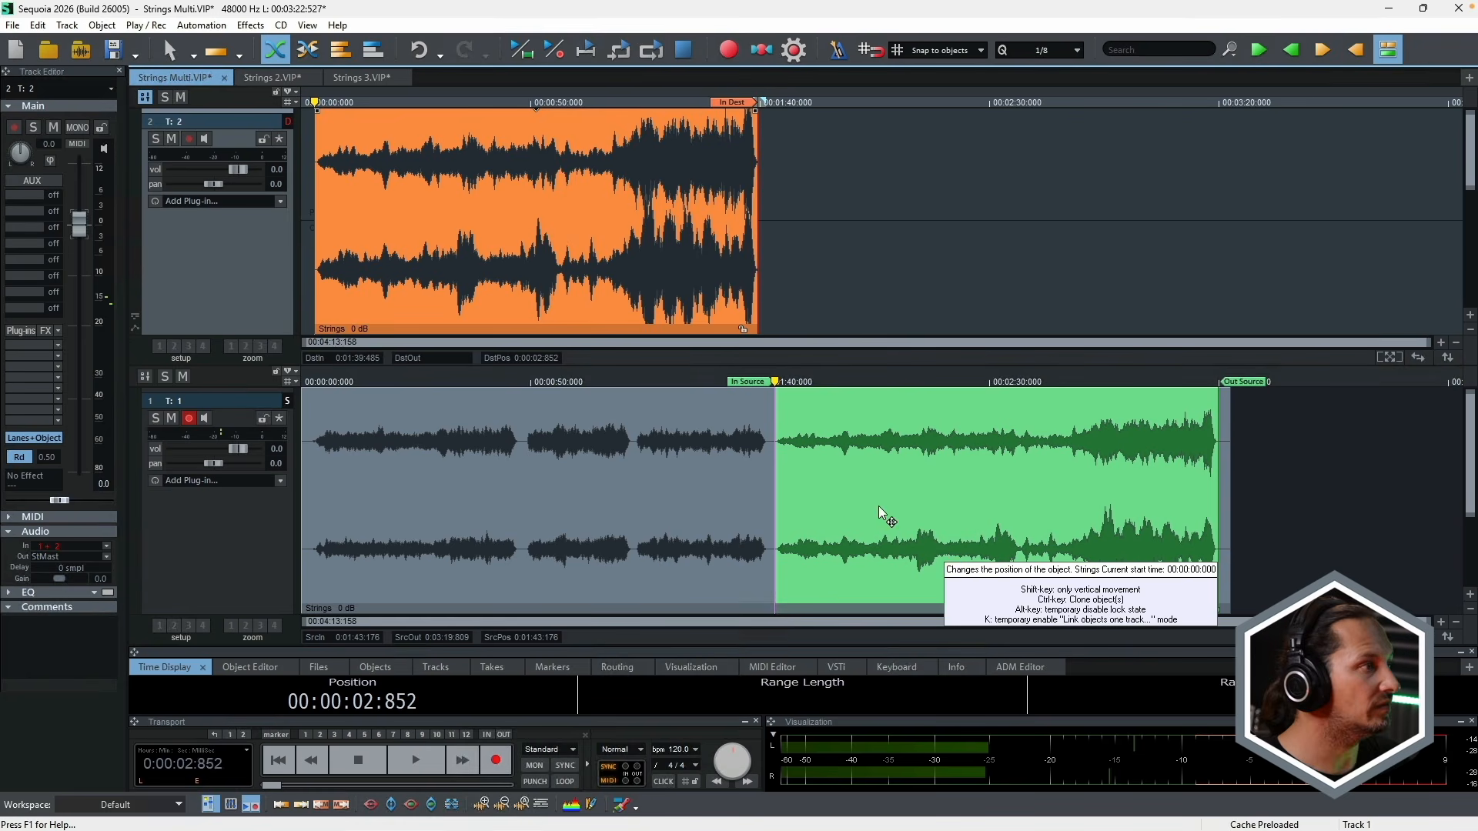
pyautogui.click(272, 78)
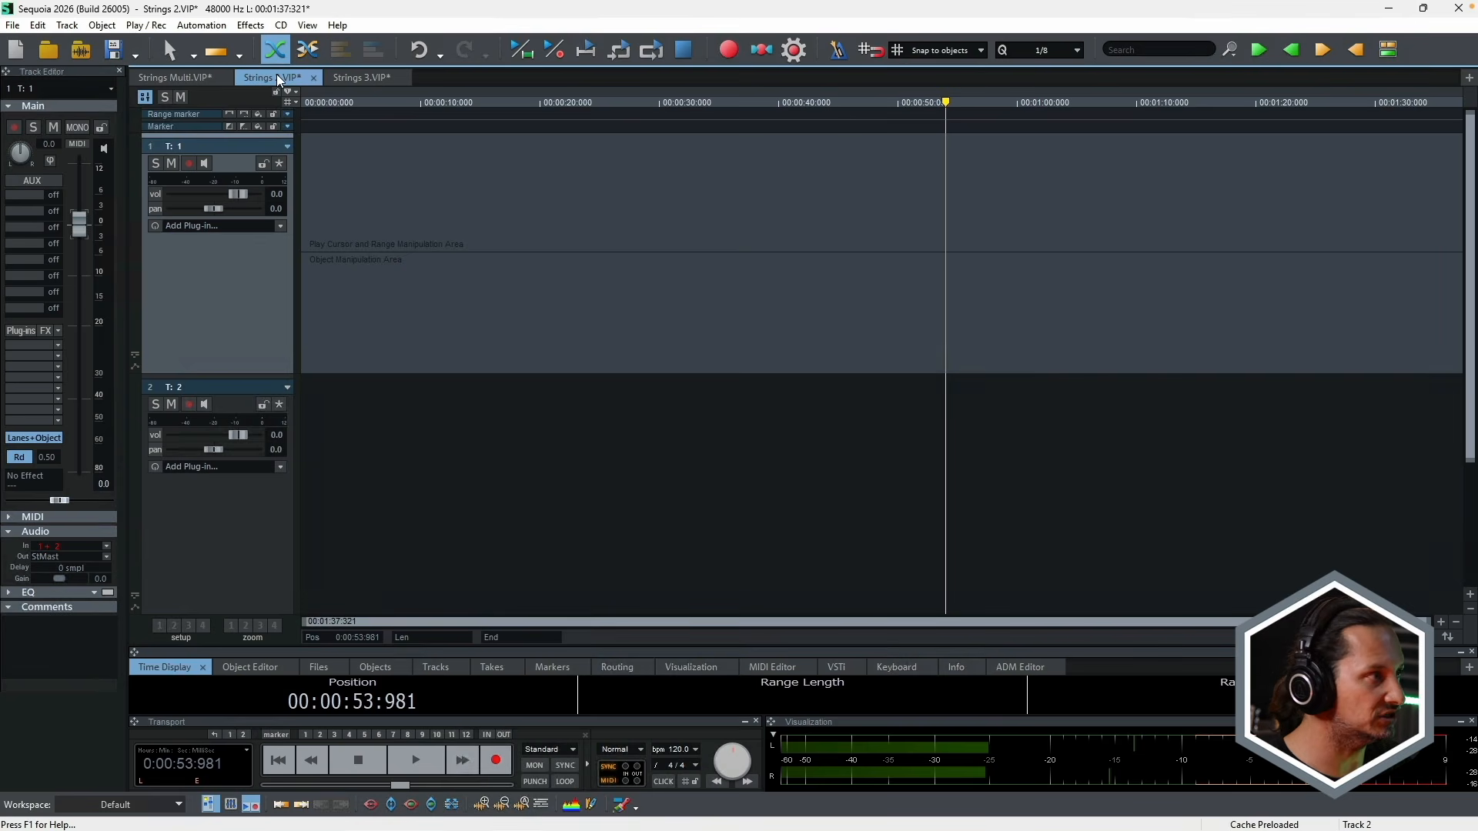
pyautogui.click(171, 78)
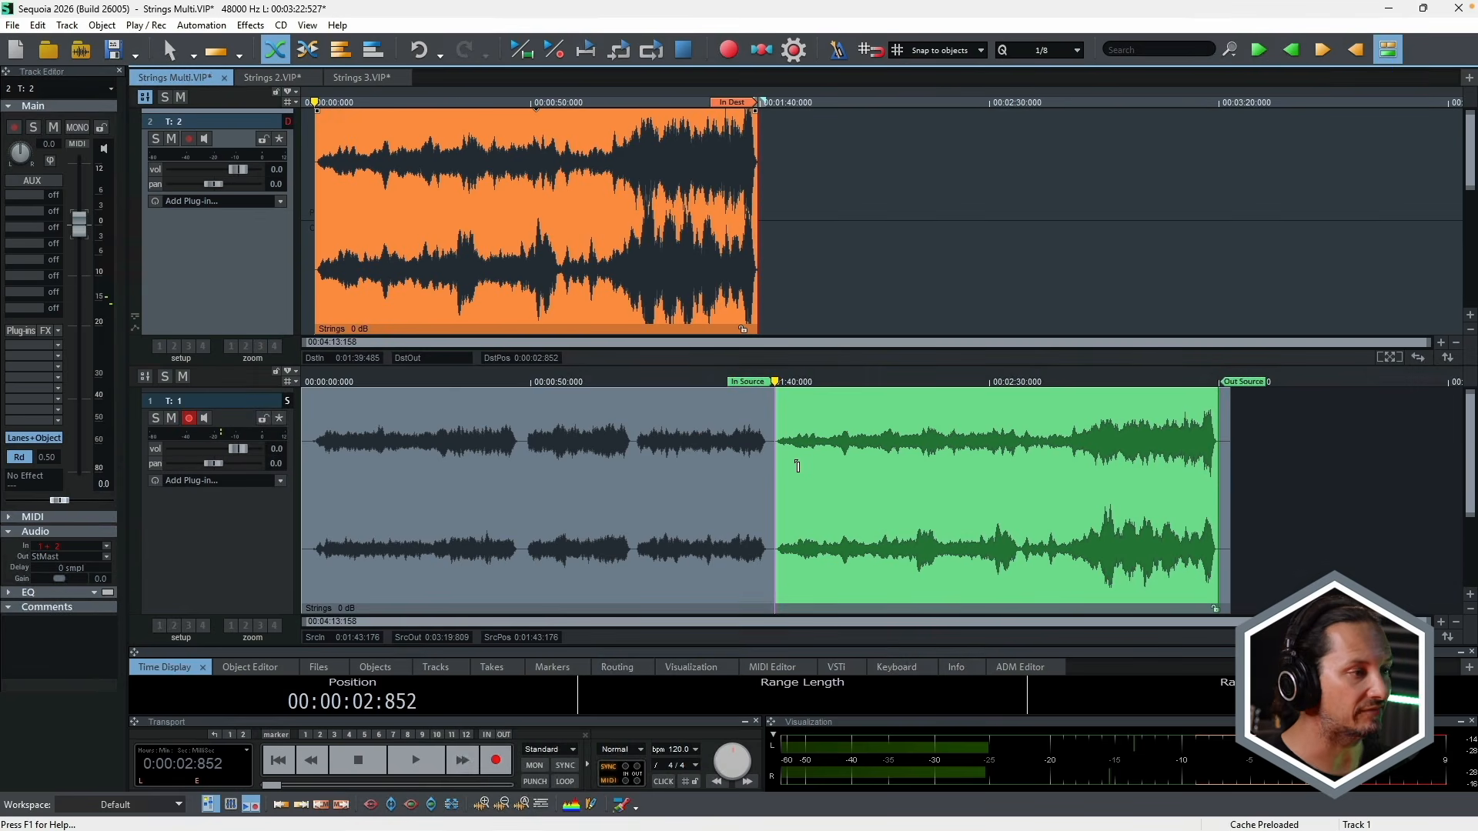
# - Mark the second section of track 1 in Strings Multi as the source range, from about 0:00:47.6 to 0:01:12.1
pyautogui.click(521, 380)
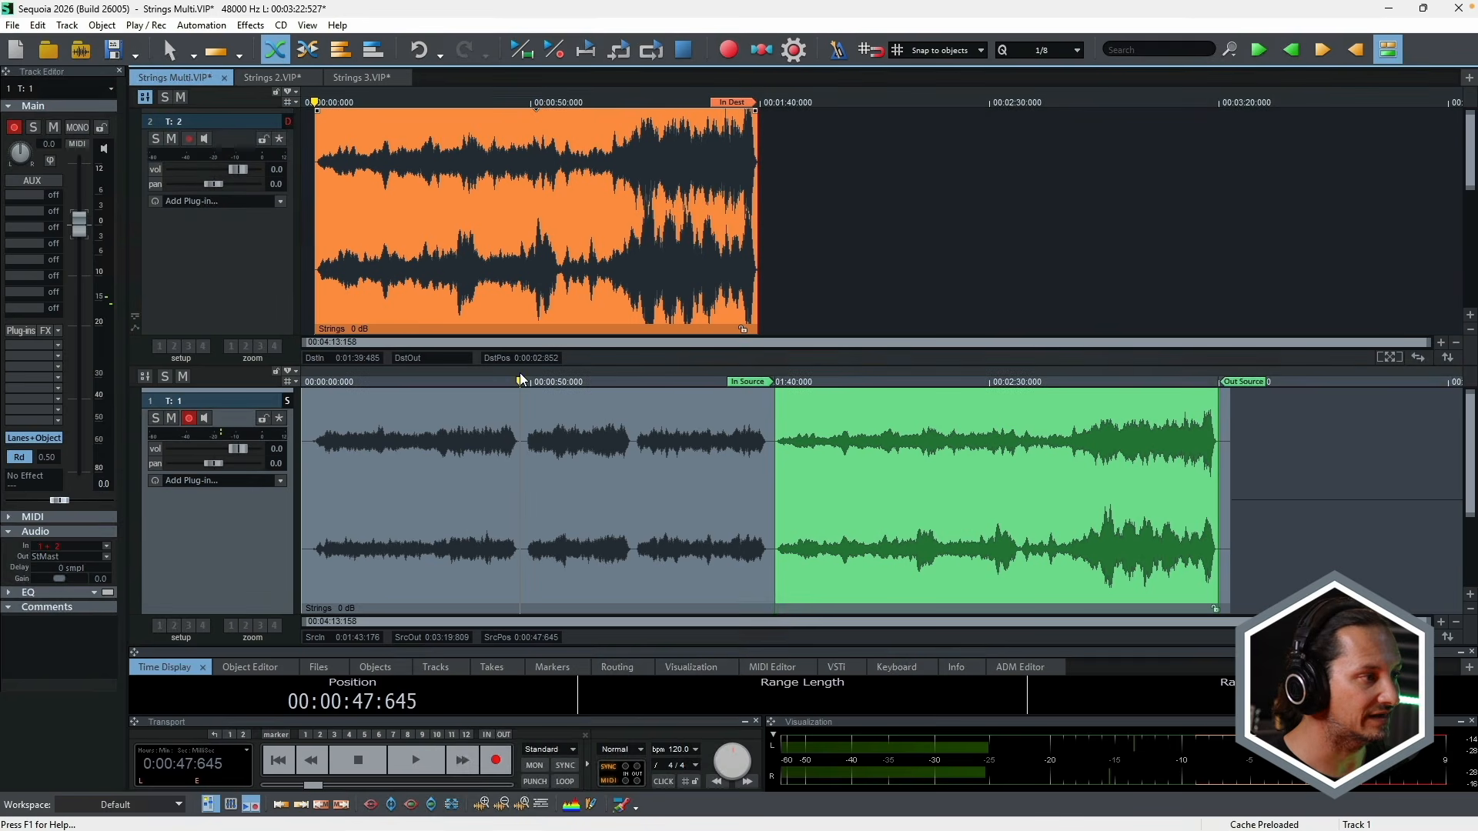
pyautogui.press('i')
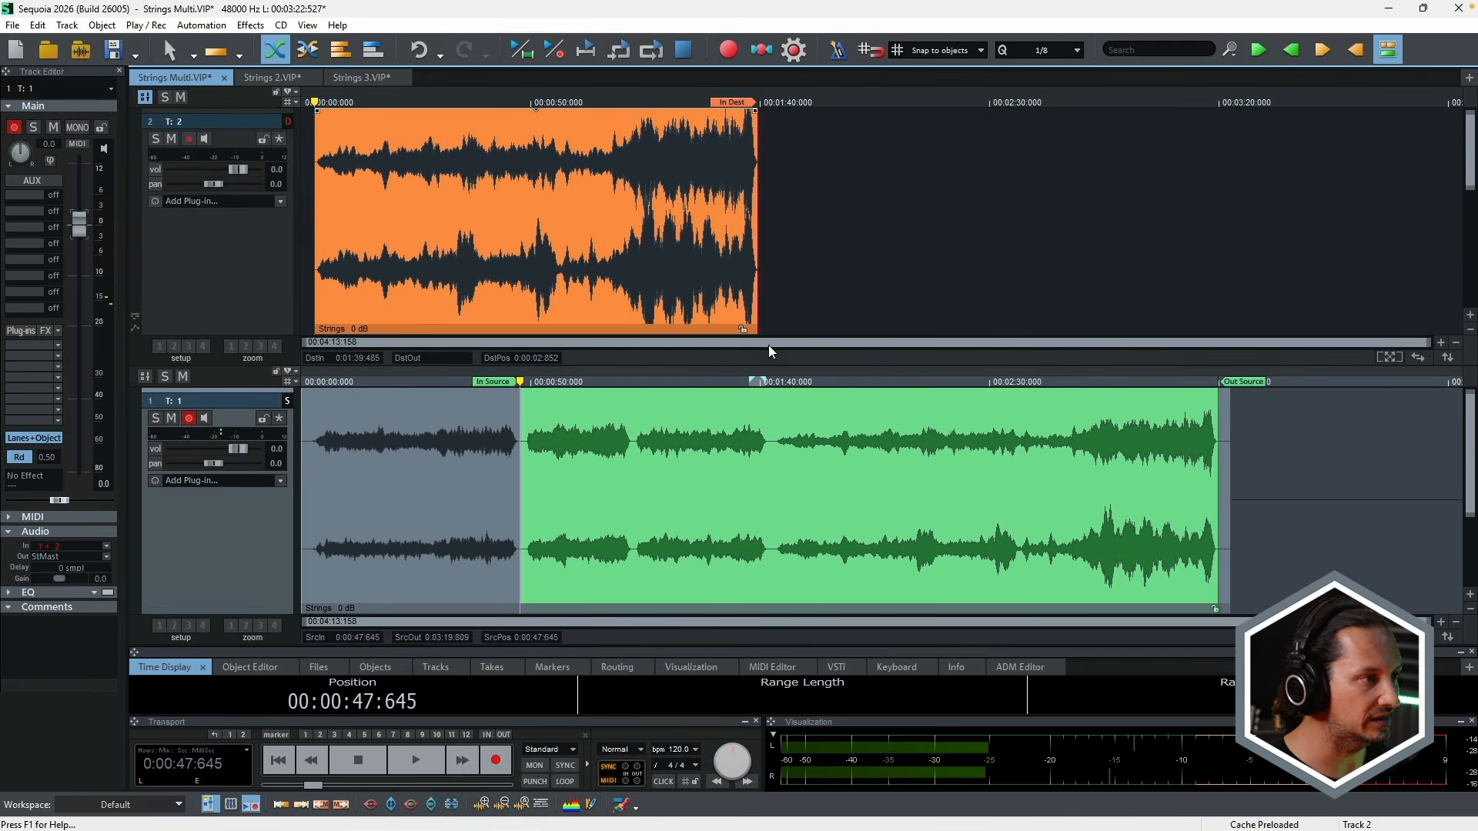
pyautogui.click(634, 382)
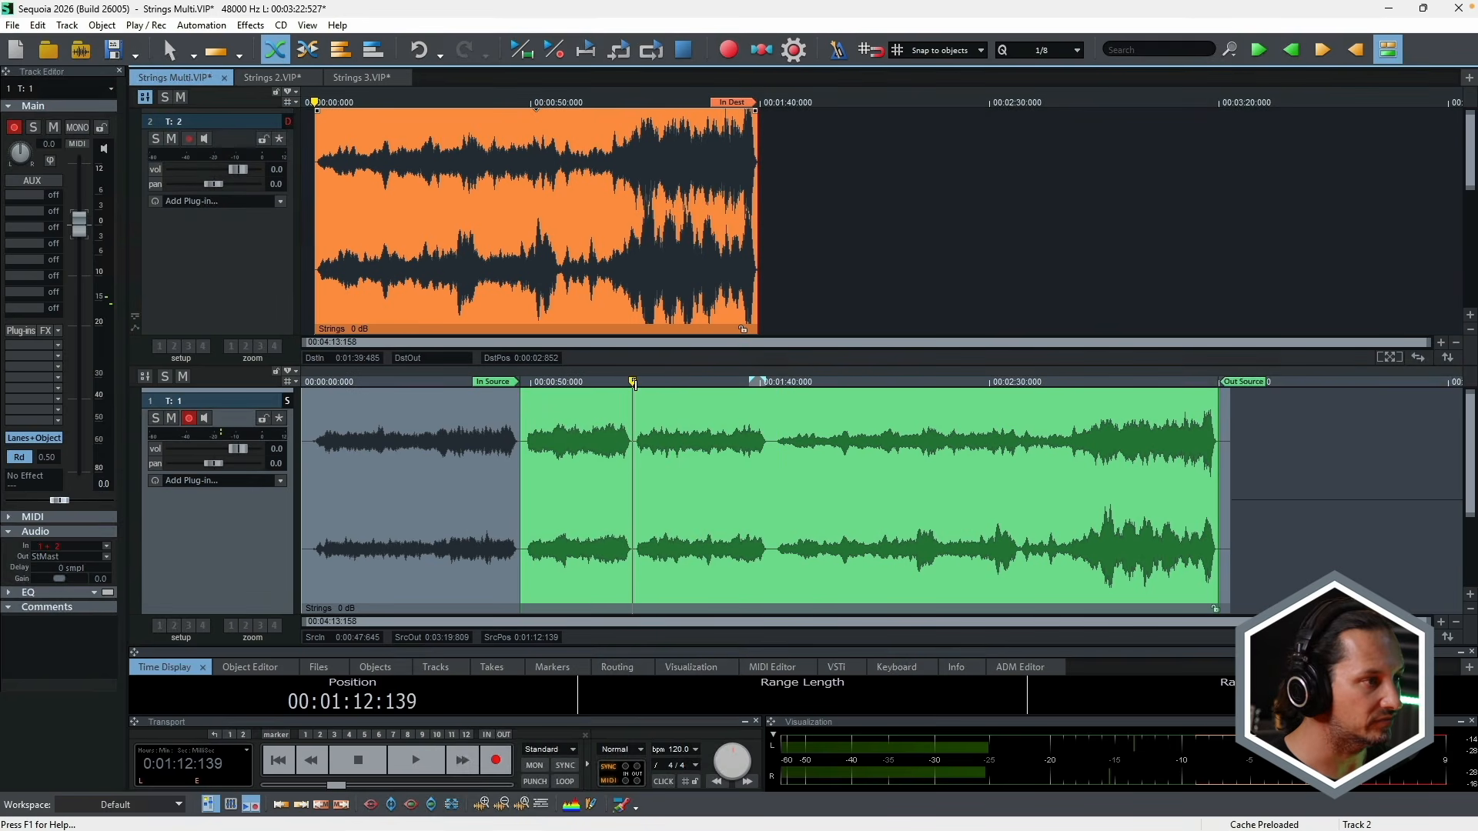
pyautogui.click(1292, 49)
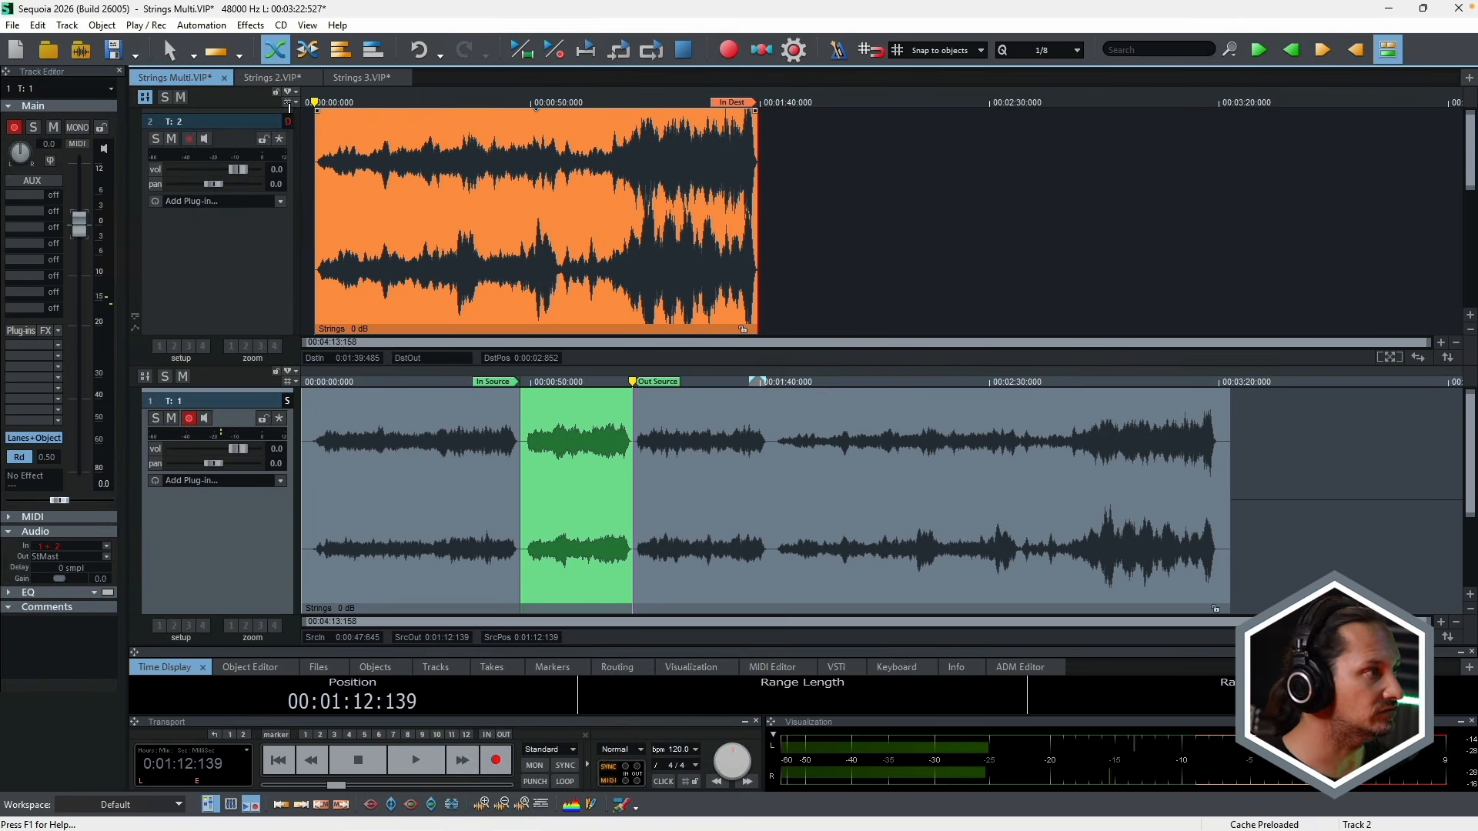
# - In the Strings 2 project, set the destination in point at about 0:00:05.7 and insert the Strings Multi source range onto track 1
pyautogui.click(274, 79)
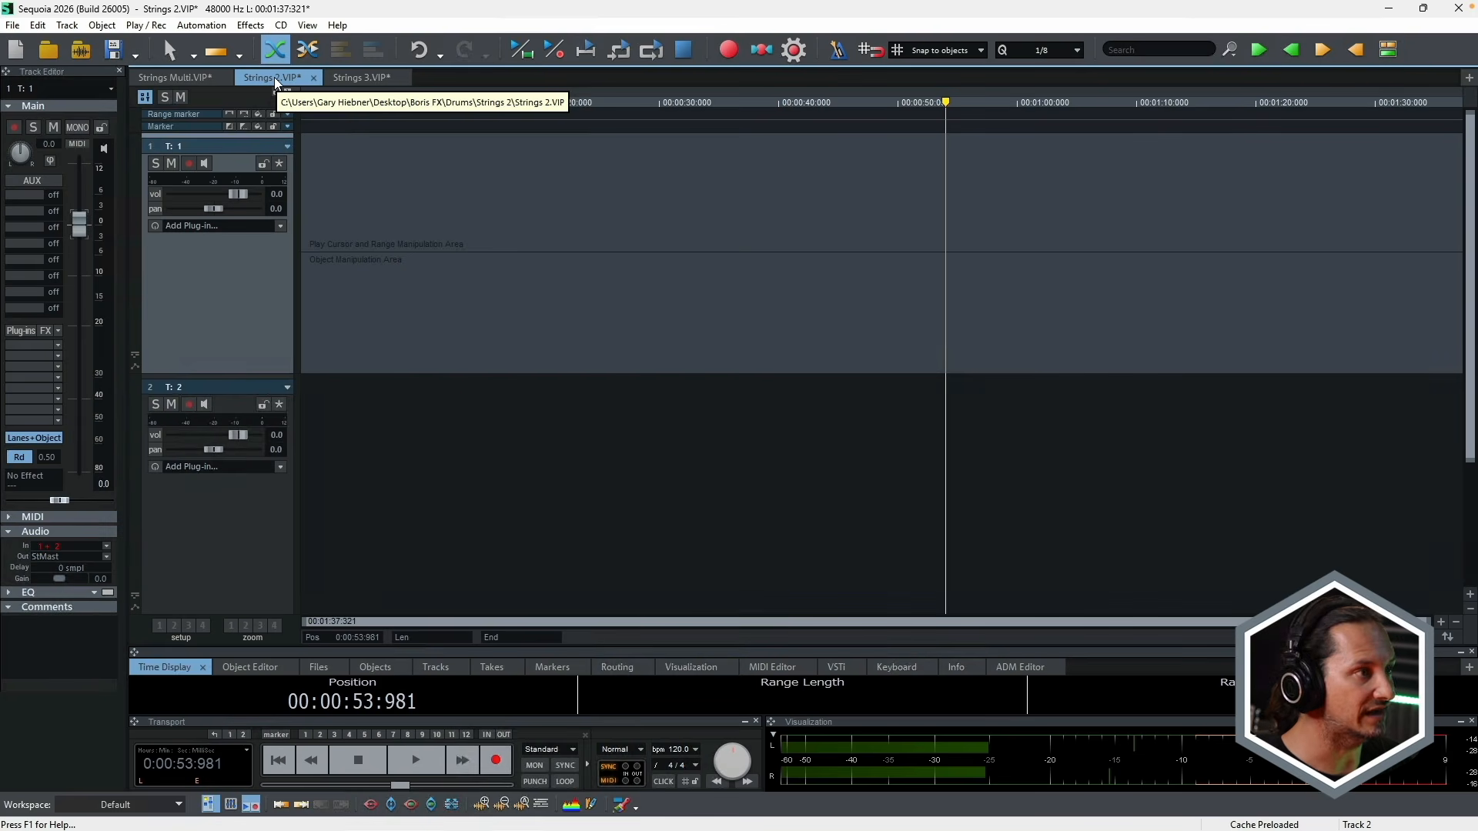
pyautogui.click(372, 110)
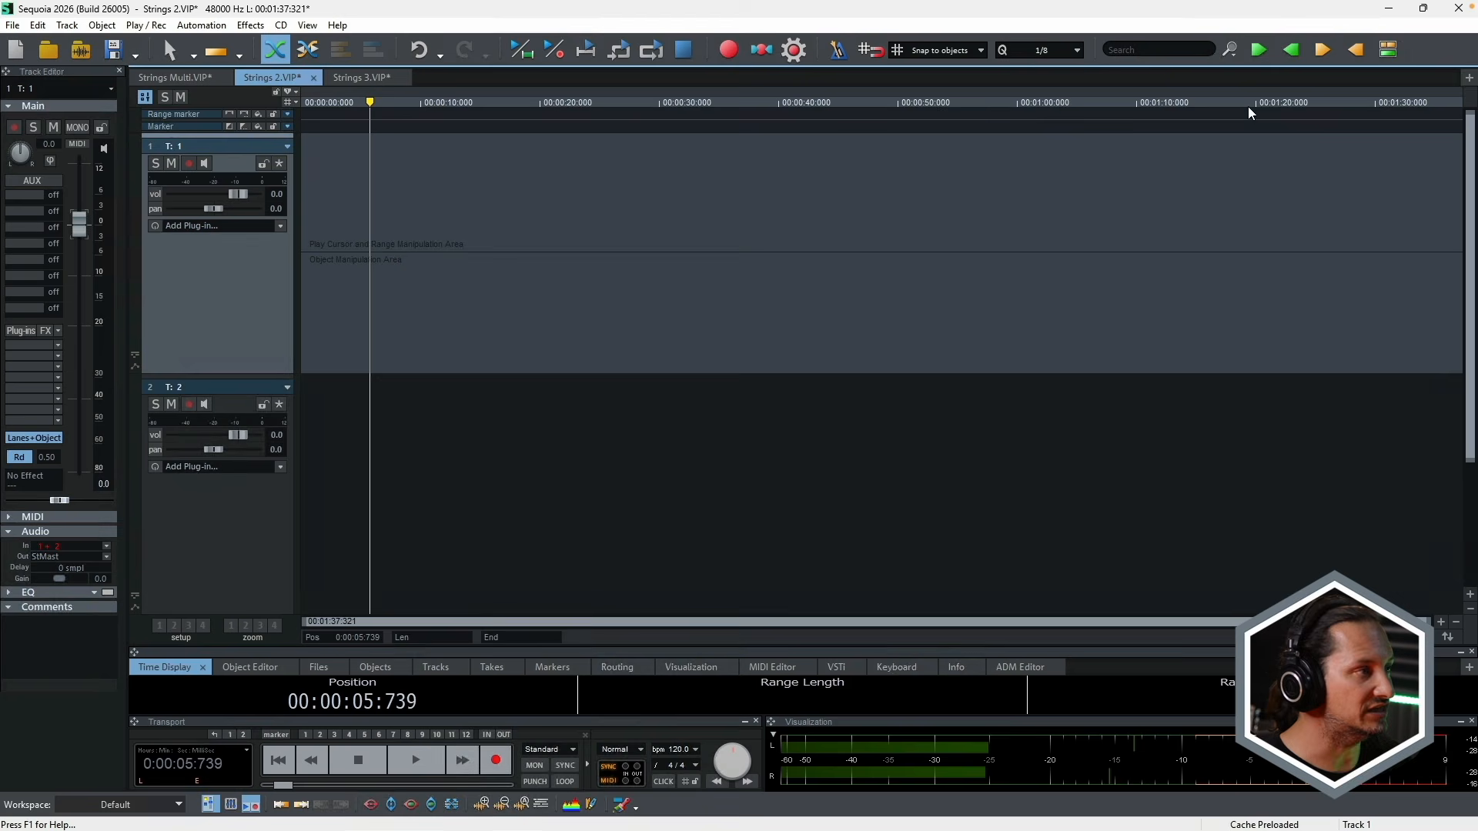
pyautogui.click(1322, 49)
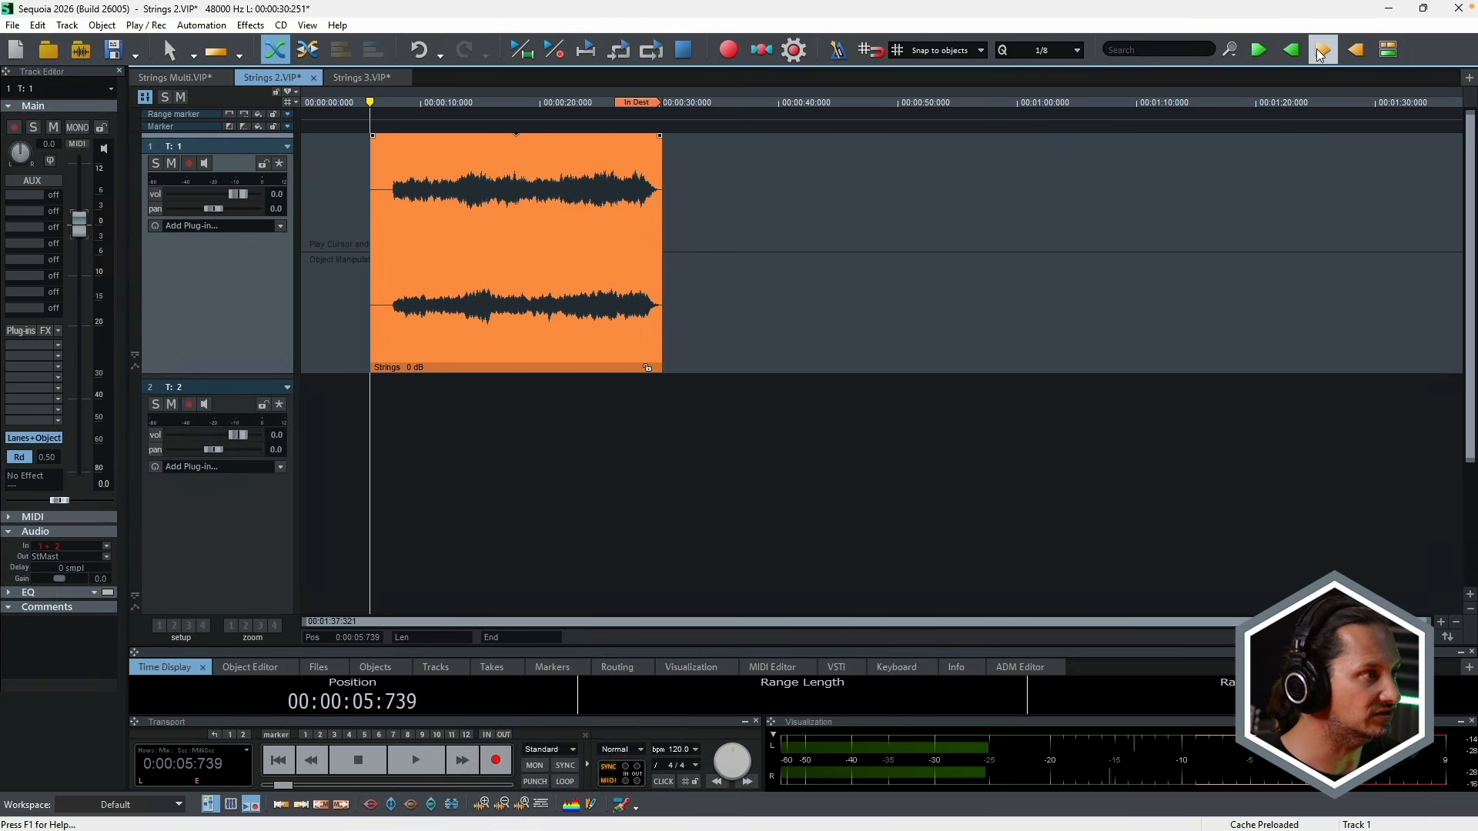
# - In Strings Multi, mark the first three sections of track 1 as the source range, from about 0:00:00.7 to 0:01:43.3
pyautogui.click(358, 76)
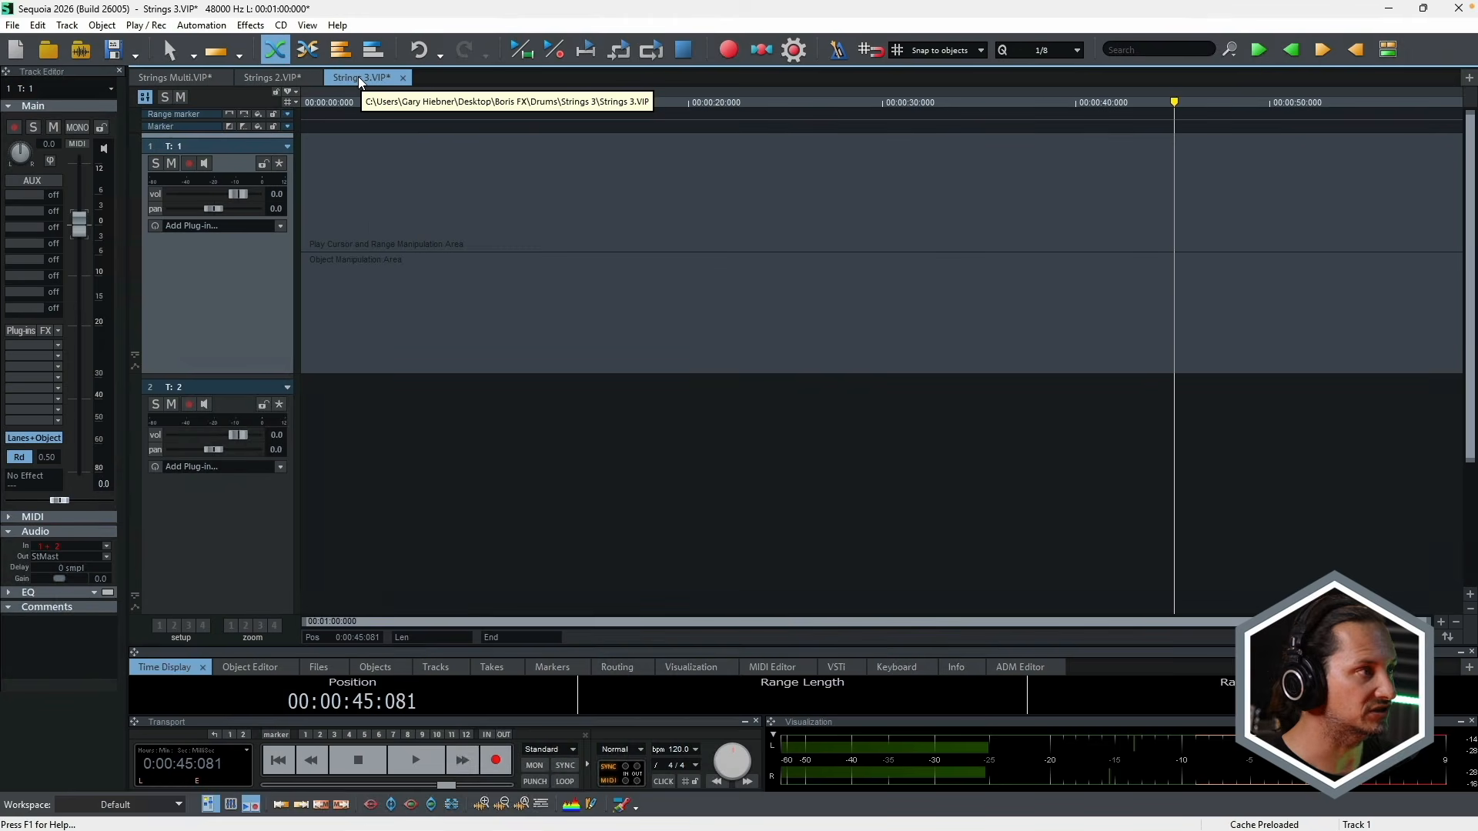
pyautogui.click(153, 79)
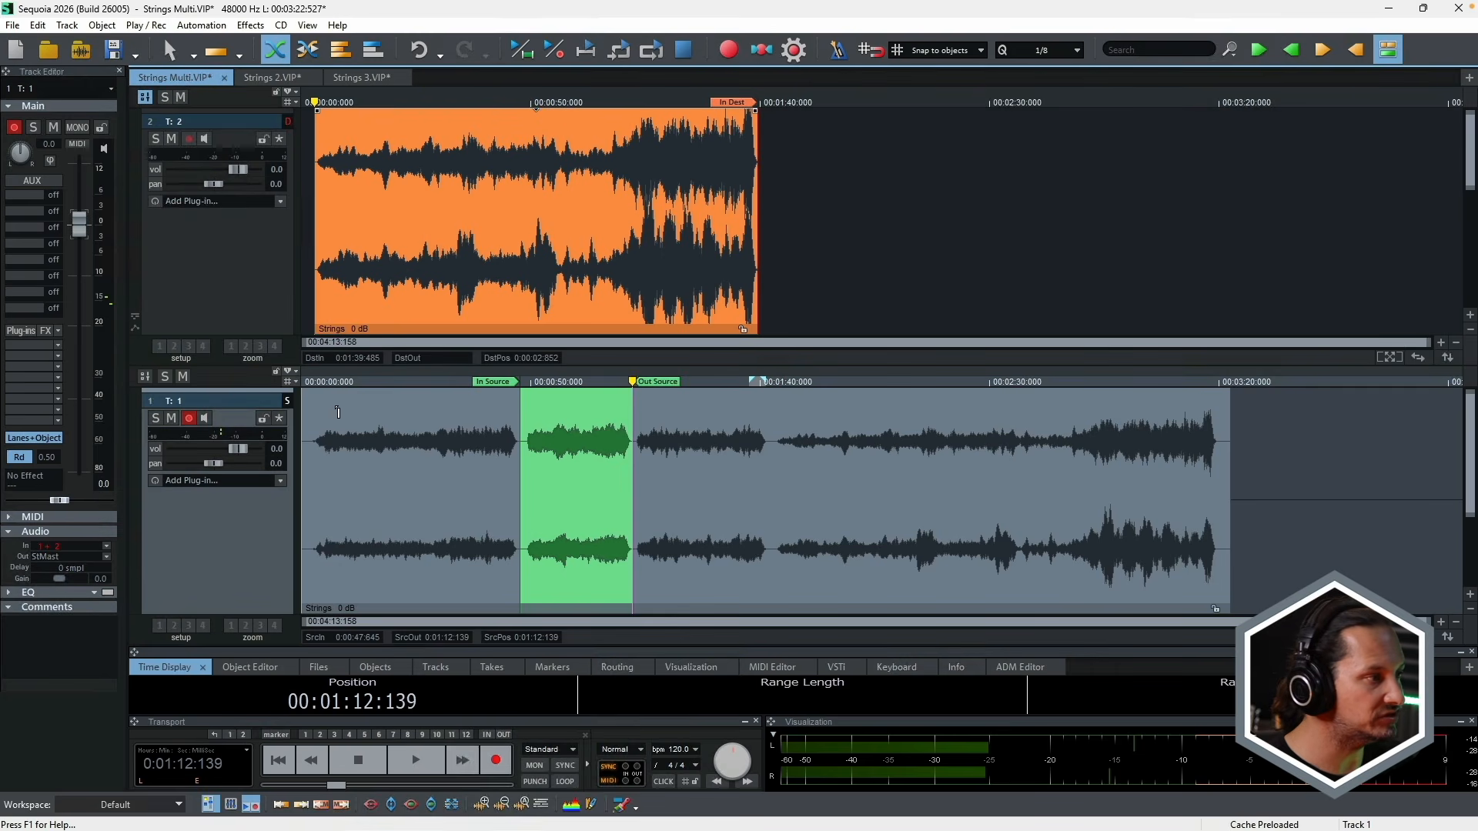
pyautogui.click(306, 435)
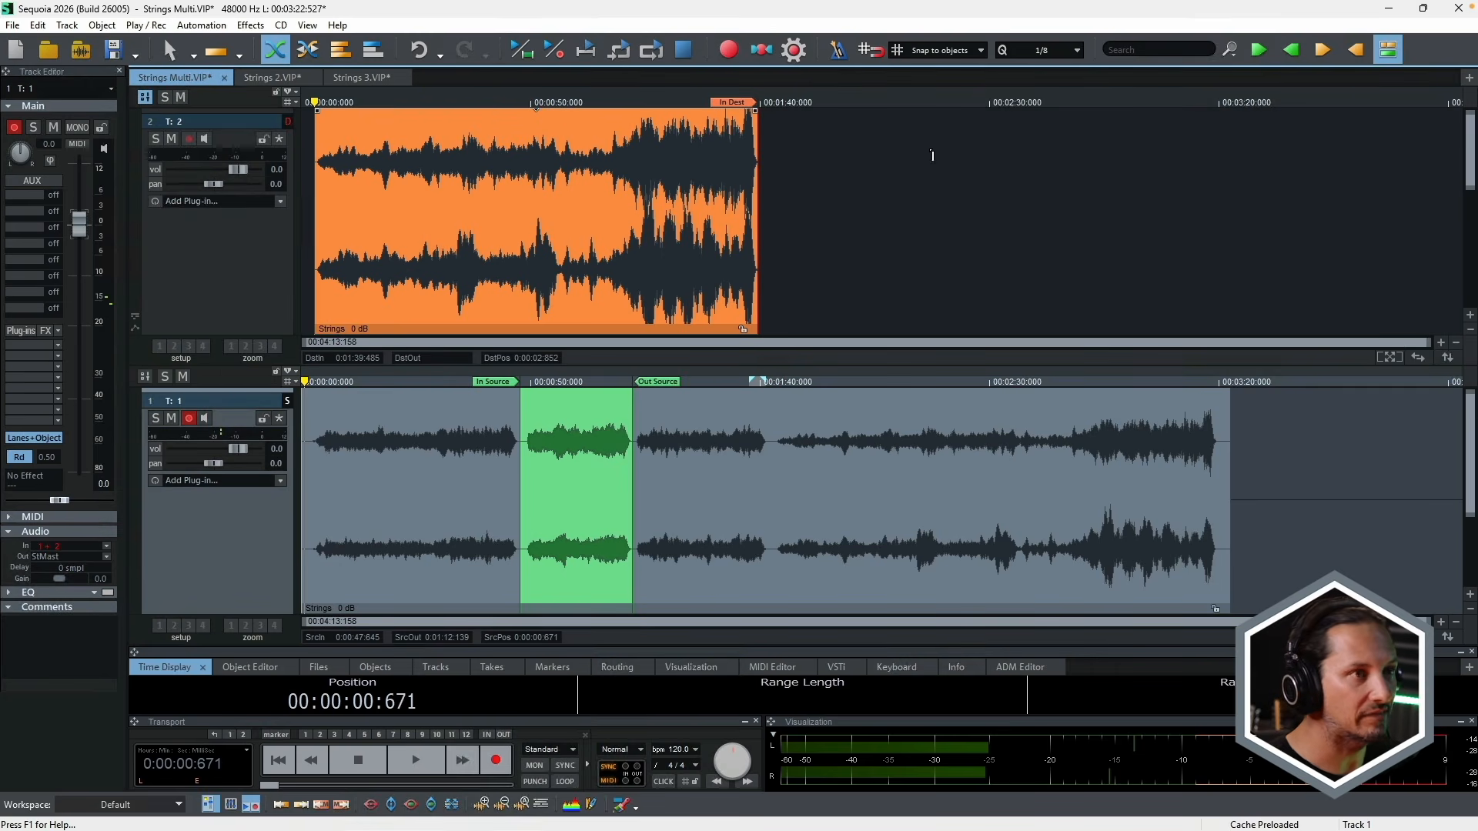
pyautogui.click(1258, 49)
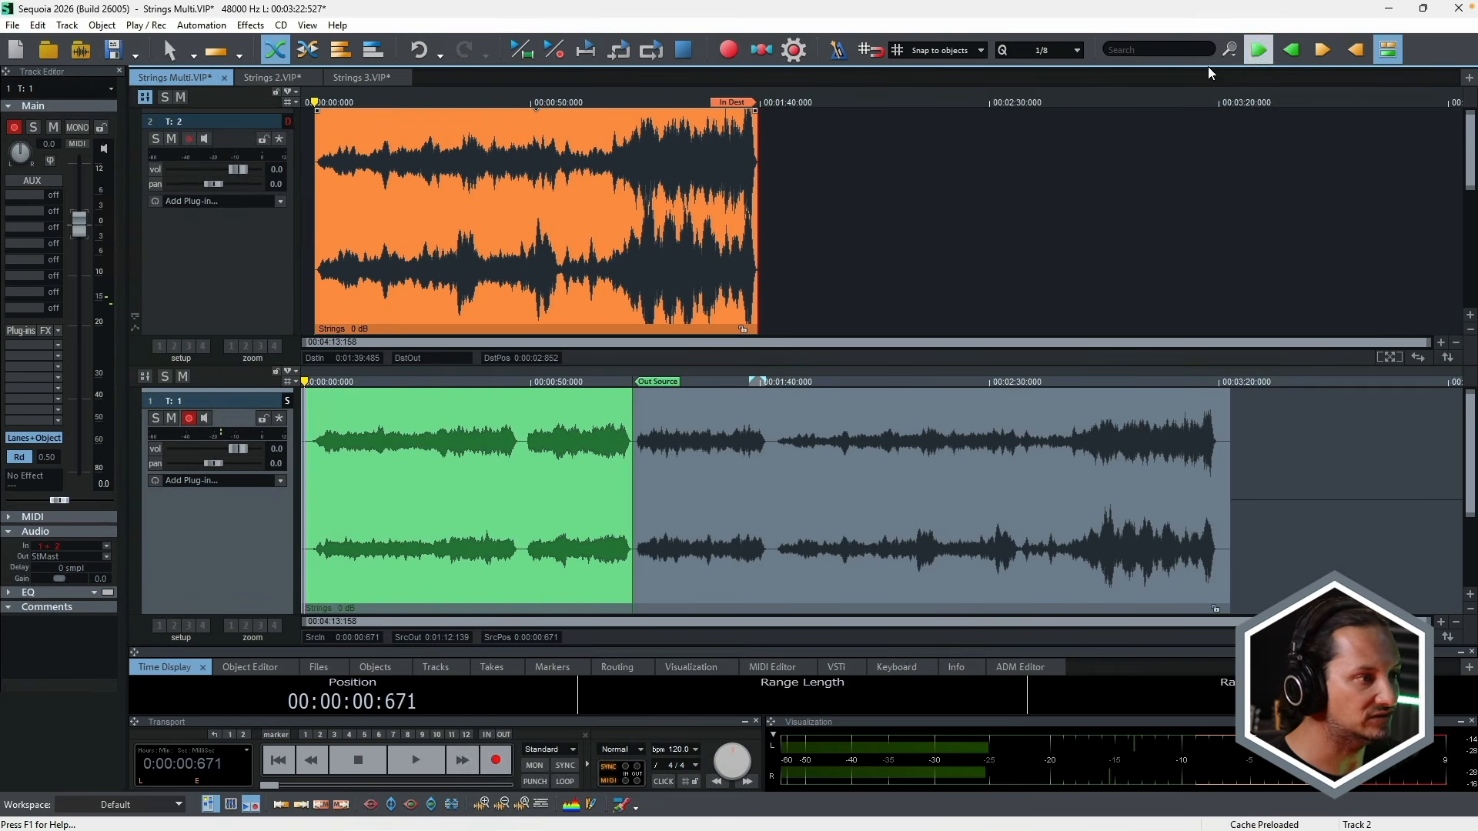
pyautogui.click(778, 383)
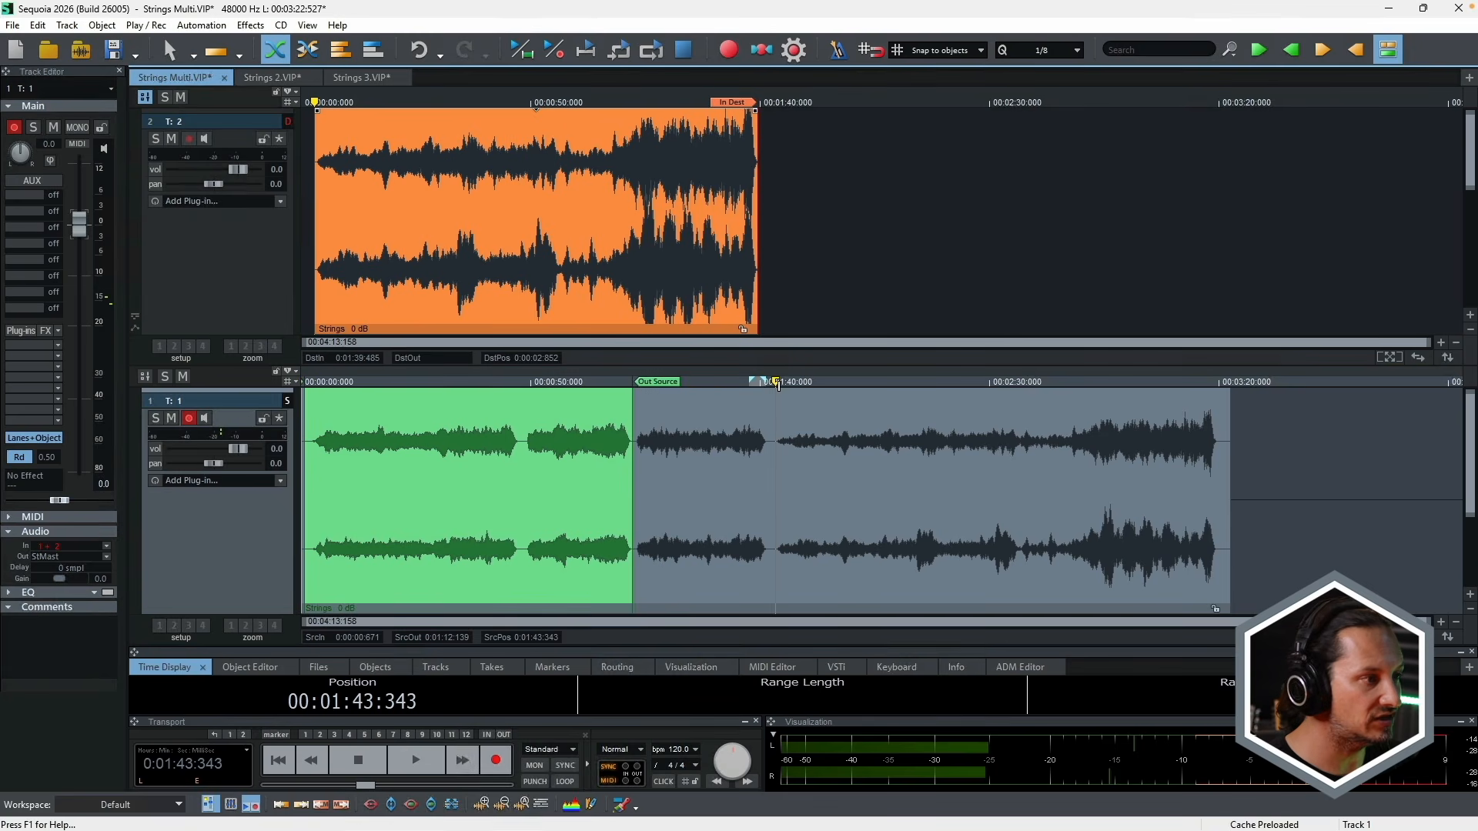
pyautogui.click(1290, 50)
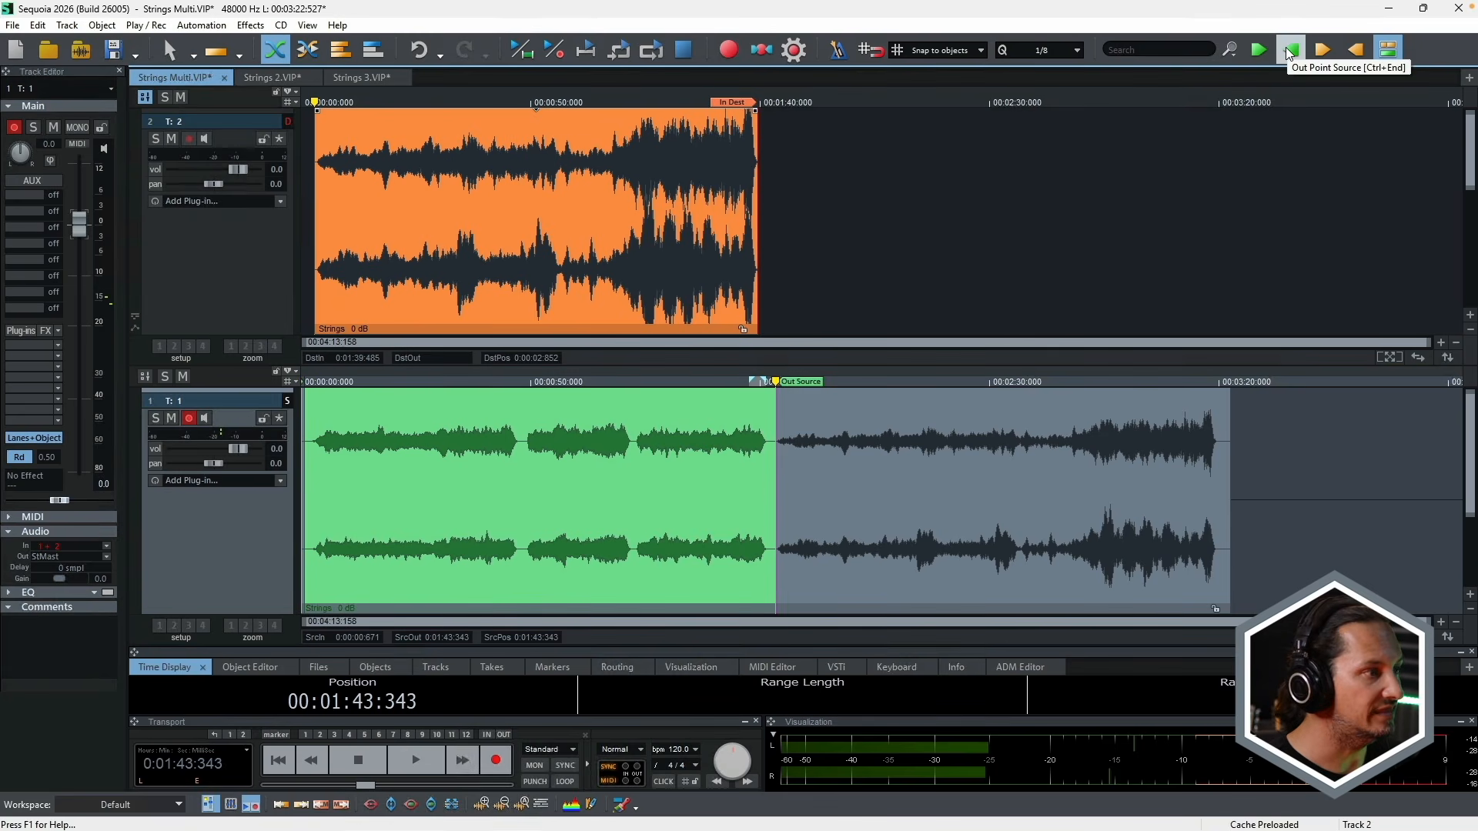
# - In the Strings 3 project, set the destination in point at about 0:00:00.8 and insert the source range onto track 1
pyautogui.click(364, 77)
pyautogui.click(318, 124)
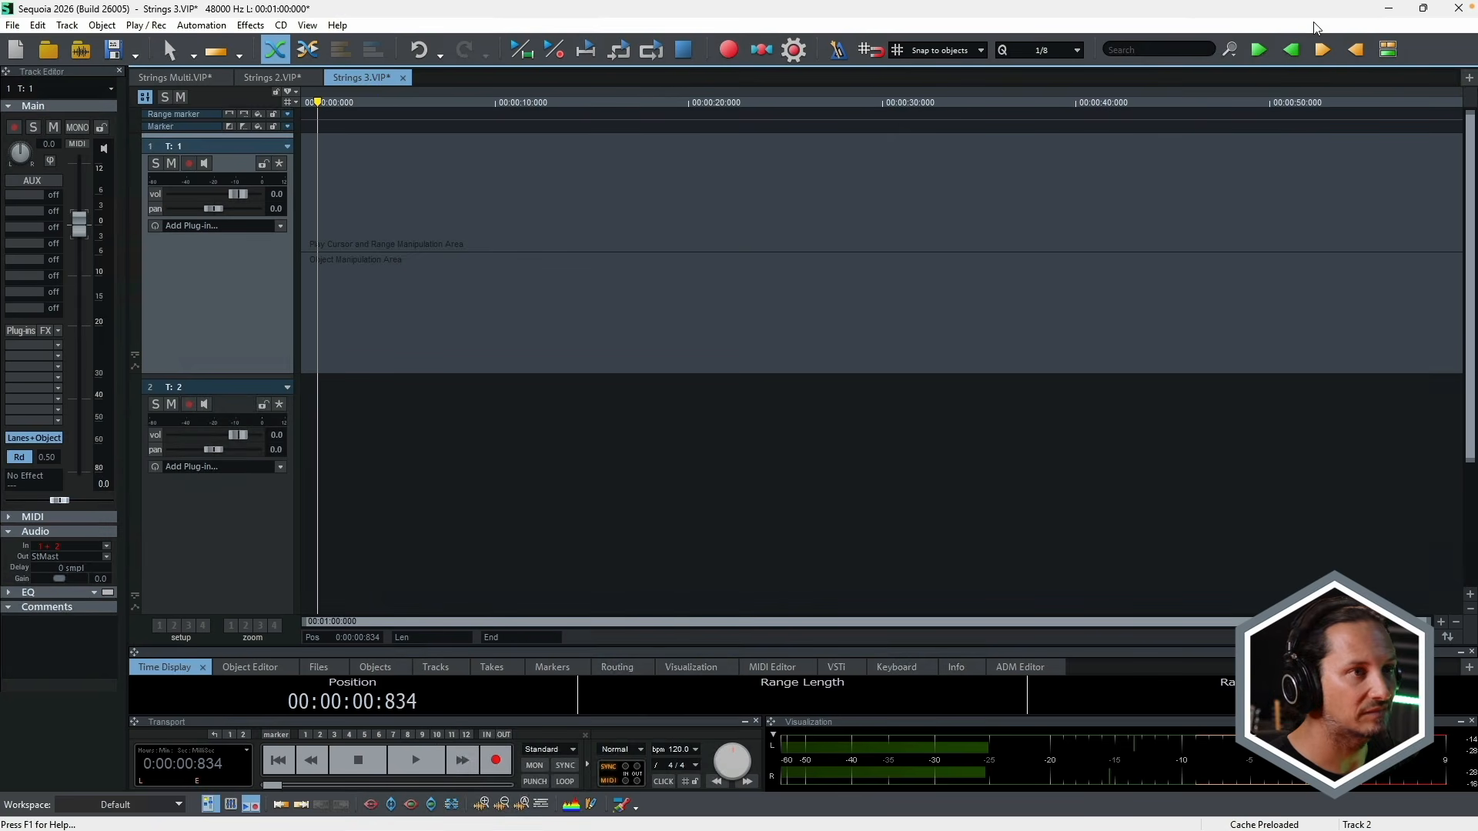
pyautogui.click(1323, 49)
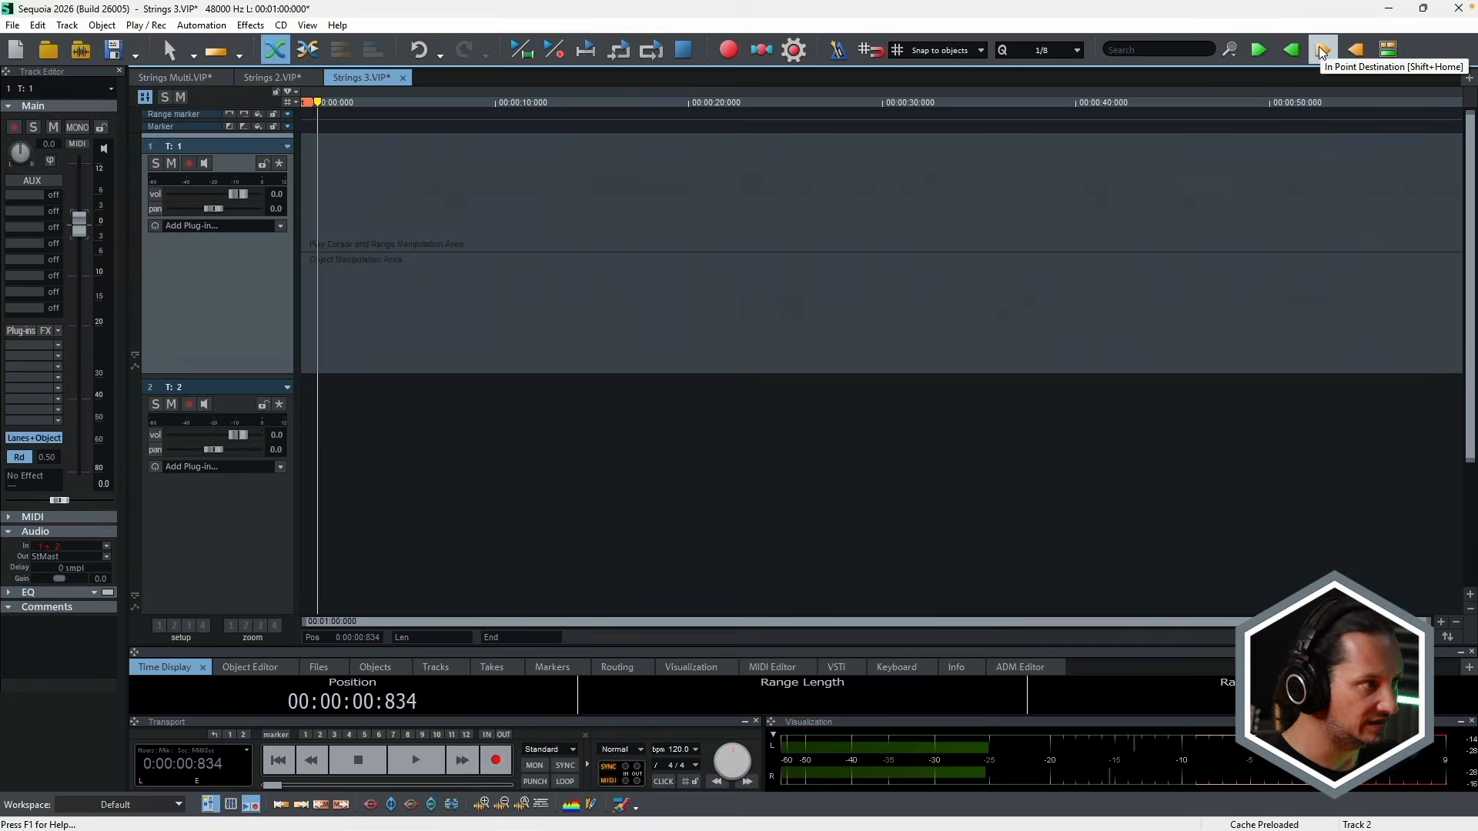
pyautogui.press('shift+Insert')
pyautogui.hotkey('ctrl', 'Down')
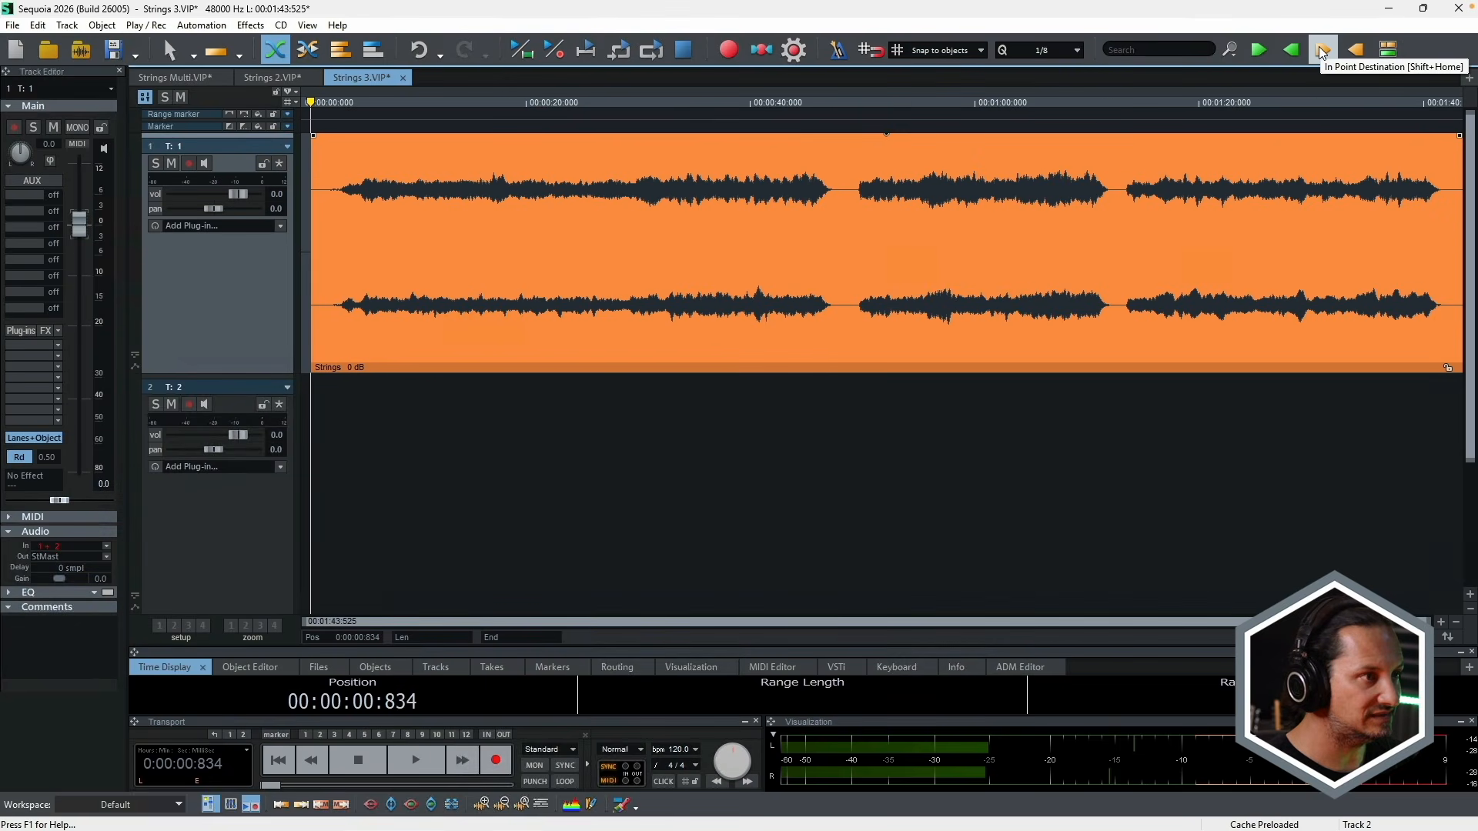
# - Place the Strings 3 playhead at about 0:00:48.1, and mark about 0:02:41.4 to 0:03:19.3 of Strings Multi's track 1 as the source range
pyautogui.click(842, 127)
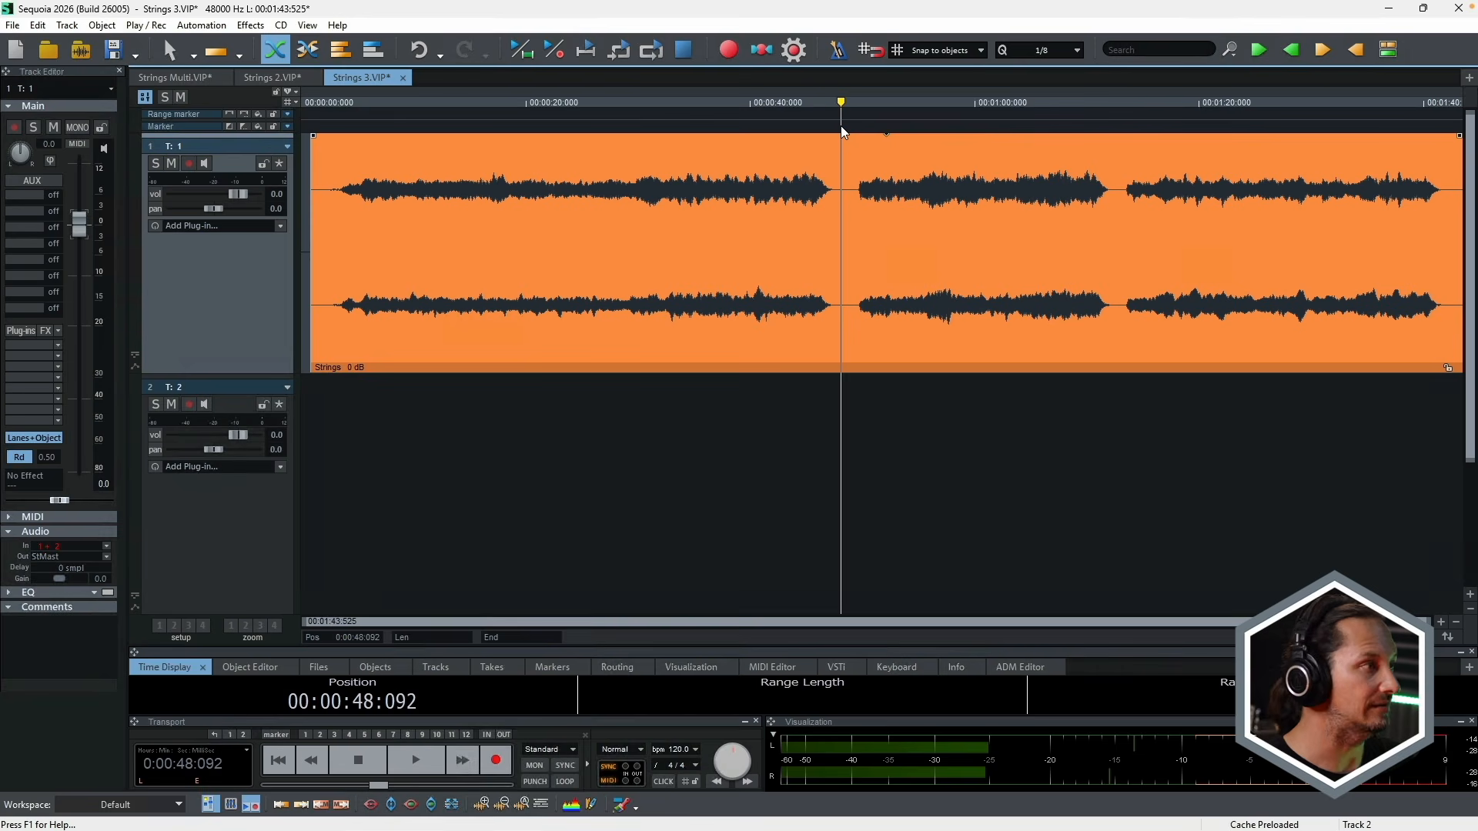
pyautogui.click(179, 77)
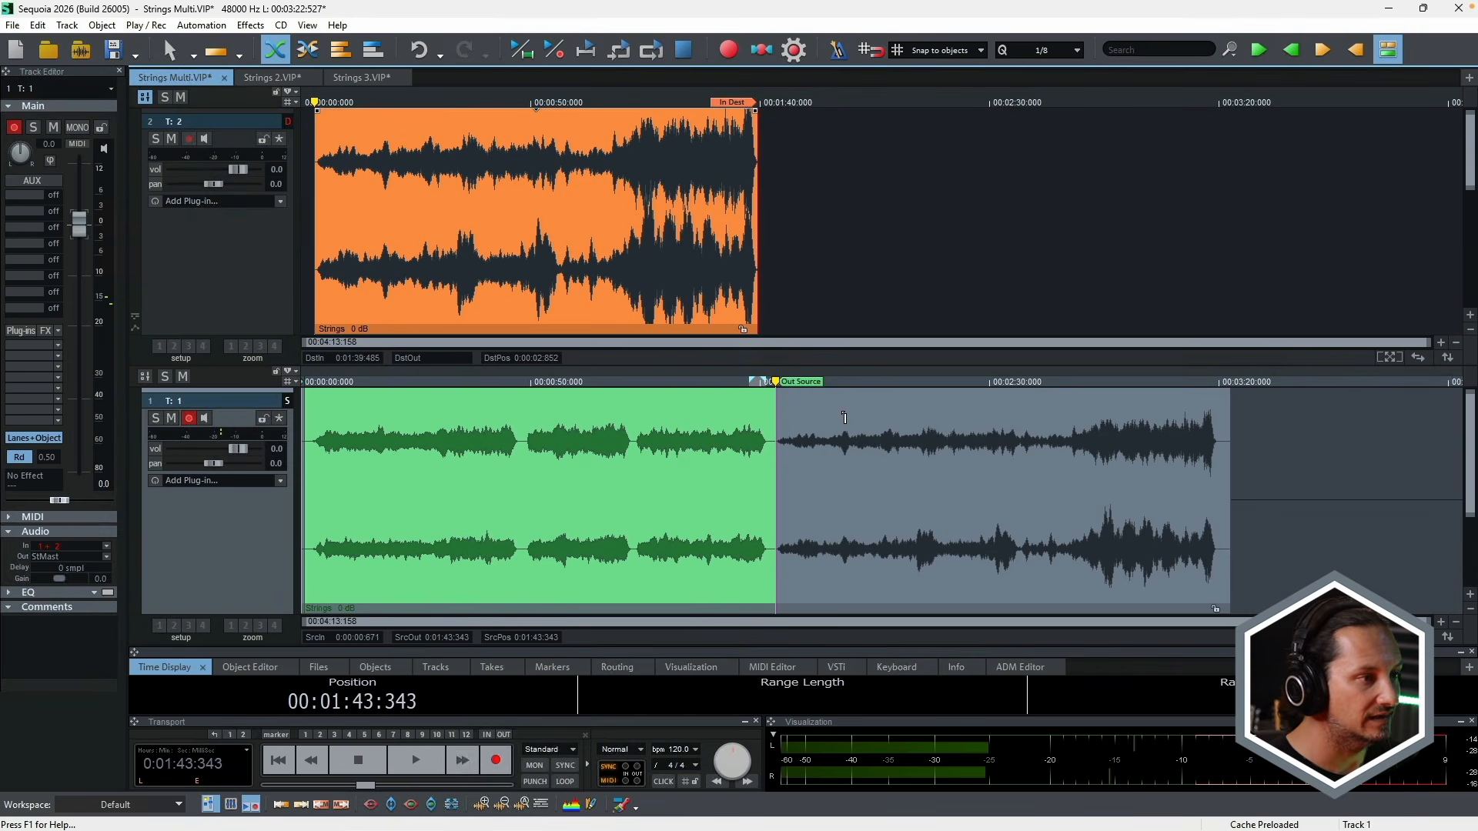
pyautogui.click(1044, 437)
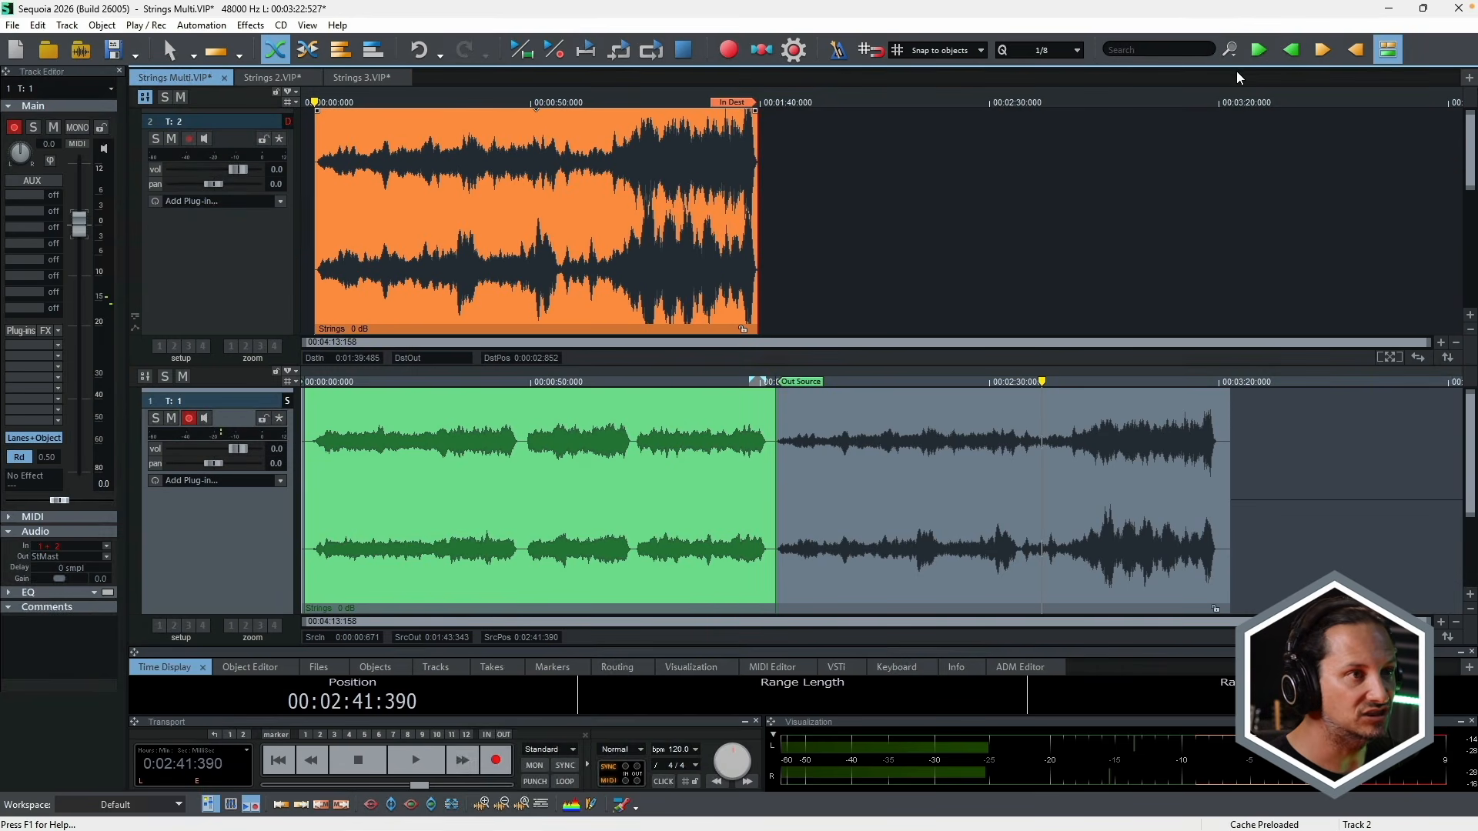
pyautogui.click(1258, 50)
pyautogui.click(1217, 382)
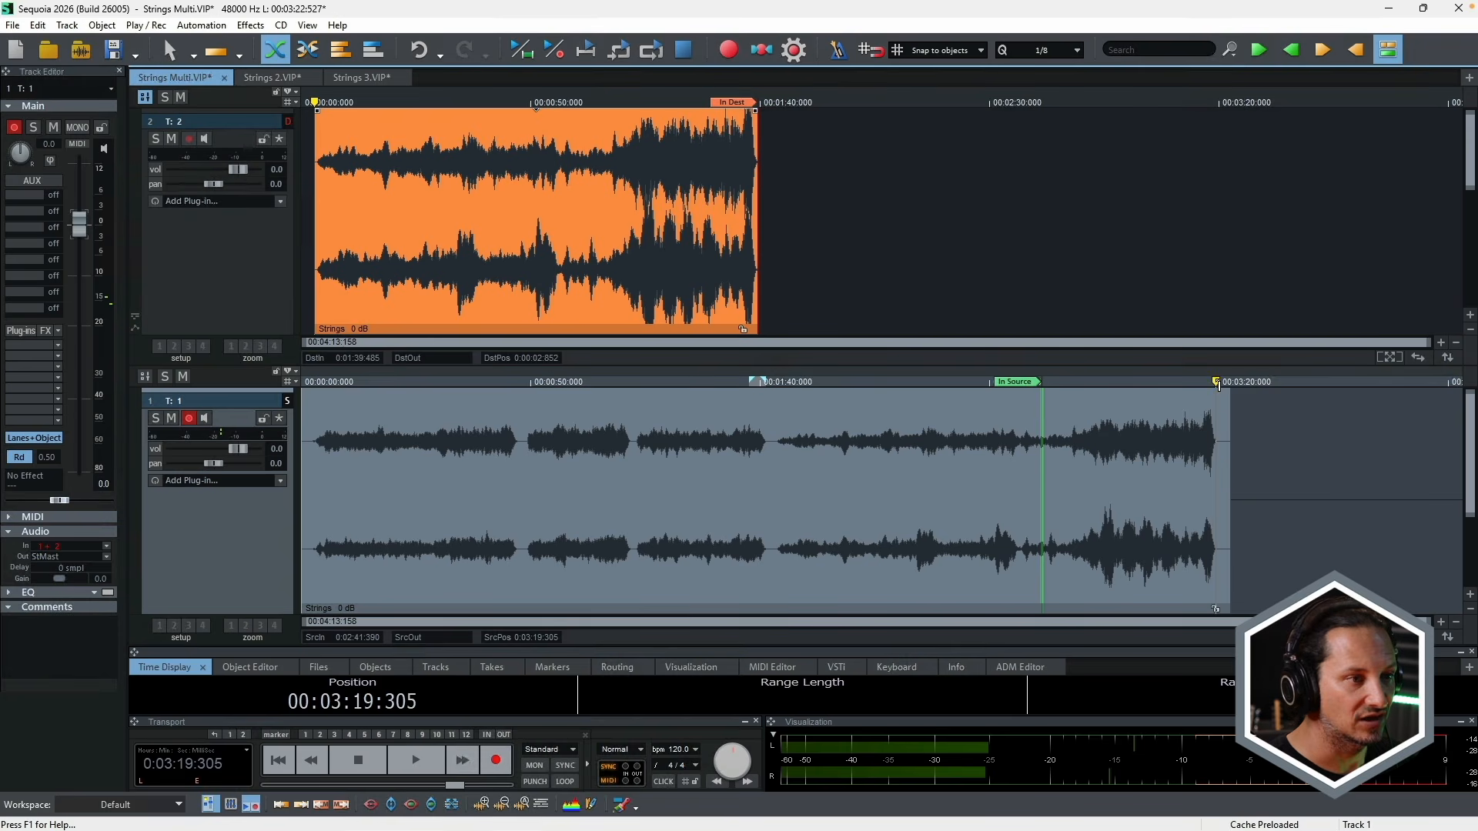
pyautogui.click(1290, 52)
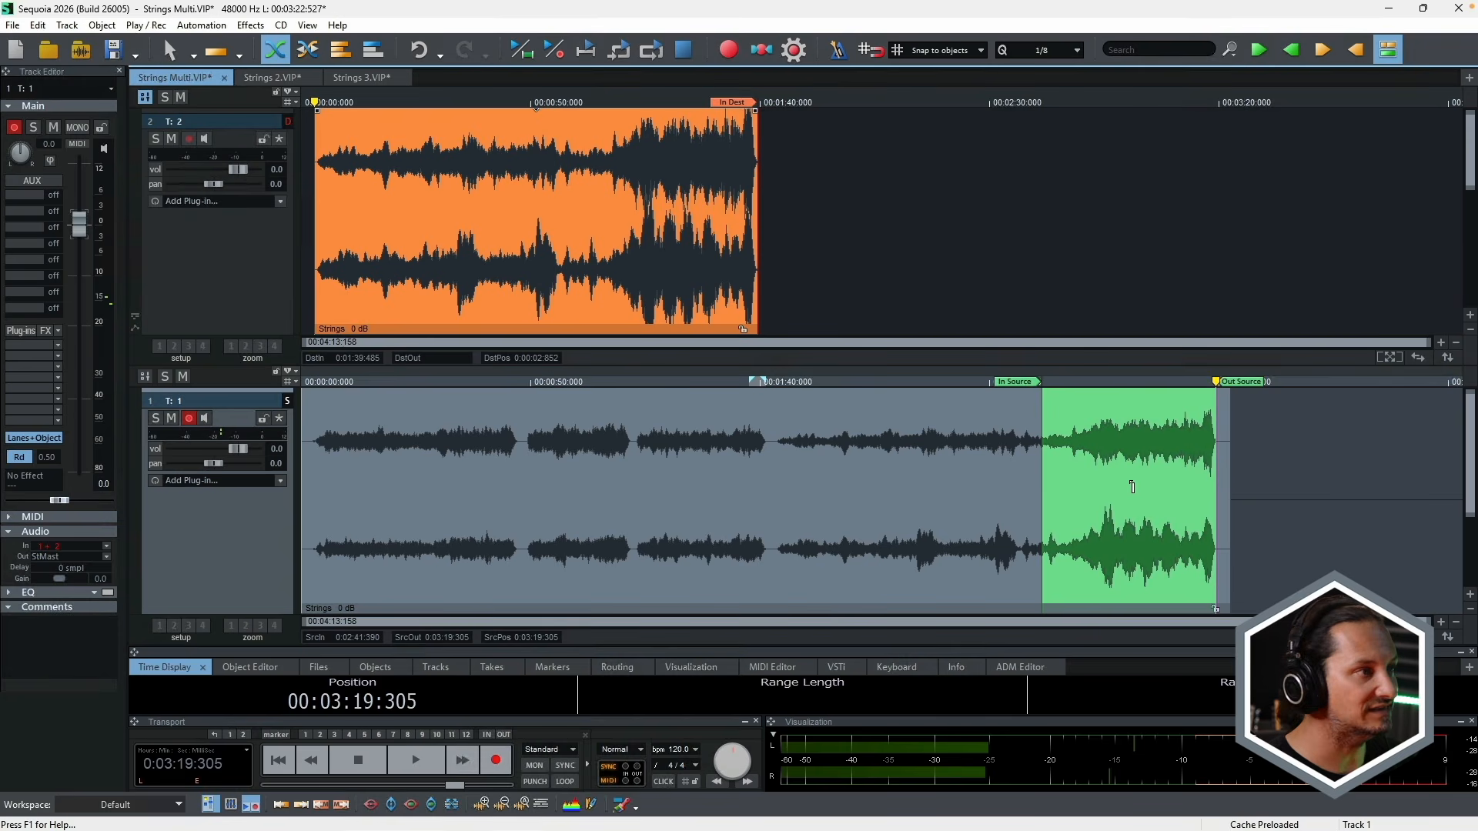
# - In Strings 3, set the destination in point at the playhead and insert the marked closing section between the first two sections
pyautogui.click(360, 78)
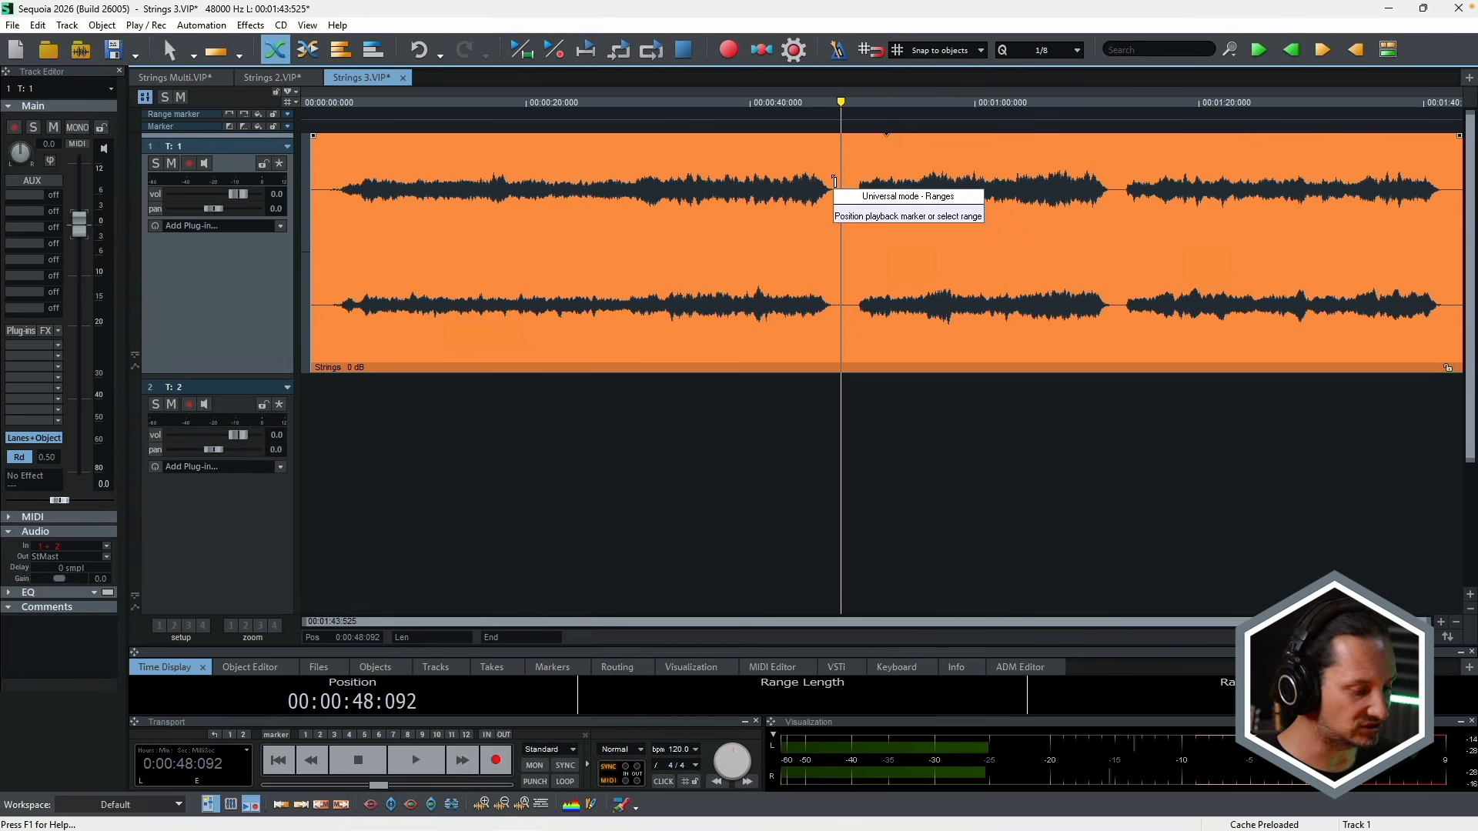
pyautogui.click(1323, 51)
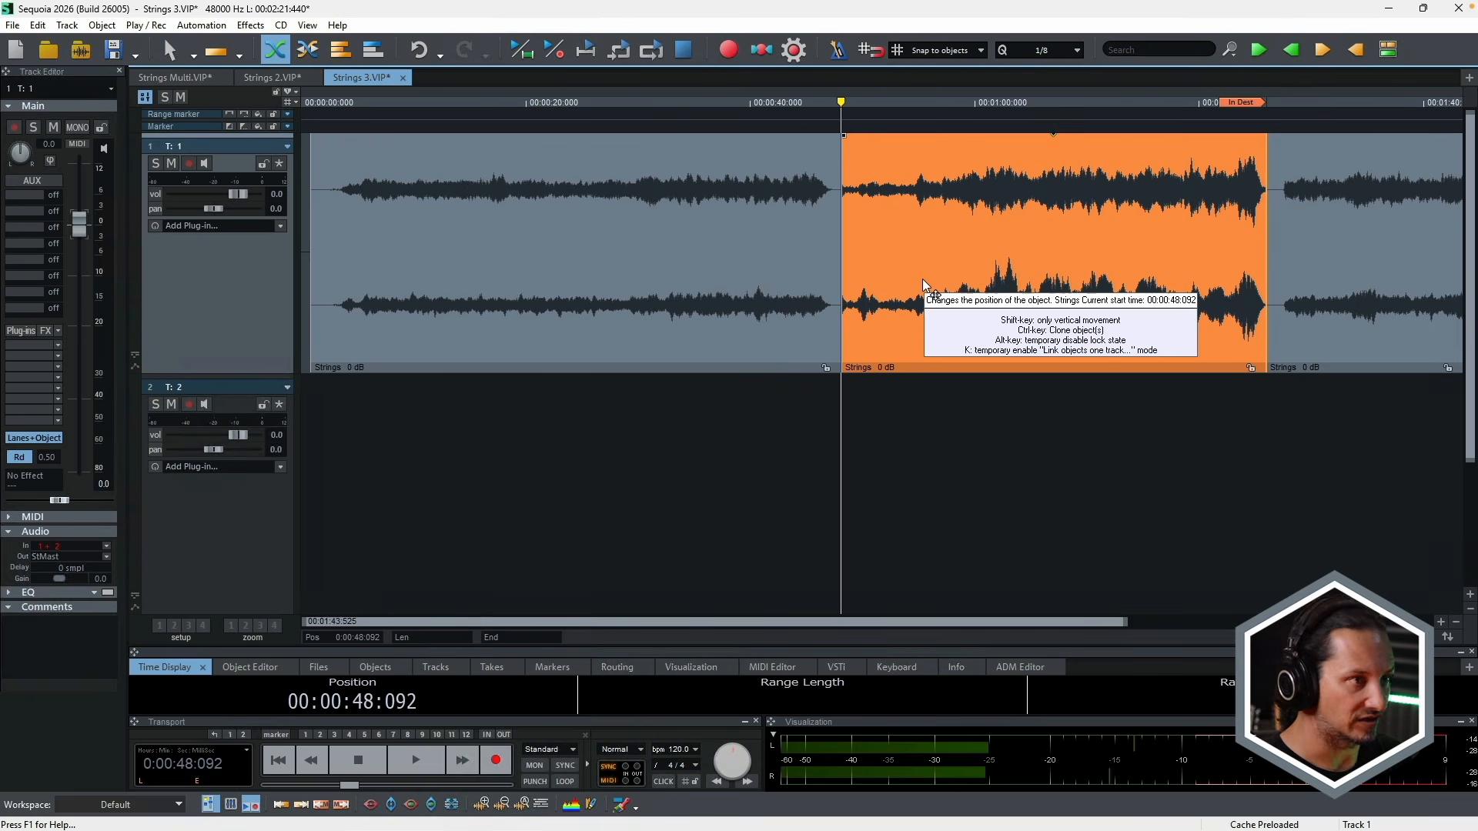
pyautogui.hotkey('ctrl', 'Down')
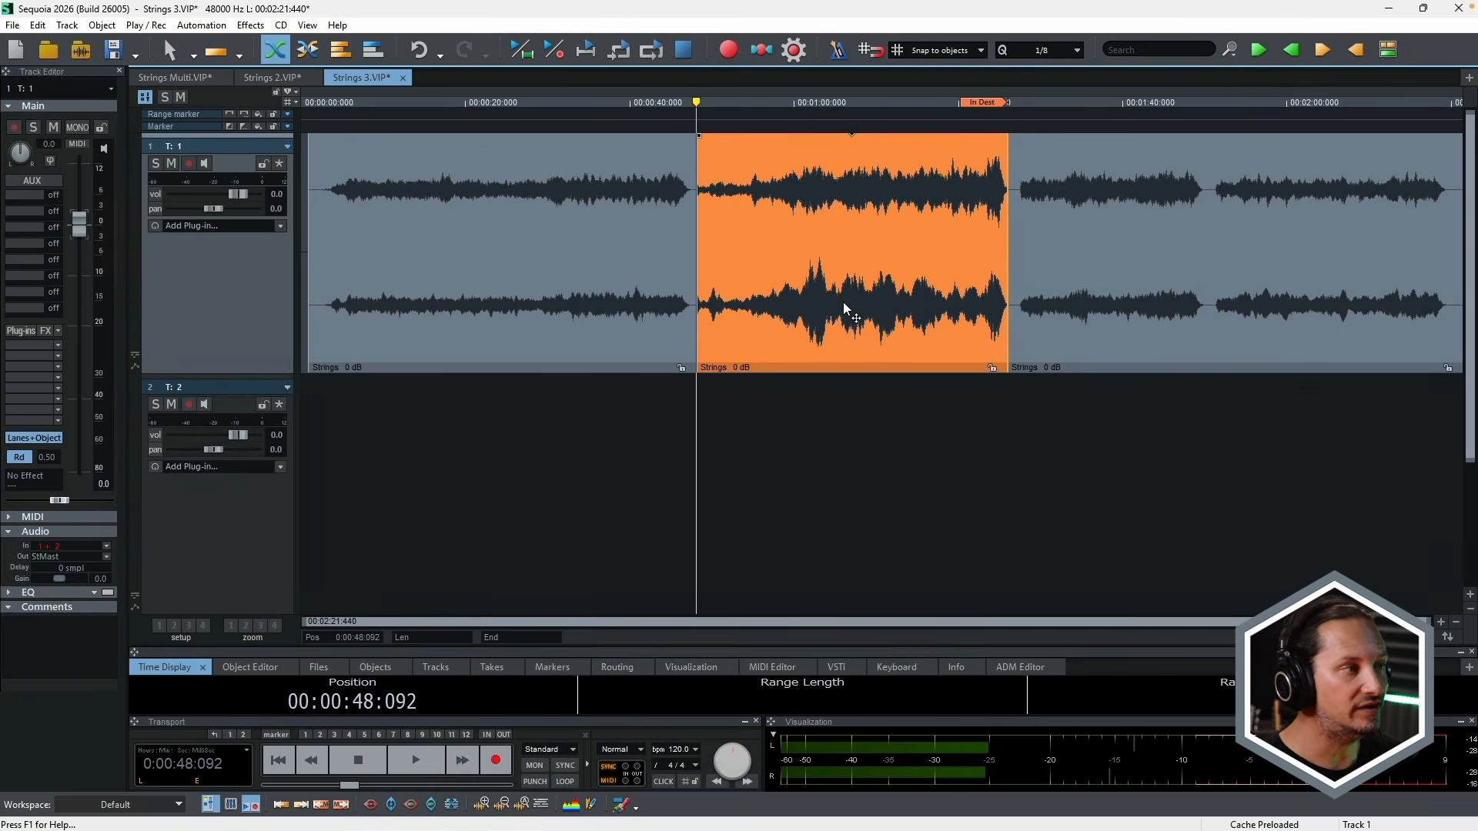
# - Review the edits across the Strings Multi, Strings 2 and Strings 3 projects
pyautogui.click(176, 77)
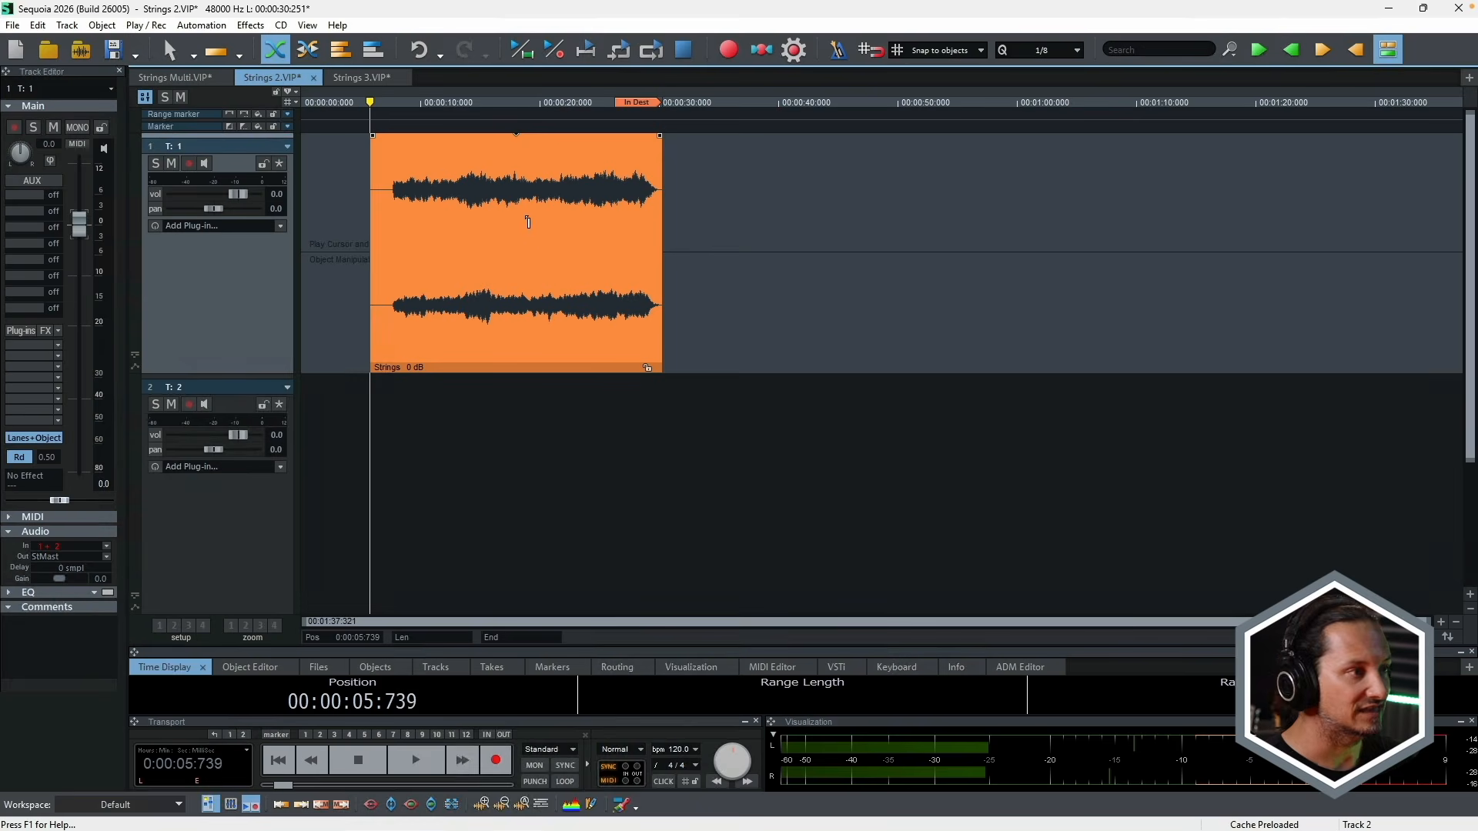
pyautogui.click(271, 76)
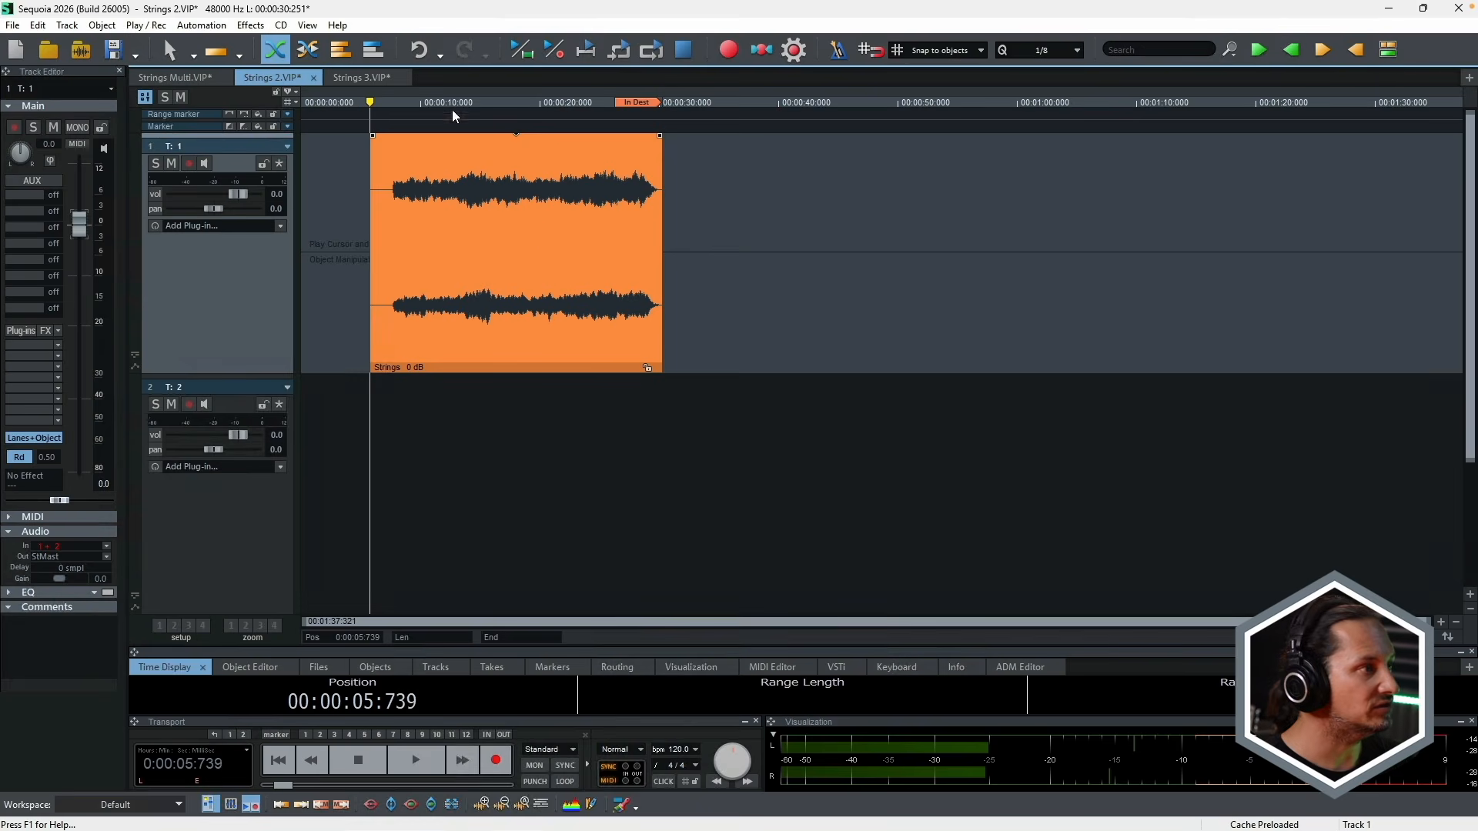
pyautogui.click(359, 78)
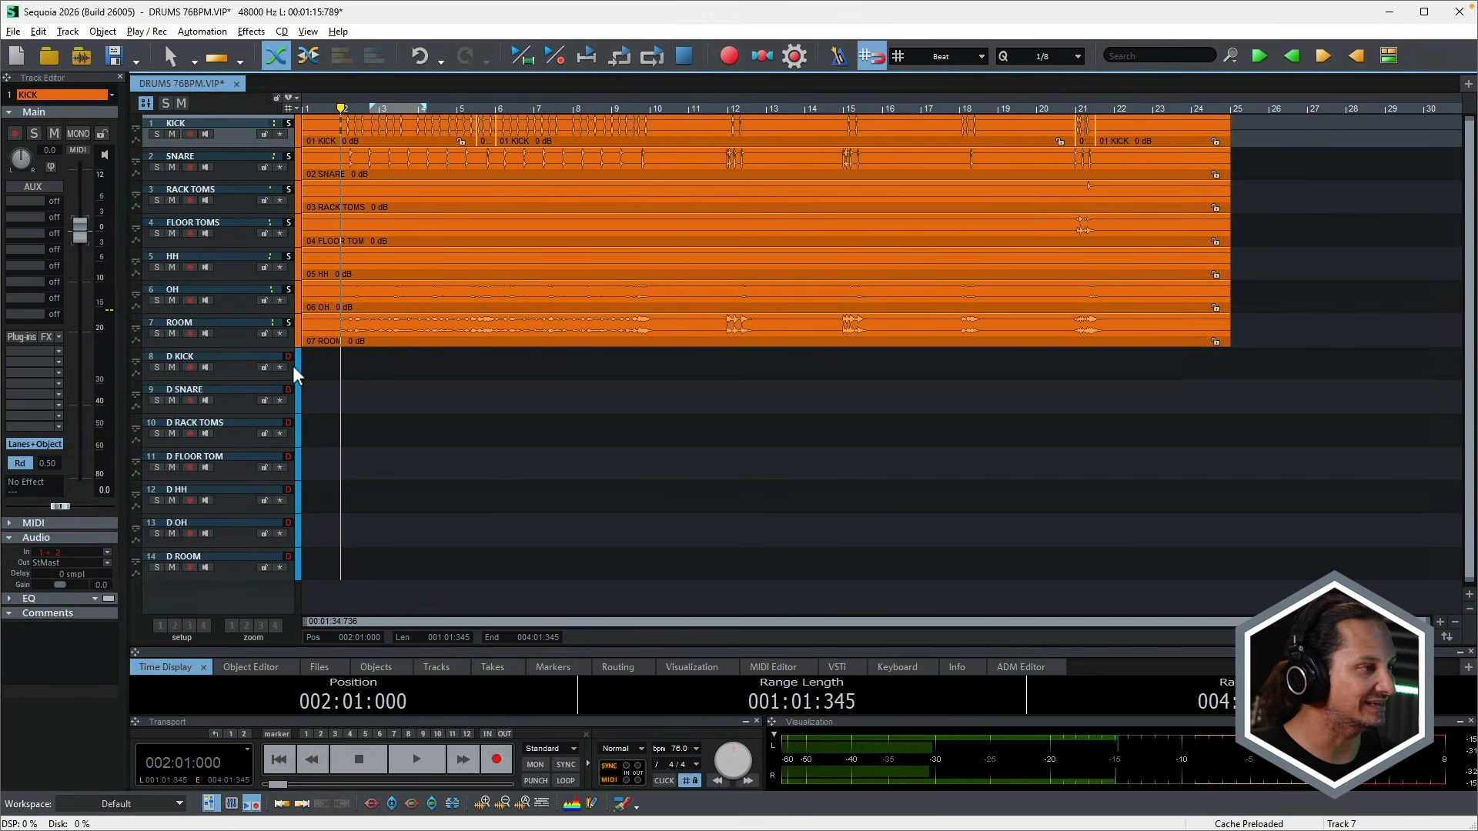
# - Switch the DRUMS 76BPM project to the split source/destination view and play the source drum tracks from bar 2
pyautogui.click(1388, 57)
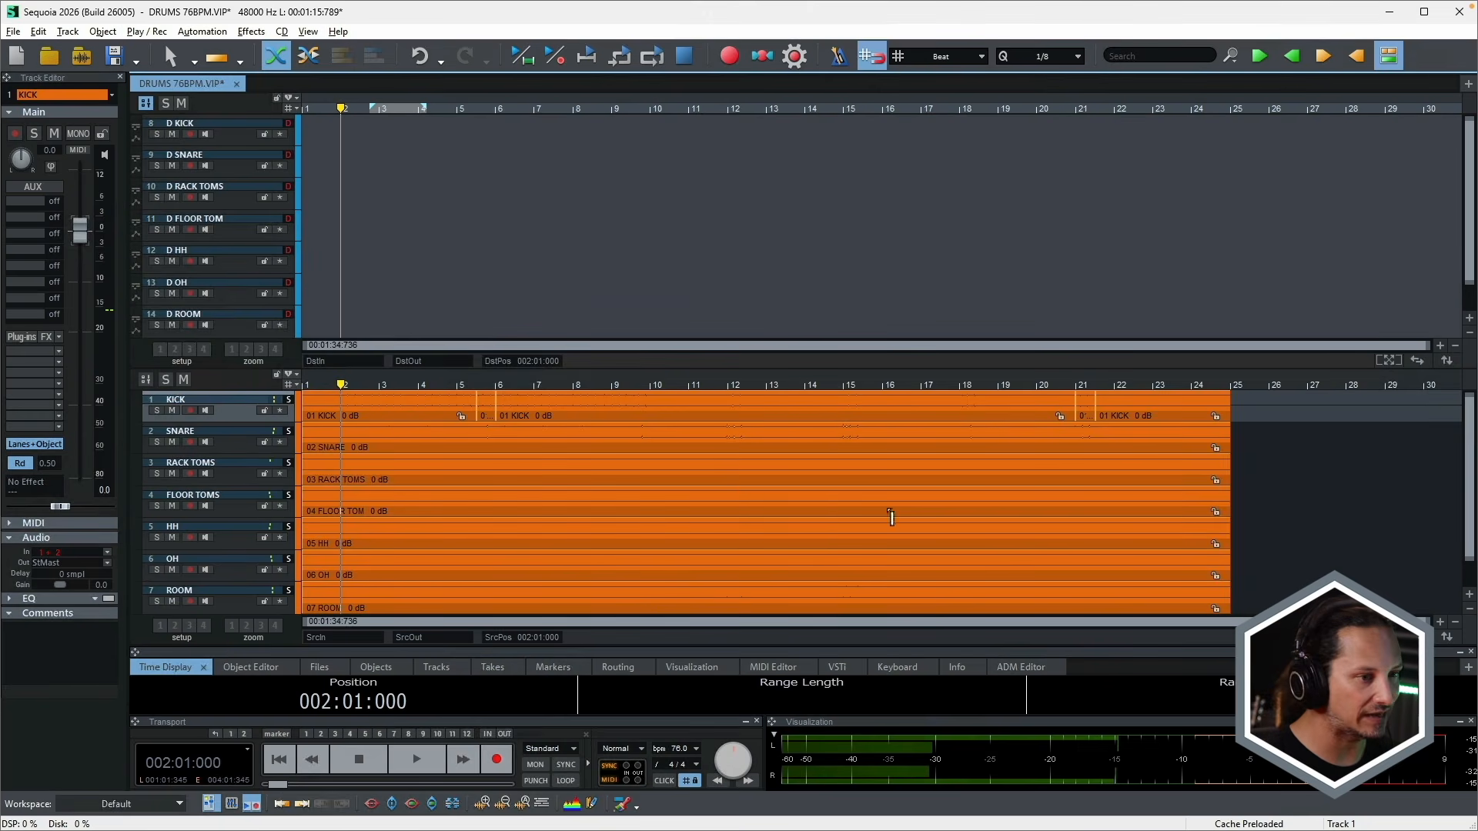
pyautogui.click(1271, 575)
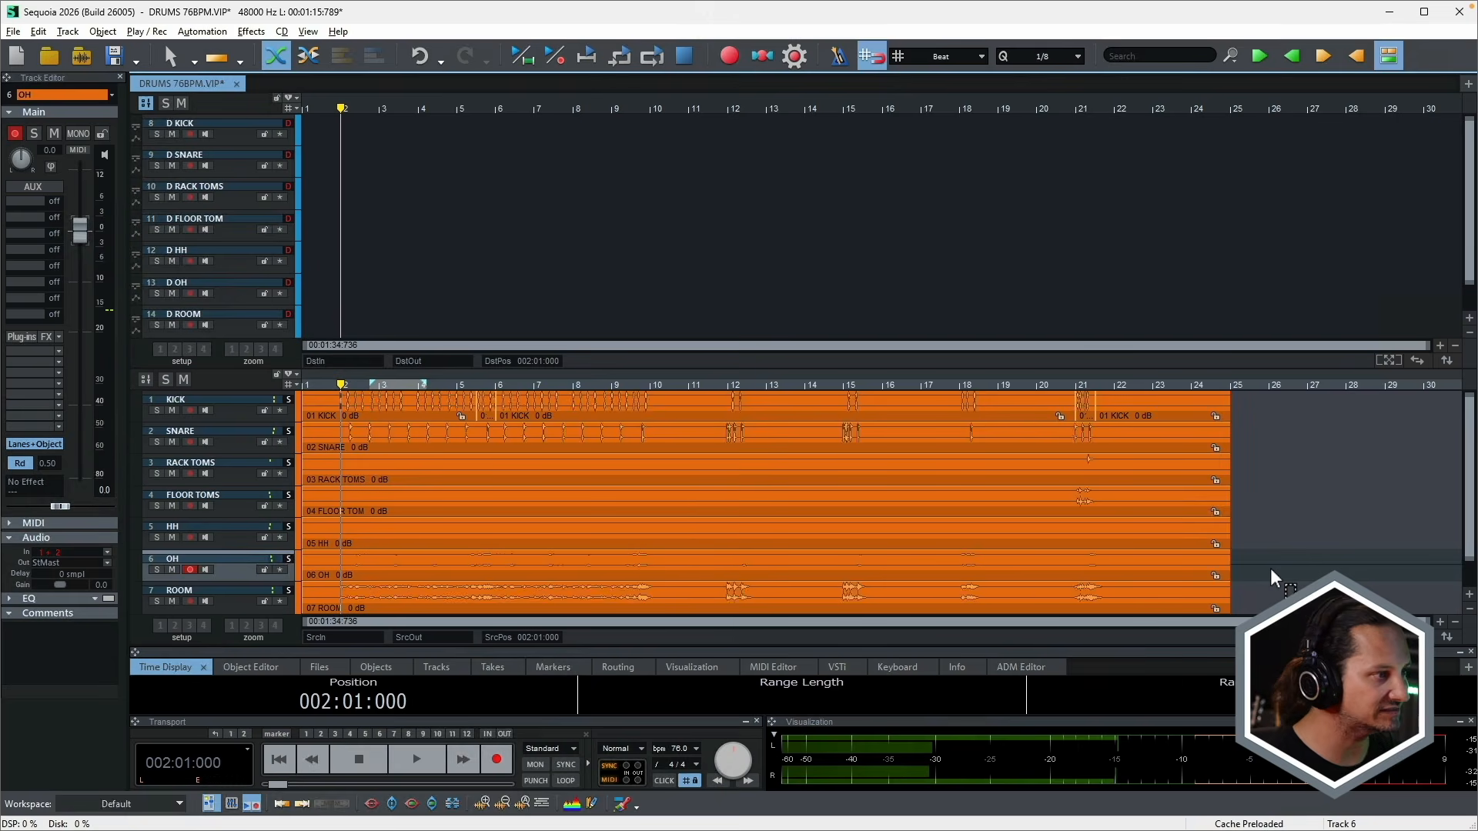
pyautogui.click(1282, 503)
pyautogui.press('space')
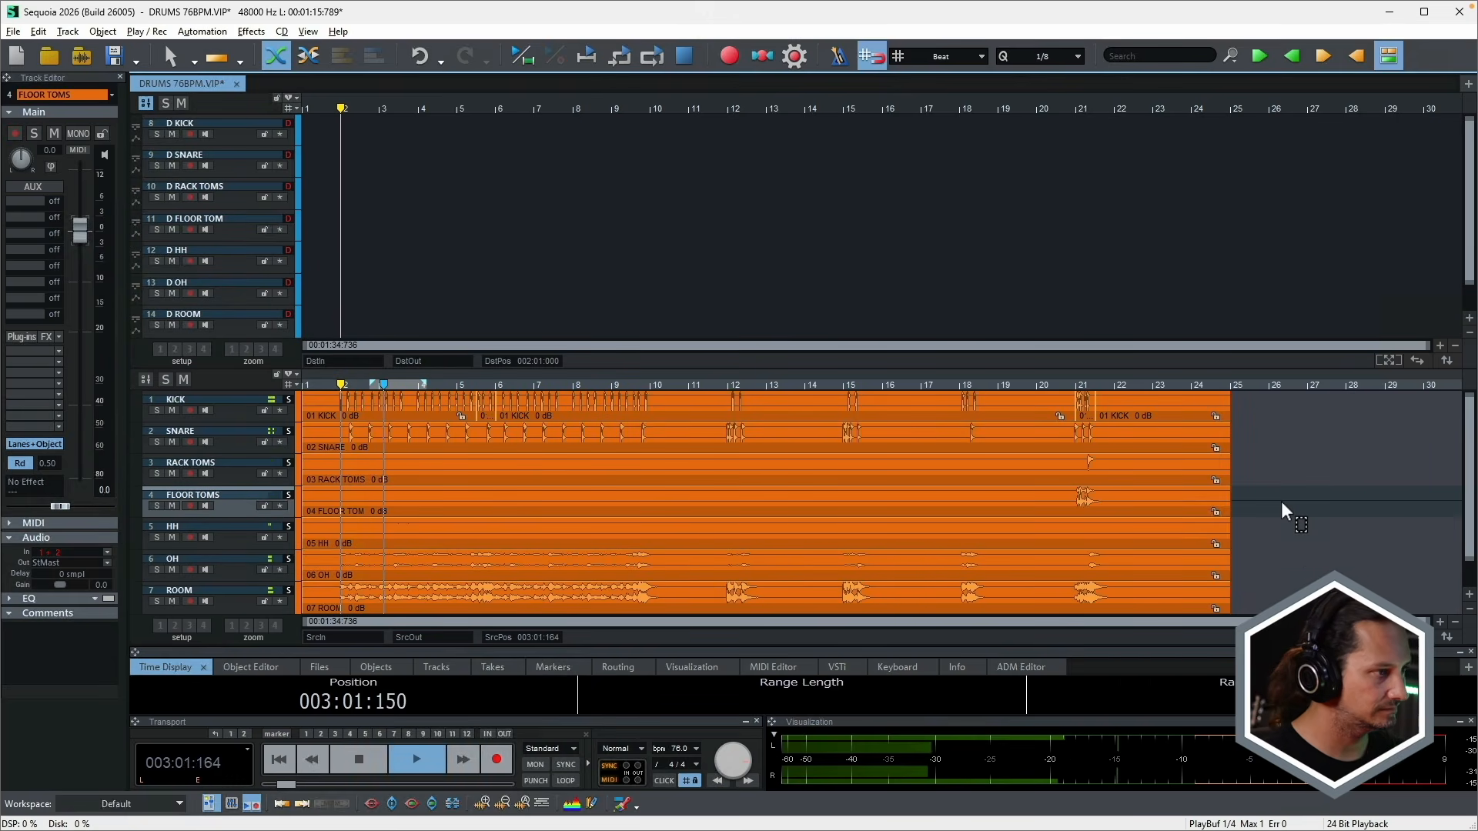
pyautogui.press('space')
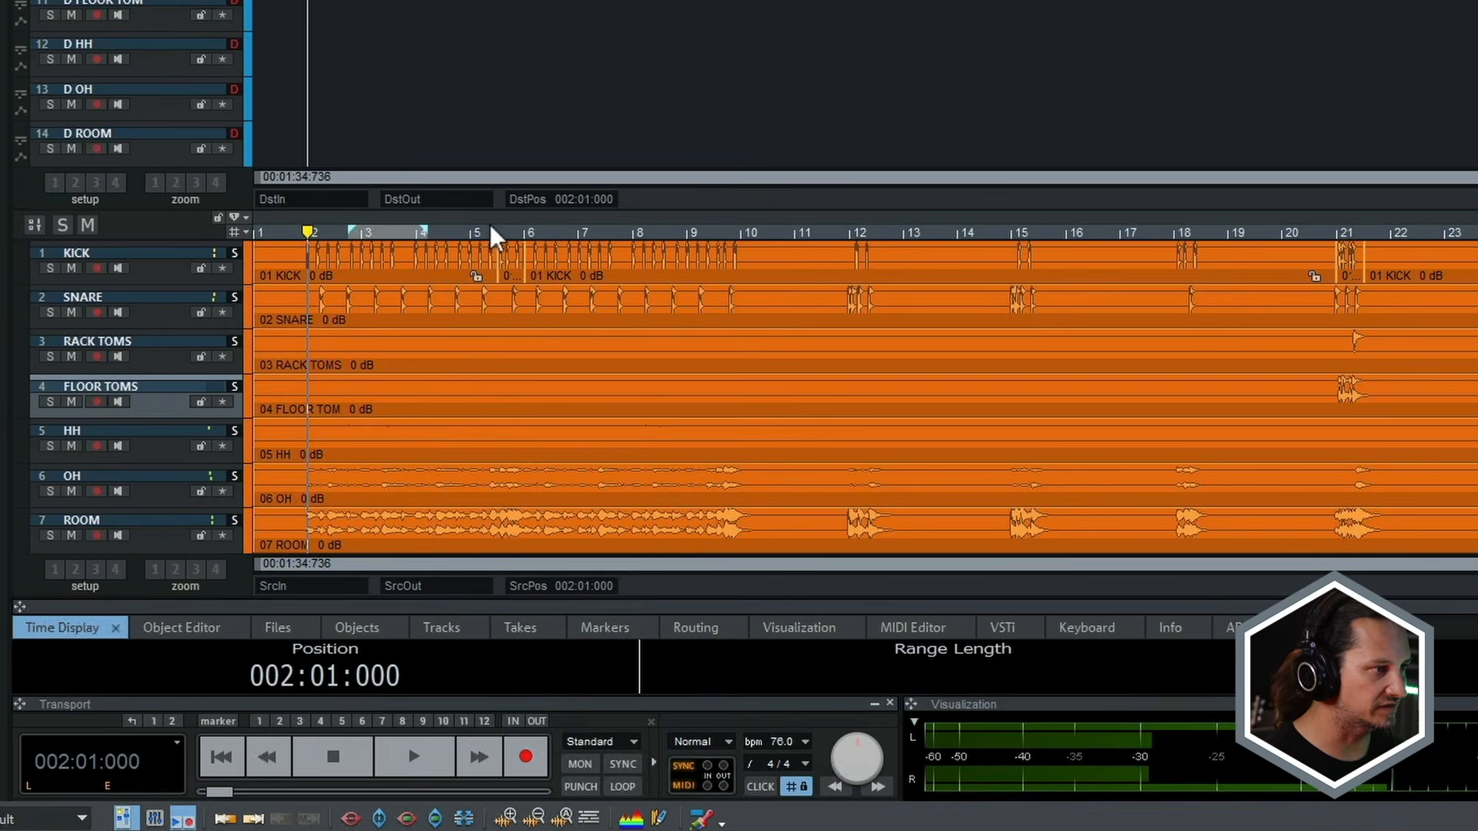
# - Audition the source drums from within bar 5 and the short fills around bars 12, 15, 18 and 21
pyautogui.click(476, 384)
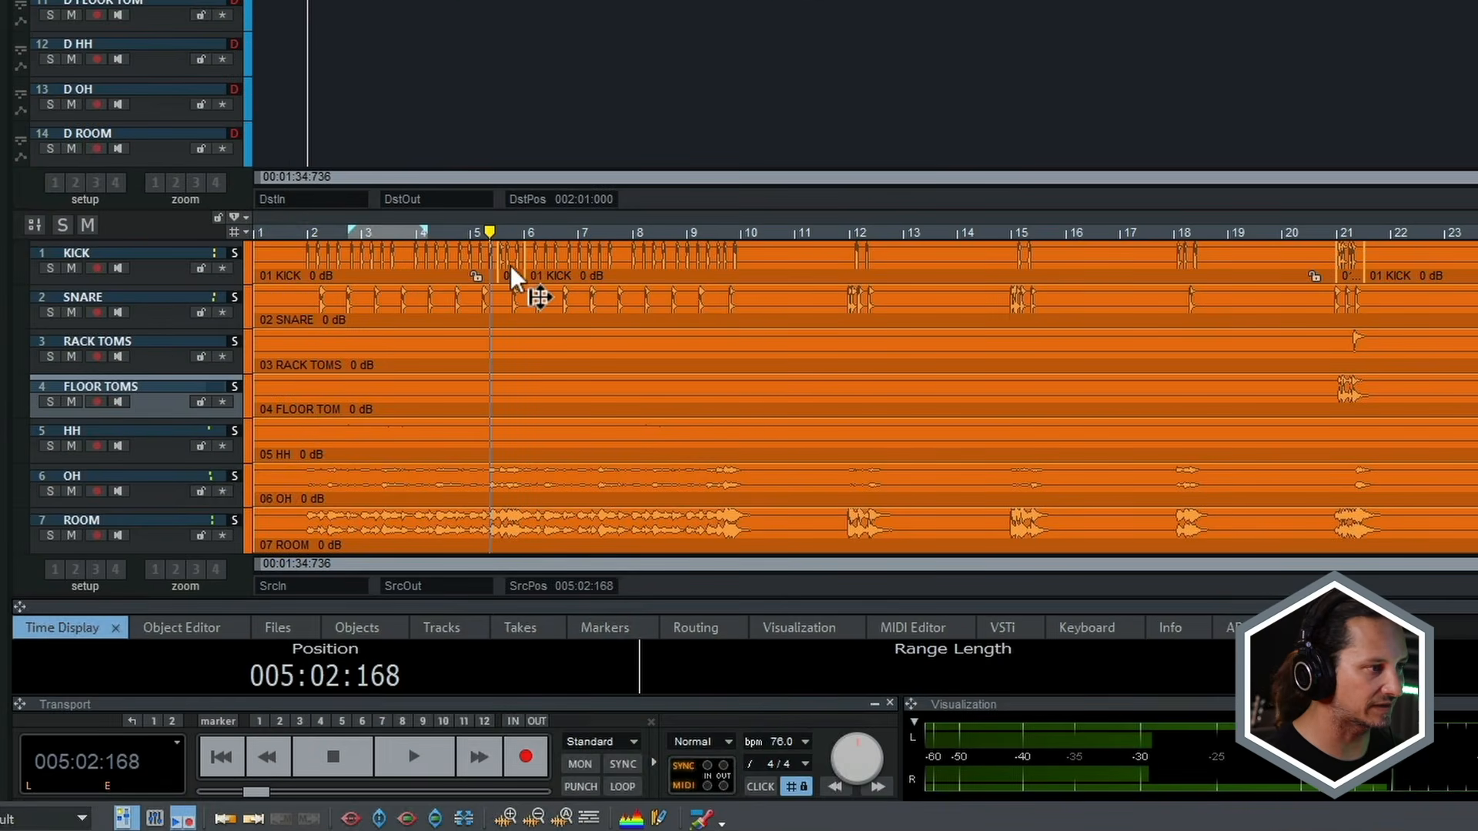
pyautogui.press('space')
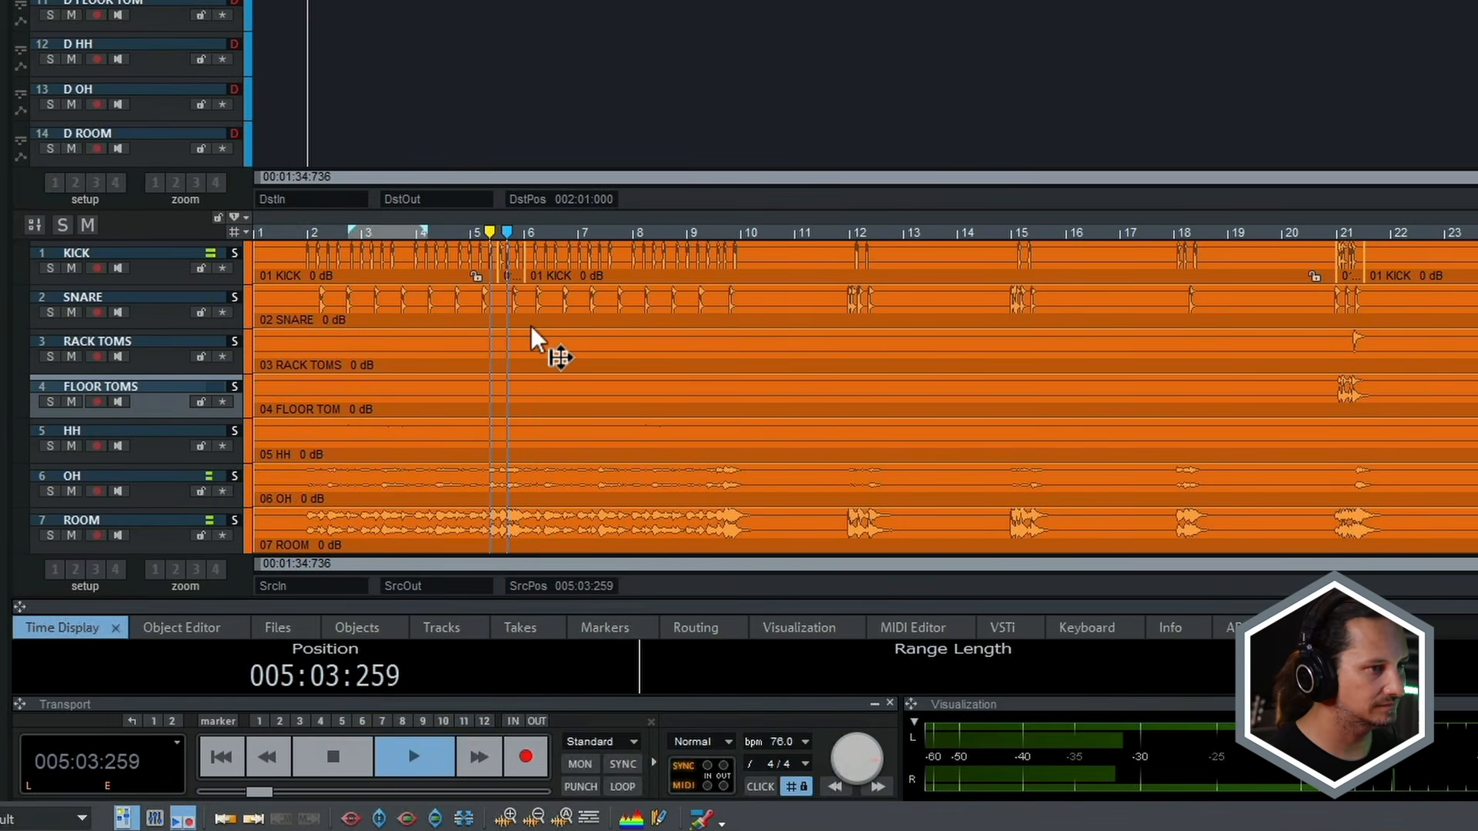
pyautogui.press('space')
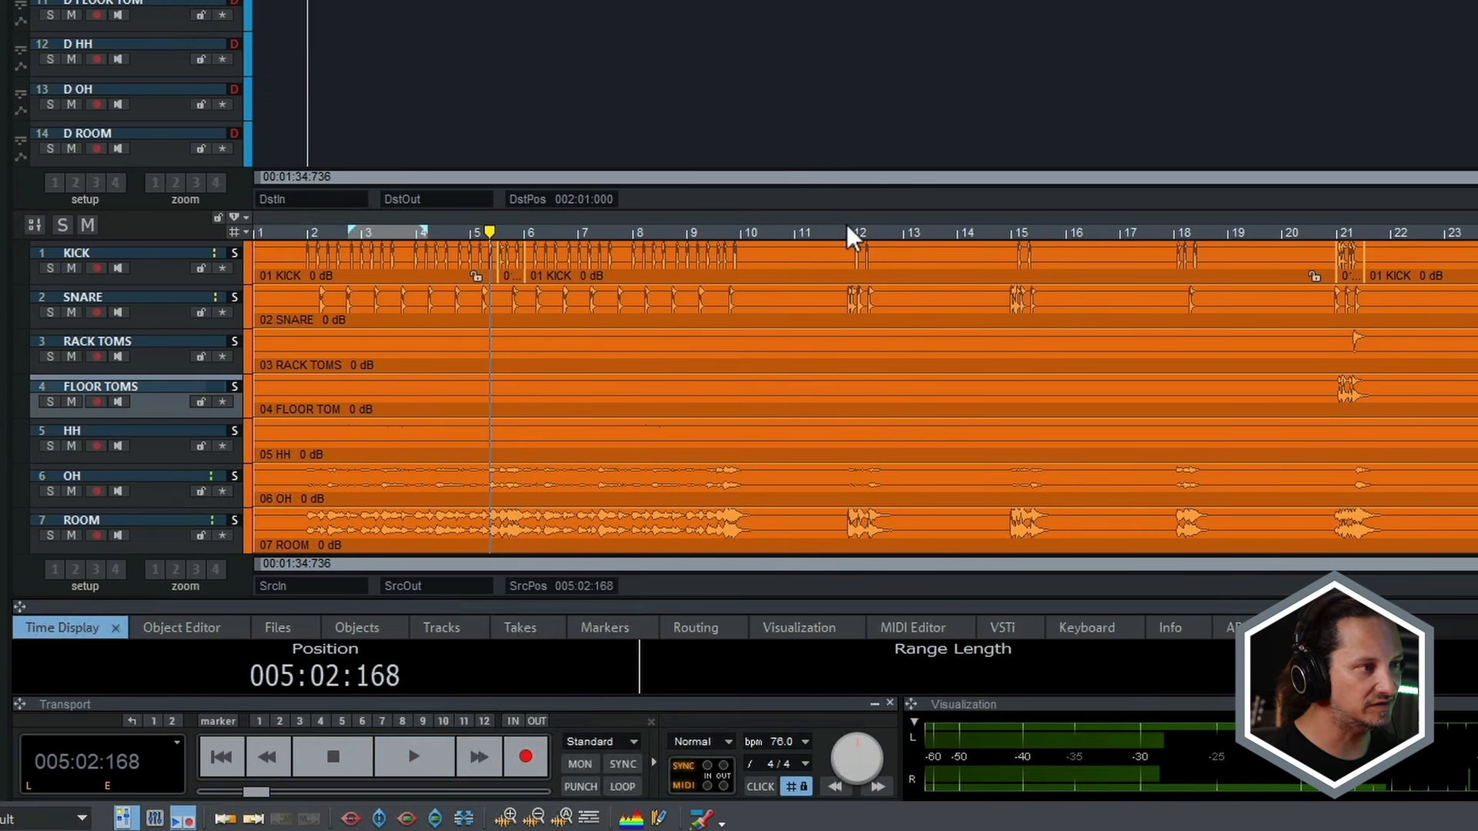
pyautogui.click(852, 232)
pyautogui.press('space')
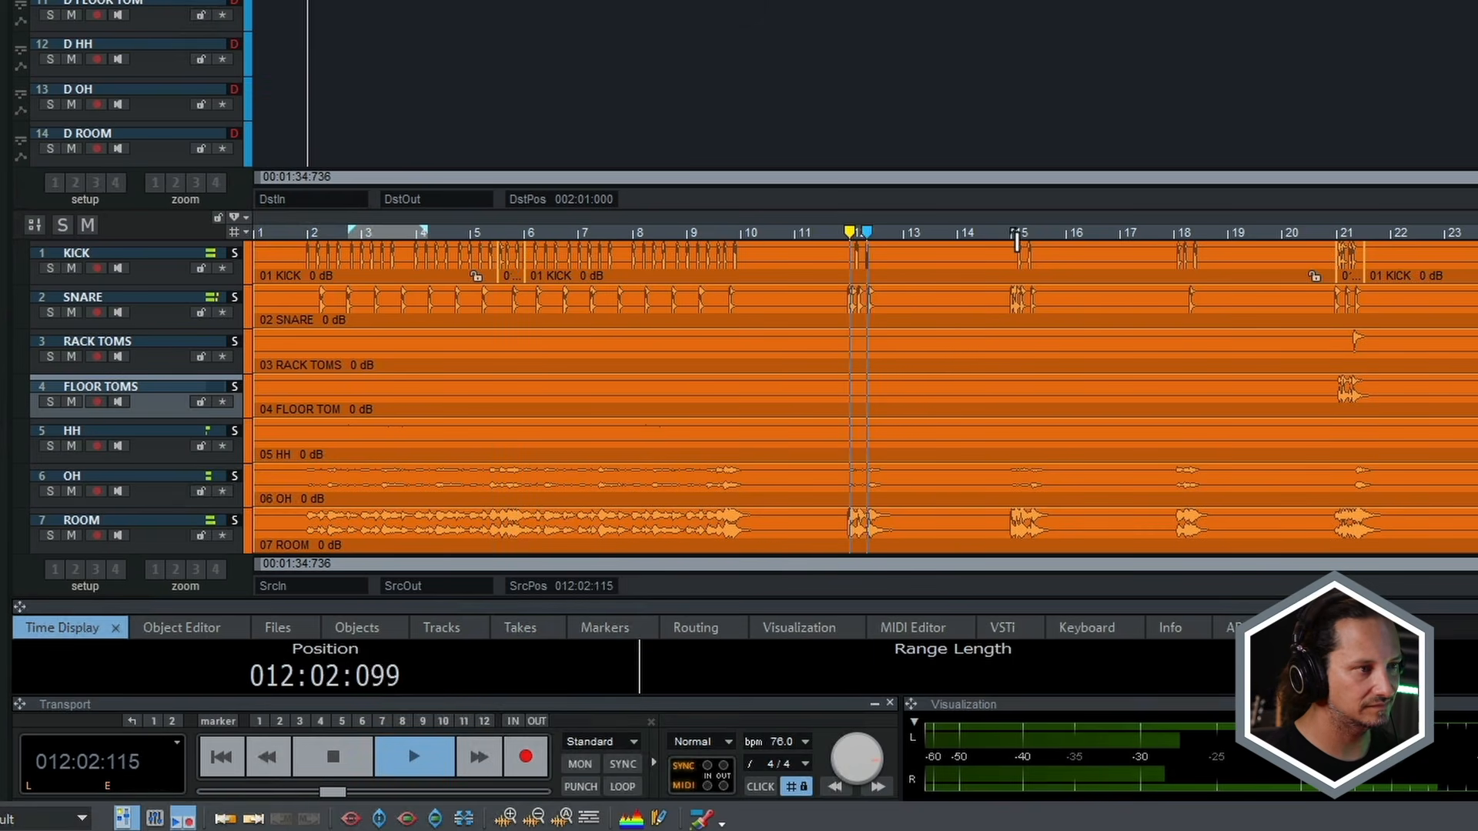
pyautogui.press('space')
pyautogui.click(1011, 233)
pyautogui.press('space')
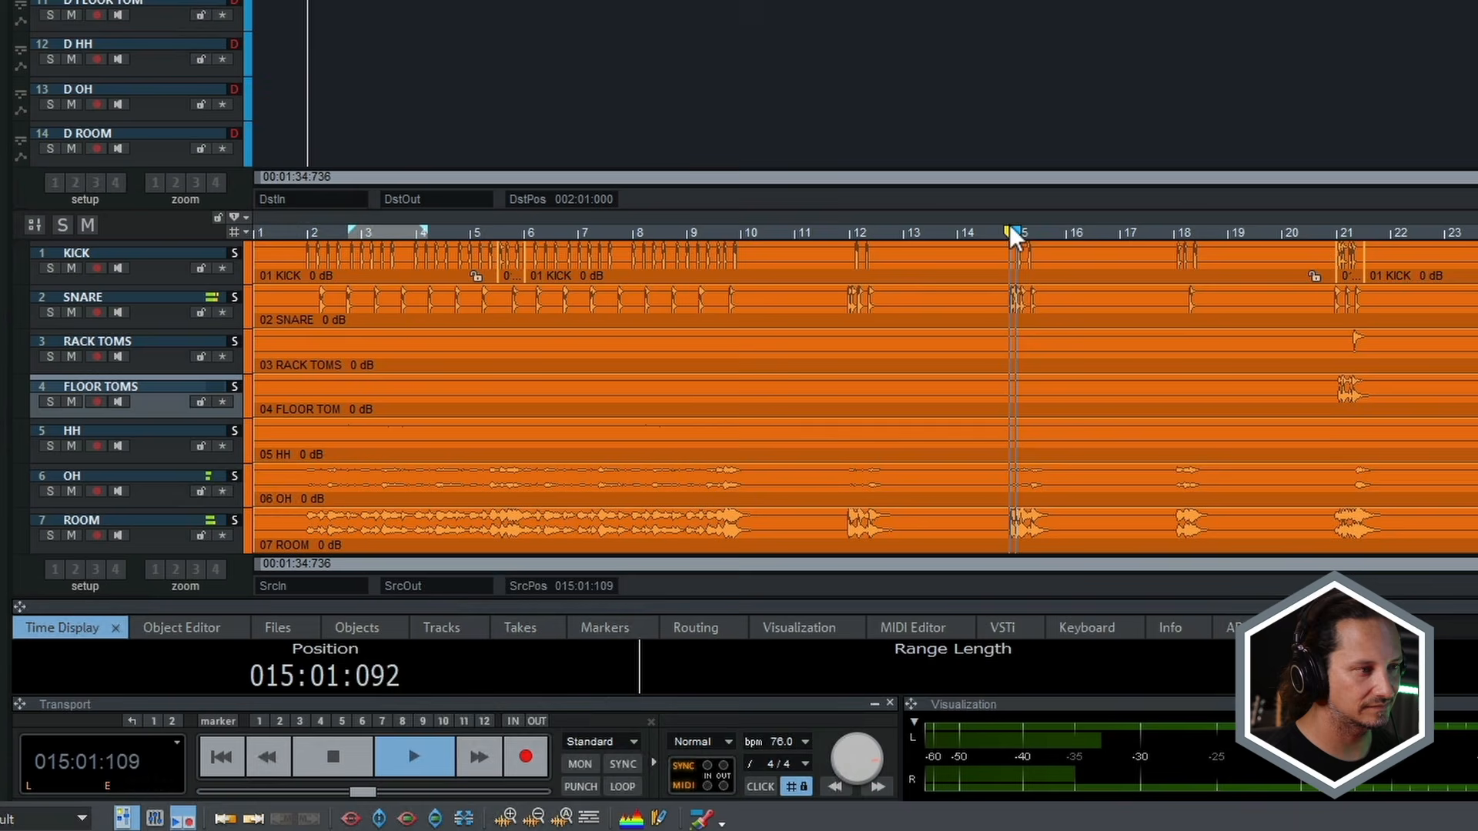
pyautogui.press('space')
pyautogui.click(1172, 231)
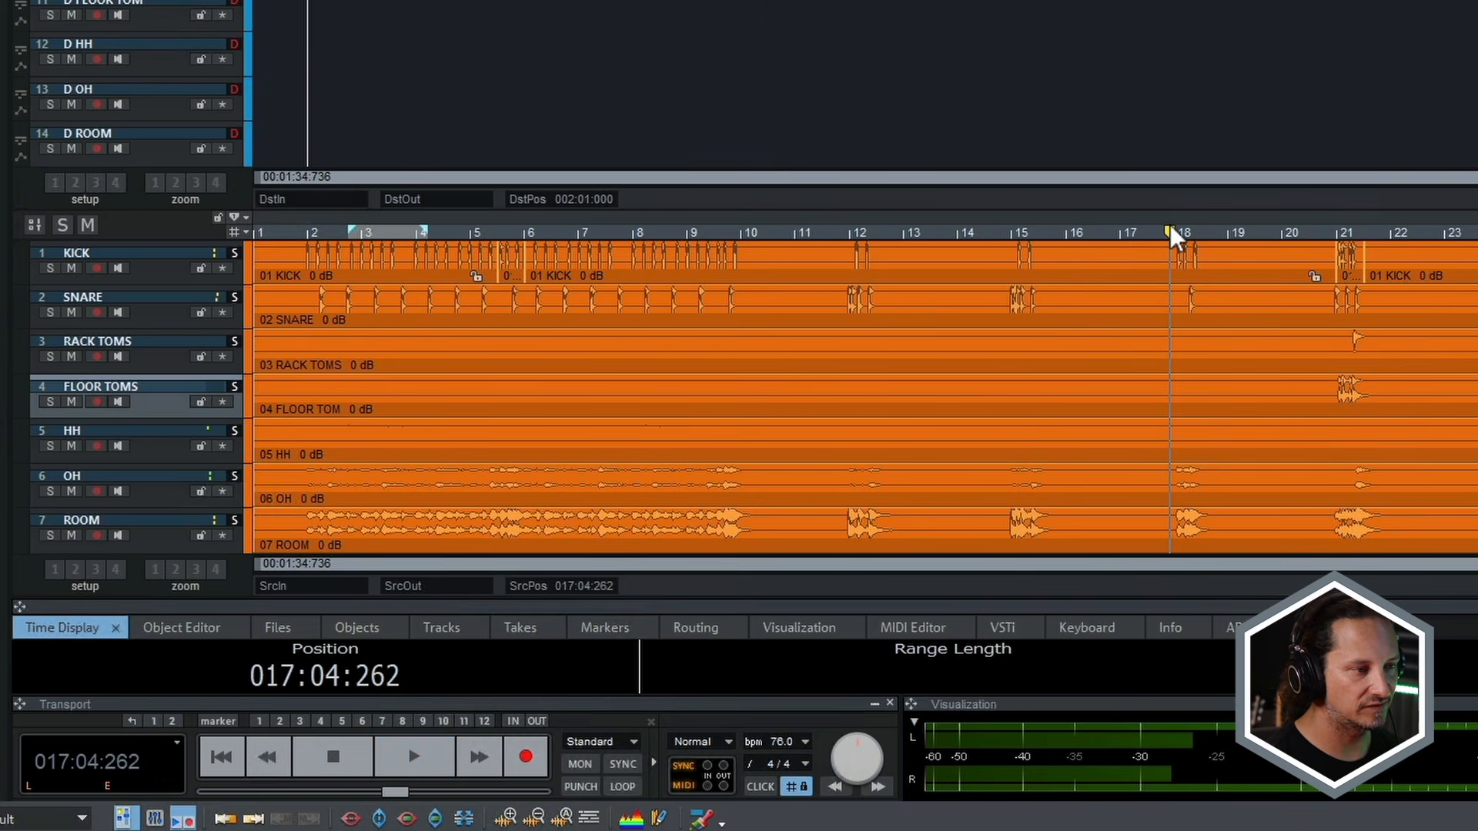
pyautogui.press('space')
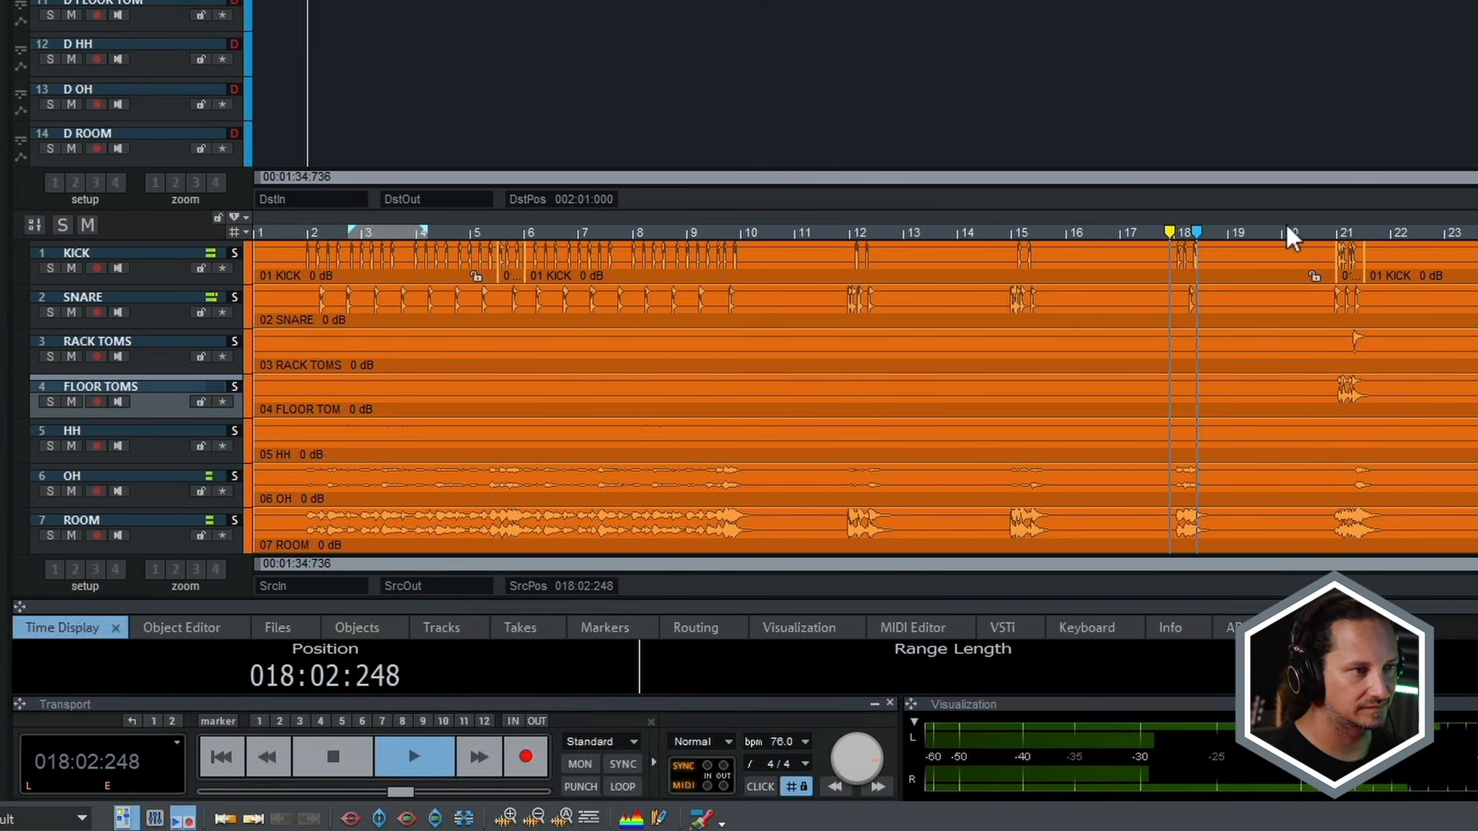
pyautogui.press('space')
pyautogui.click(1338, 232)
pyautogui.press('space')
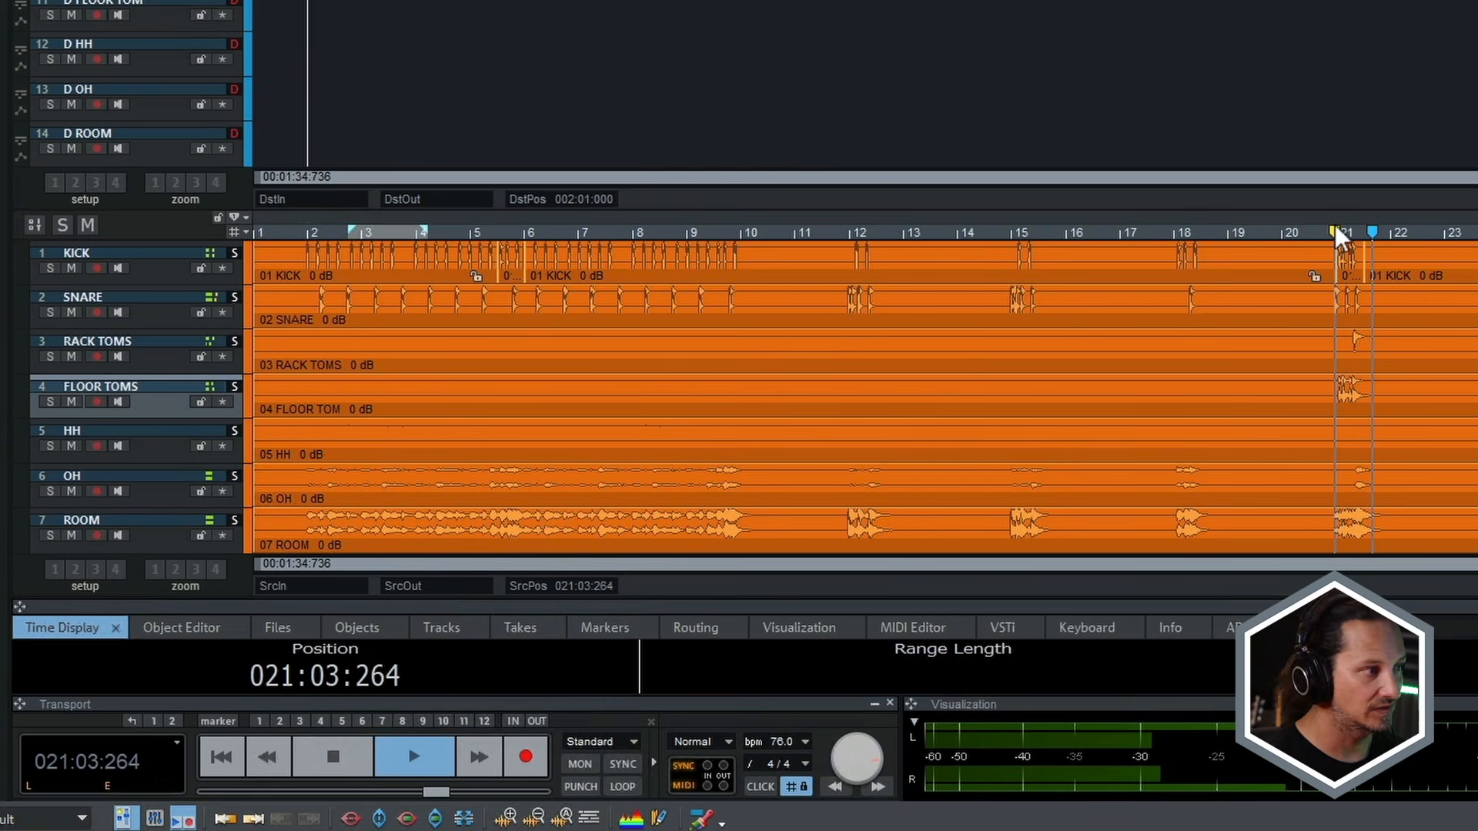
pyautogui.press('space')
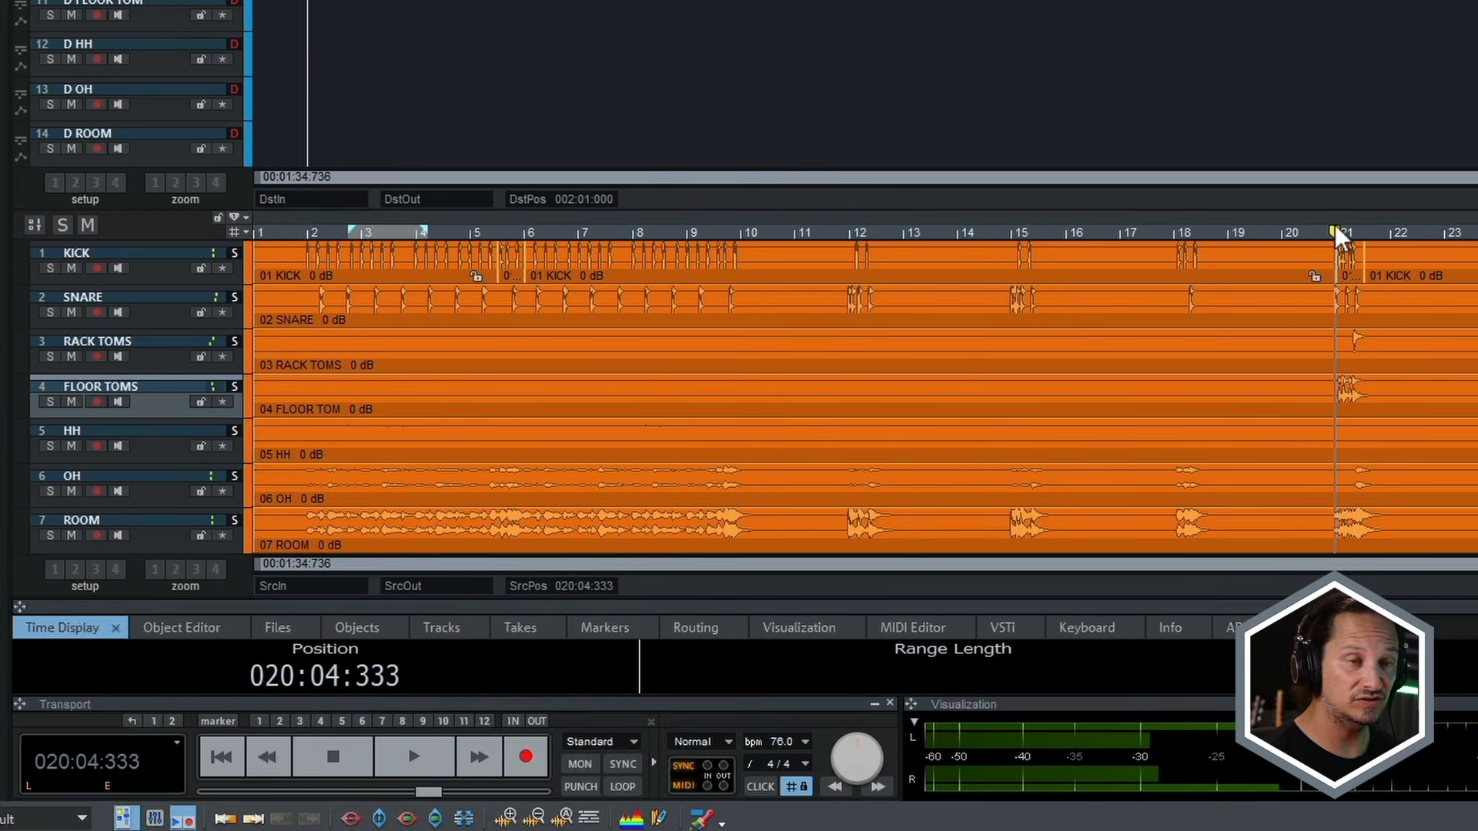
# - Mark the source drums from bar 2 to just before bar 11 and insert them on the destination drum tracks at bar 2
pyautogui.click(307, 232)
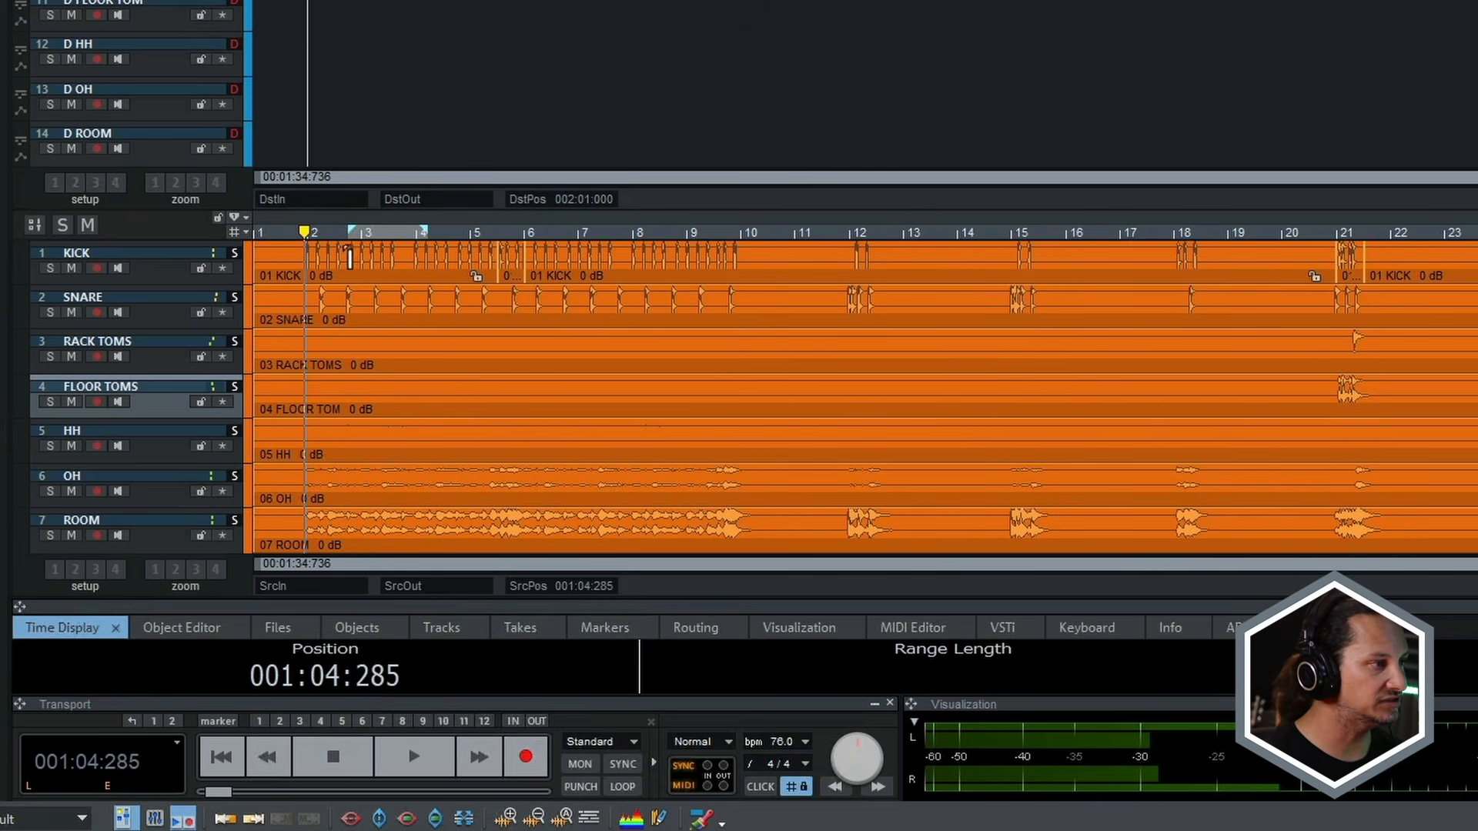
pyautogui.click(284, 233)
pyautogui.click(310, 234)
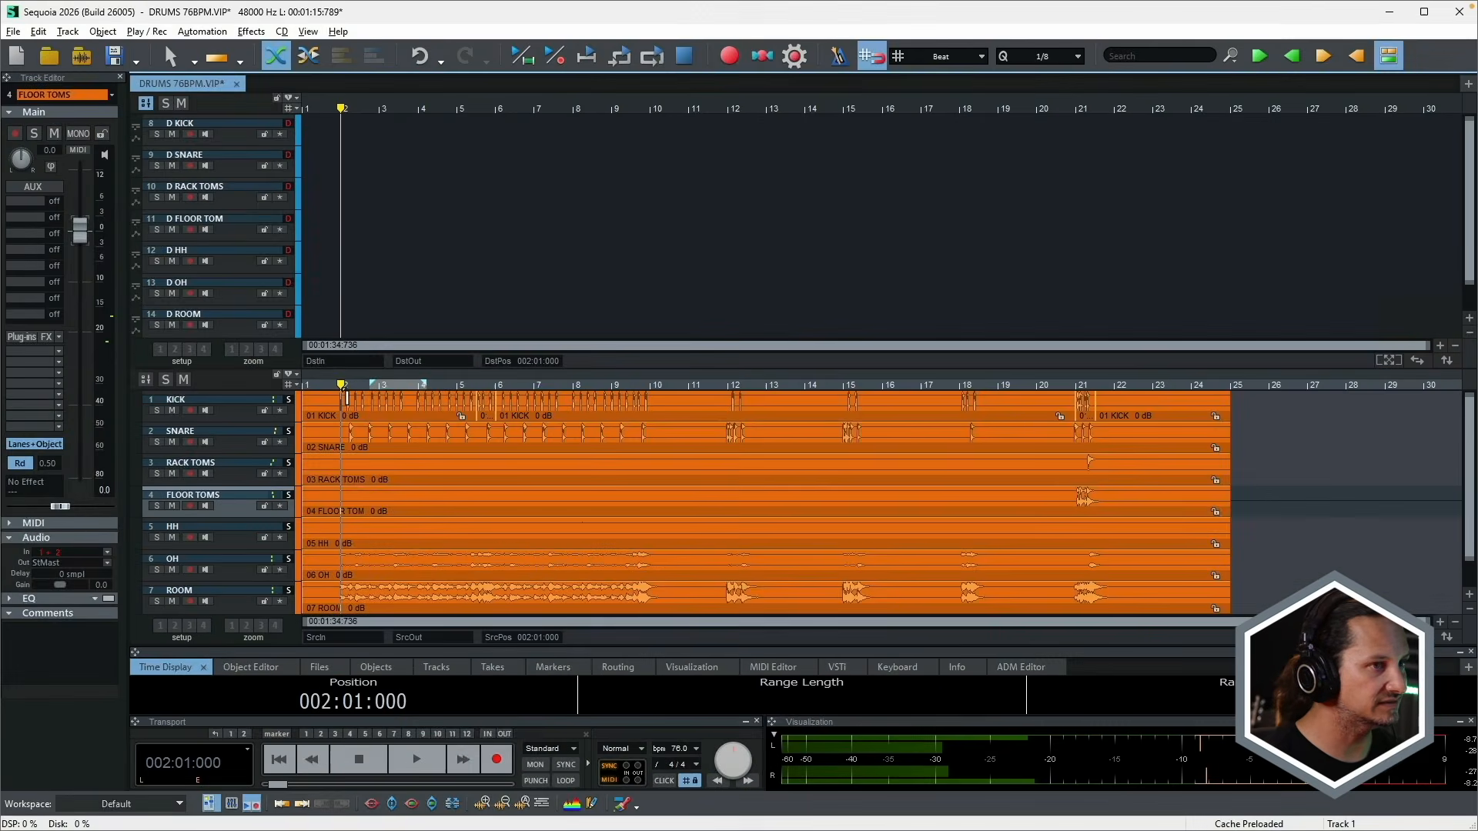
pyautogui.click(1259, 55)
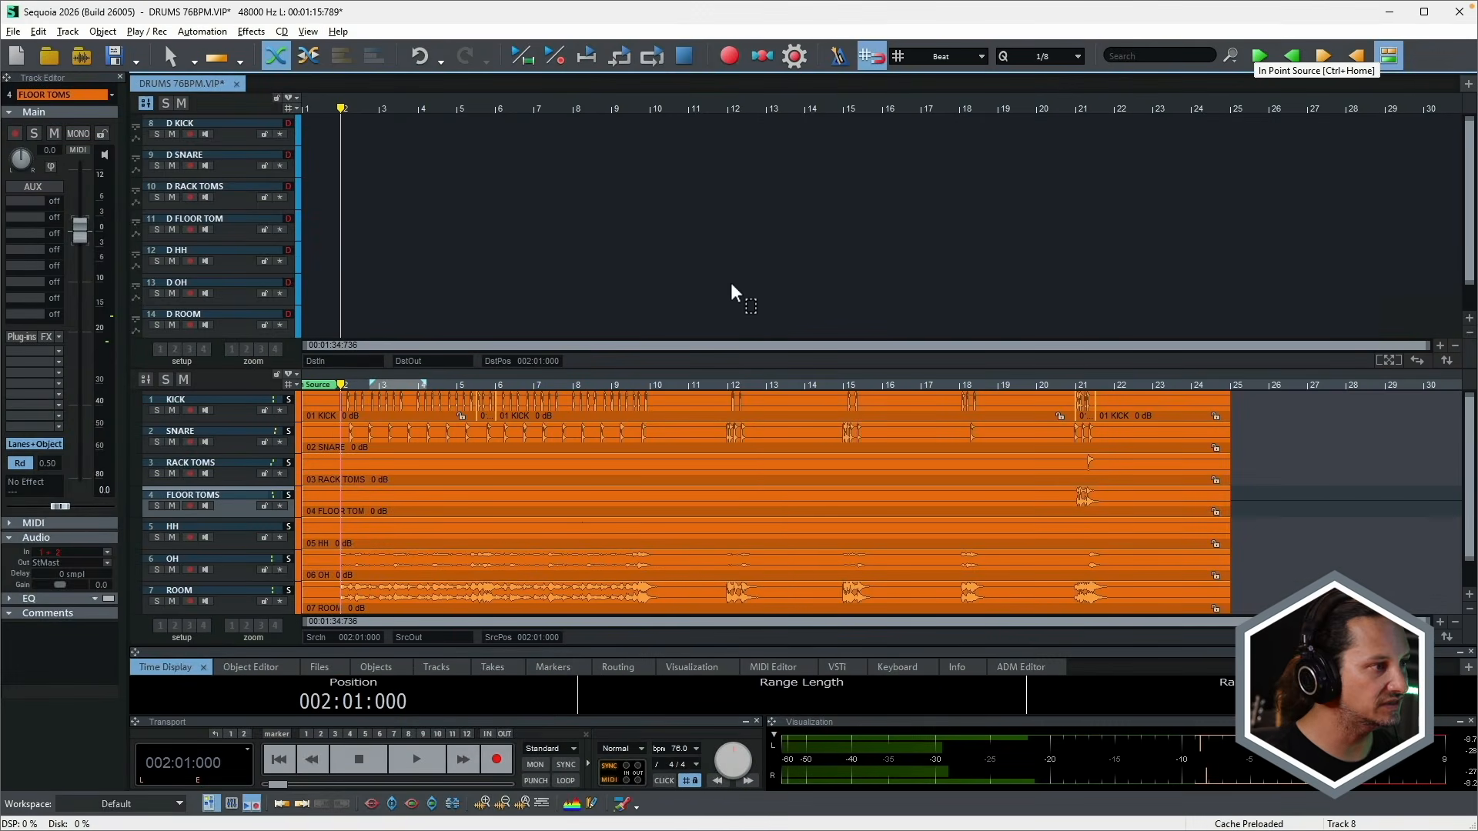
pyautogui.click(689, 384)
pyautogui.click(1292, 56)
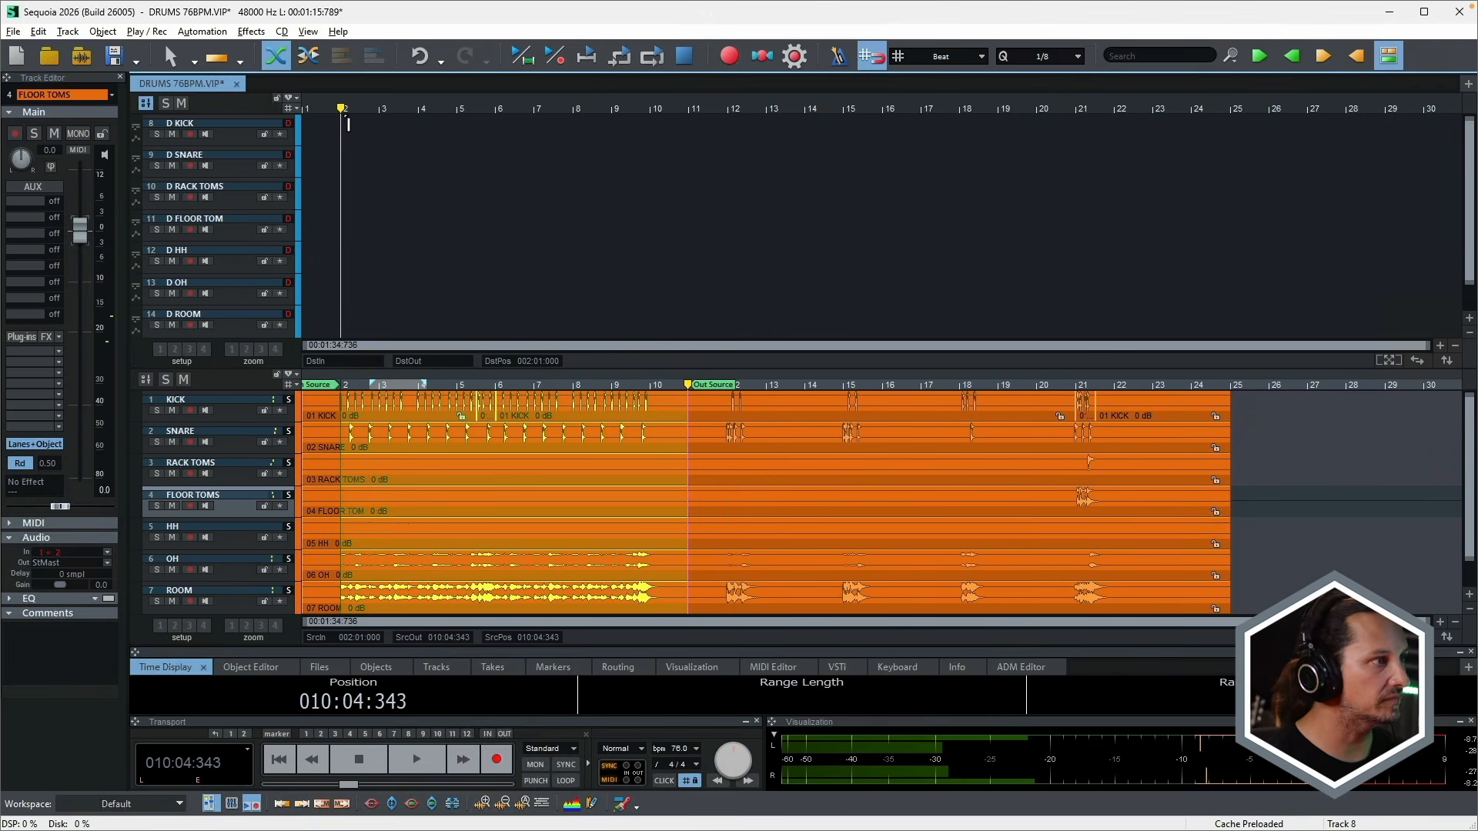
pyautogui.click(1321, 54)
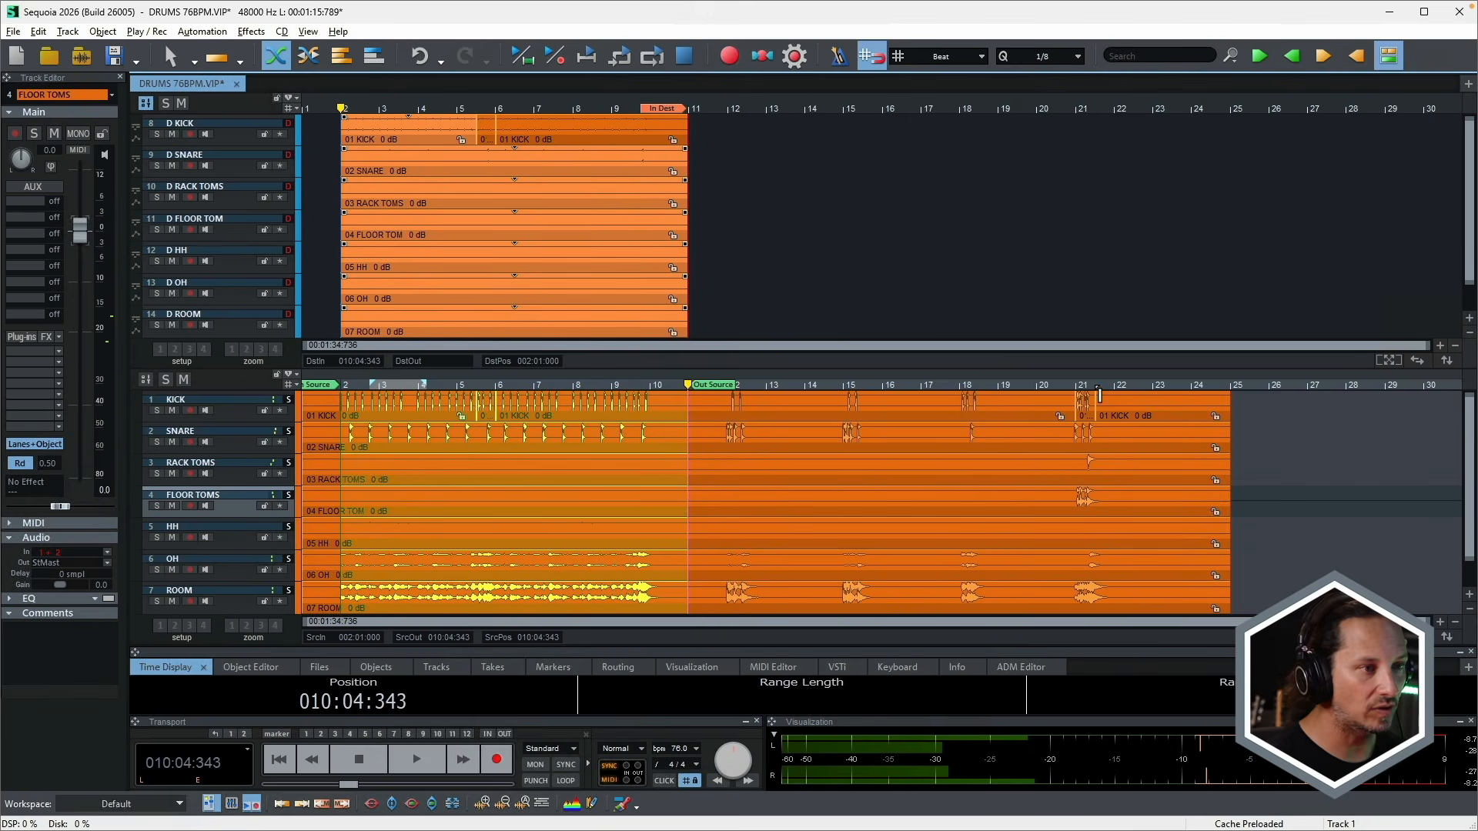
# - Mark the drum fill at bar 21 in the source, with the in point at 020:04:379 and the out point at 021:03:000
pyautogui.click(1082, 389)
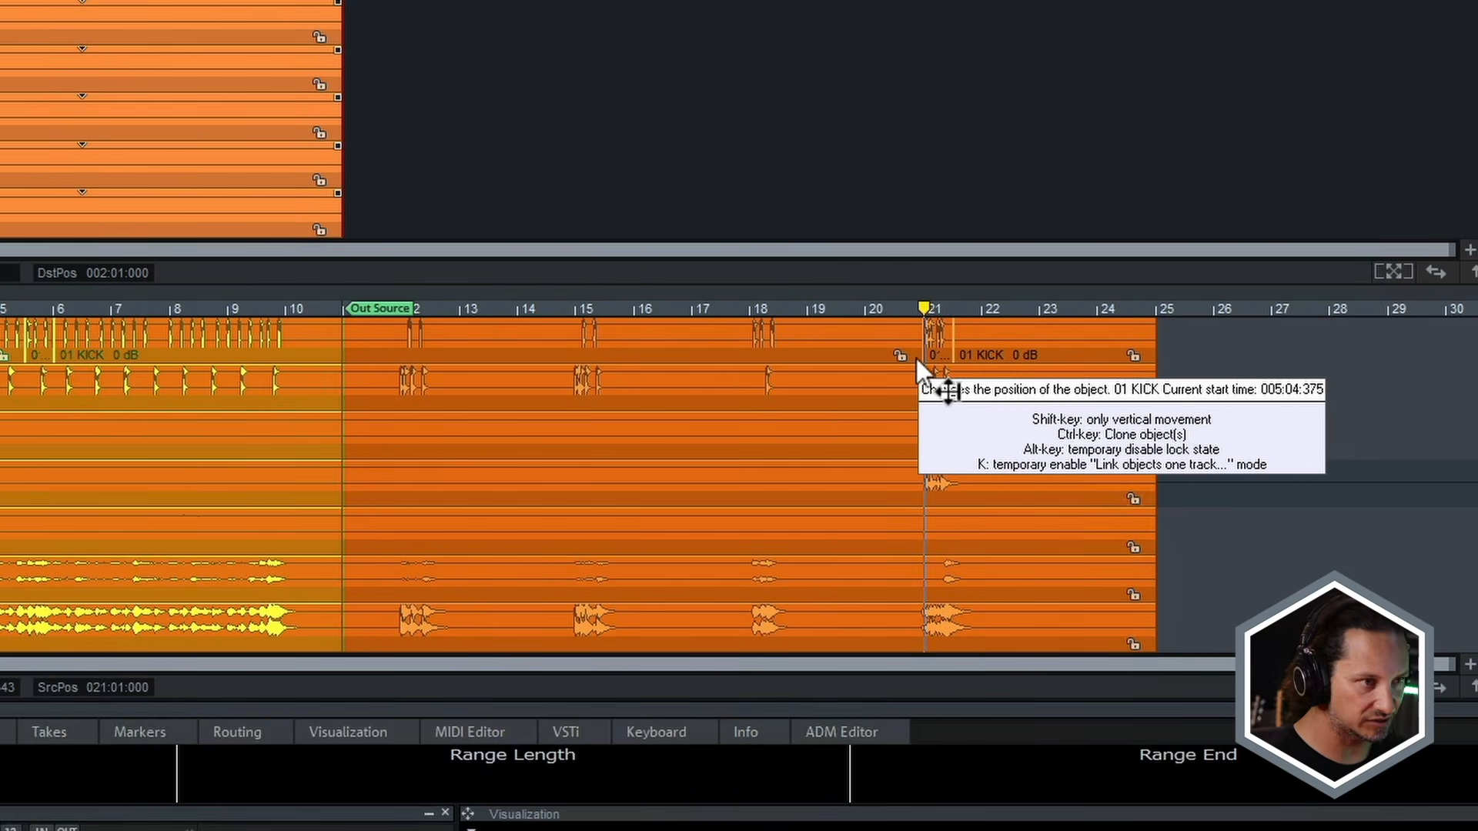
pyautogui.hotkey('ctrl', 'Up')
pyautogui.hotkey('ctrl', 'Up')
pyautogui.hotkey('ctrl', 'Up')
pyautogui.hotkey('ctrl', 'Up')
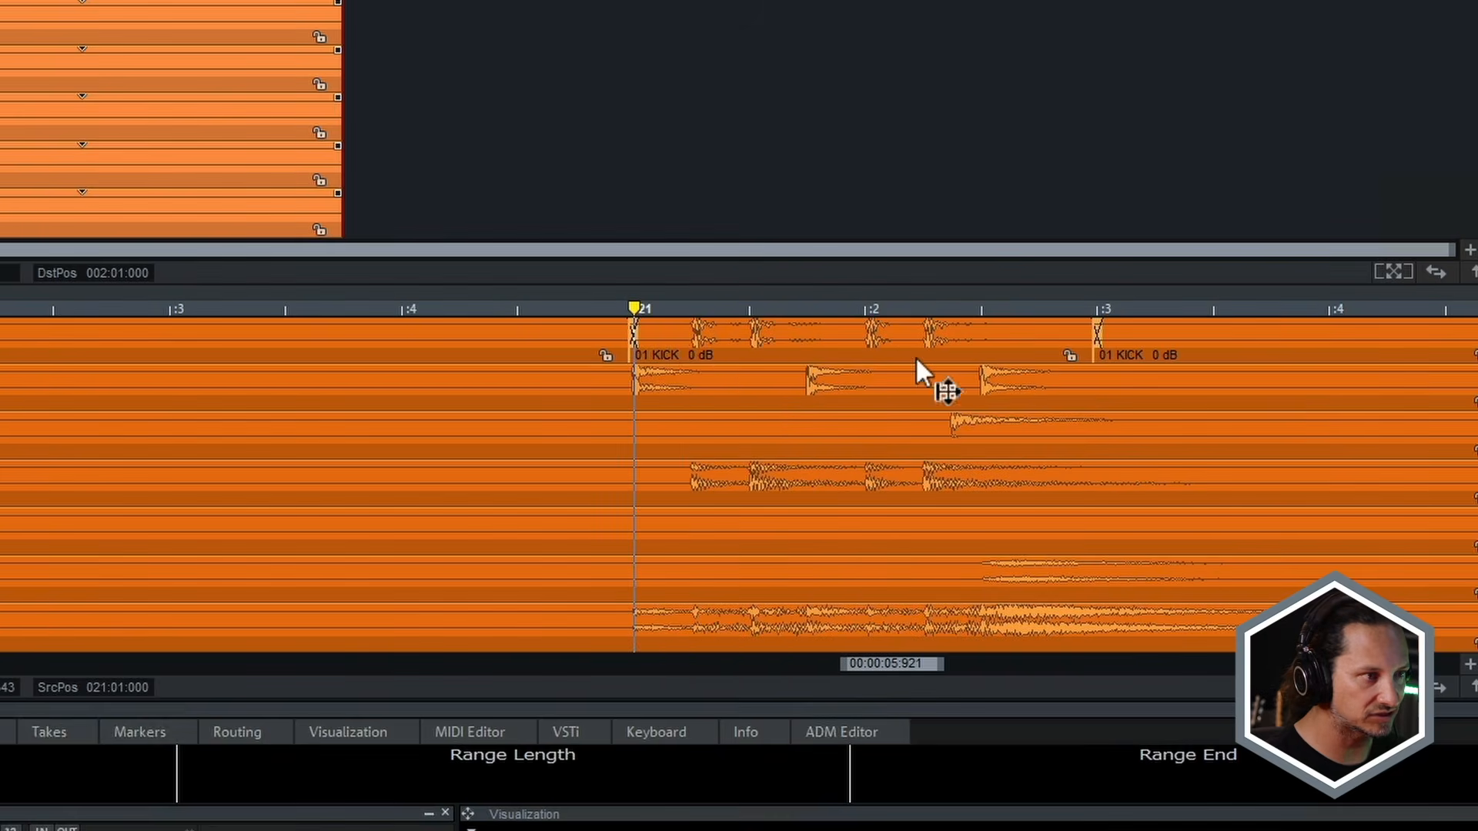
pyautogui.click(604, 309)
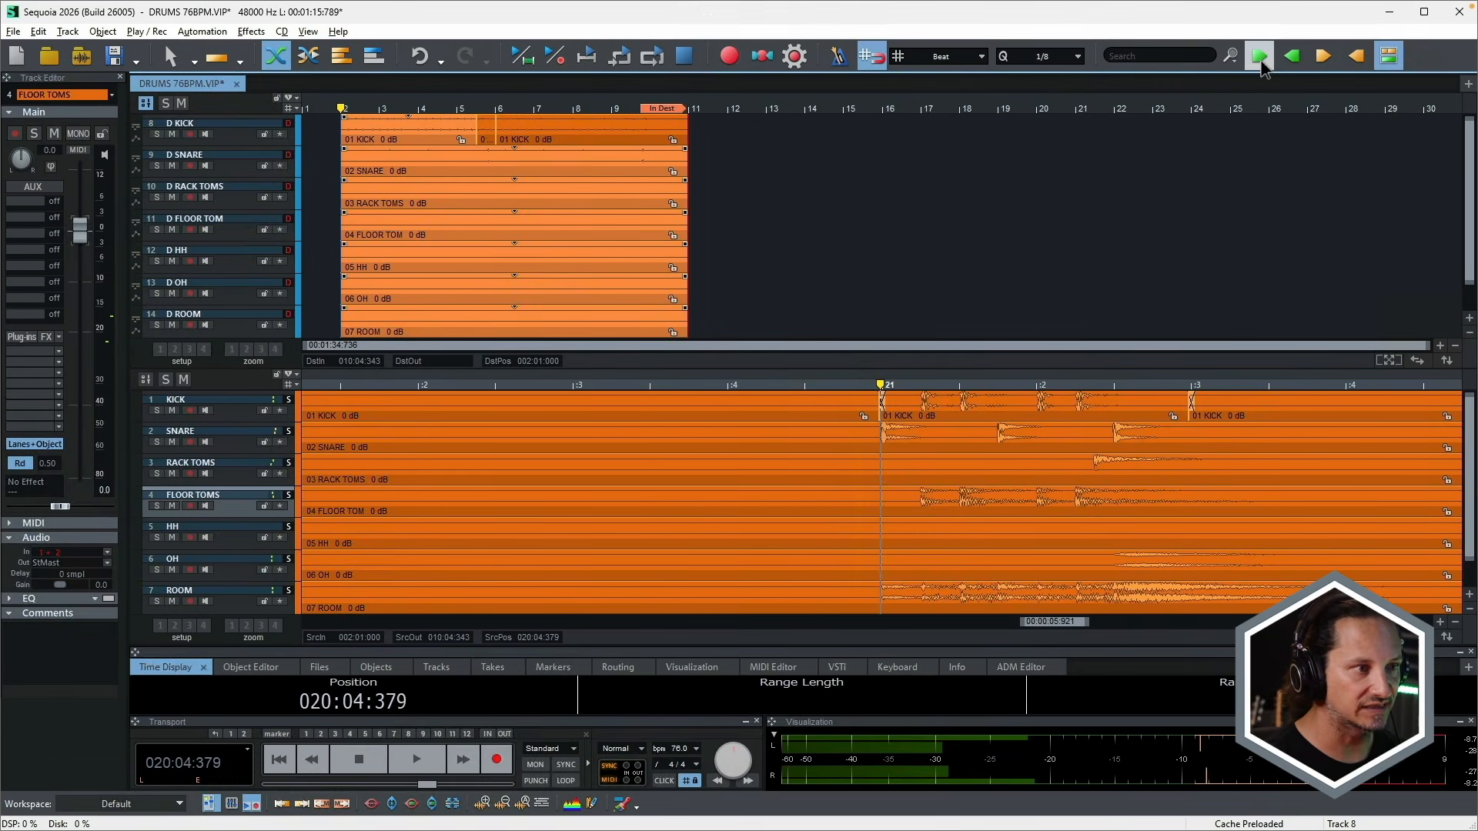
pyautogui.click(1261, 59)
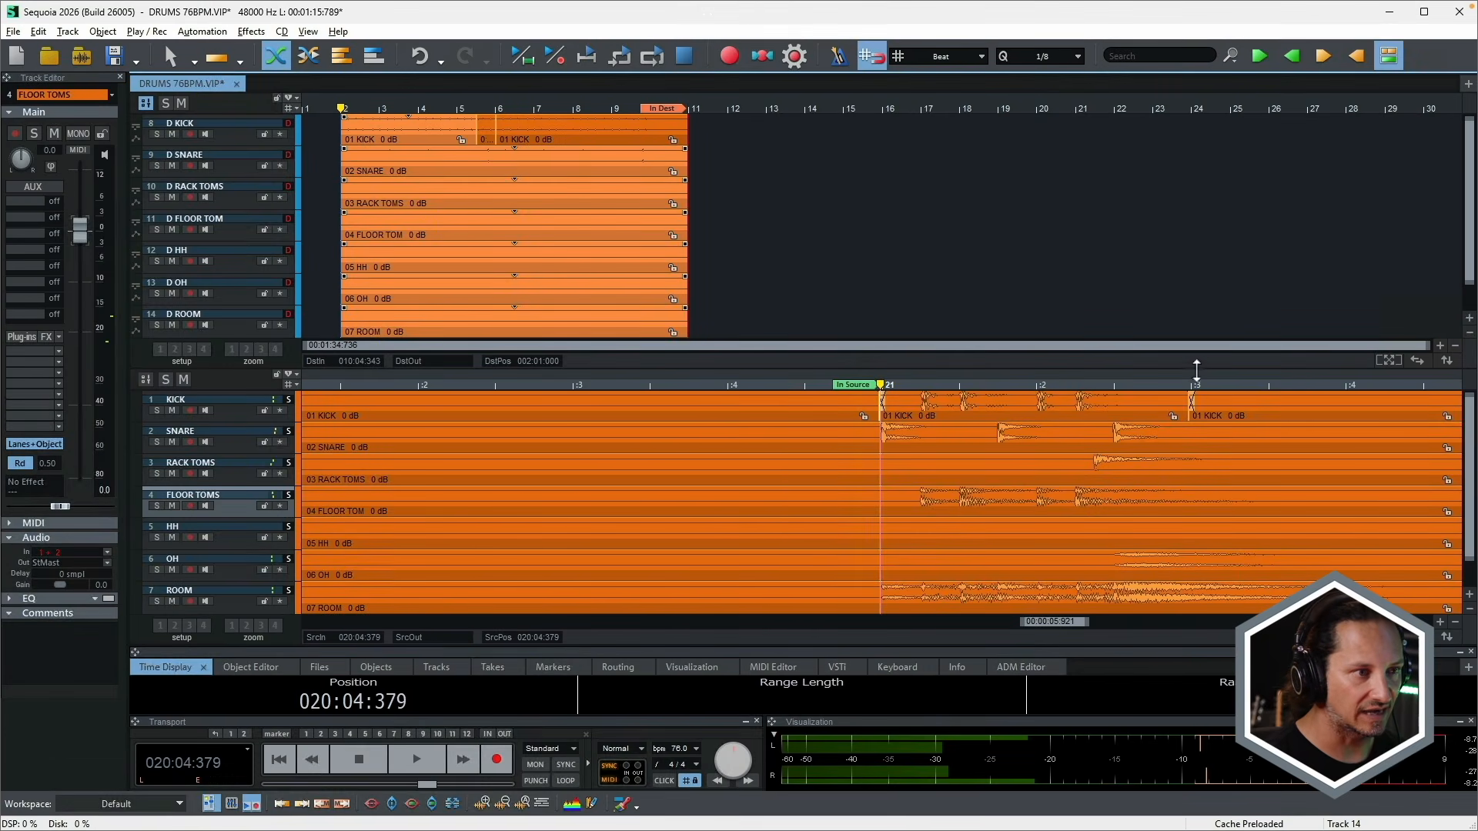
pyautogui.click(1196, 392)
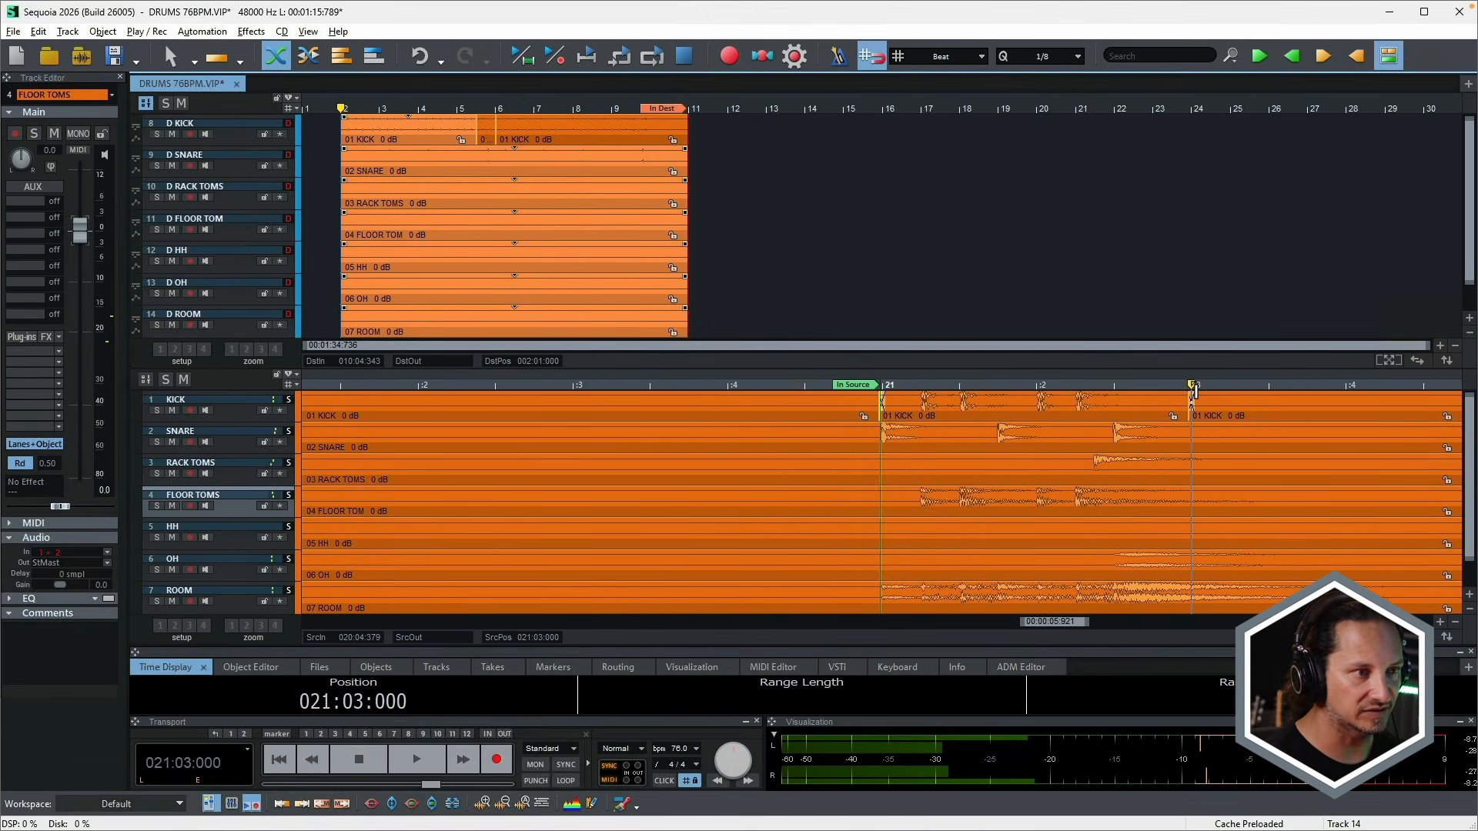
pyautogui.click(1293, 56)
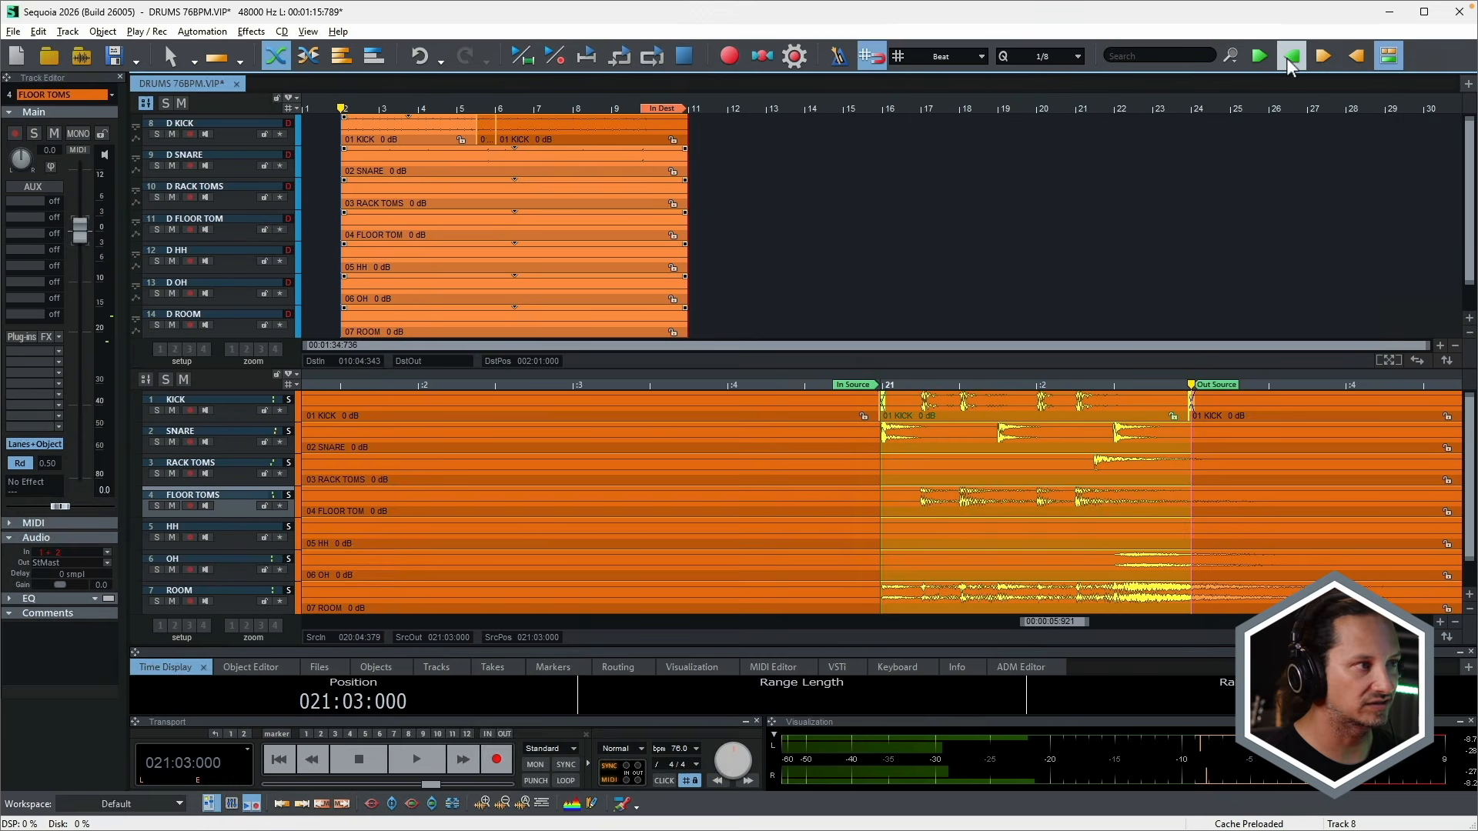
# - Set the destination in point at 005:03:000 and overwrite the destination drums there with the marked source fill
pyautogui.click(478, 107)
pyautogui.hotkey('ctrl', 'Up')
pyautogui.hotkey('ctrl', 'Up')
pyautogui.hotkey('ctrl', 'Up')
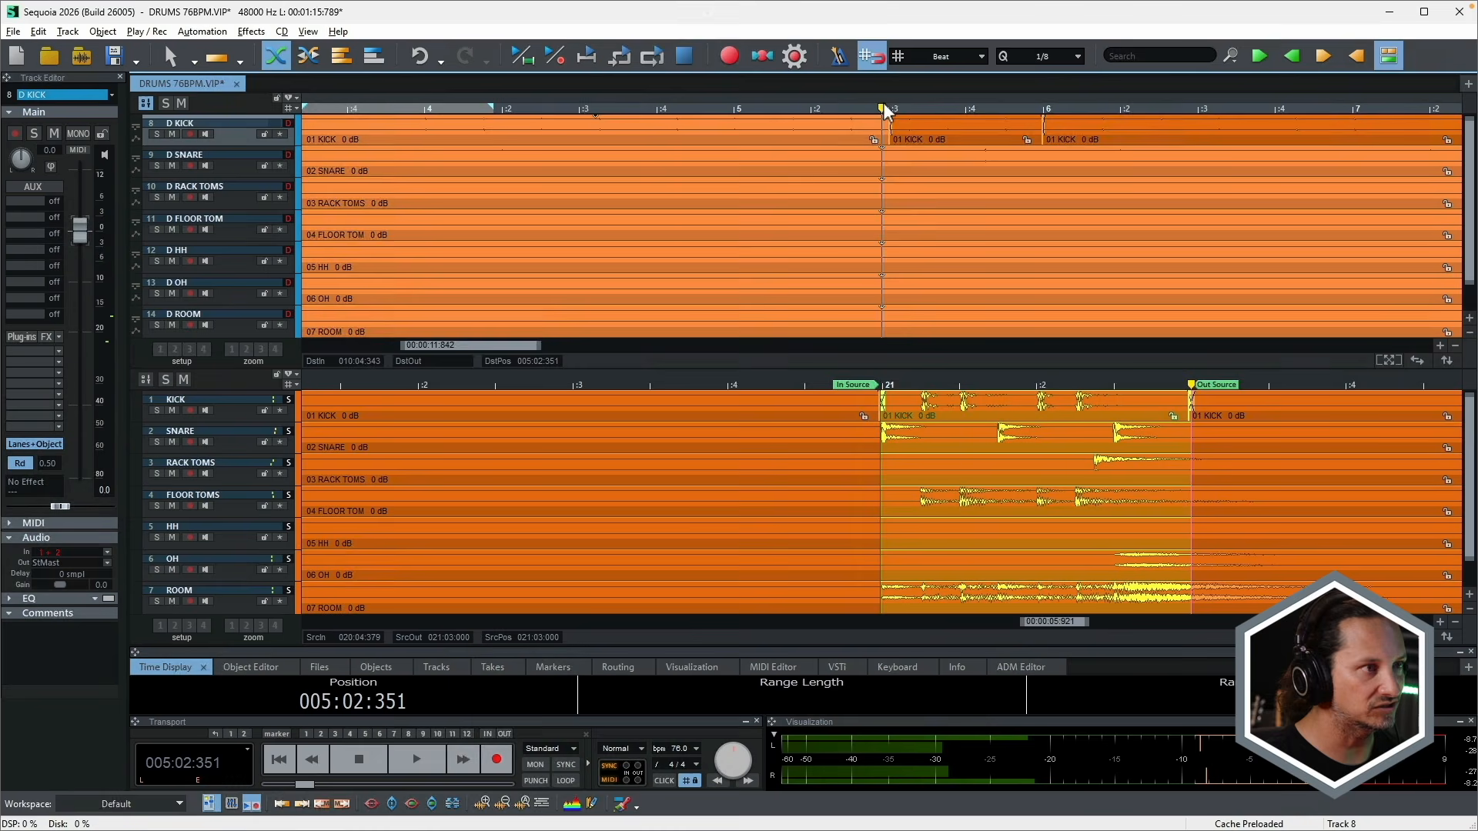
pyautogui.click(891, 111)
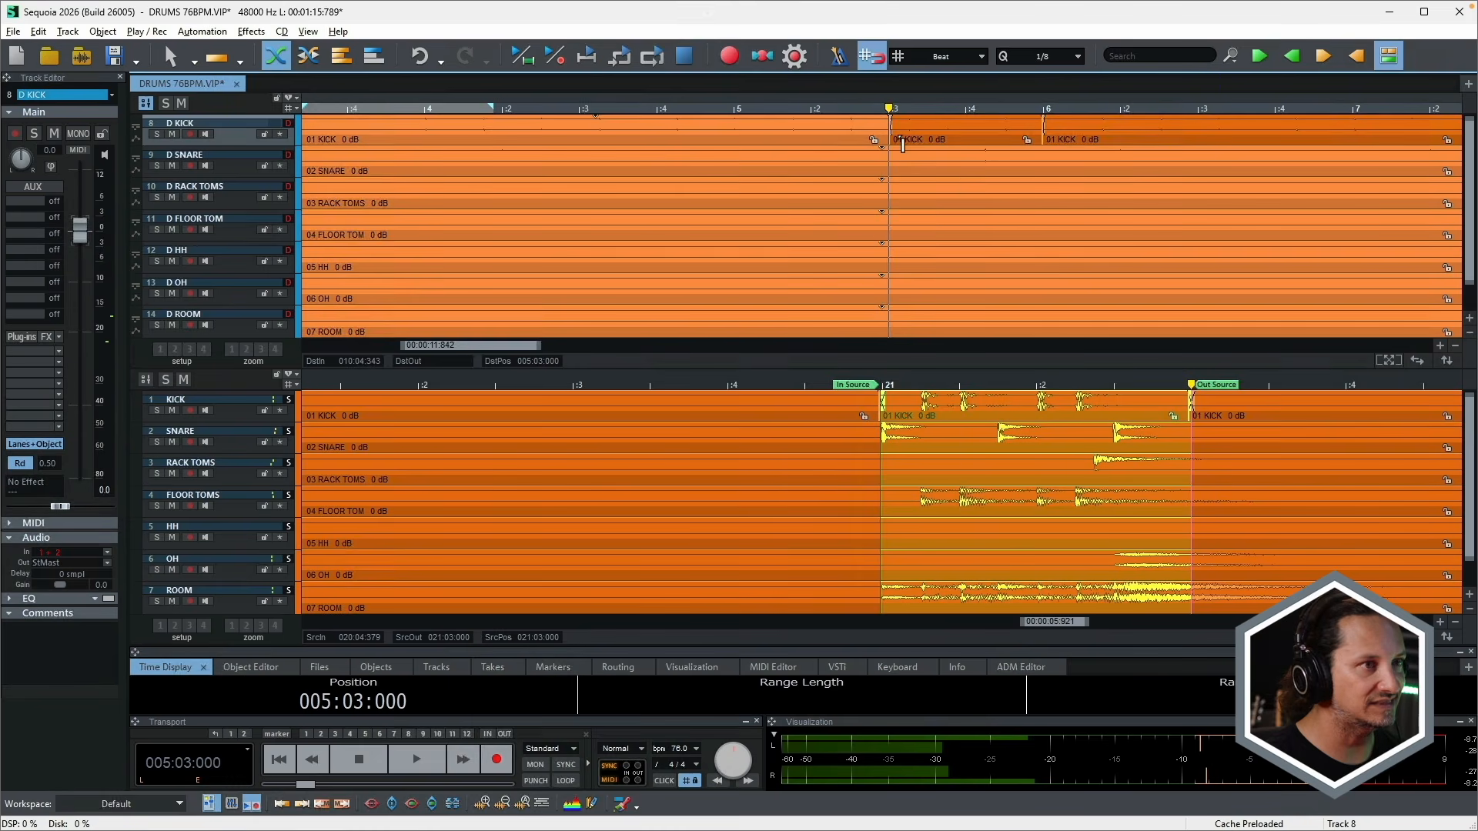
pyautogui.click(1322, 62)
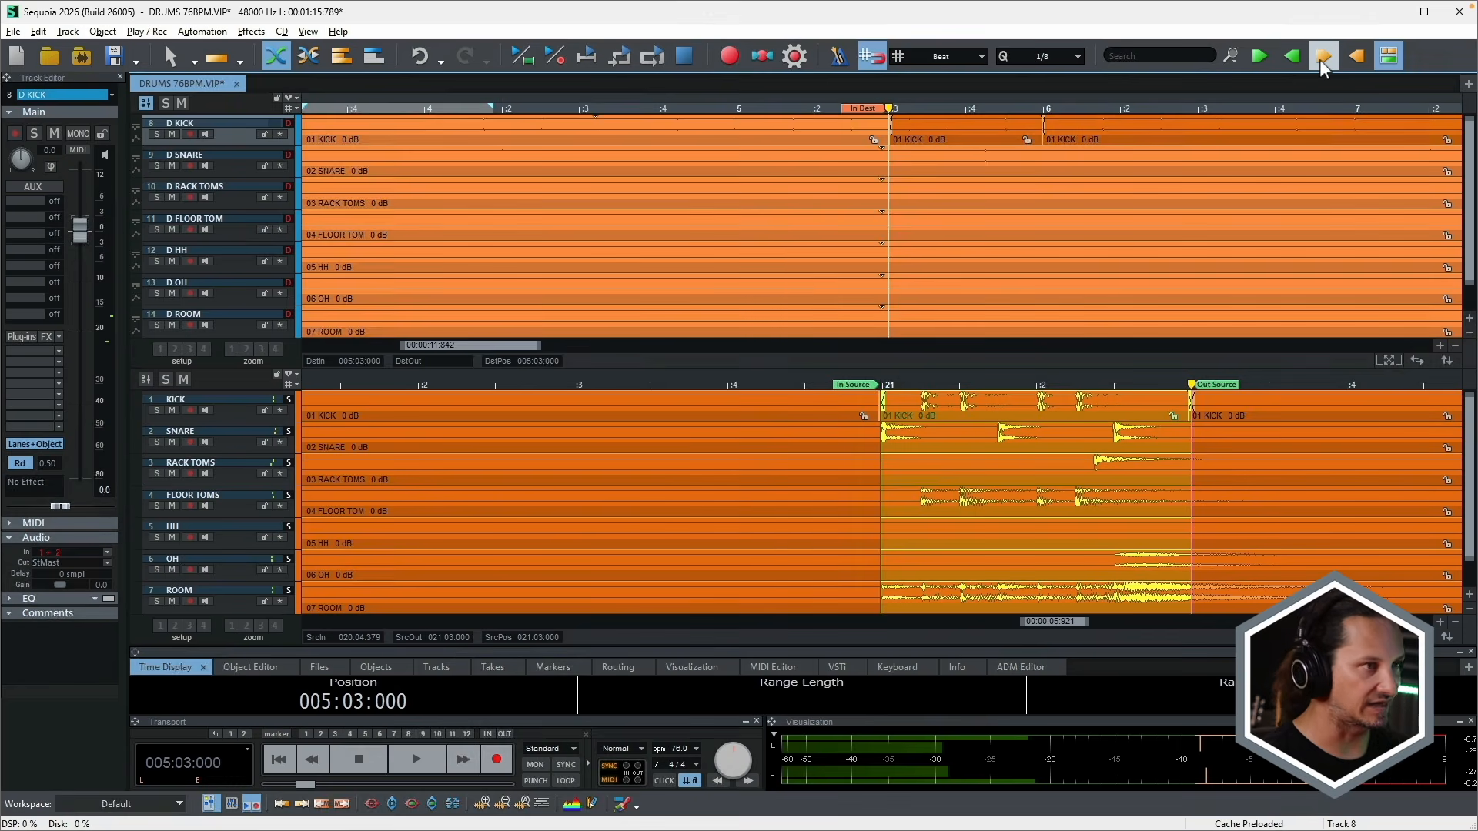
pyautogui.click(1322, 61)
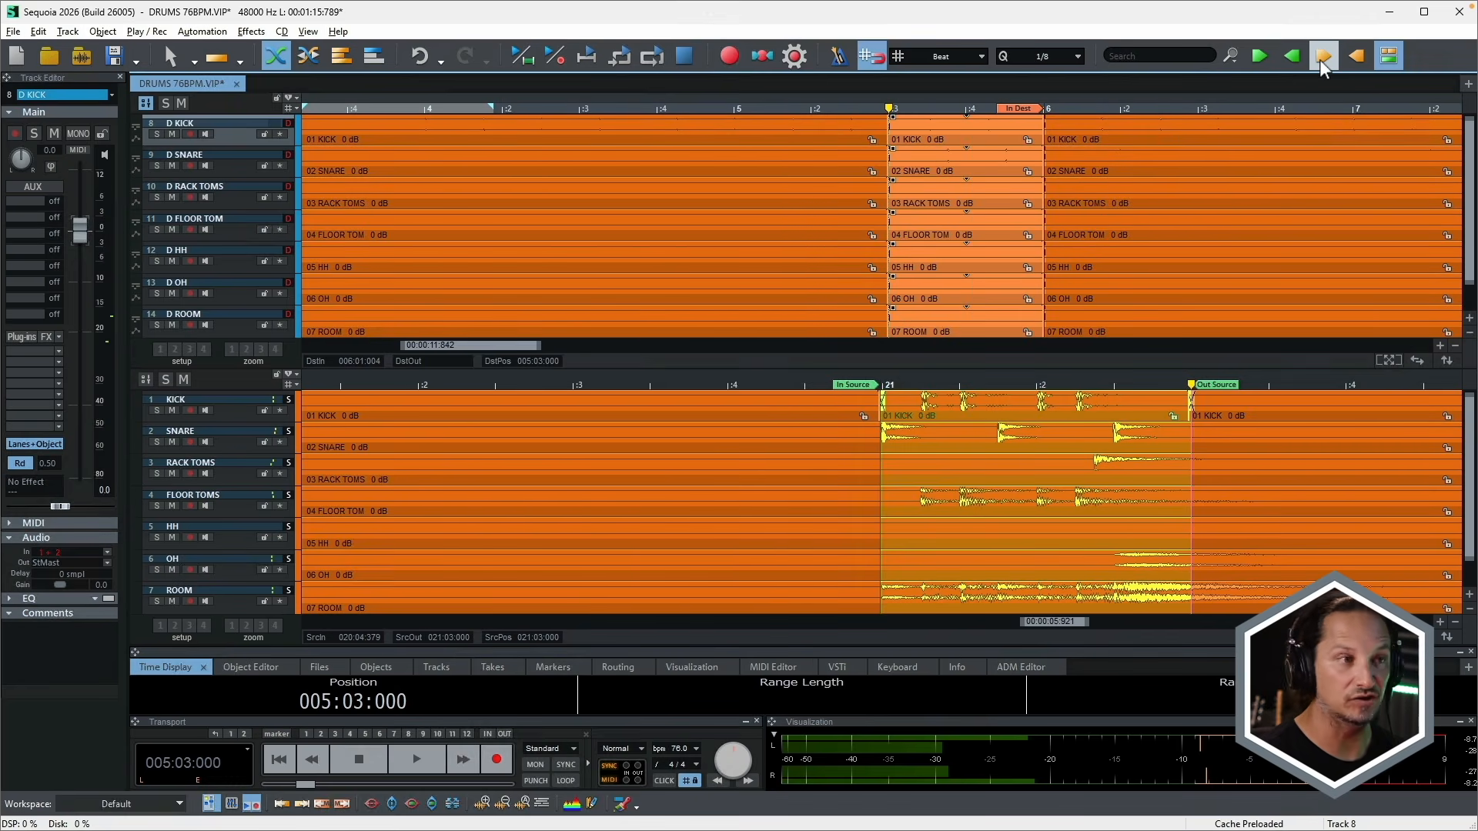
# - Play the destination drums from 004:03:000 through the inserted fill into bar 6
pyautogui.click(738, 114)
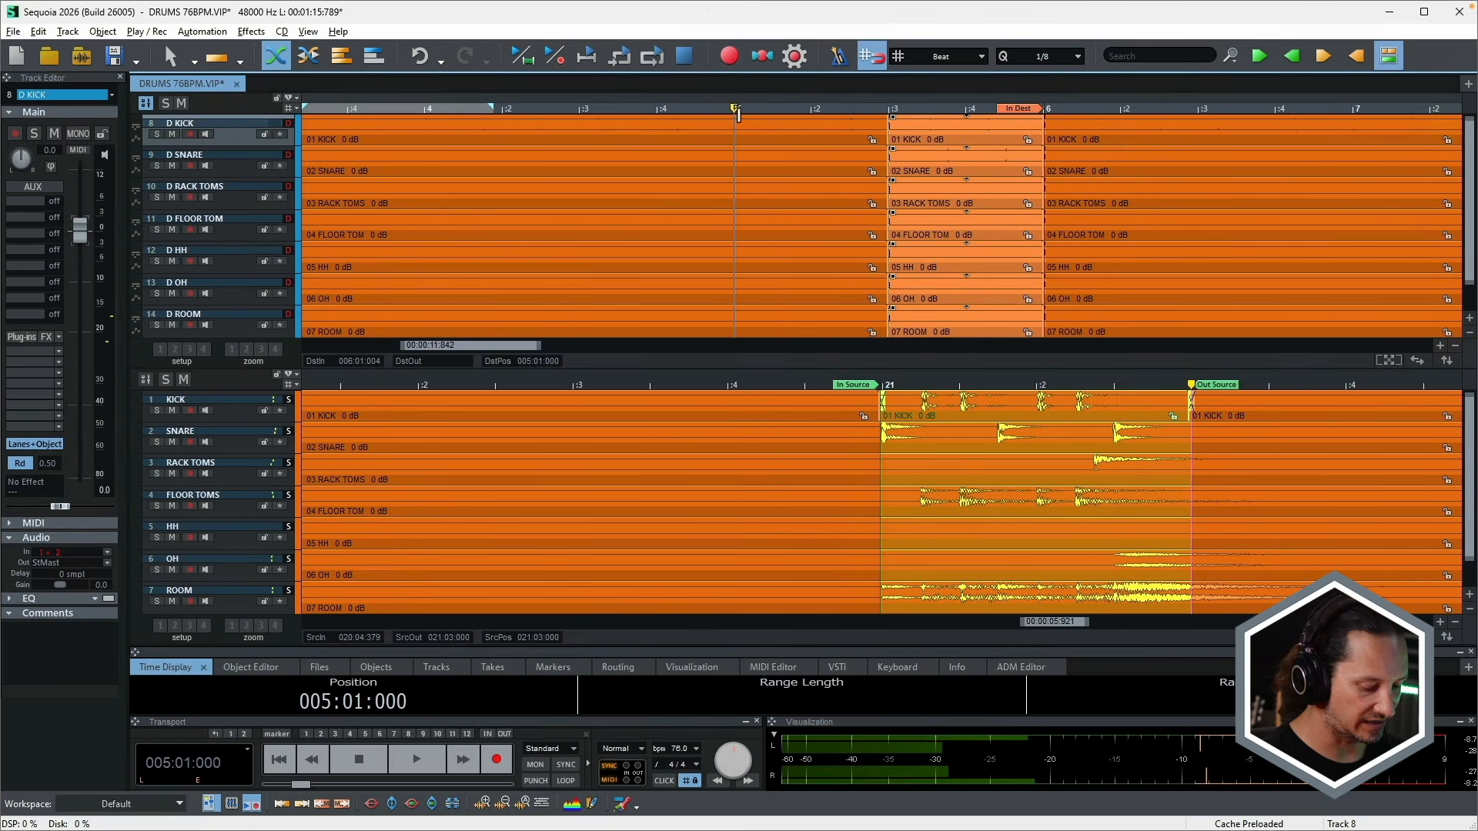
pyautogui.scroll(-3, 737, 114)
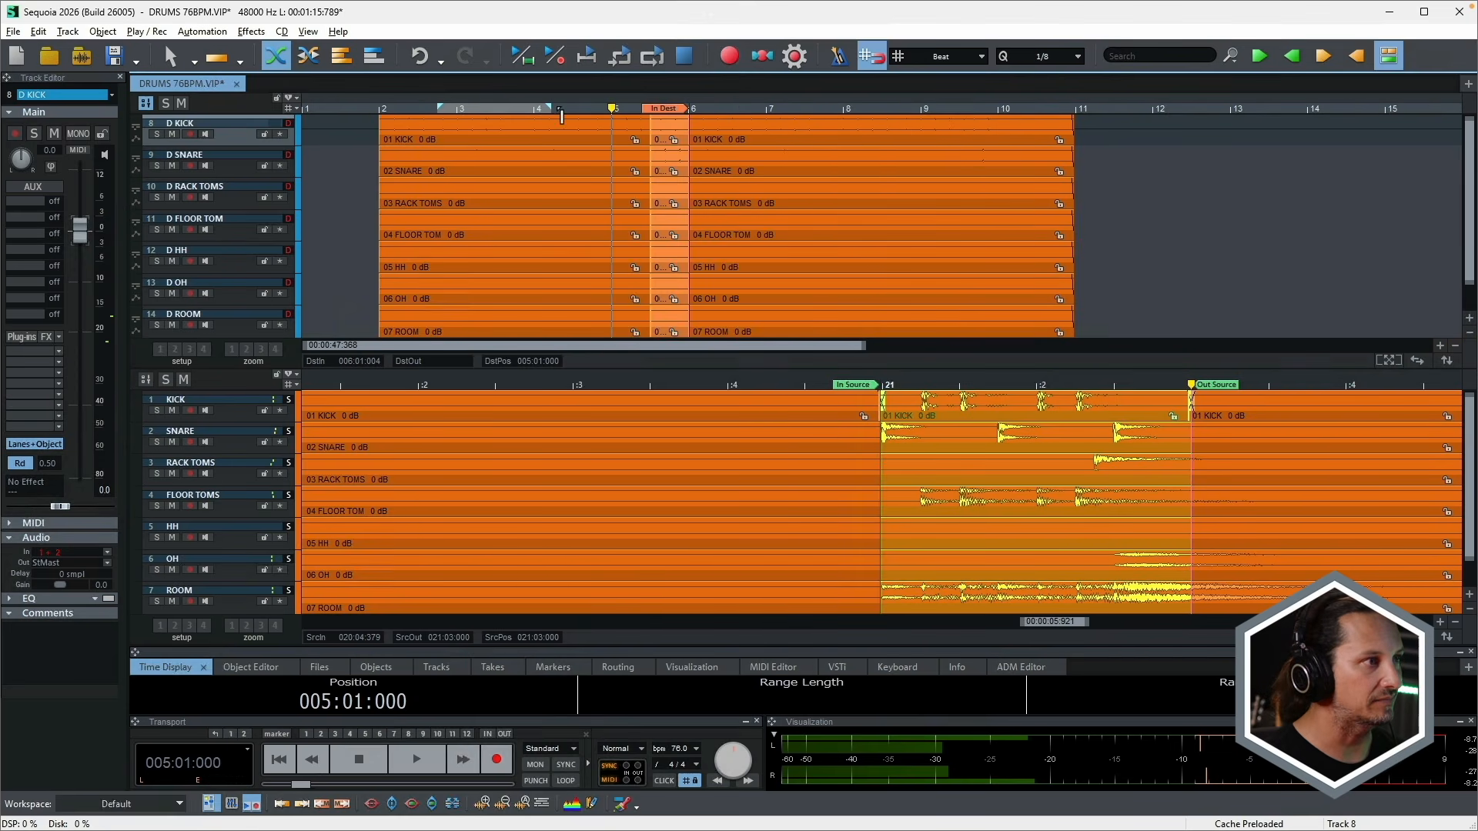
pyautogui.click(579, 114)
pyautogui.press('space')
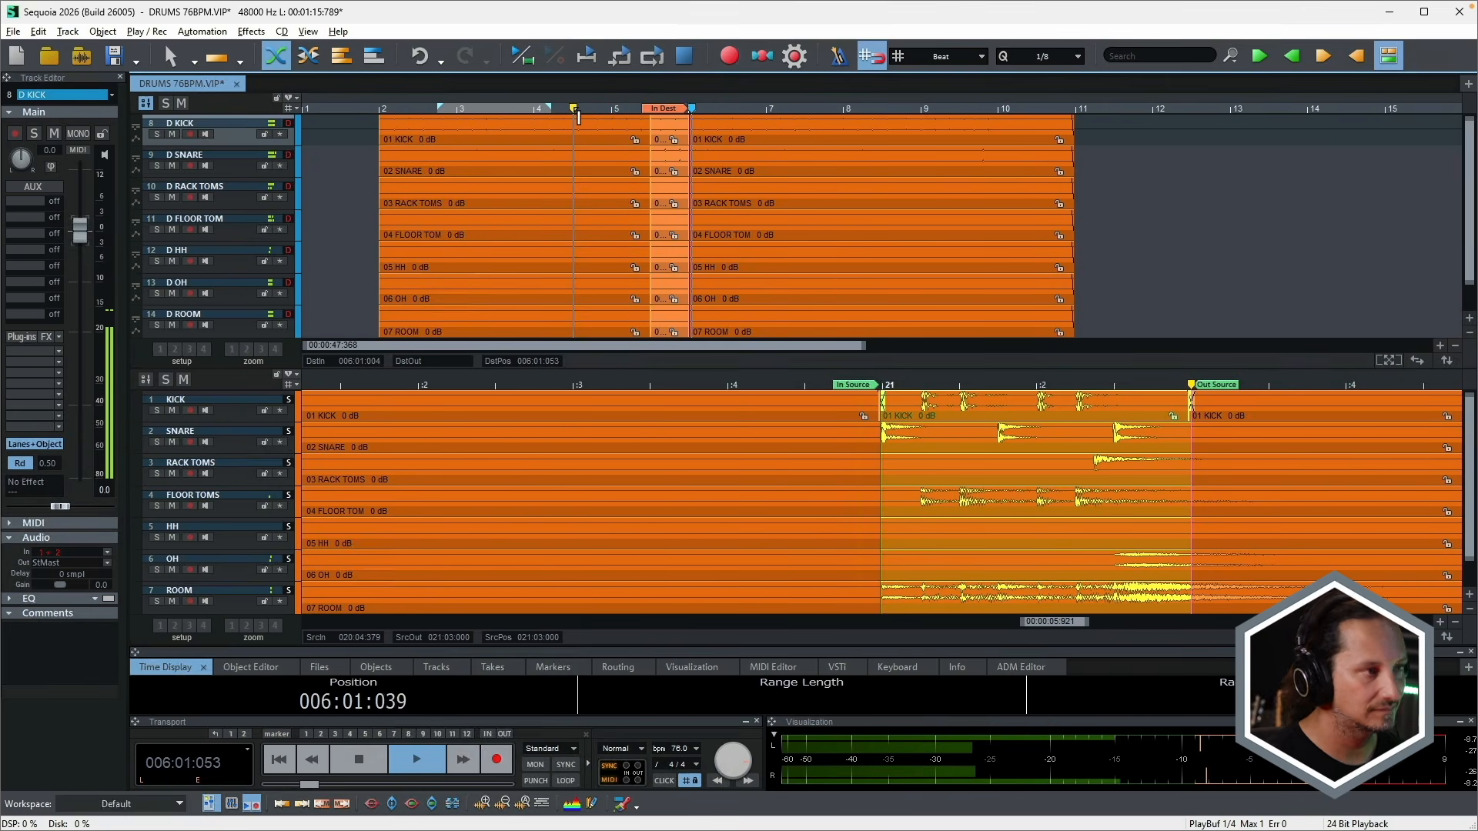
pyautogui.press('space')
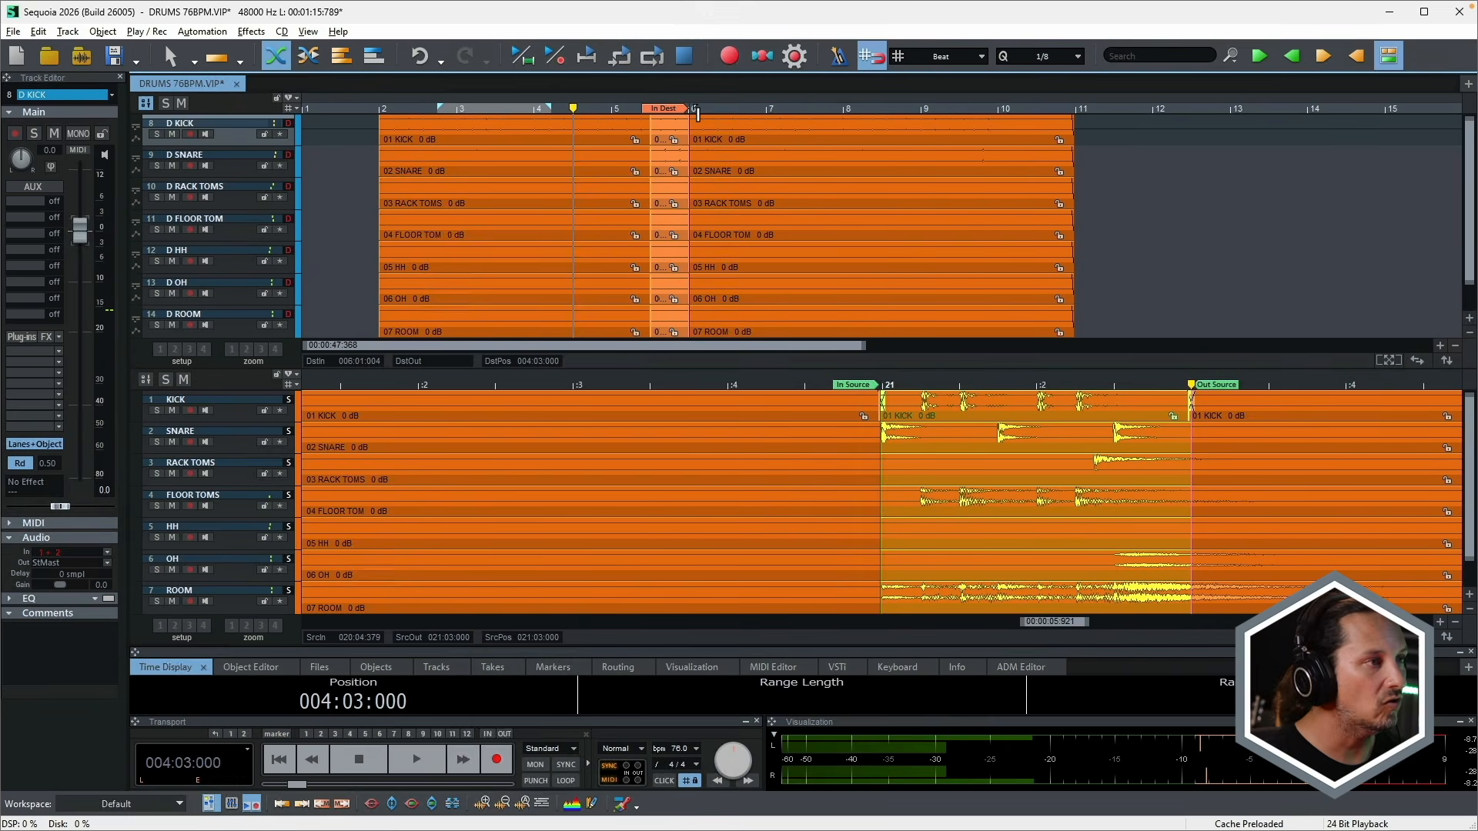
# - Try lengthening the crossfade at the fill's end to 164 ms across the destination drum tracks in the Crossfade Editor, discarding the change
pyautogui.click(690, 104)
pyautogui.hotkey('ctrl', 'Up')
pyautogui.hotkey('ctrl', 'Up')
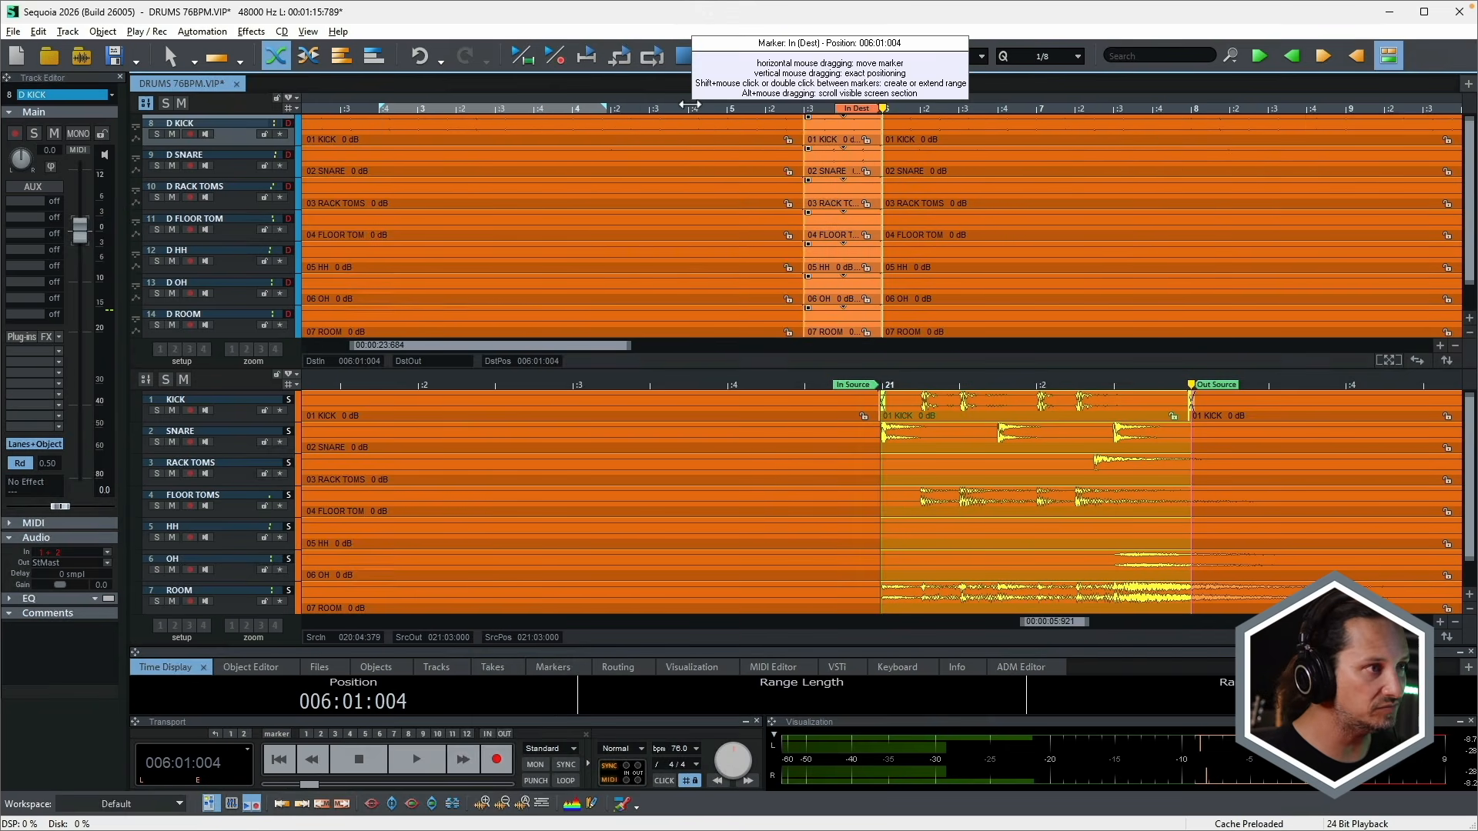
pyautogui.hotkey('ctrl', 'Up')
pyautogui.hotkey('ctrl', 'Up')
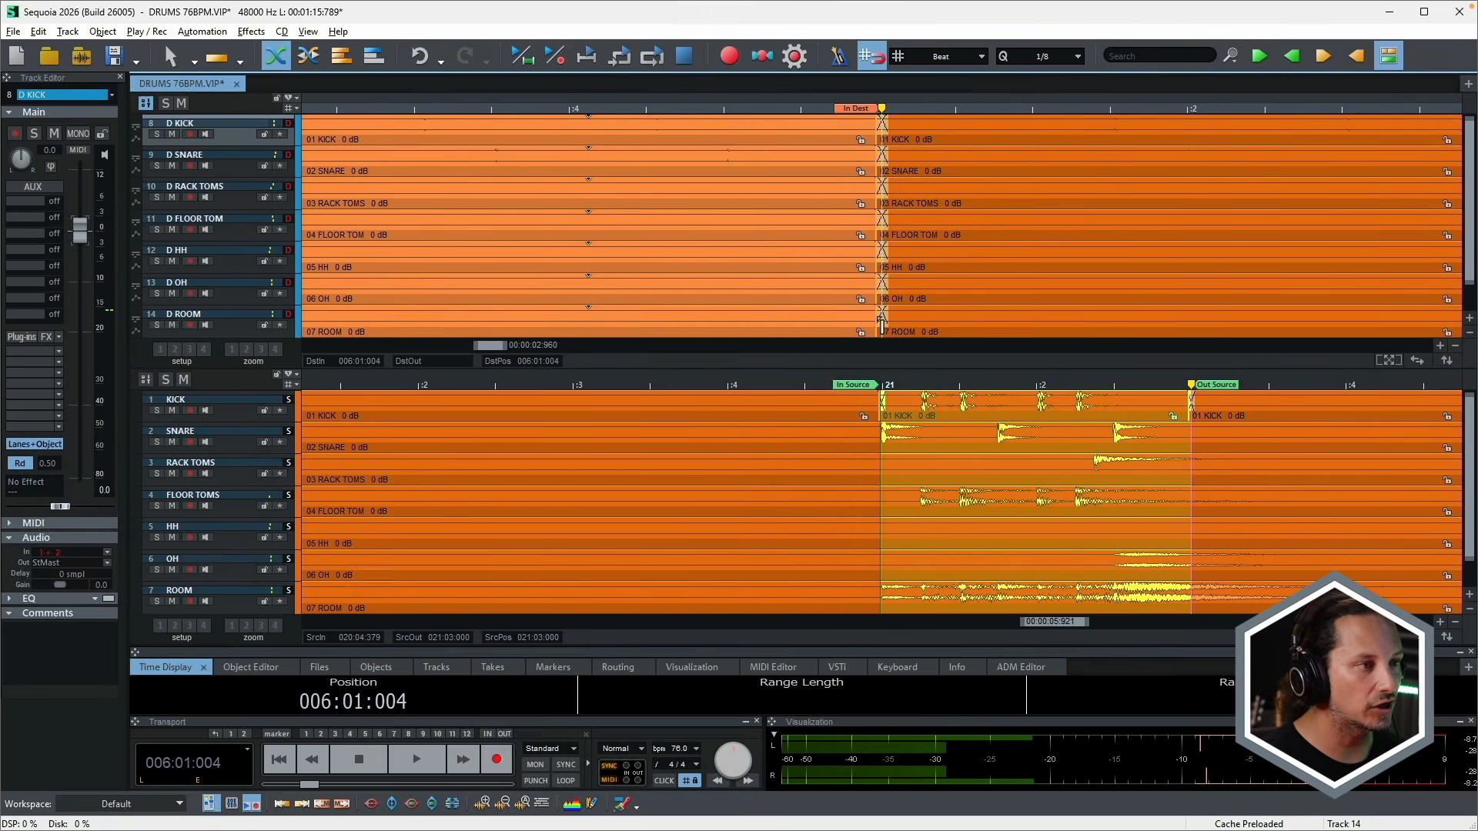
pyautogui.rightClick(883, 322)
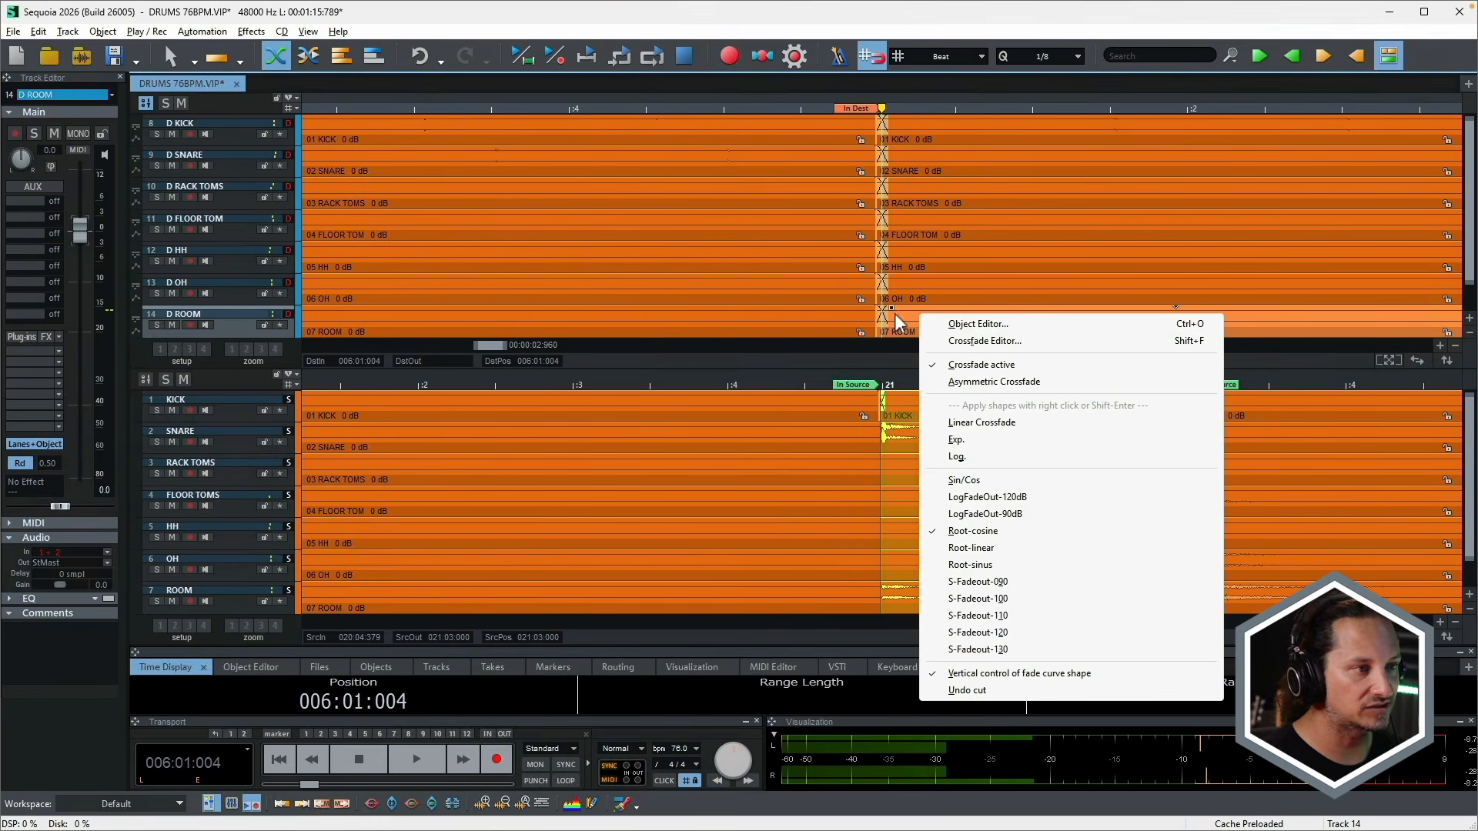
pyautogui.click(969, 339)
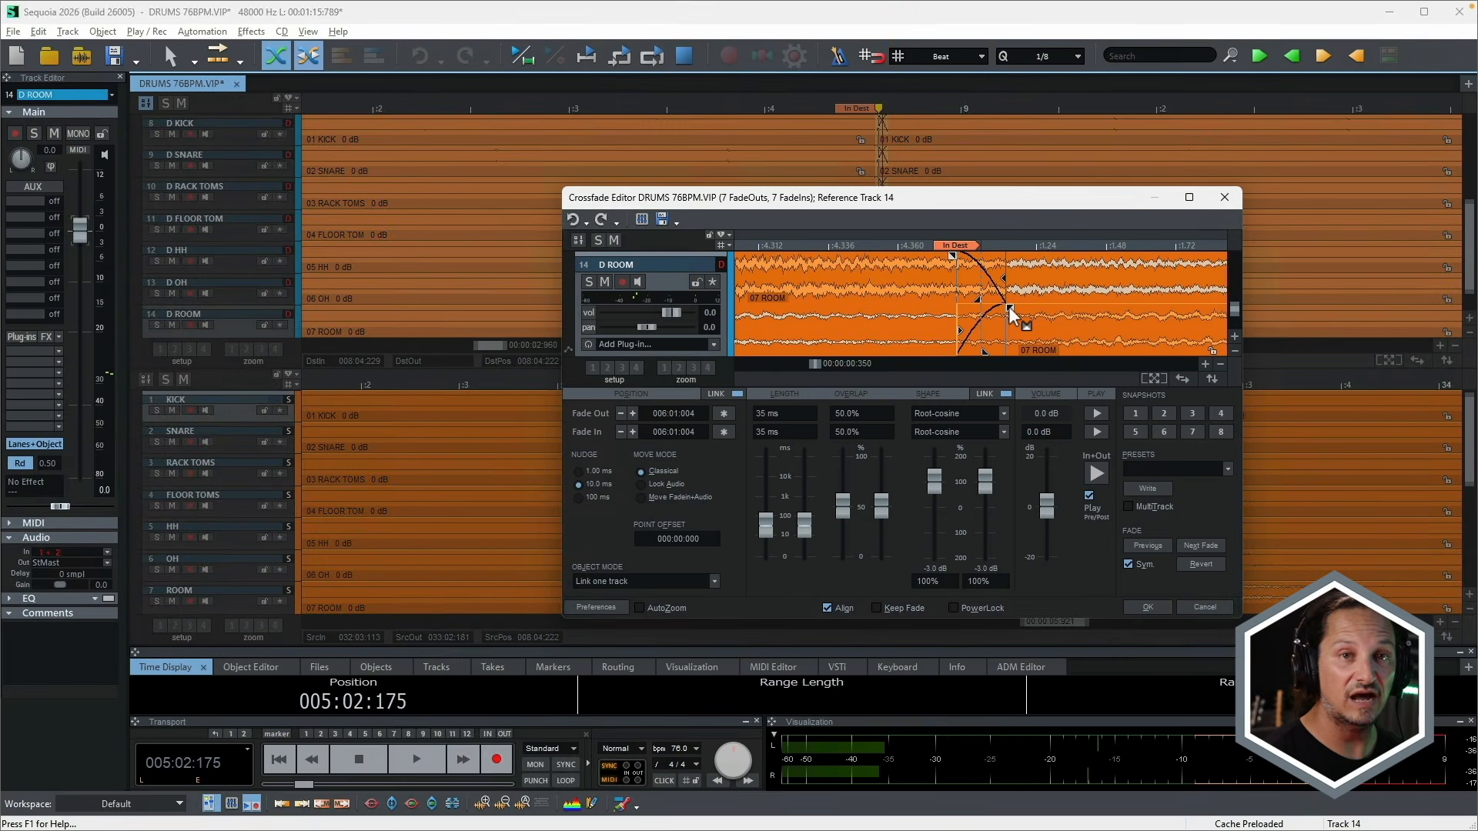
pyautogui.moveTo(1026, 314); pyautogui.dragTo(1103, 312)
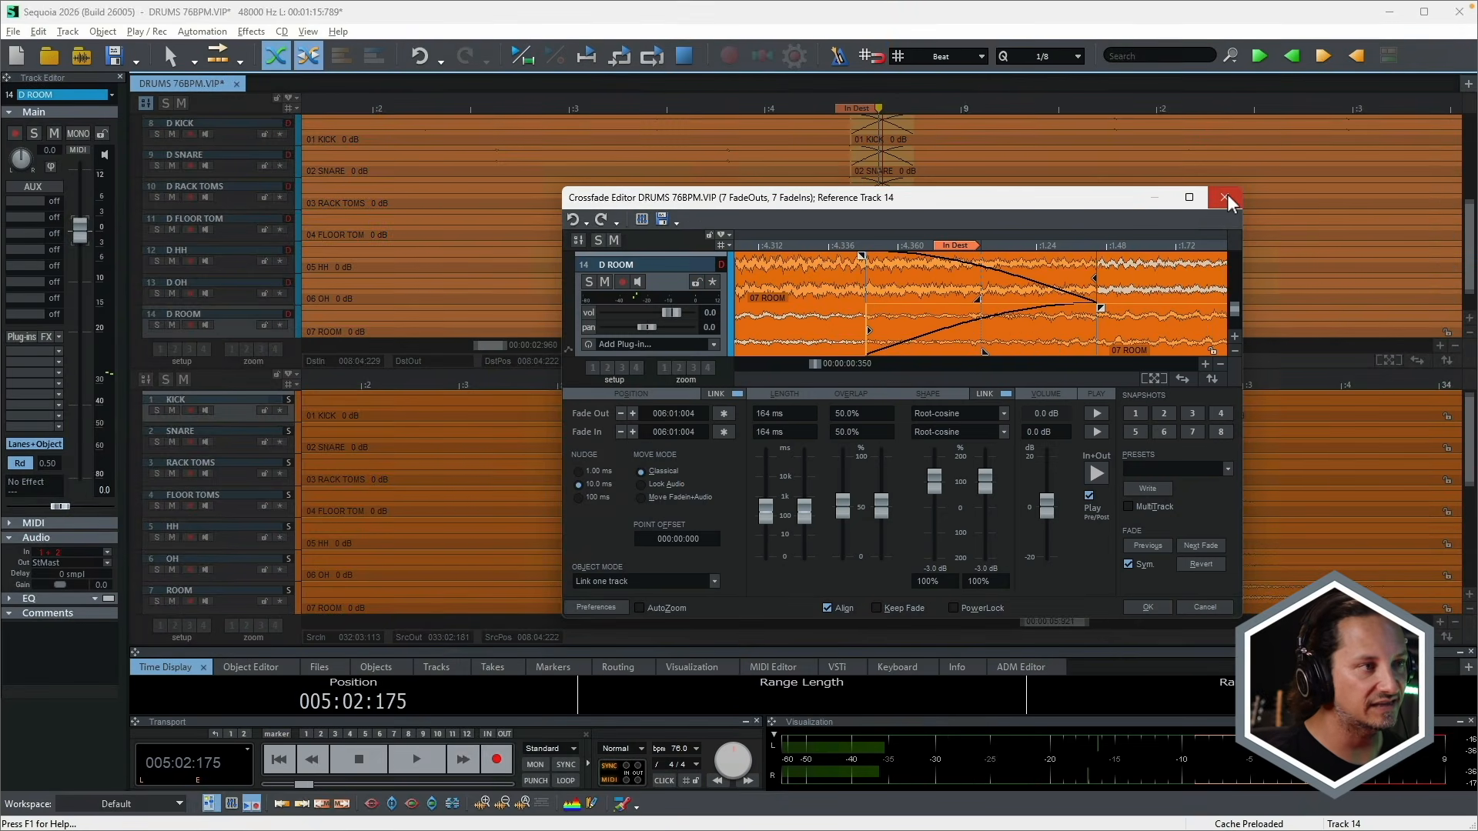
pyautogui.click(1224, 199)
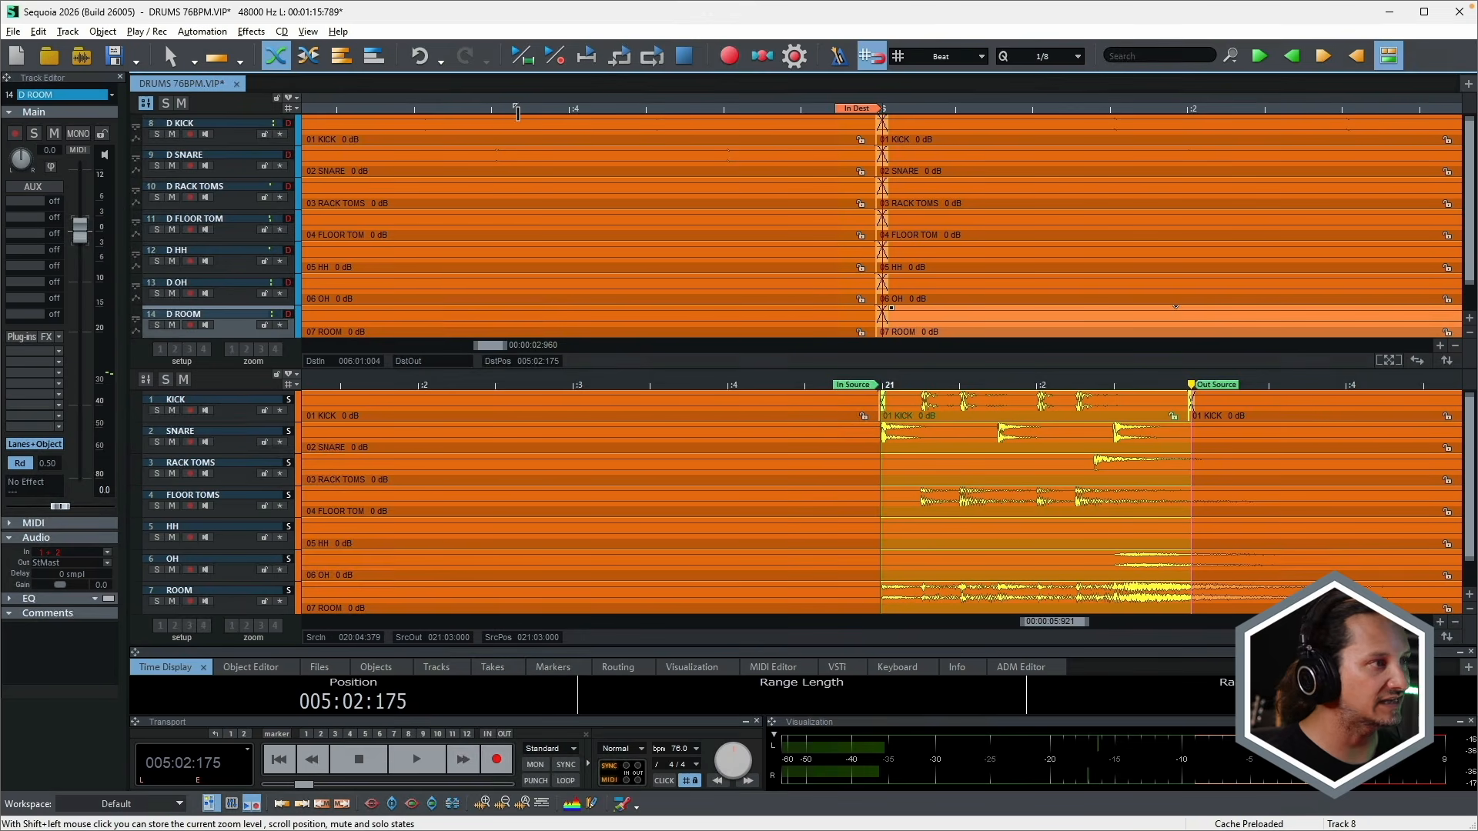
# - Audition the fill and both of its edit points once more, starting within bar 4 of the destination drums
pyautogui.click(517, 113)
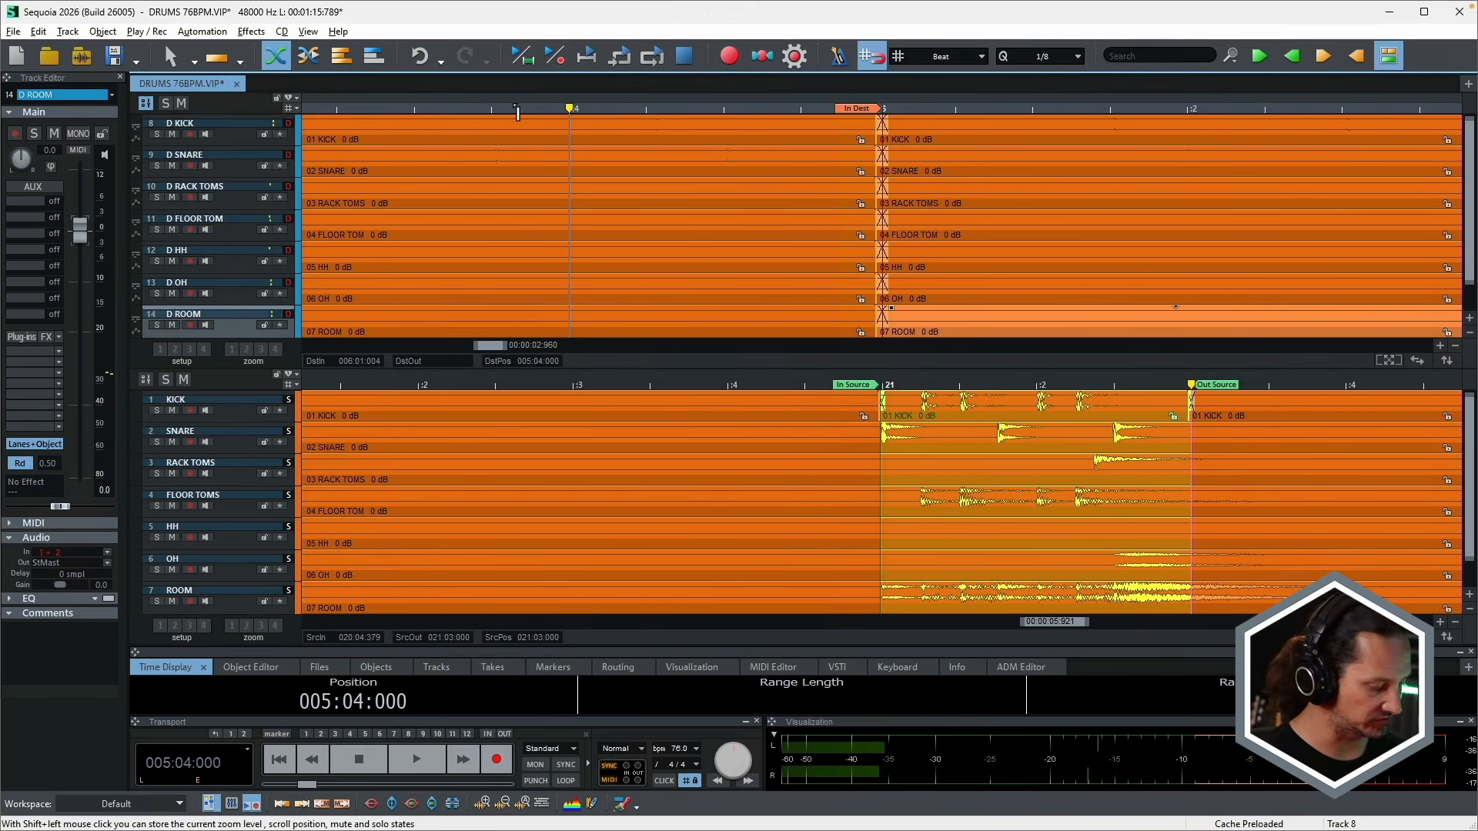
pyautogui.hotkey('ctrl', 'Down')
pyautogui.hotkey('ctrl', 'Down')
pyautogui.click(514, 115)
pyautogui.press('space')
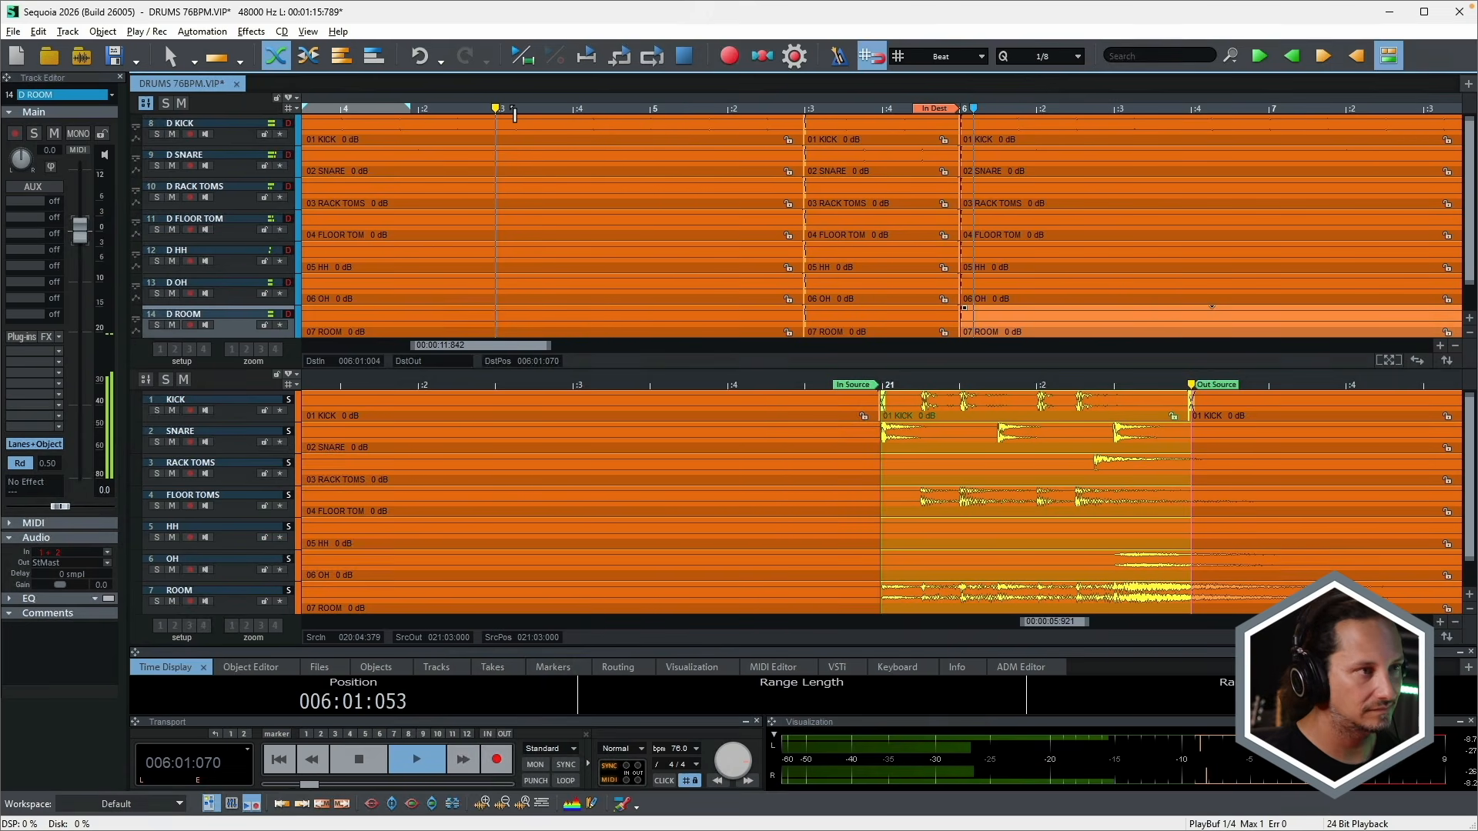
pyautogui.press('space')
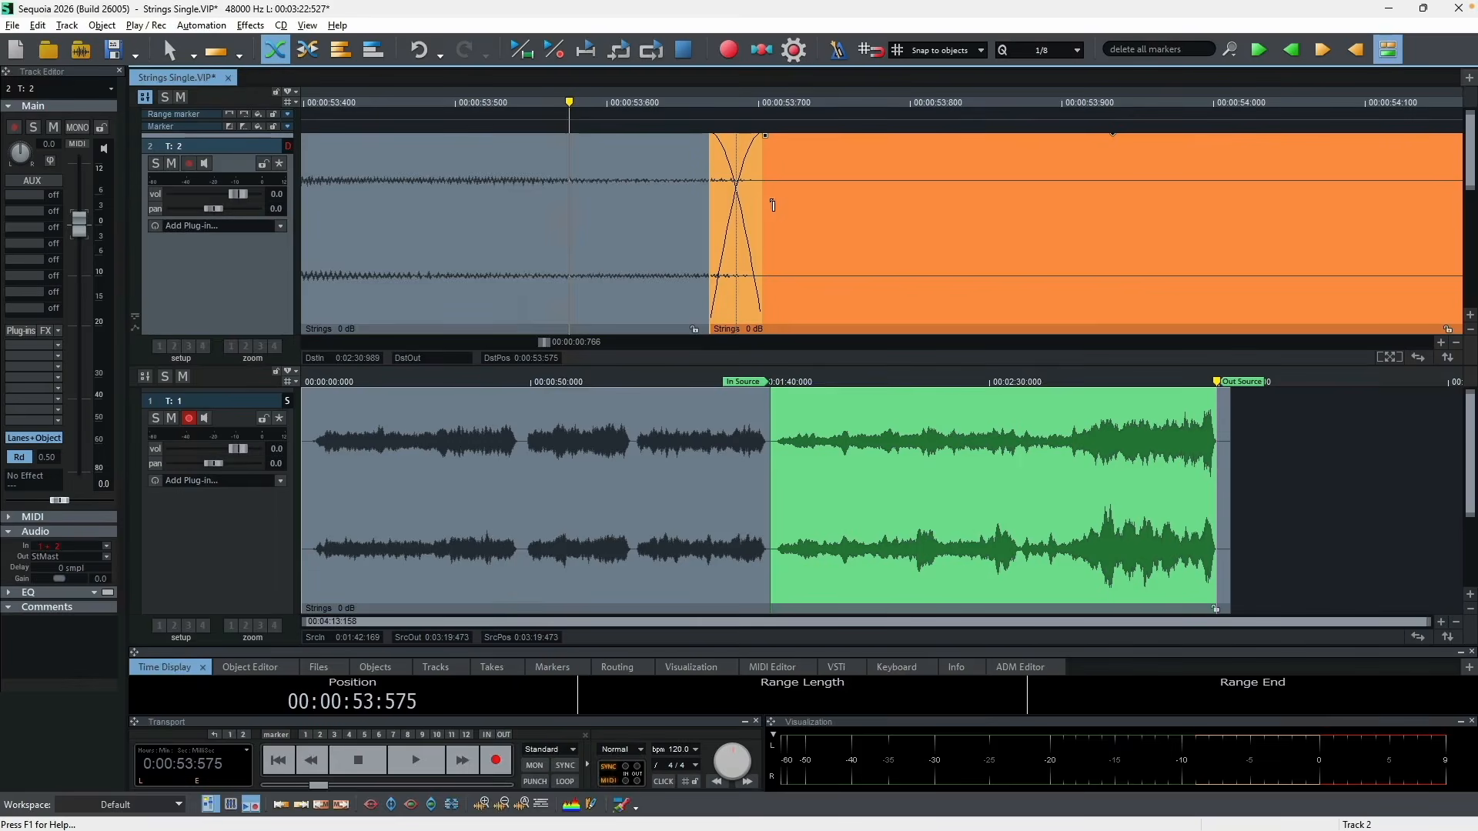
# - In the Strings Single project, lengthen the destination track's crossfade in the Crossfade Editor
pyautogui.rightClick(754, 206)
pyautogui.click(826, 228)
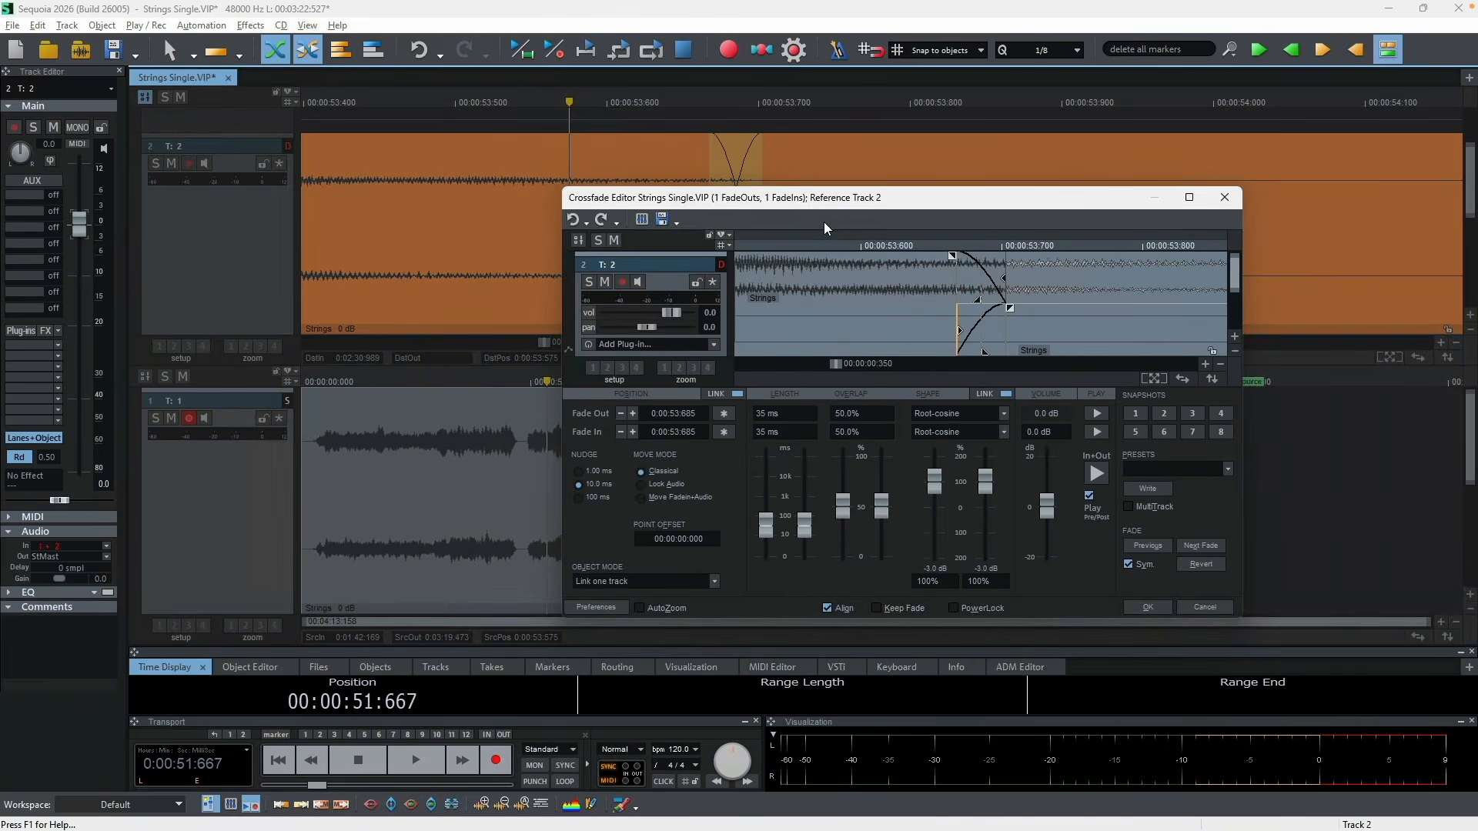
pyautogui.moveTo(1018, 307); pyautogui.dragTo(1093, 312)
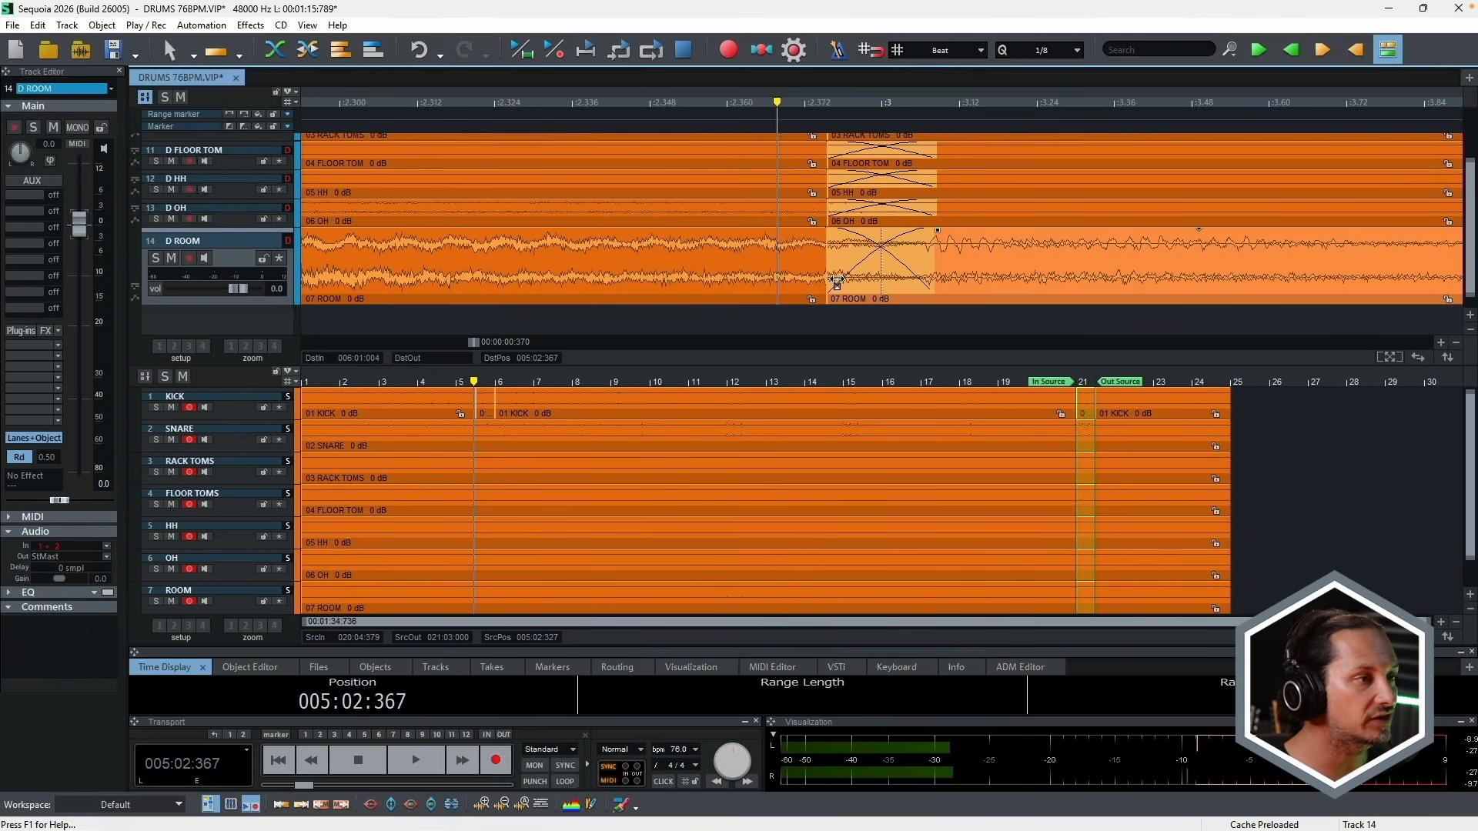
# - In DRUMS 76BPM, shorten the D ROOM crossfade at 005:03:000 to about 33 ms on the track and open it in the Crossfade Editor
pyautogui.moveTo(866, 281); pyautogui.dragTo(869, 282)
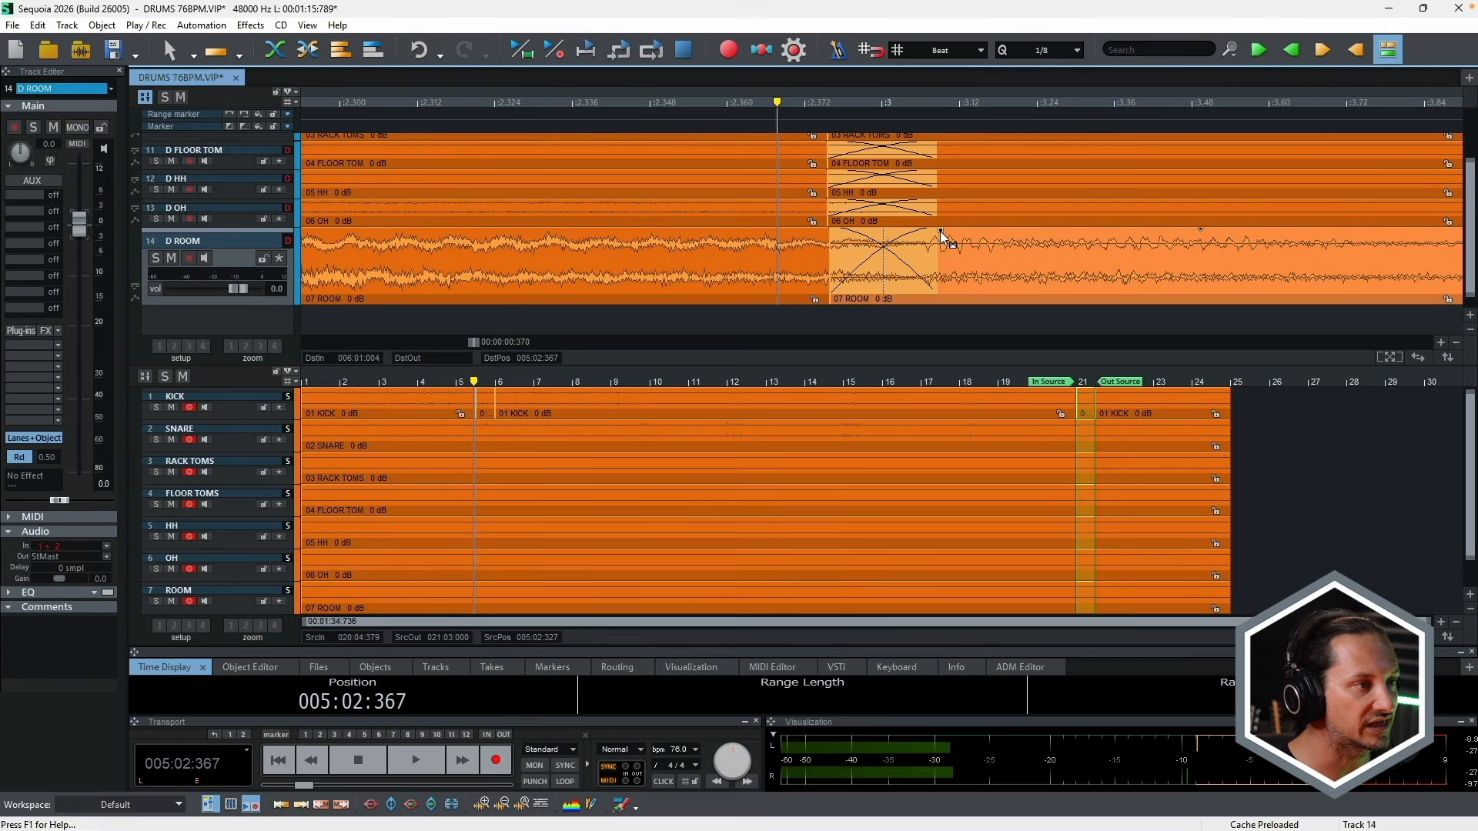
pyautogui.moveTo(940, 231)
pyautogui.mouseDown()
pyautogui.moveTo(917, 232)
pyautogui.moveTo(929, 241)
pyautogui.mouseUp()
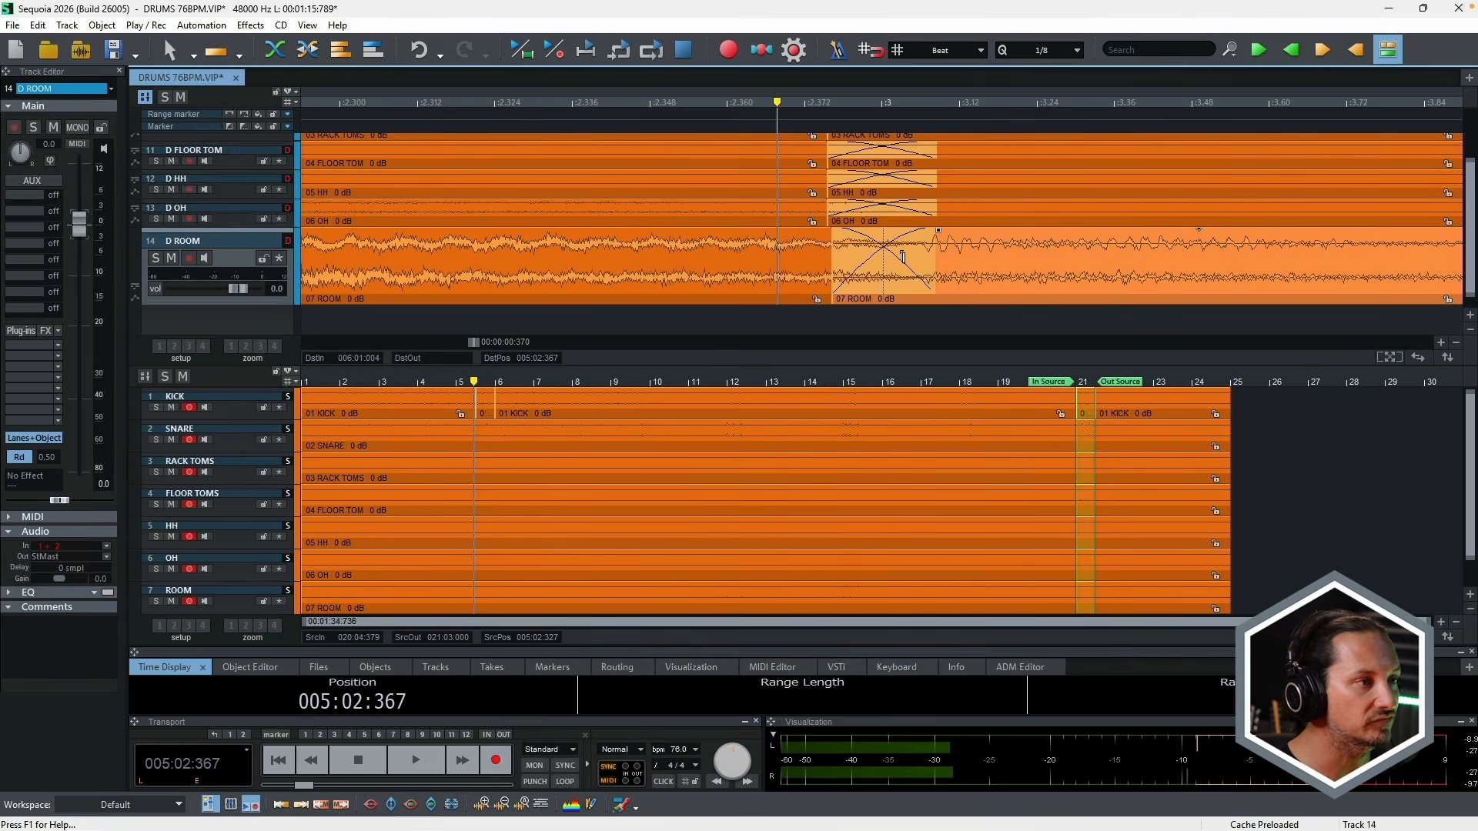
pyautogui.rightClick(900, 254)
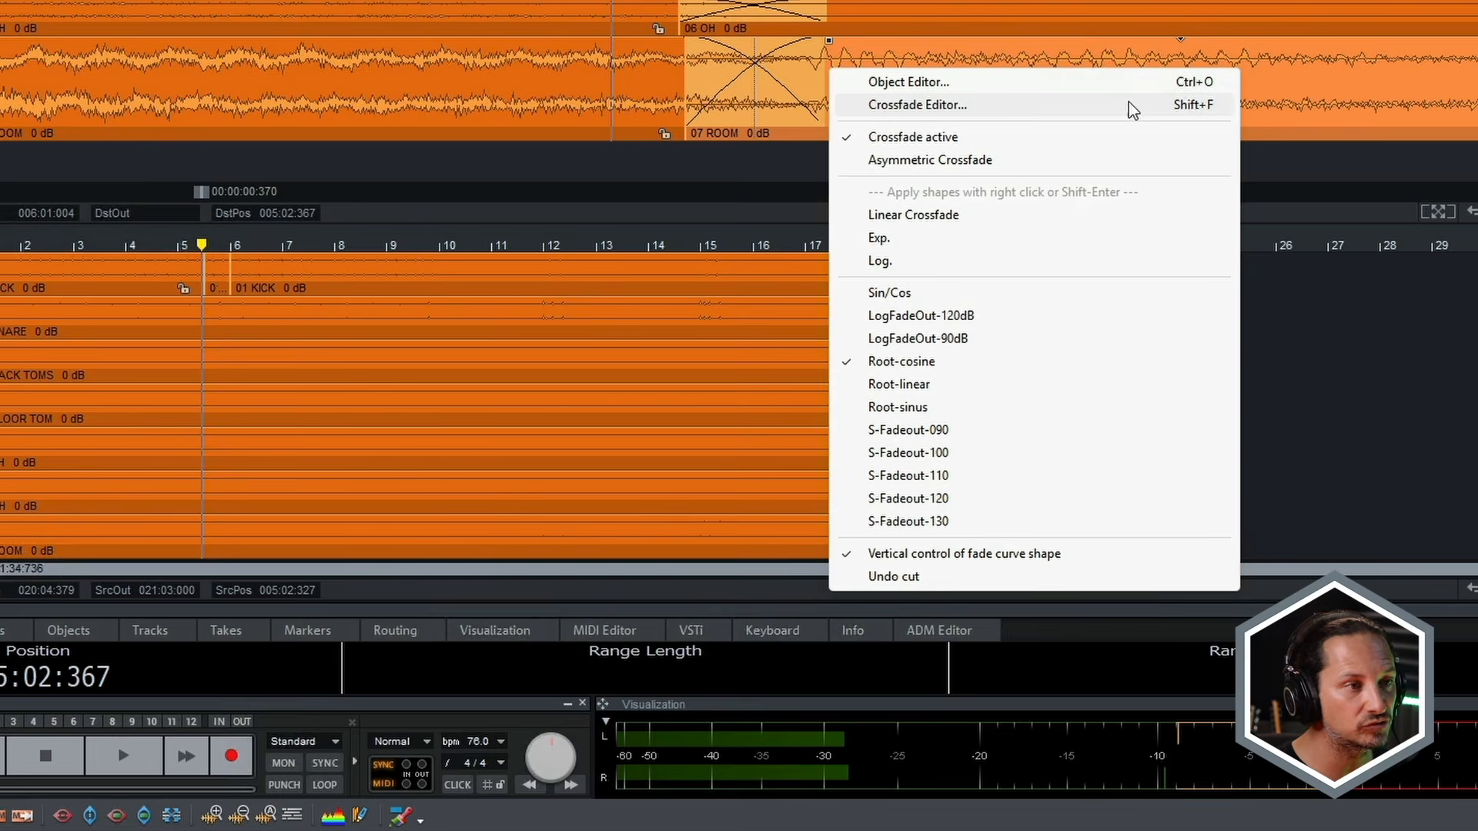
pyautogui.click(1178, 112)
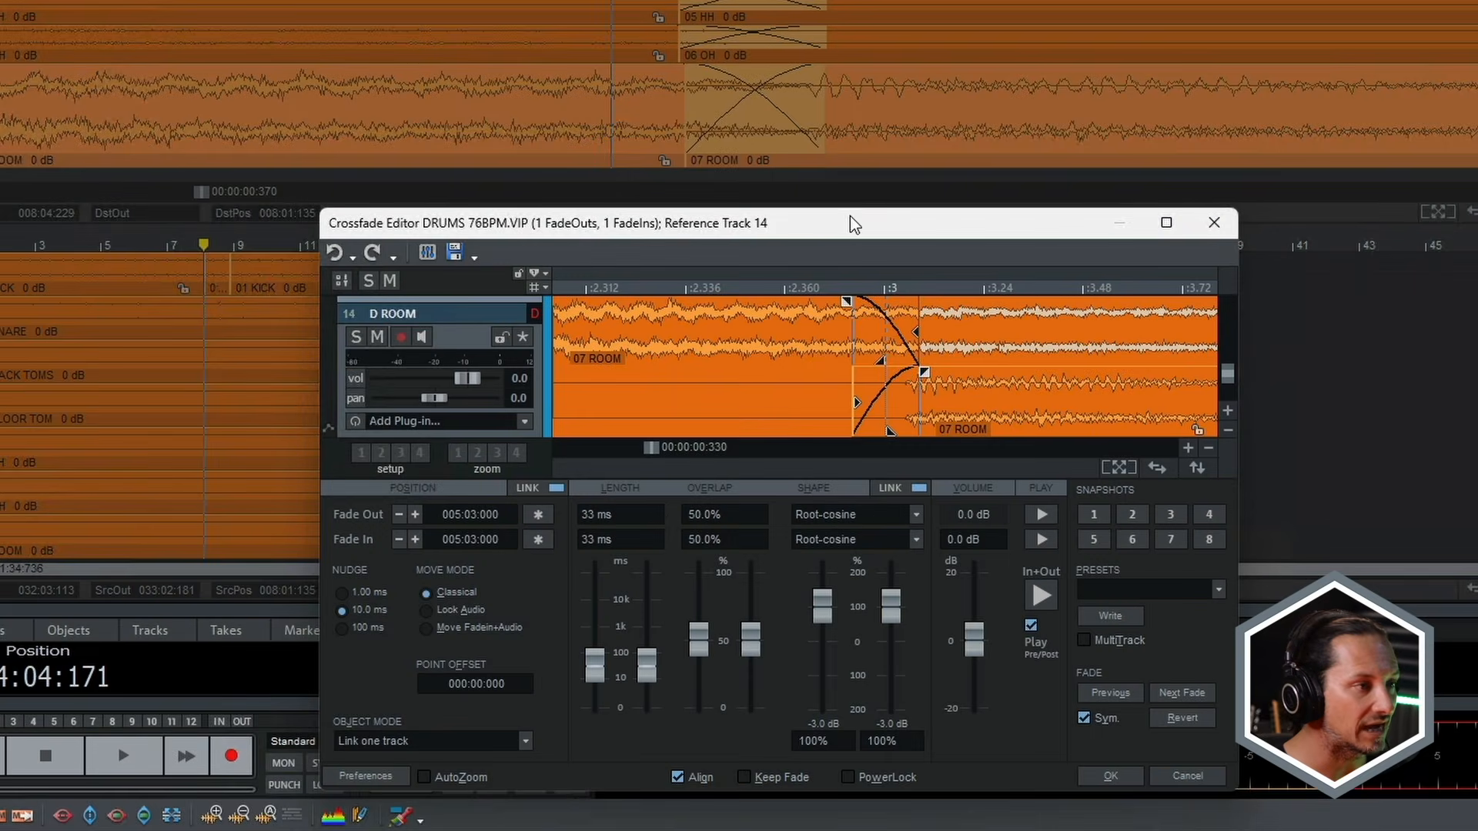
pyautogui.moveTo(852, 224); pyautogui.dragTo(848, 173)
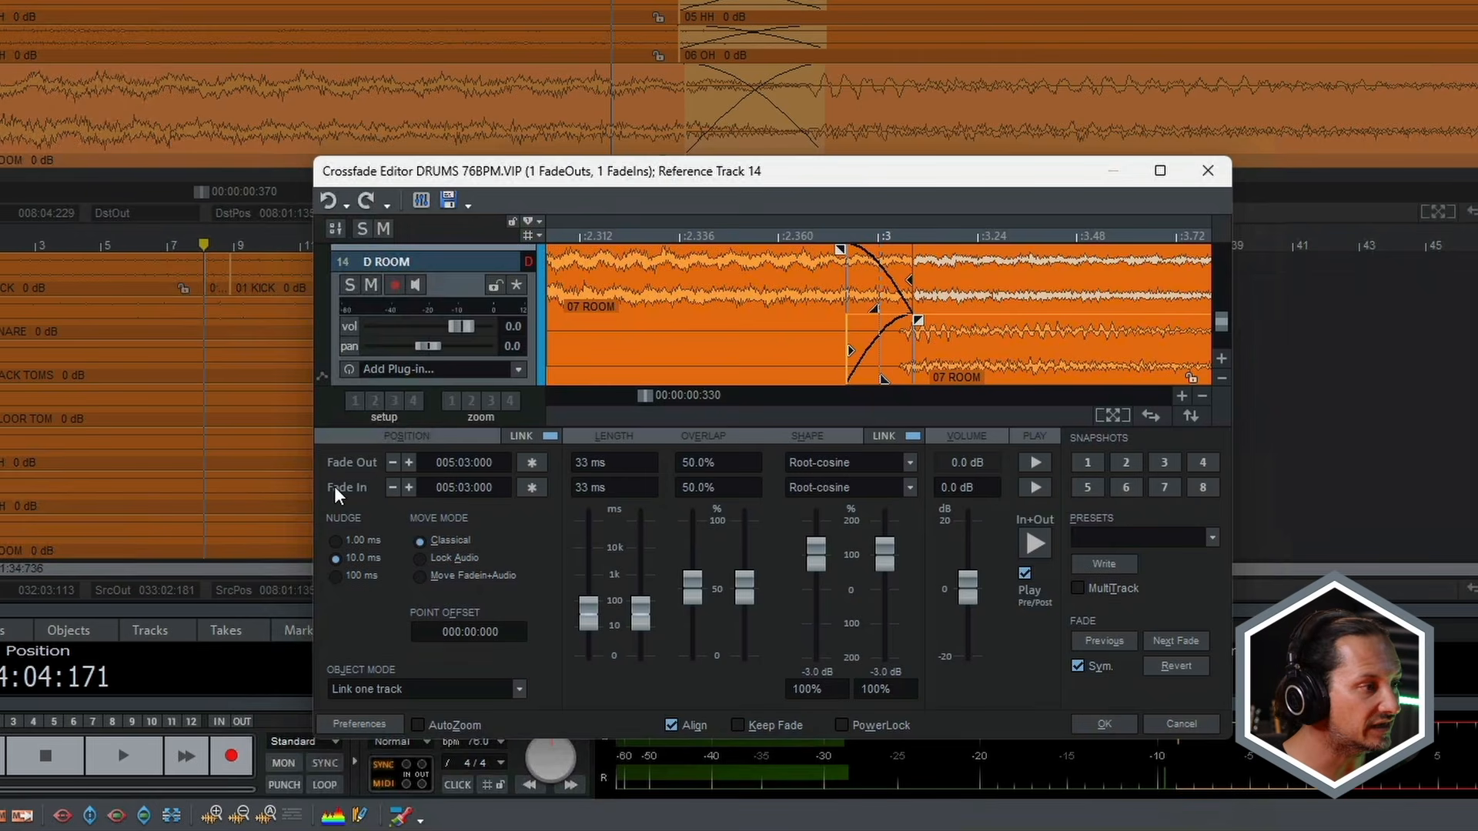
# - Nudge the linked D ROOM crossfade earlier and later in 10 ms steps, ending at position 005:03:005
pyautogui.click(393, 463)
pyautogui.click(392, 462)
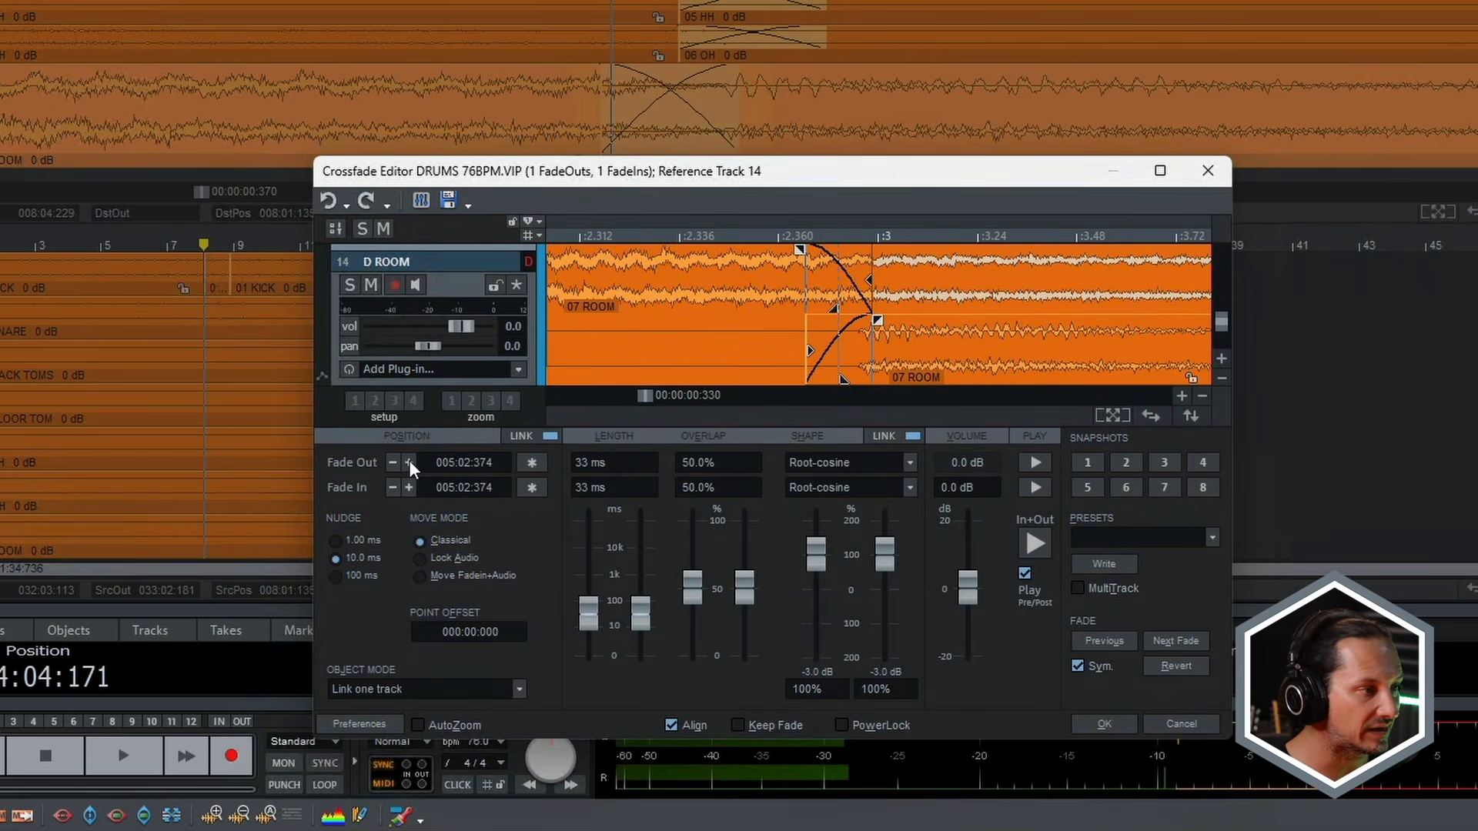
pyautogui.click(409, 463)
pyautogui.click(409, 463)
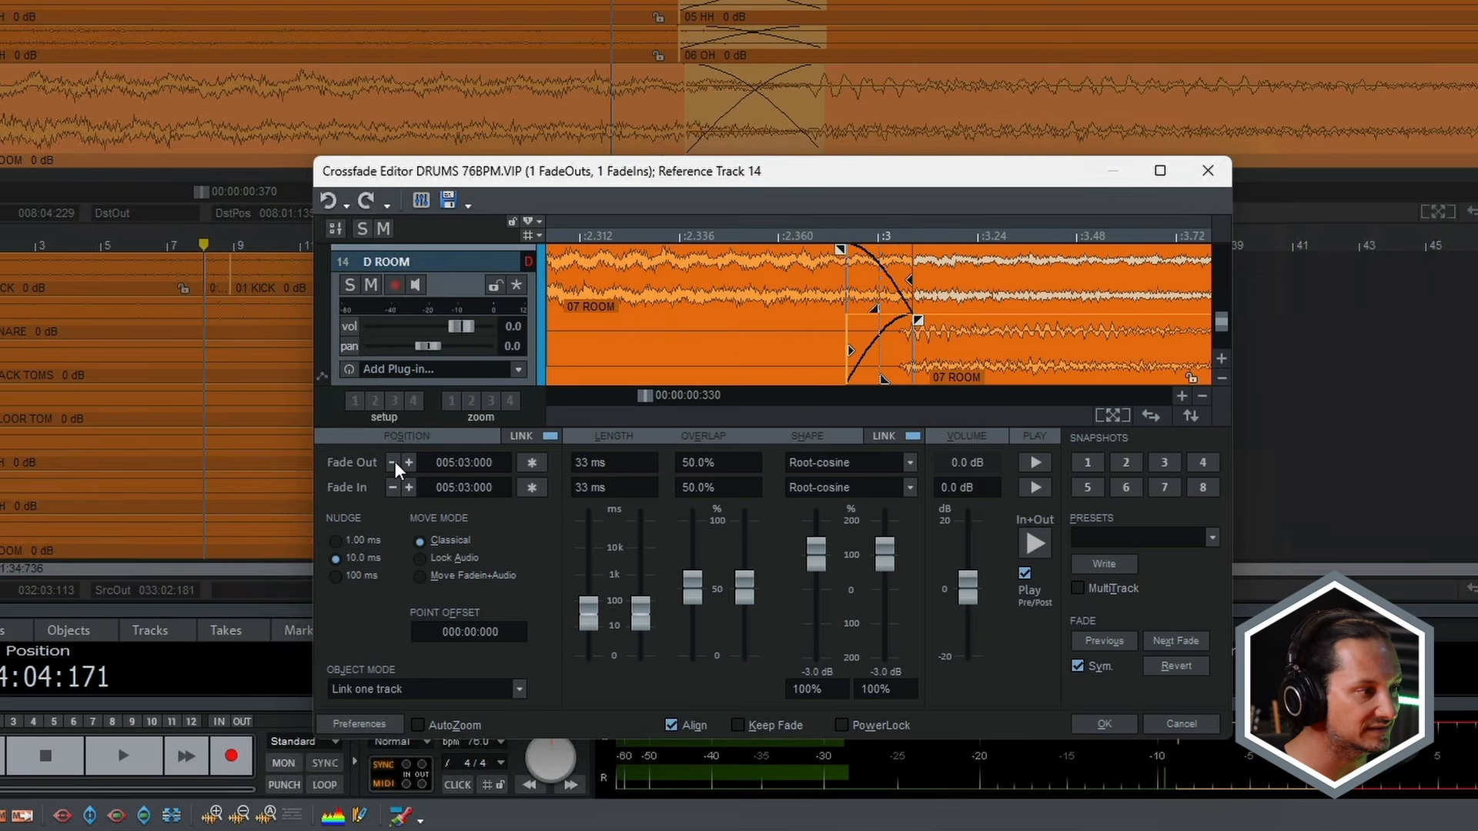
pyautogui.click(408, 462)
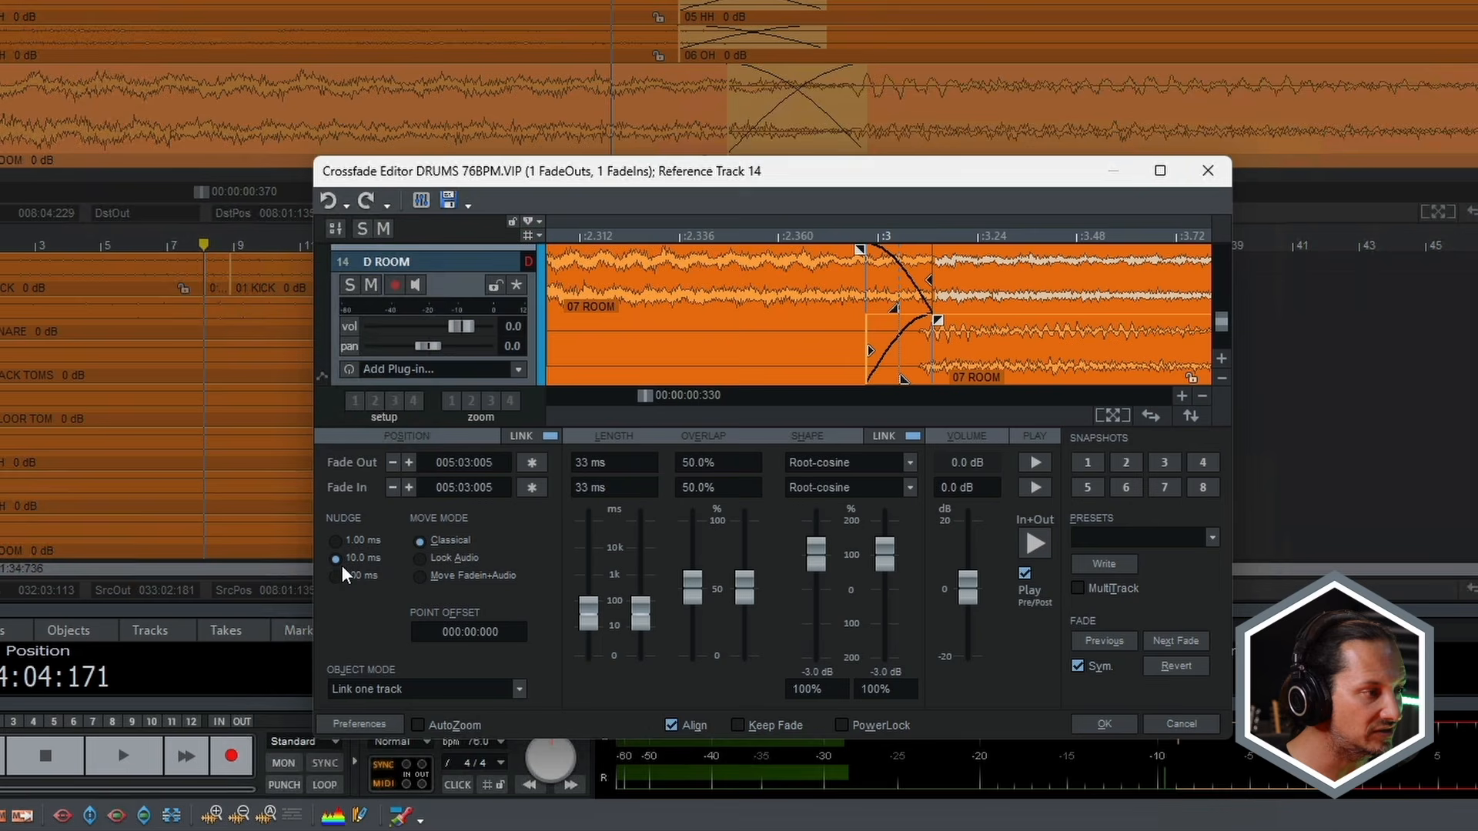
# - Shift the incoming 07 ROOM audio earlier using 100 ms and 10 ms nudges, and move the linked crossfade to 005:03:003
pyautogui.click(335, 576)
pyautogui.click(392, 487)
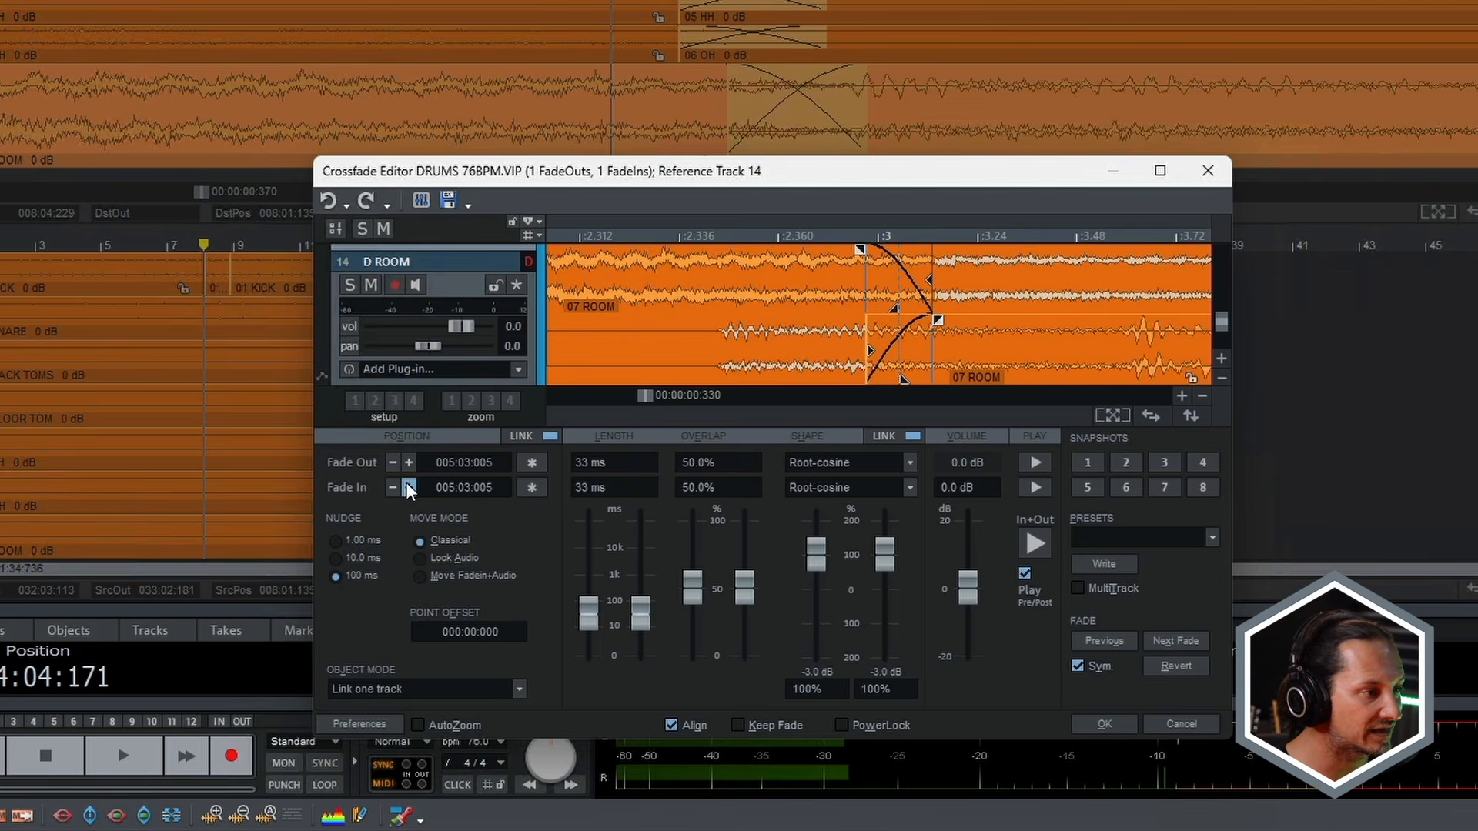
pyautogui.click(336, 558)
pyautogui.click(408, 488)
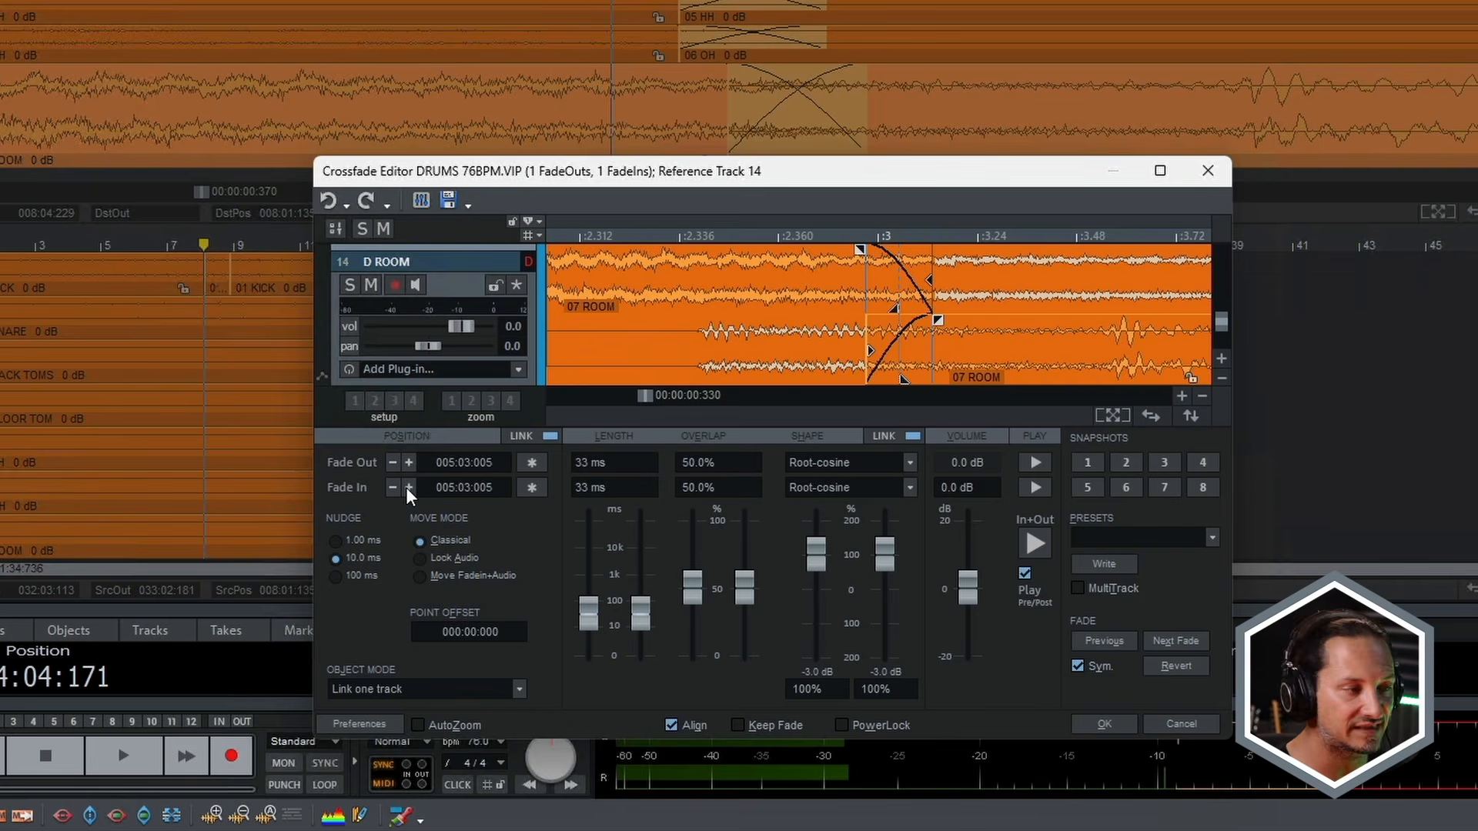
pyautogui.moveTo(916, 355); pyautogui.dragTo(888, 353)
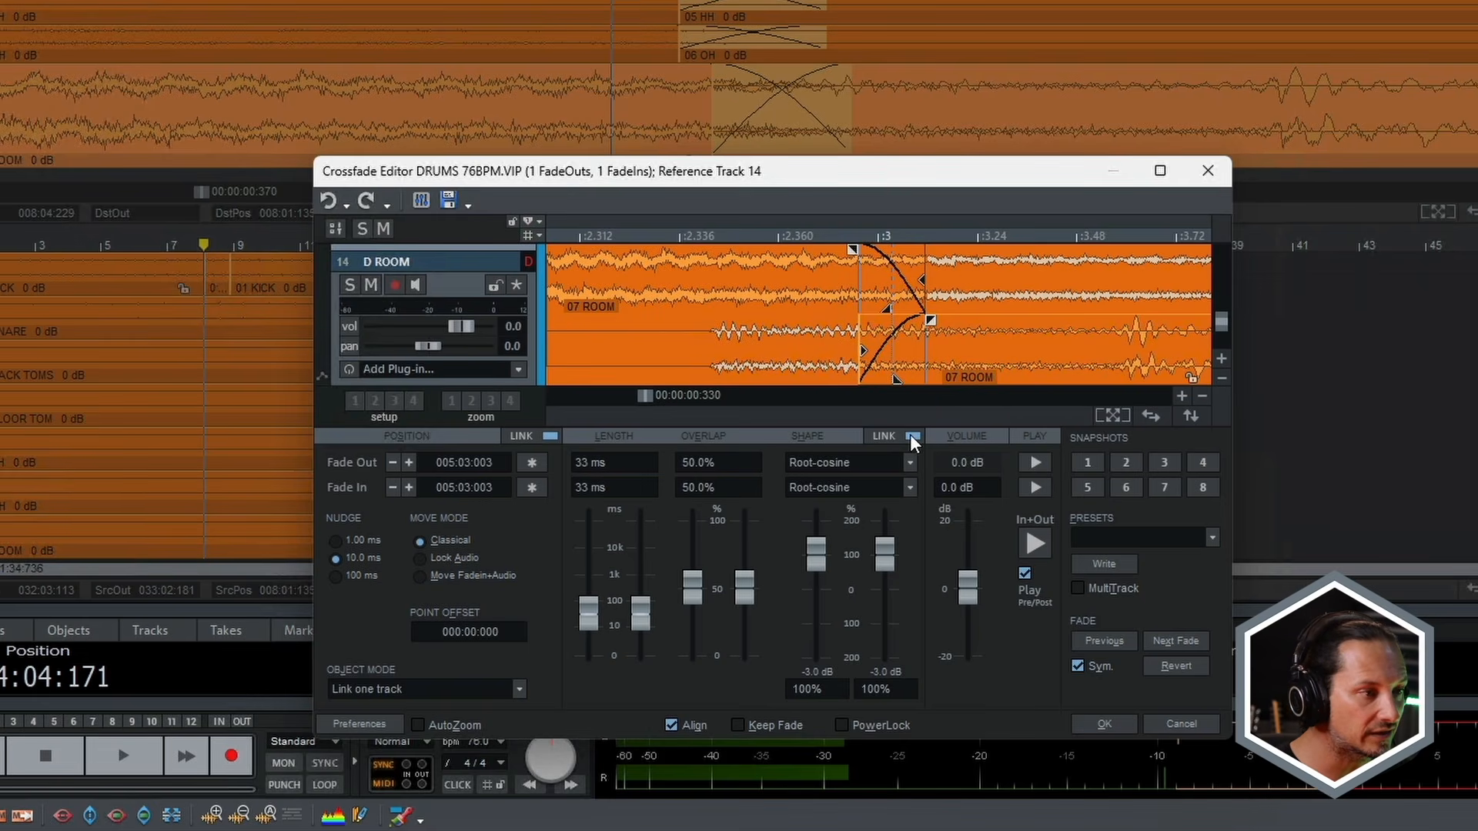
# - Unlink the fades, set fade-out to 67 ms with 64.9% overlap, fade-in to 73 ms with 84.0% overlap, and both curves to 115%
pyautogui.moveTo(862, 352); pyautogui.dragTo(797, 351)
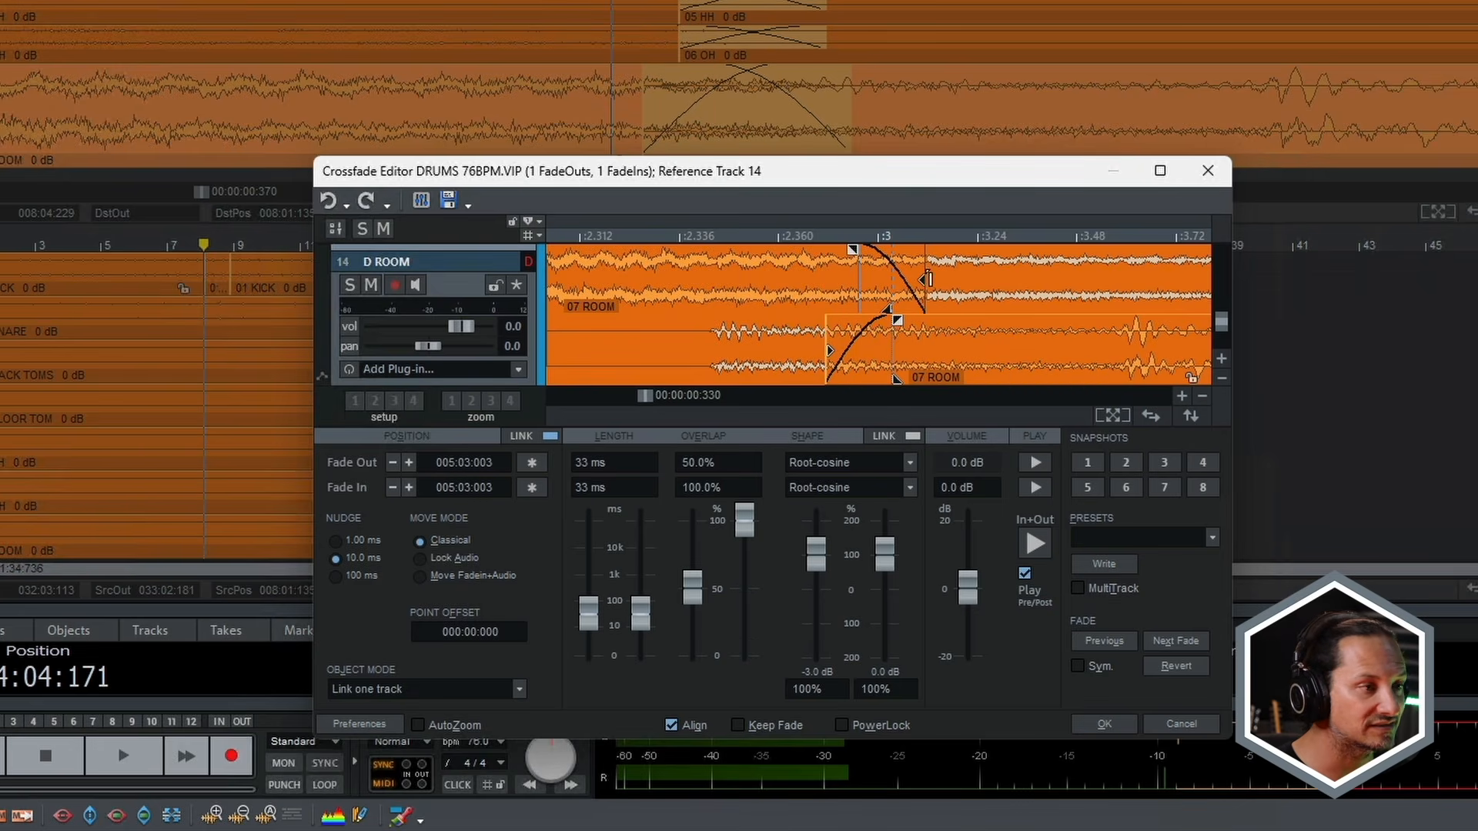
pyautogui.moveTo(853, 248); pyautogui.dragTo(886, 250)
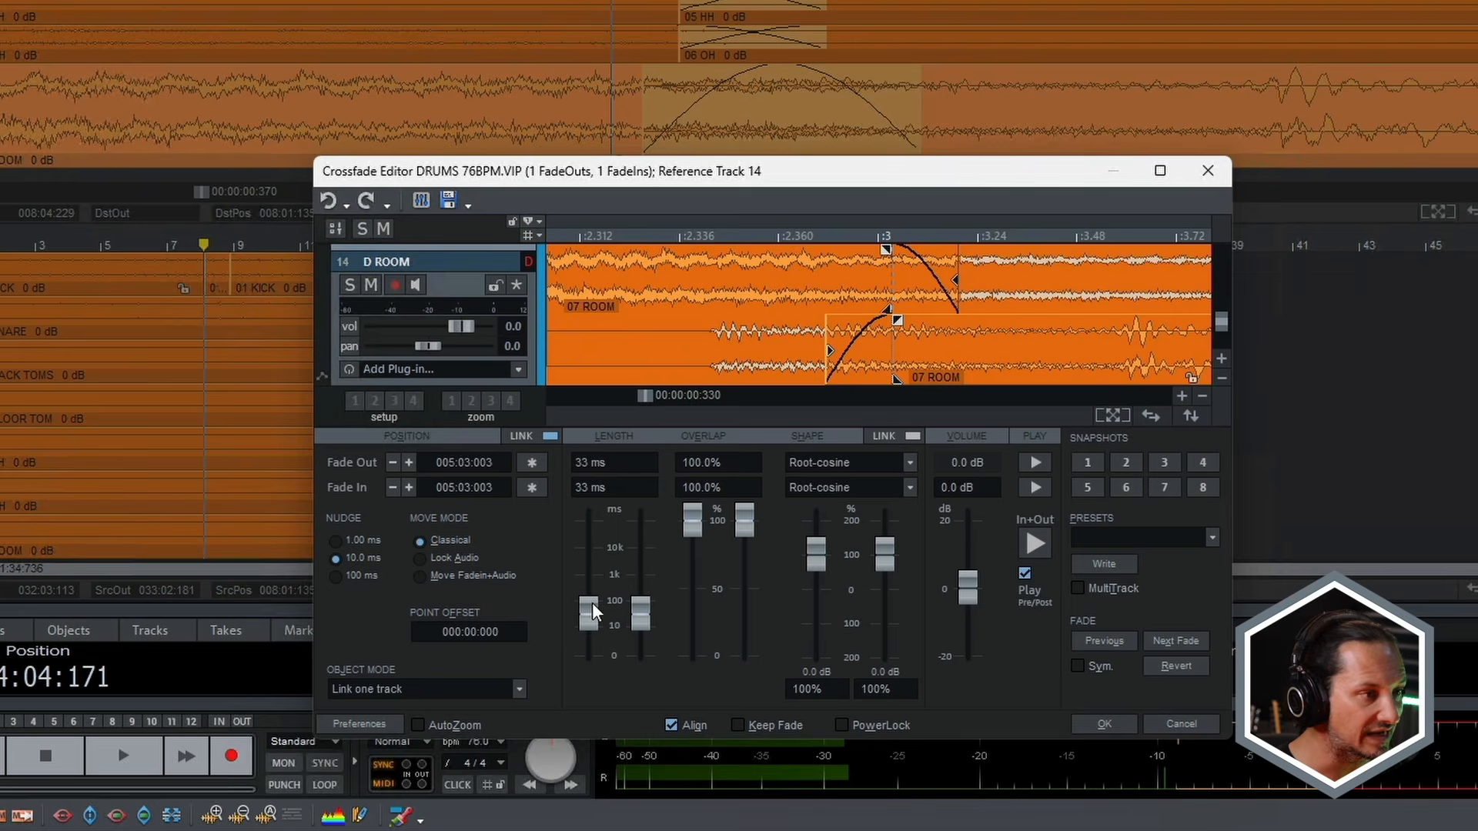
pyautogui.moveTo(593, 602); pyautogui.dragTo(636, 597)
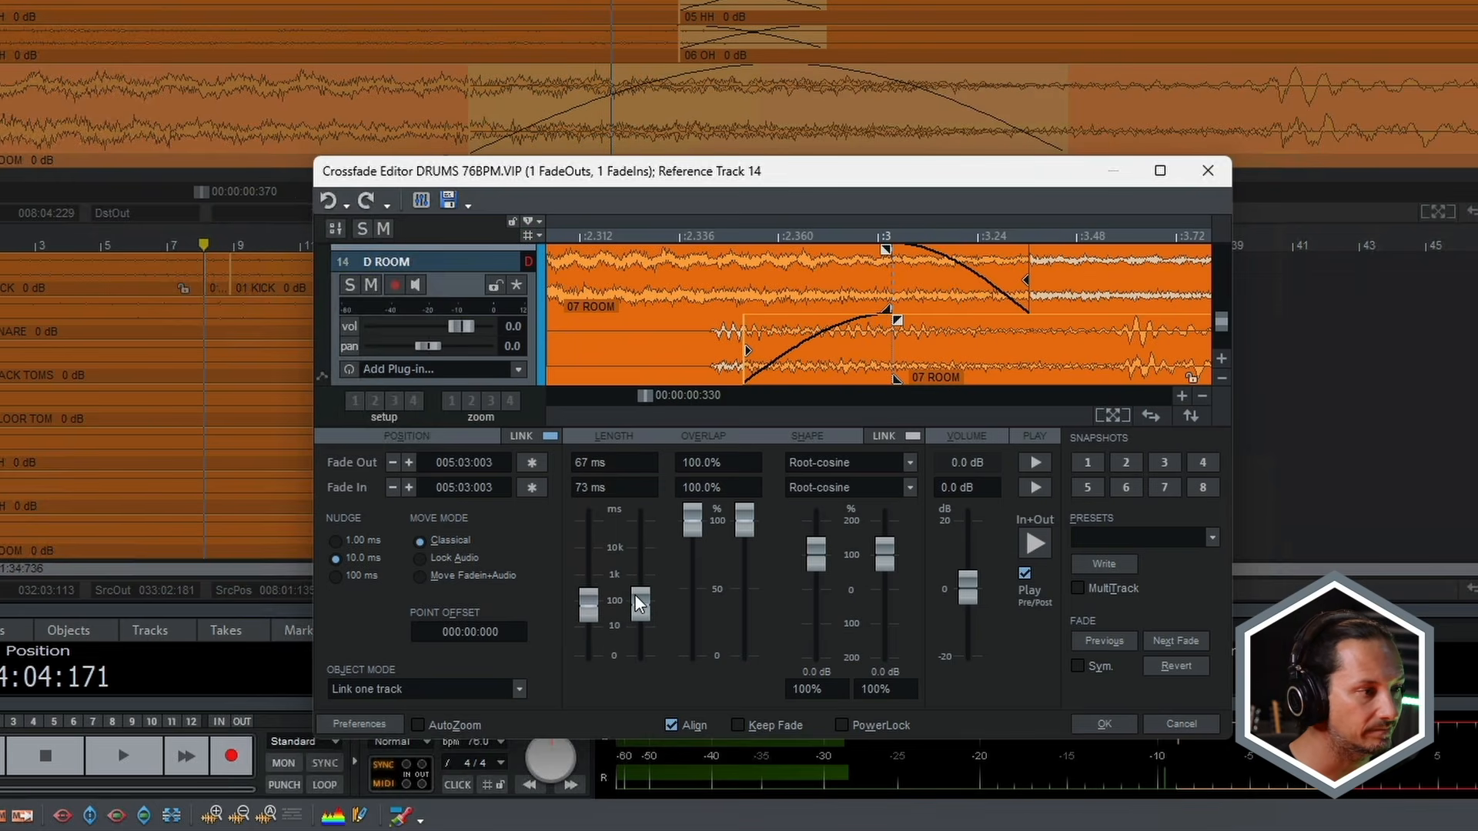
pyautogui.moveTo(698, 522); pyautogui.dragTo(891, 553)
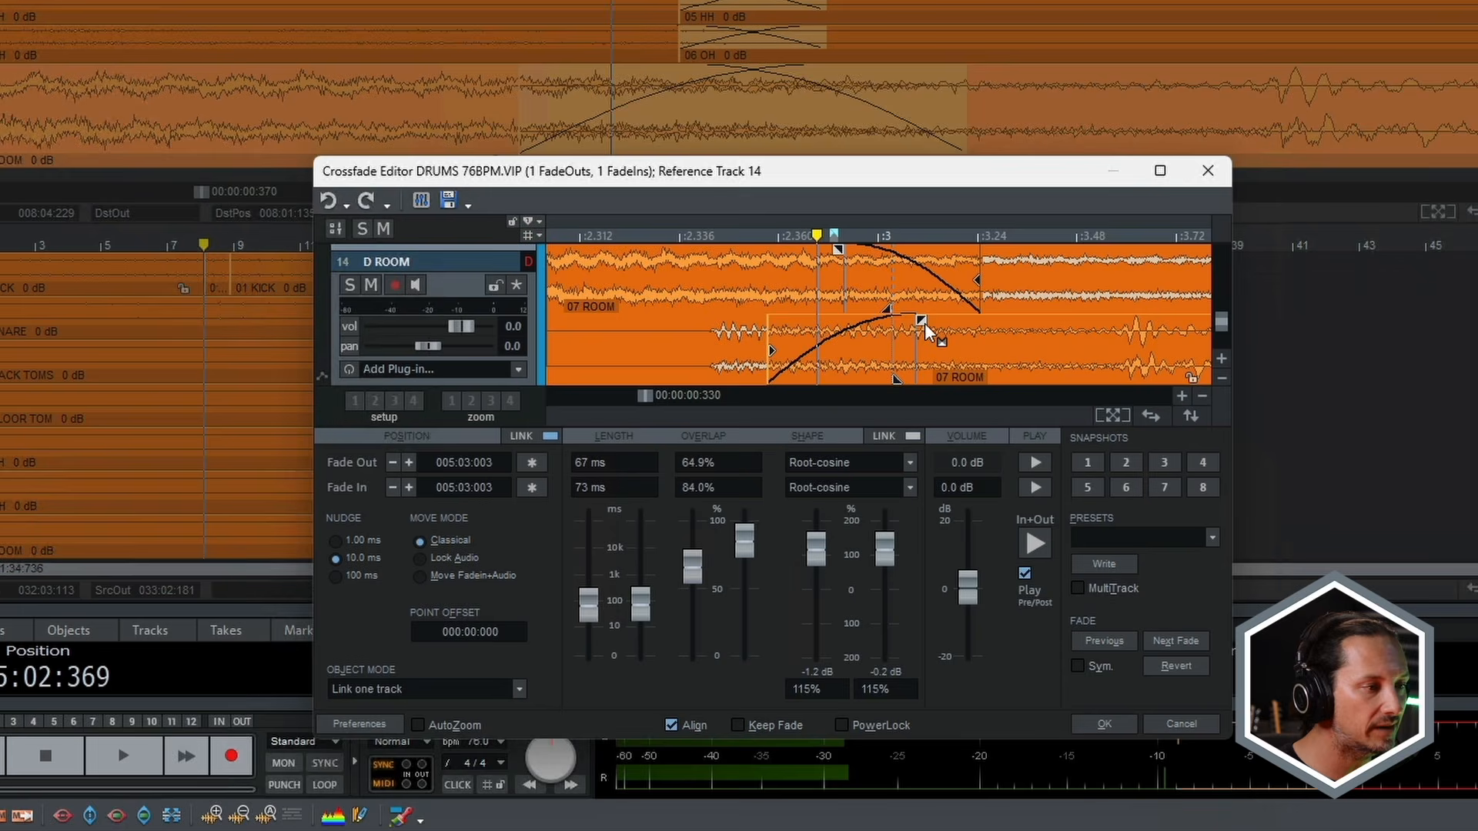
# - Set the fade-in to 101 ms with 100% overlap and an 89% curve, and save the crossfade as snapshot 1
pyautogui.moveTo(924, 321); pyautogui.dragTo(693, 351)
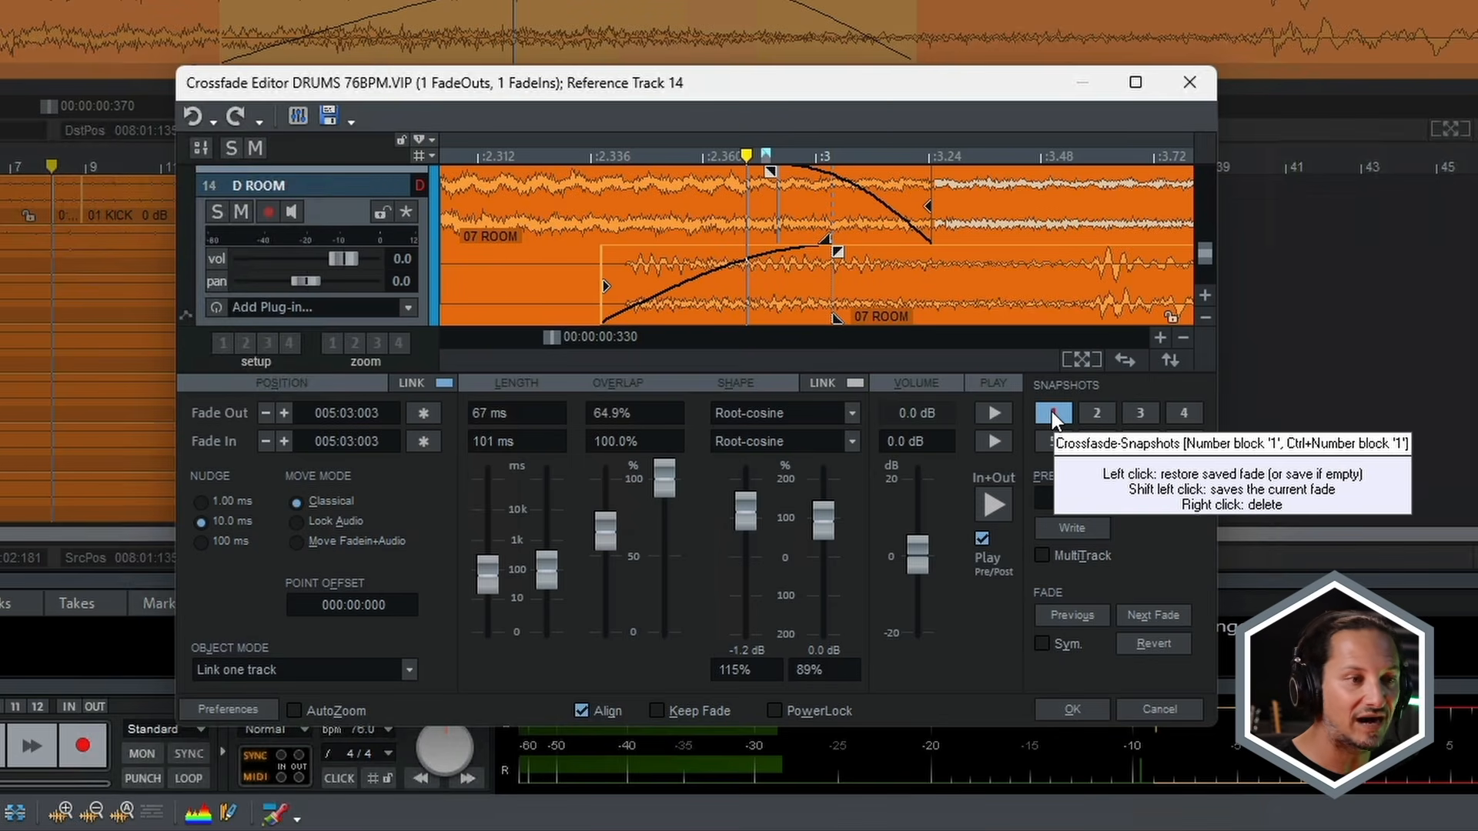
pyautogui.rightClick(1053, 414)
pyautogui.click(1107, 455)
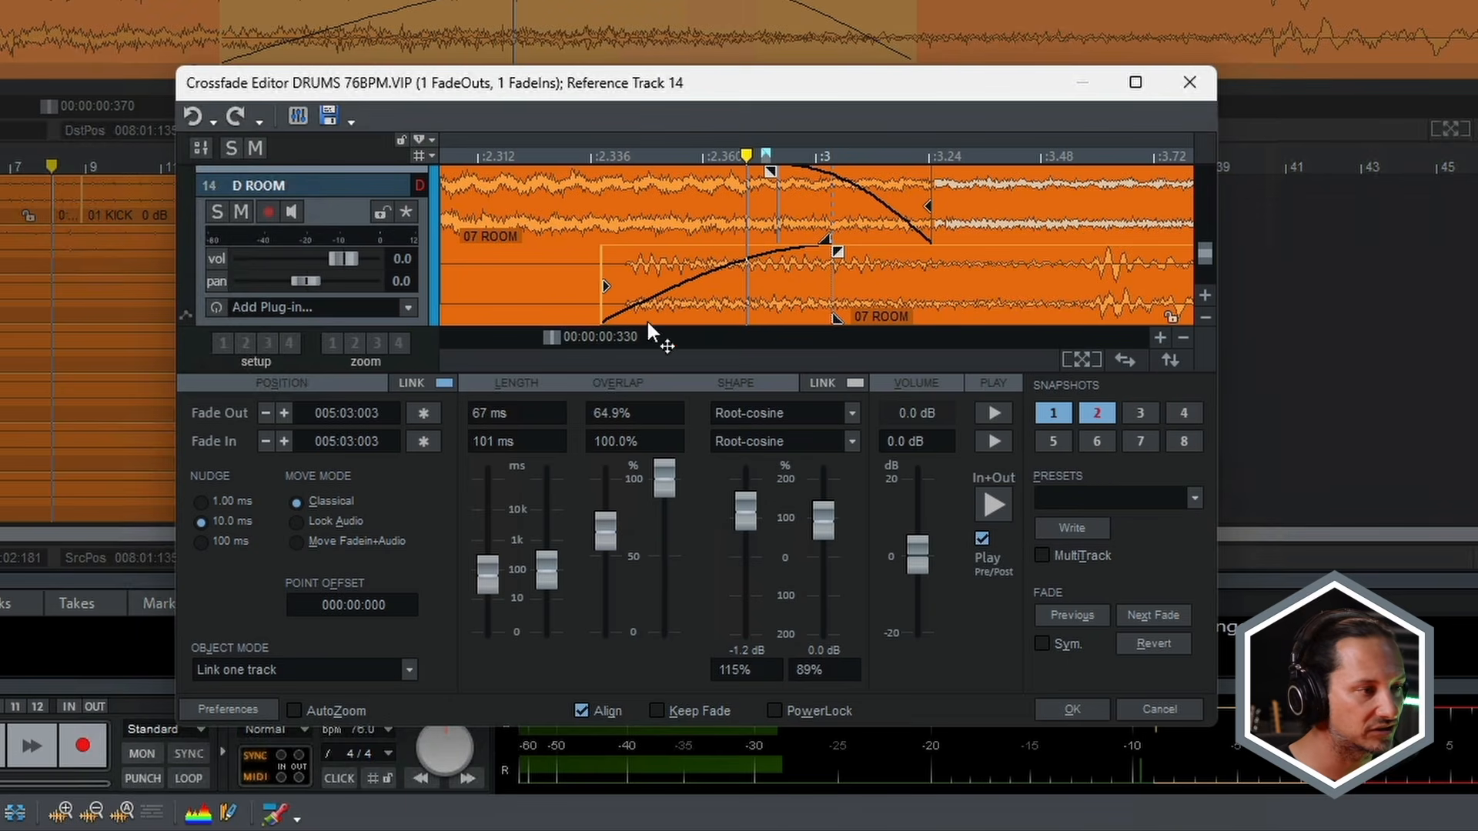
# - Set the fade-in overlap to 58.8%, flatten the fade-out curve to -2% and the fade-in curve to 8%, and save as snapshot 2
pyautogui.moveTo(603, 284); pyautogui.dragTo(698, 284)
pyautogui.moveTo(746, 518); pyautogui.dragTo(747, 565)
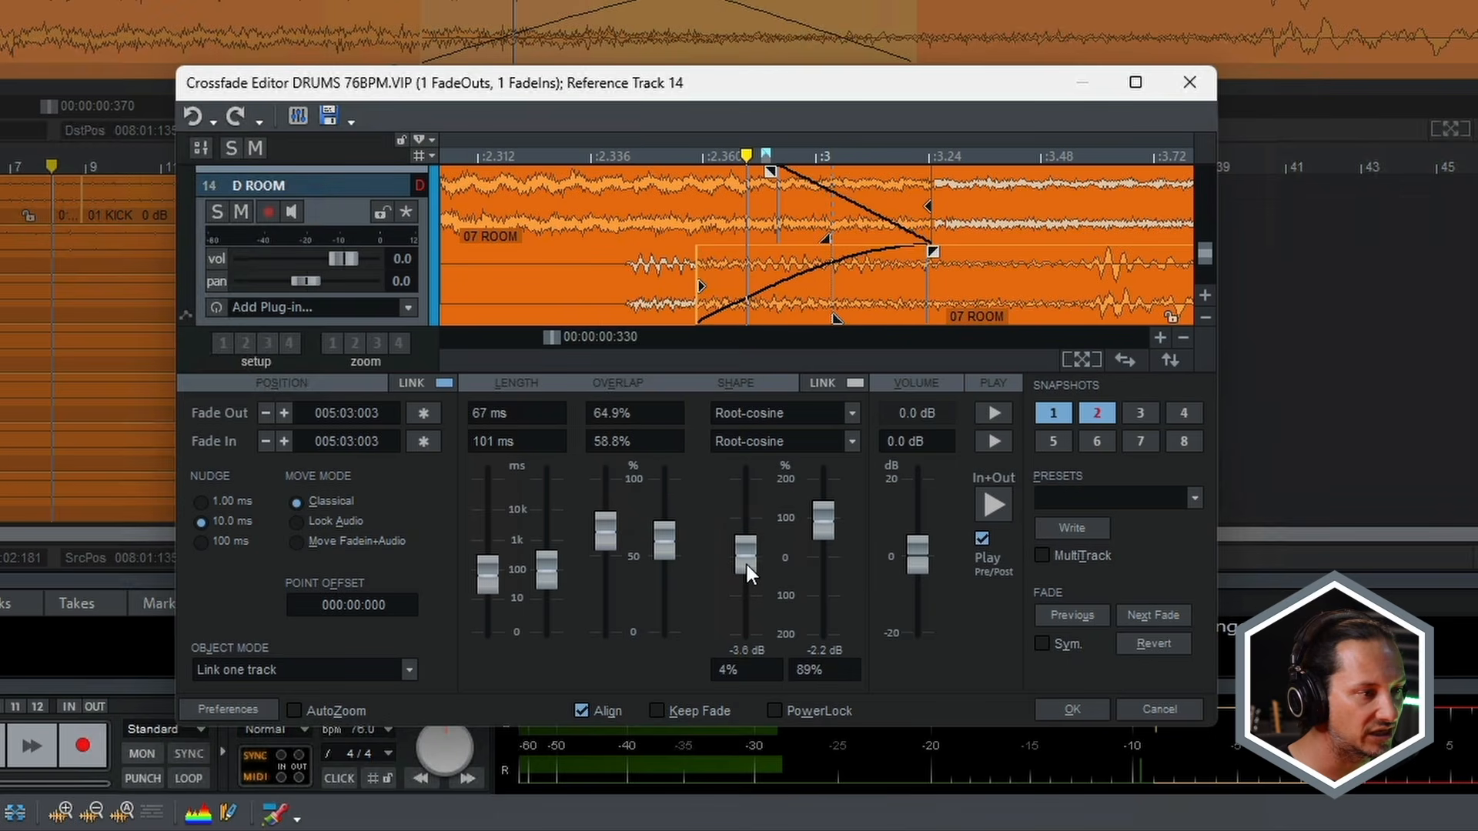
pyautogui.moveTo(823, 526); pyautogui.dragTo(824, 558)
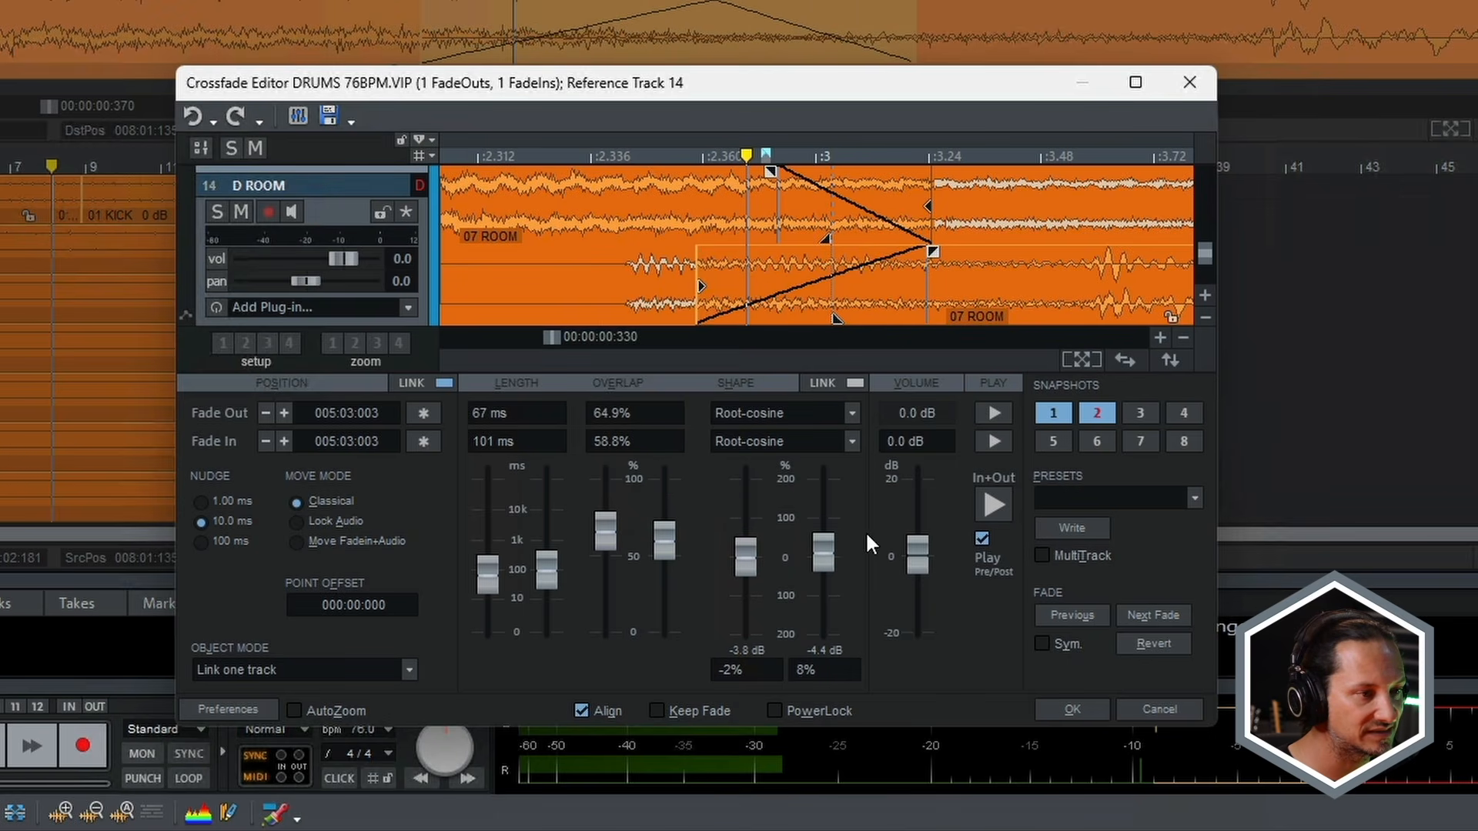
pyautogui.rightClick(1098, 422)
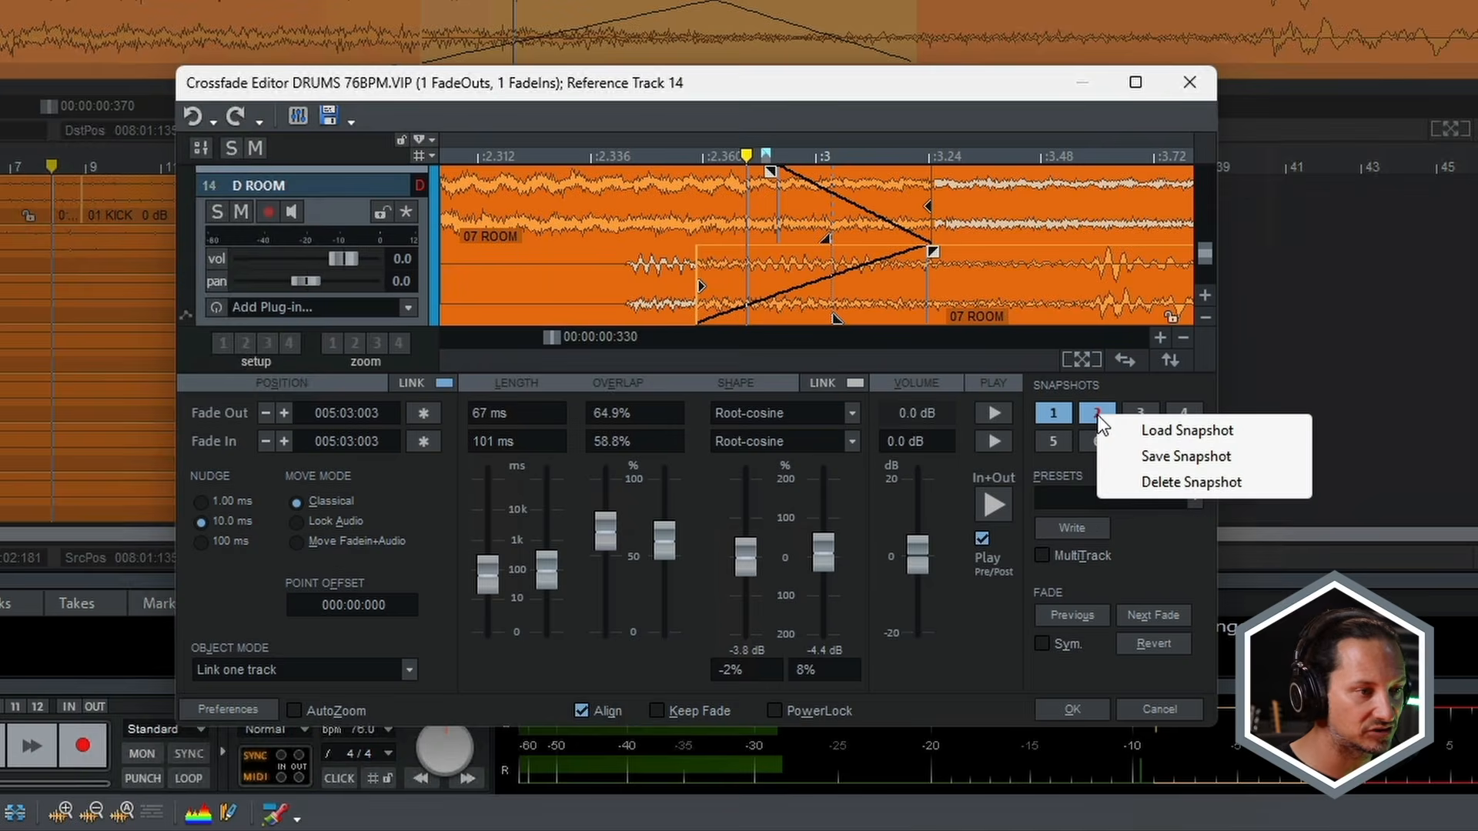
pyautogui.click(1157, 456)
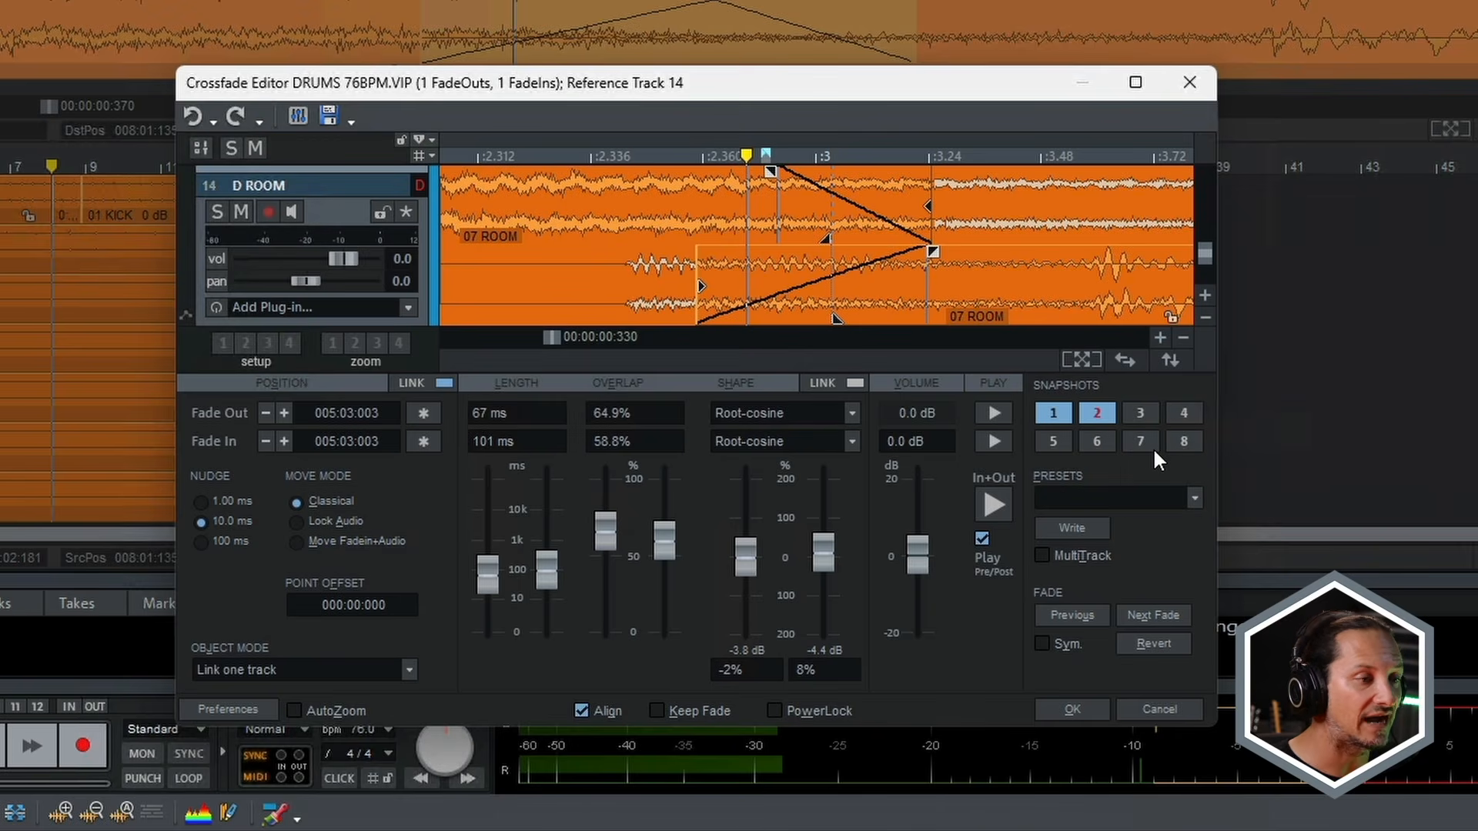
# - Compare the two saved crossfade versions by alternately recalling snapshots 1 and 2
pyautogui.click(1051, 408)
pyautogui.click(1093, 408)
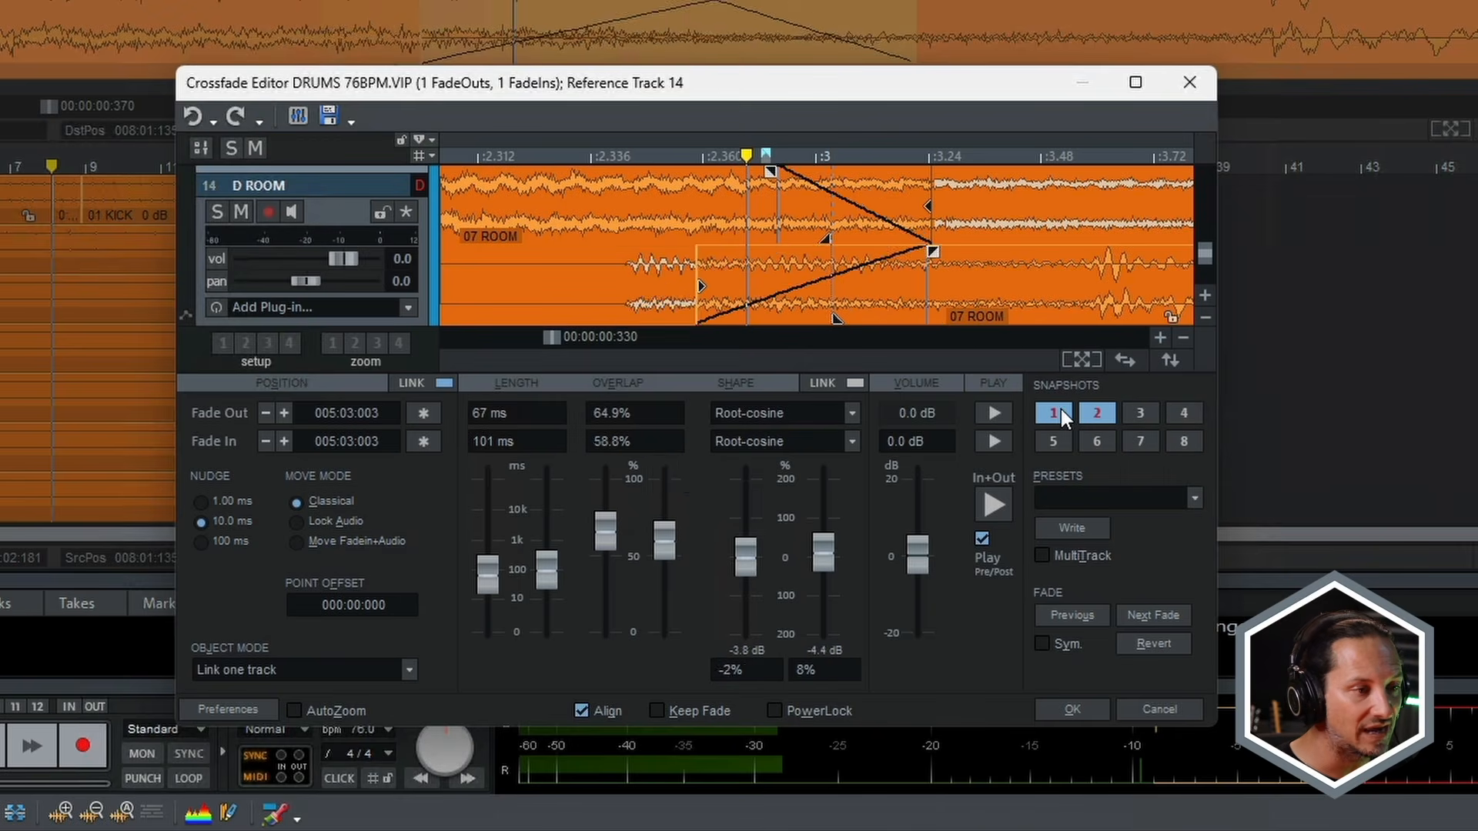
pyautogui.click(1060, 409)
pyautogui.click(1093, 409)
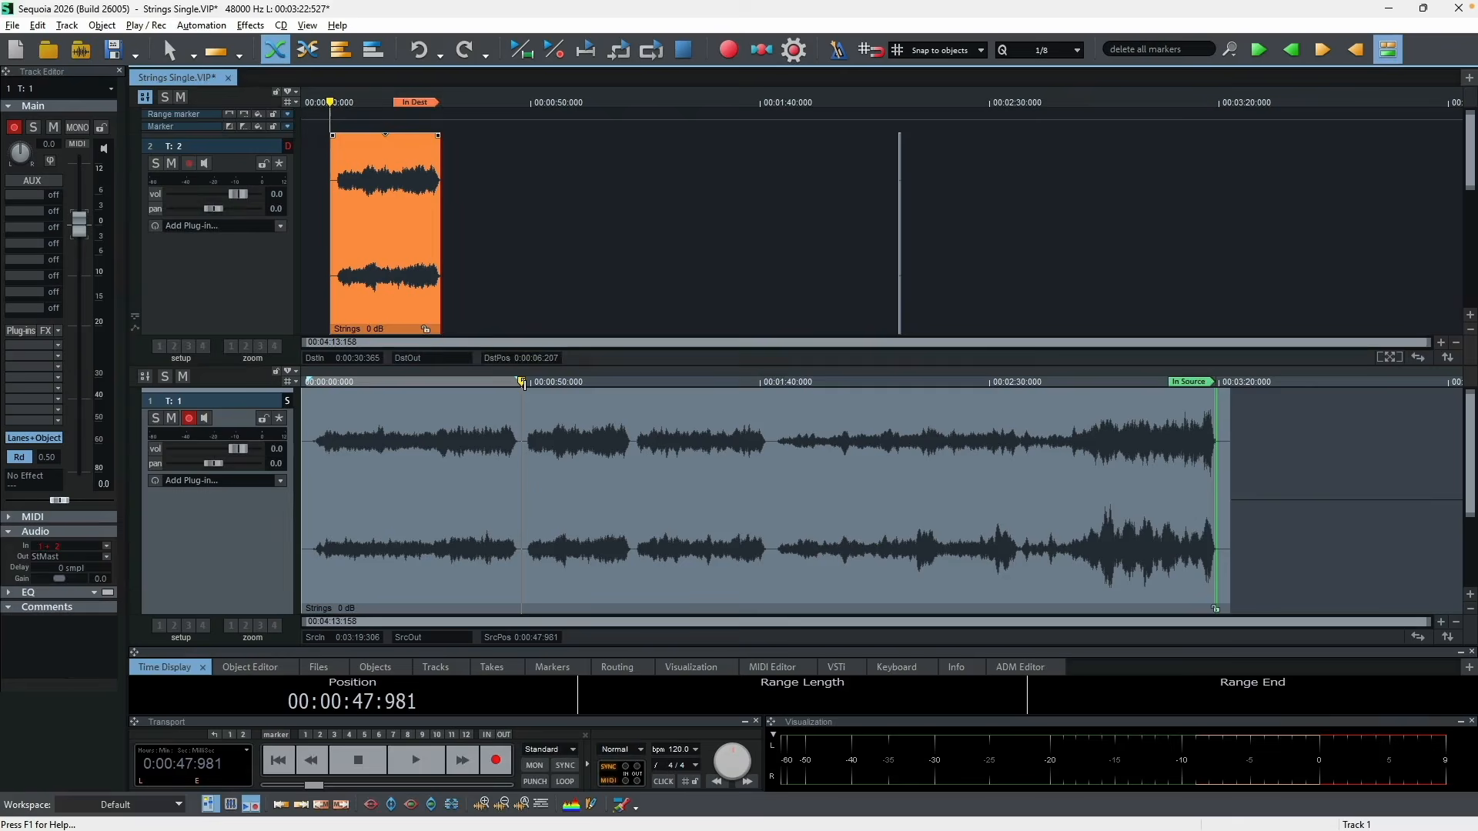
# - In the Strings Single project, mark the source from 00:00:47:981 to 00:01:11:300 and insert it after the destination's first clip
pyautogui.press('i')
pyautogui.click(630, 382)
pyautogui.press('o')
pyautogui.press('Insert')
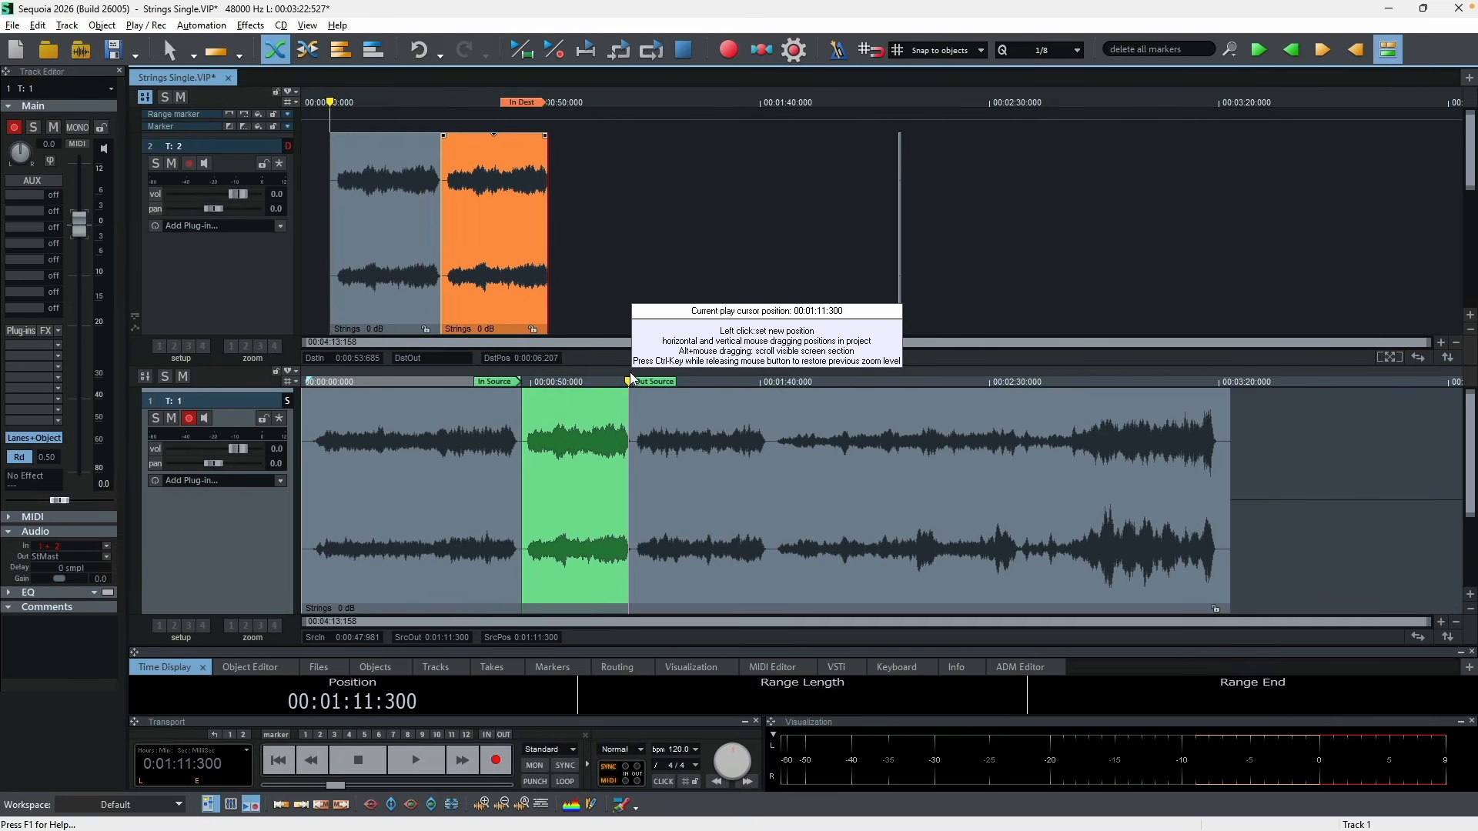
# - Mark the source from 00:01:42:169 to 00:03:19:473 and insert it after the destination's second clip
pyautogui.click(771, 382)
pyautogui.press('i')
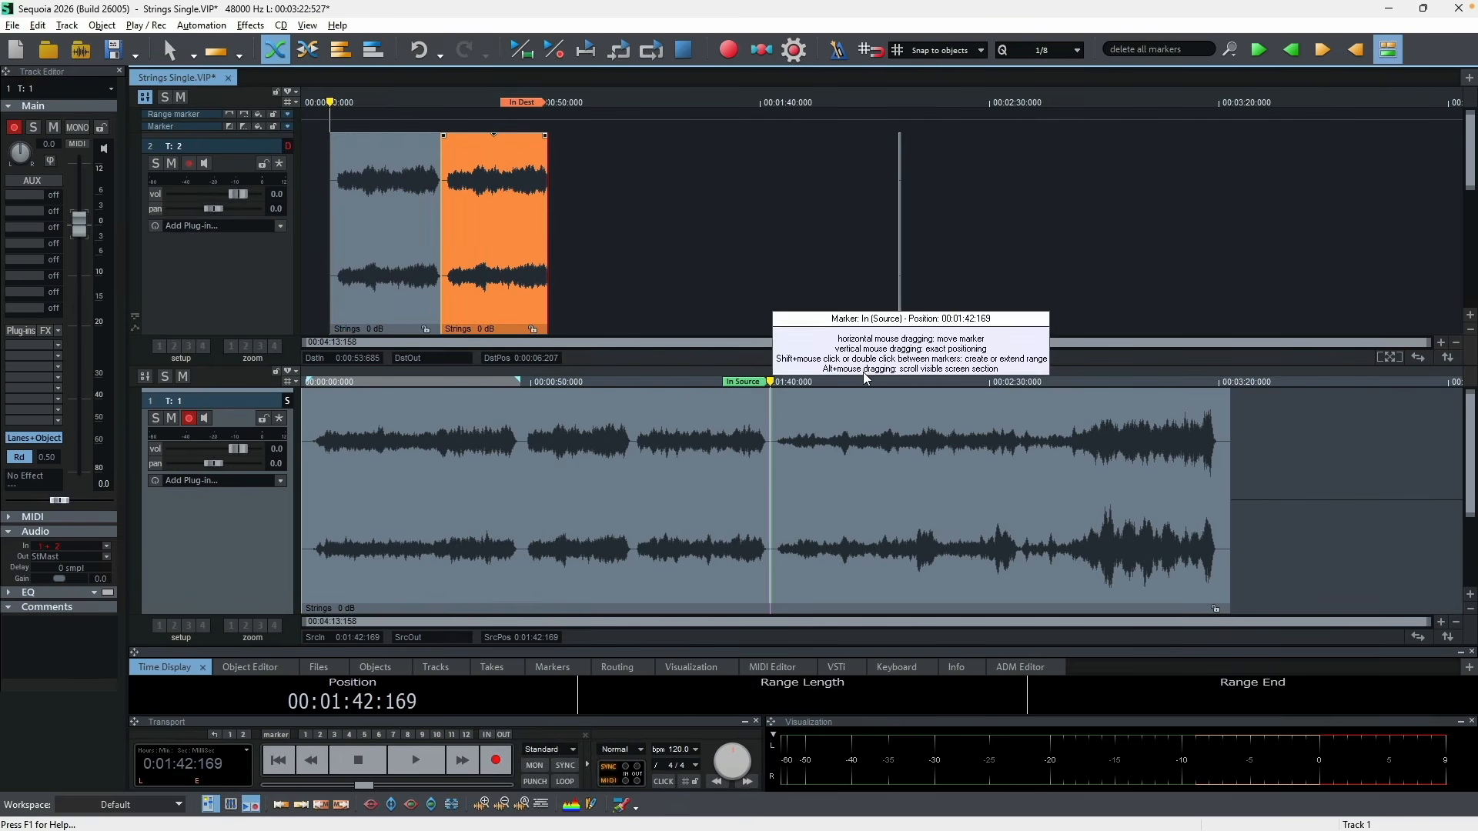
pyautogui.click(1220, 383)
pyautogui.press('o')
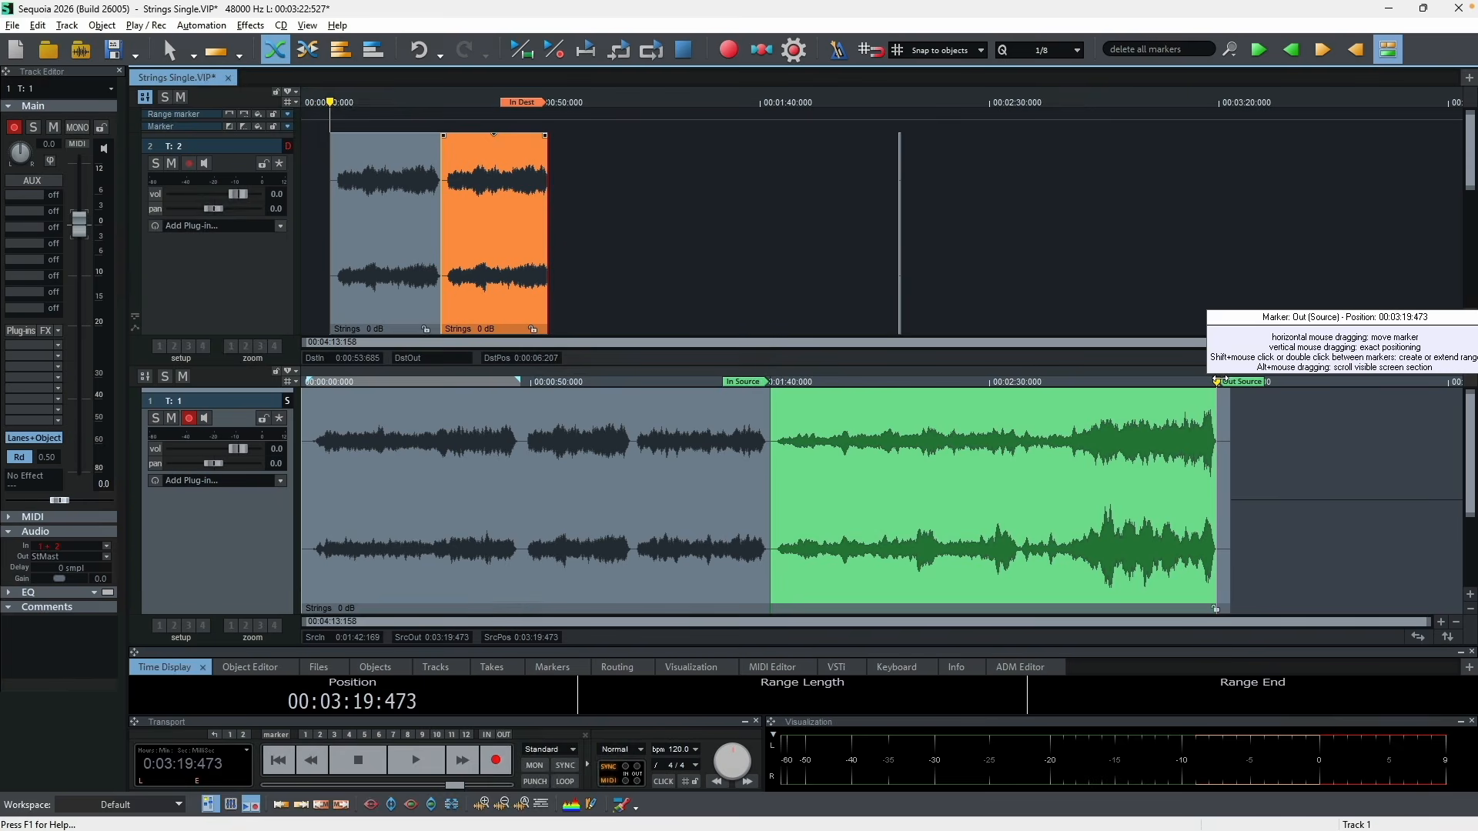
pyautogui.press('Insert')
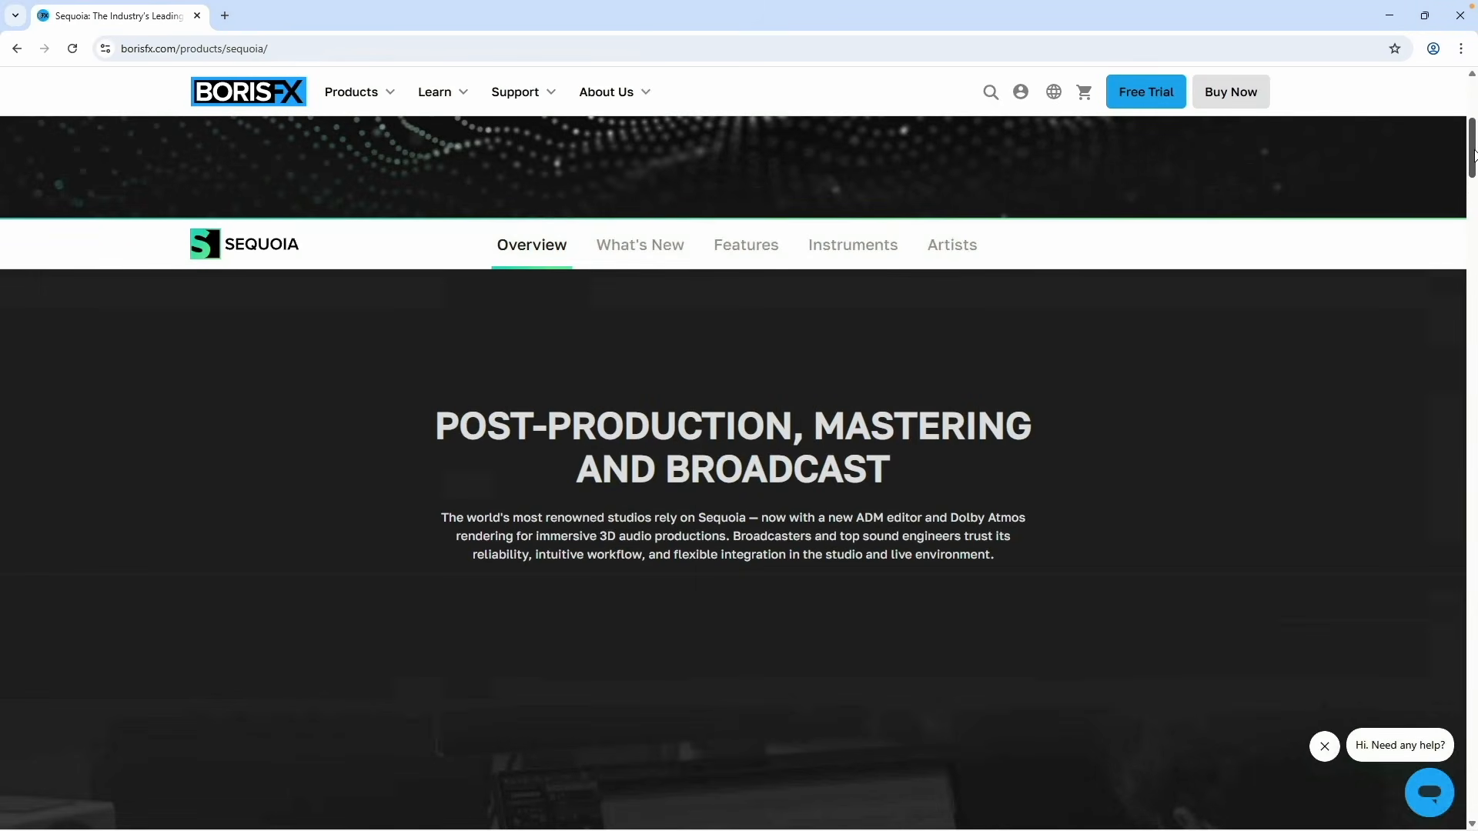
# - In the web browser, view the Sequoia 2026 product page and the Boris FX Suite page's plans and pricing
pyautogui.scroll(5, 1474, 150)
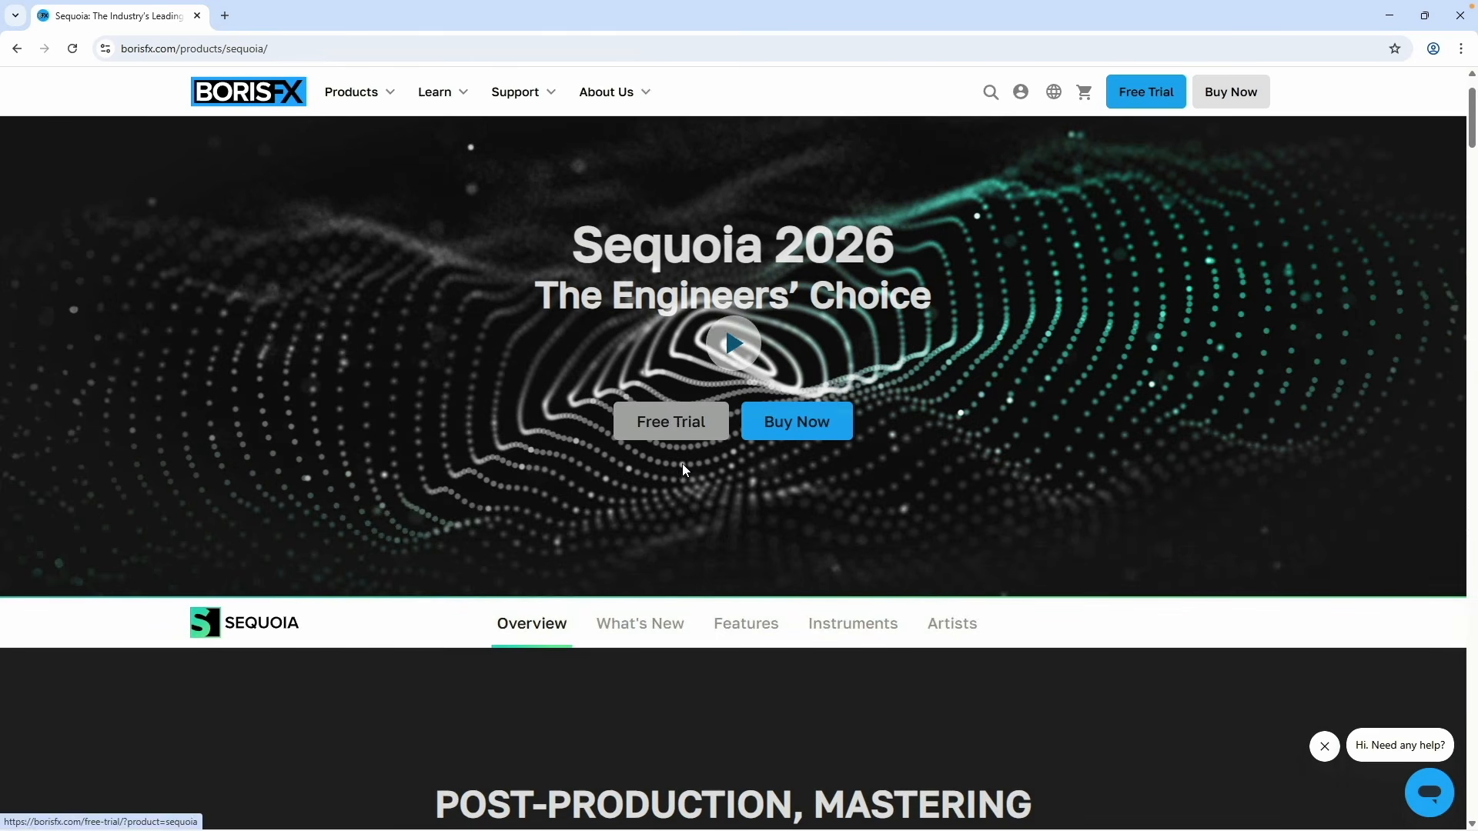
pyautogui.hotkey('alt', 'Left')
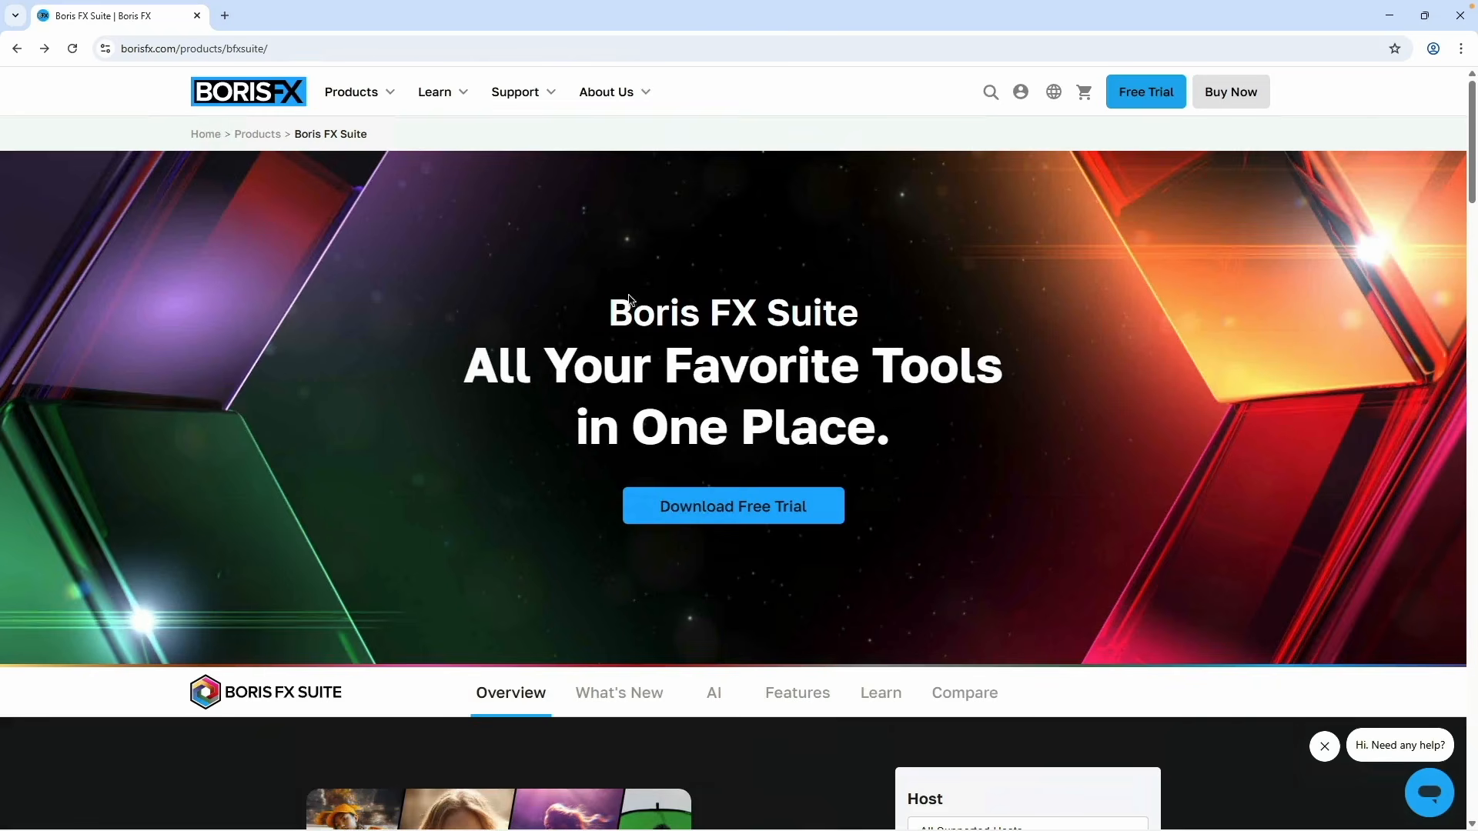
pyautogui.scroll(-7, 1019, 504)
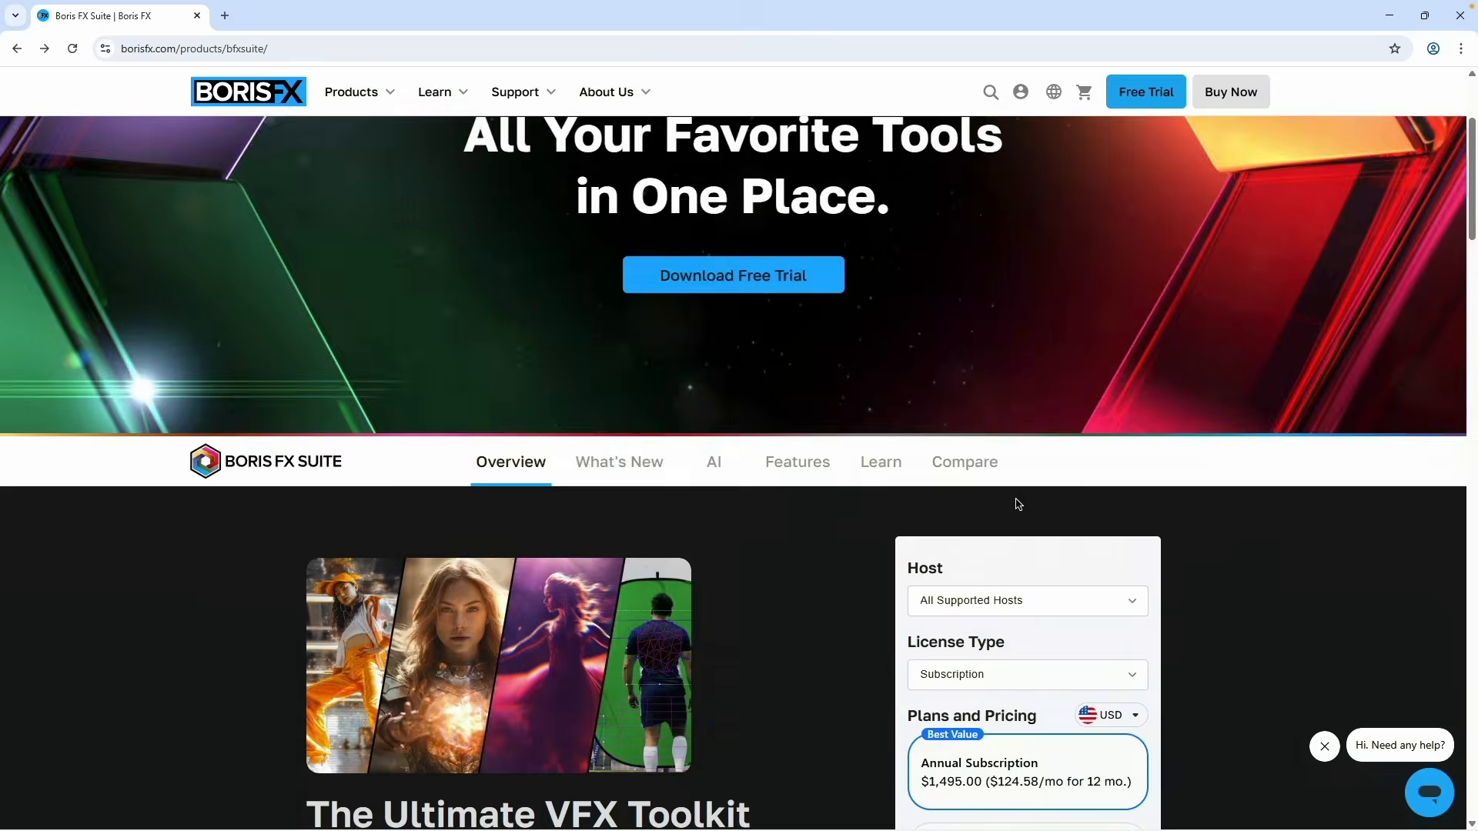